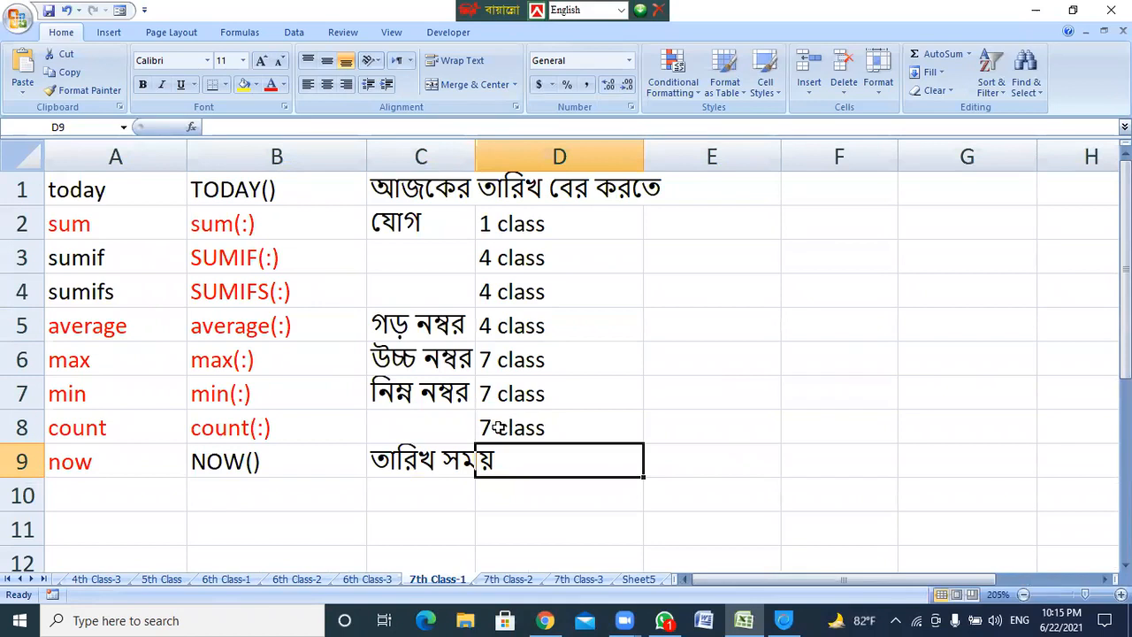
Review the listed functions from today to now, including the sum formulas and their class notes.
left_click(114, 199)
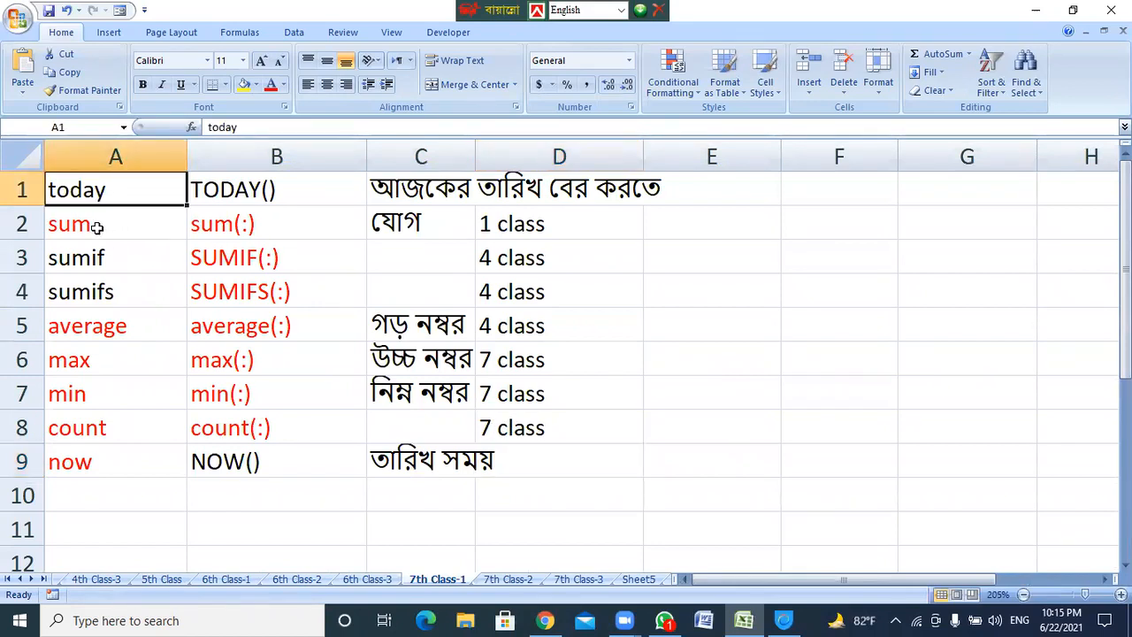
left_click(93, 228)
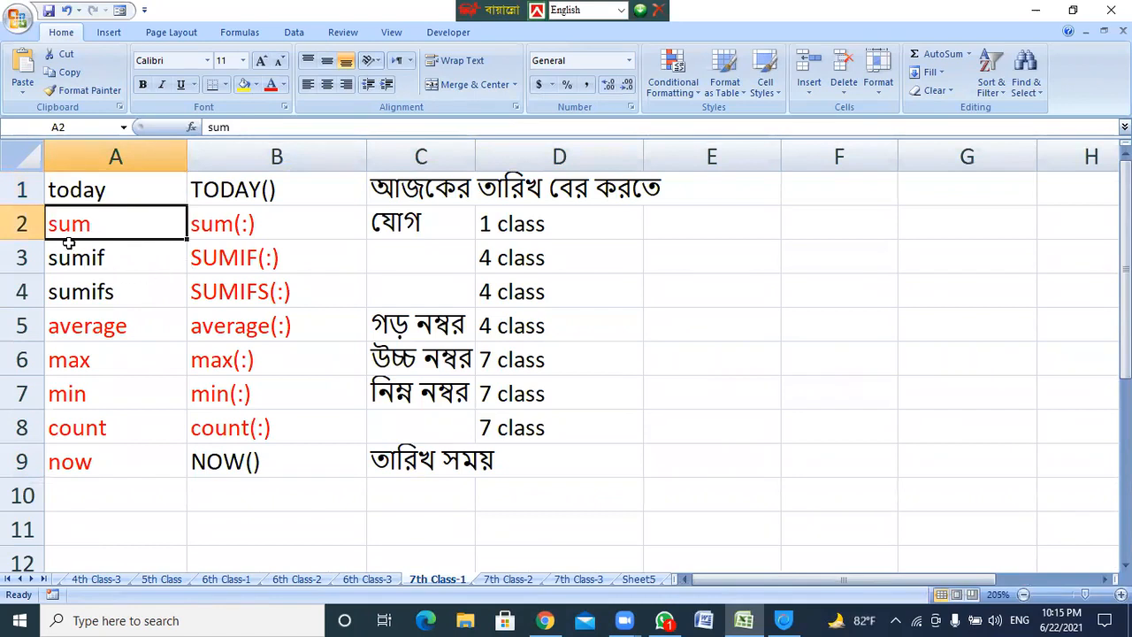
left_click_drag(96, 227, 317, 290)
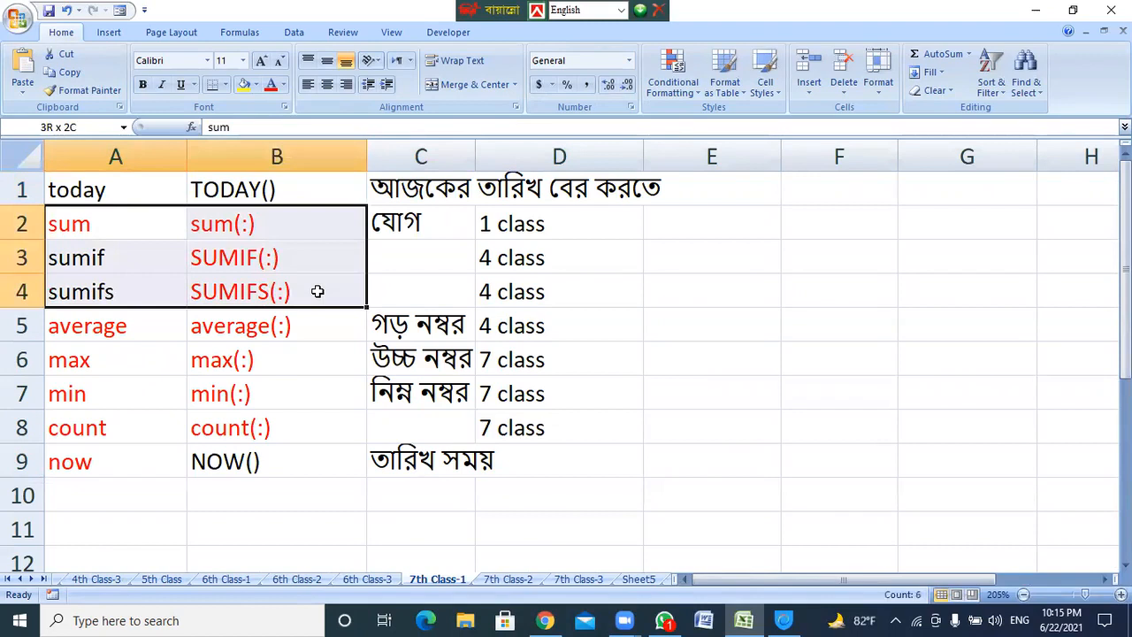
left_click_drag(556, 298, 517, 227)
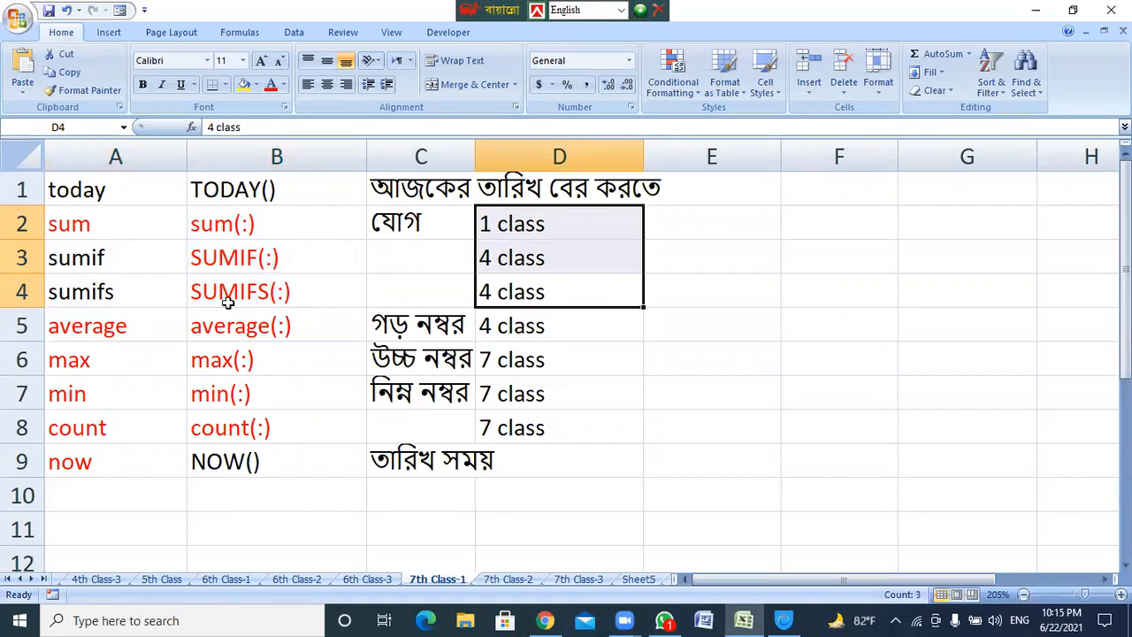
left_click(148, 315)
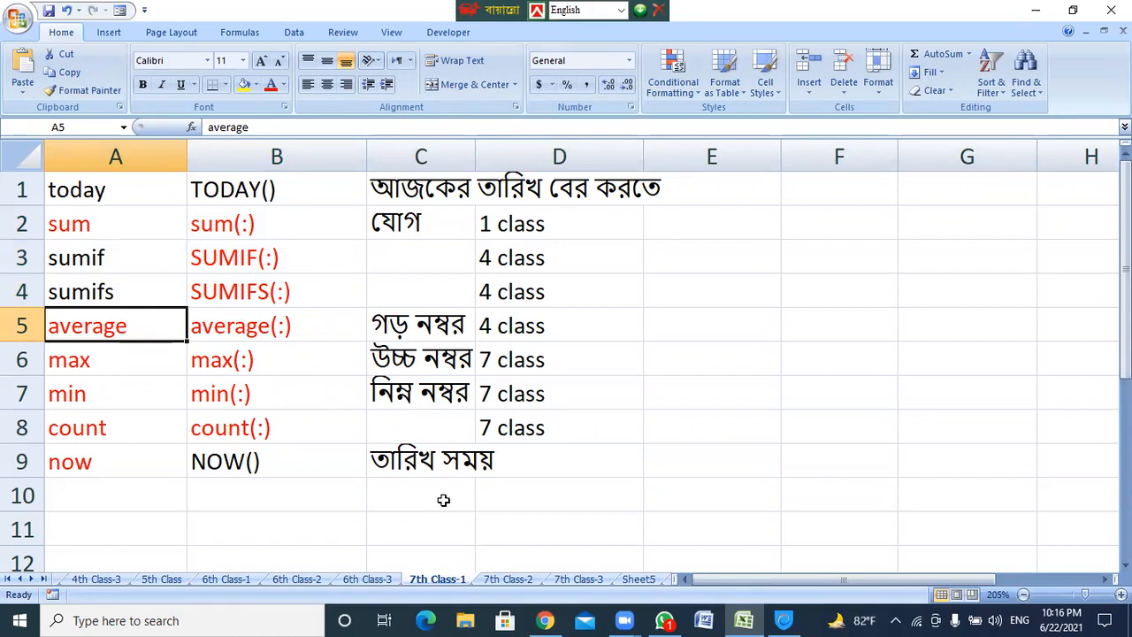
left_click(102, 364)
left_click(248, 401)
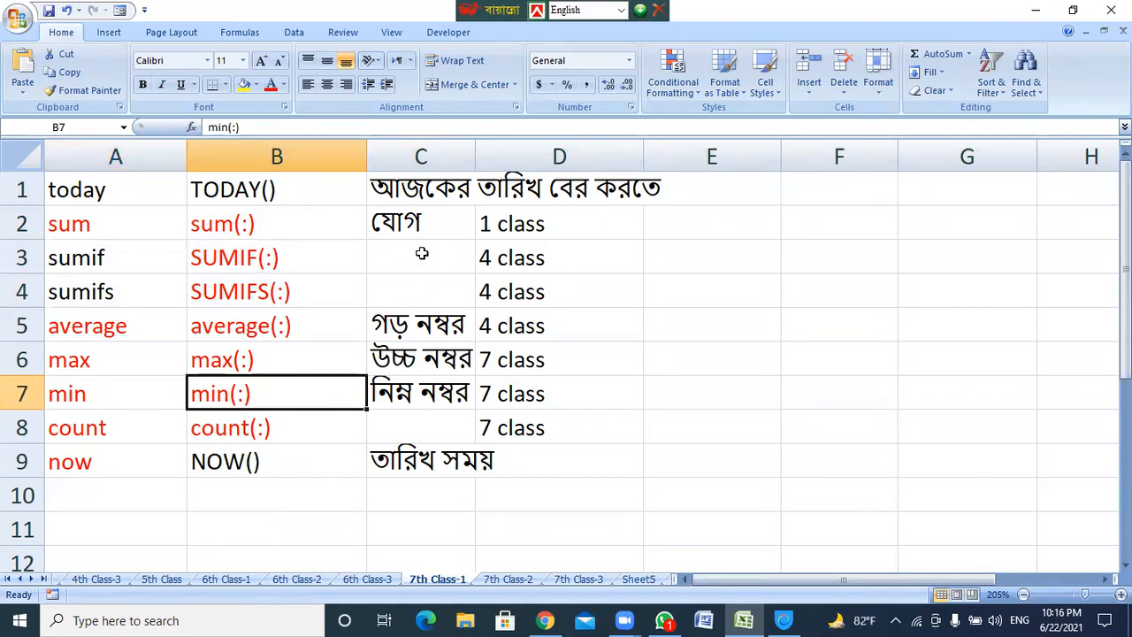
left_click(545, 619)
left_click(545, 619)
left_click(109, 462)
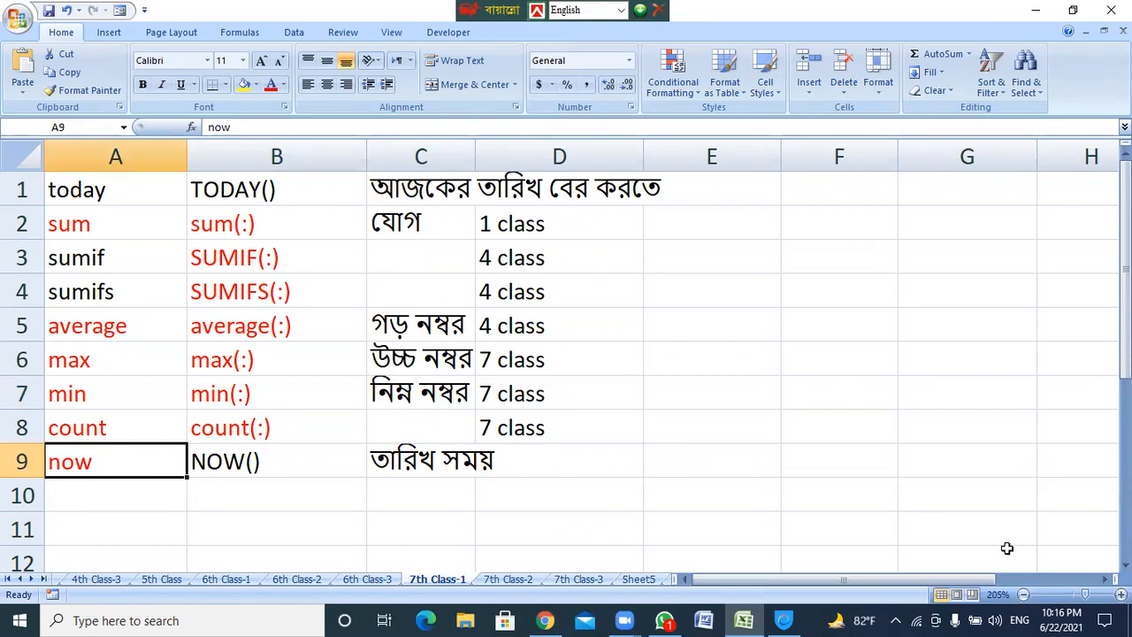
Enter =NOW() in cell E9 and widen column E to fit the date and time.
left_click(714, 462)
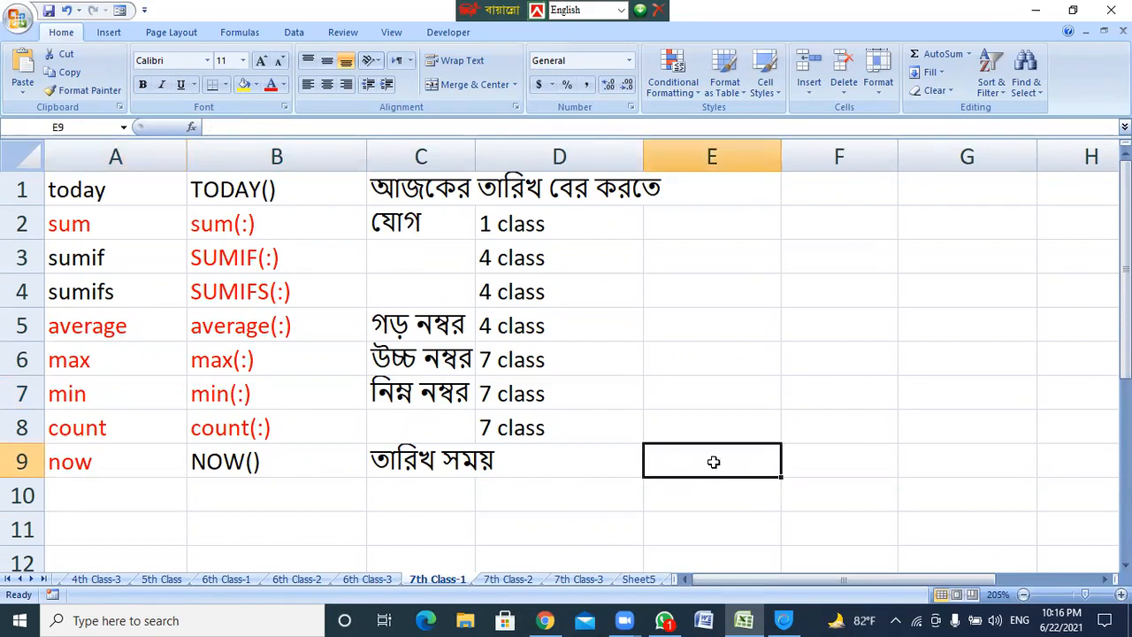
type("=")
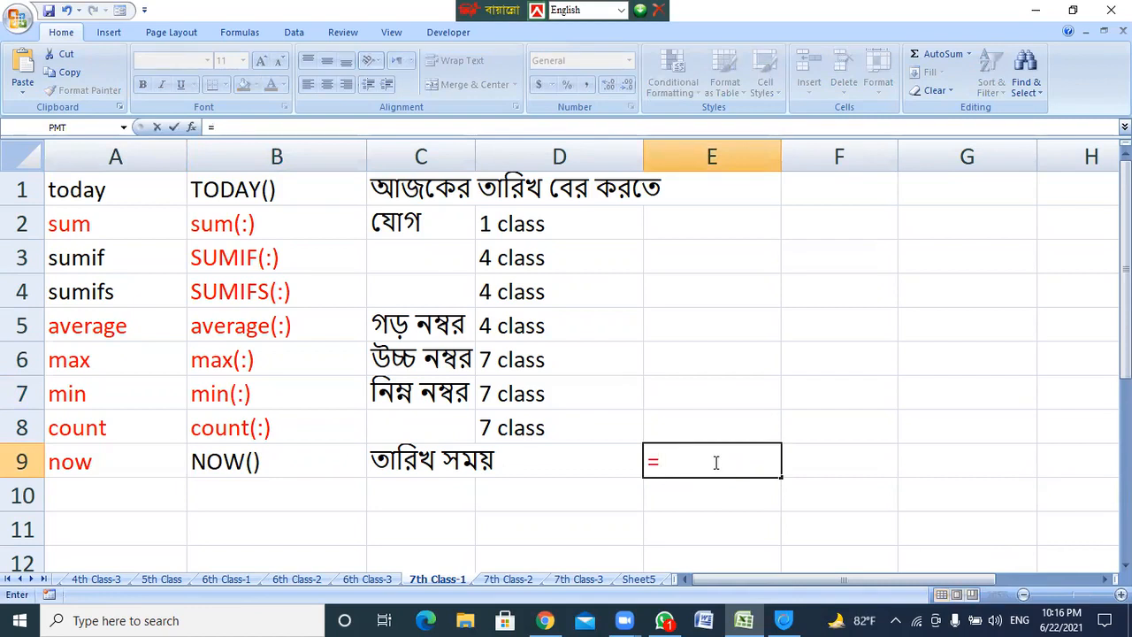
type("now")
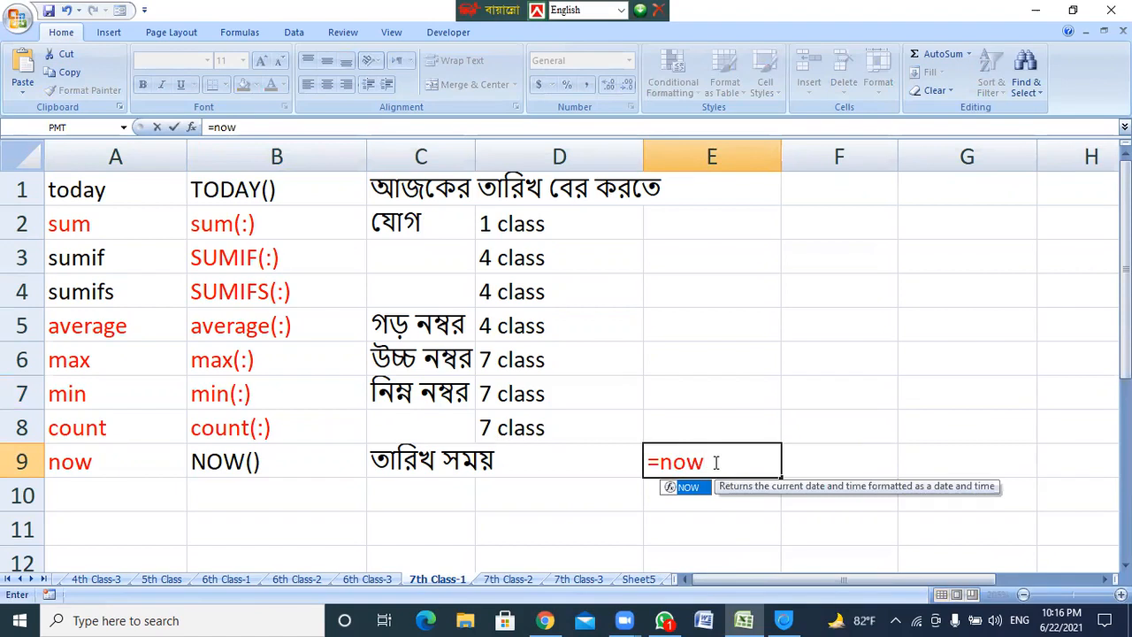
key("Tab")
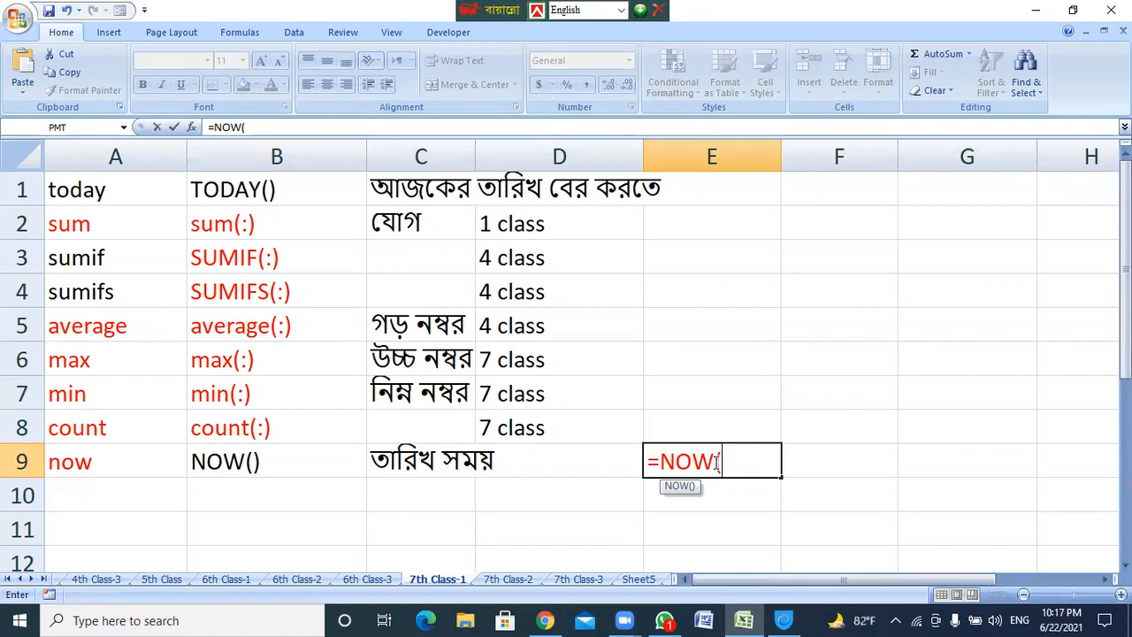
type(")")
key("Return")
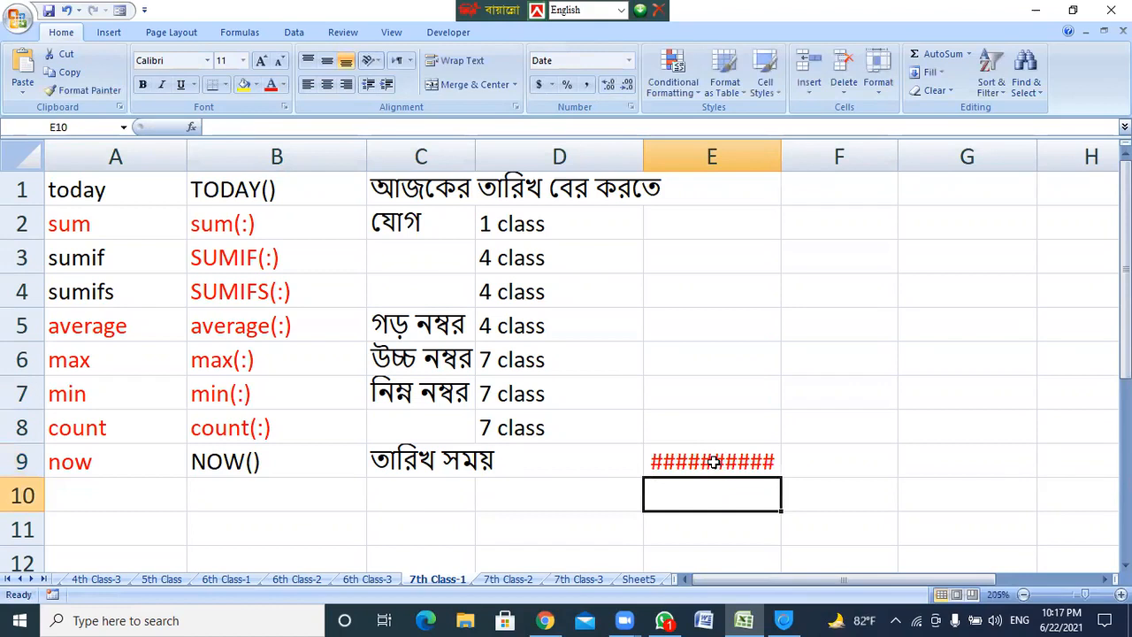
left_click(713, 462)
left_click_drag(782, 156, 862, 156)
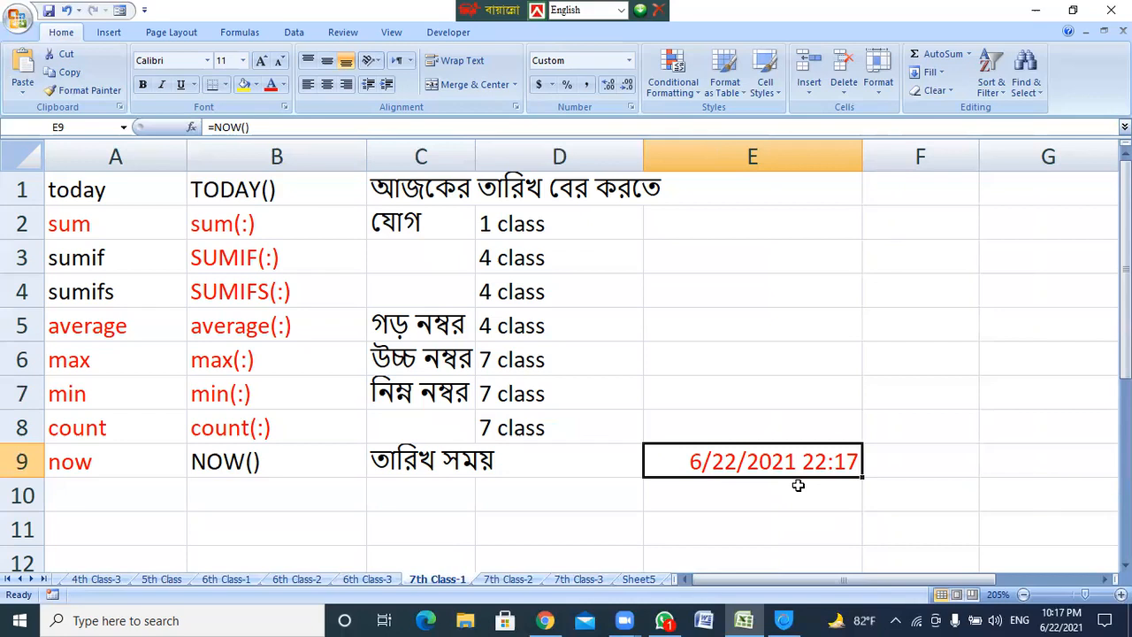
Change the formula in cell E9 from NOW to =TODAY() and clear the cell again.
left_click(213, 126)
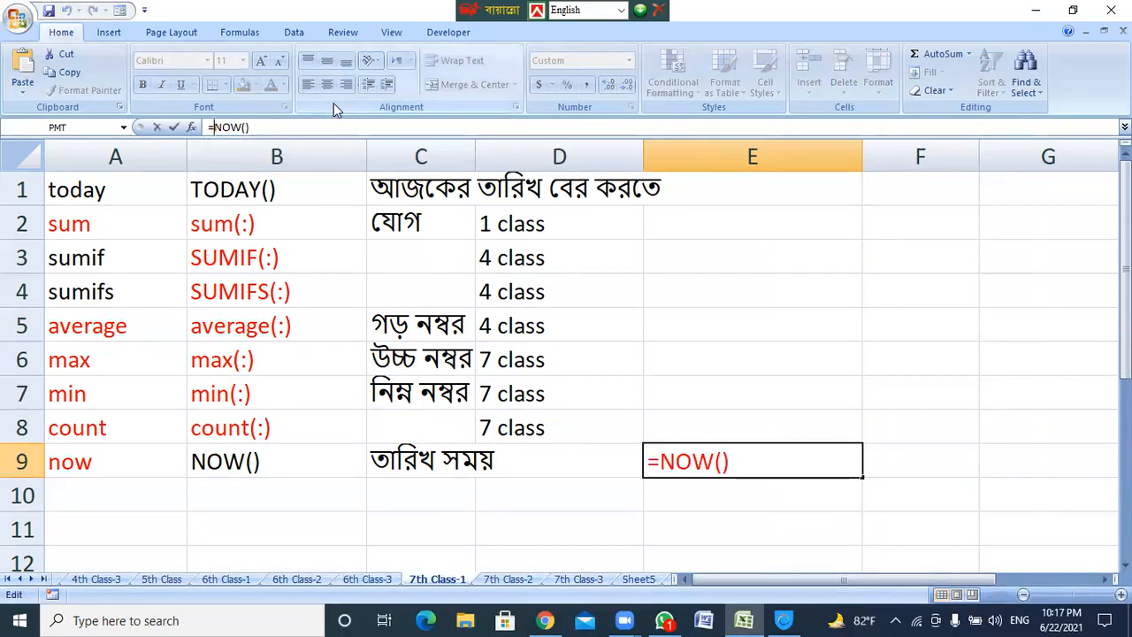
key("shift+Right")
key("shift+Right")
key("shift+Right")
type("today")
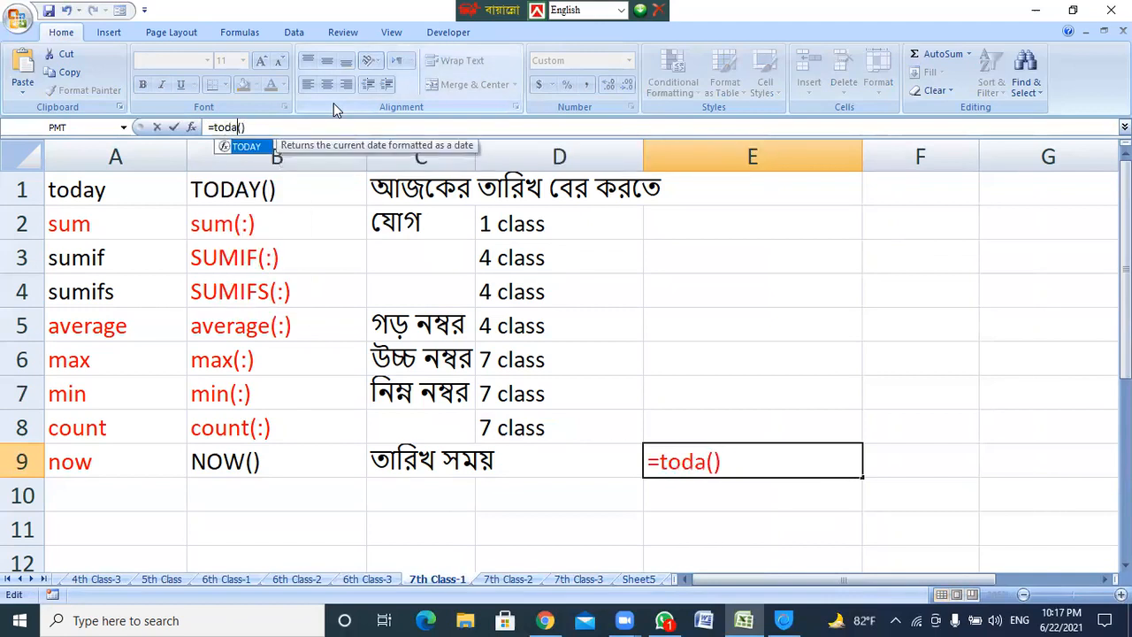
key("Return")
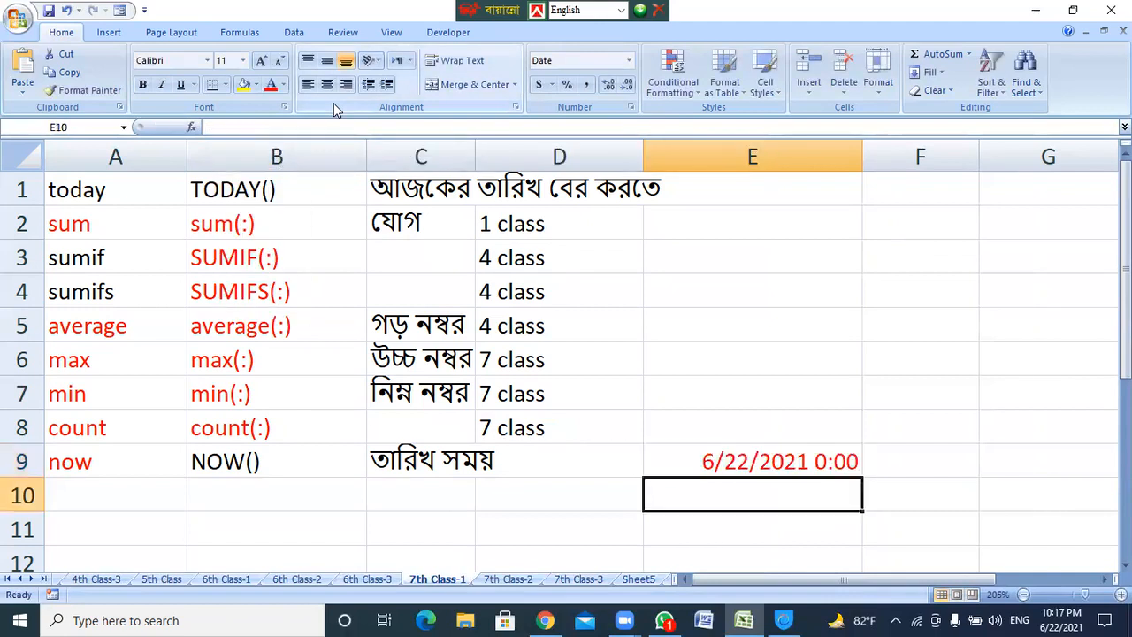
left_click(818, 463)
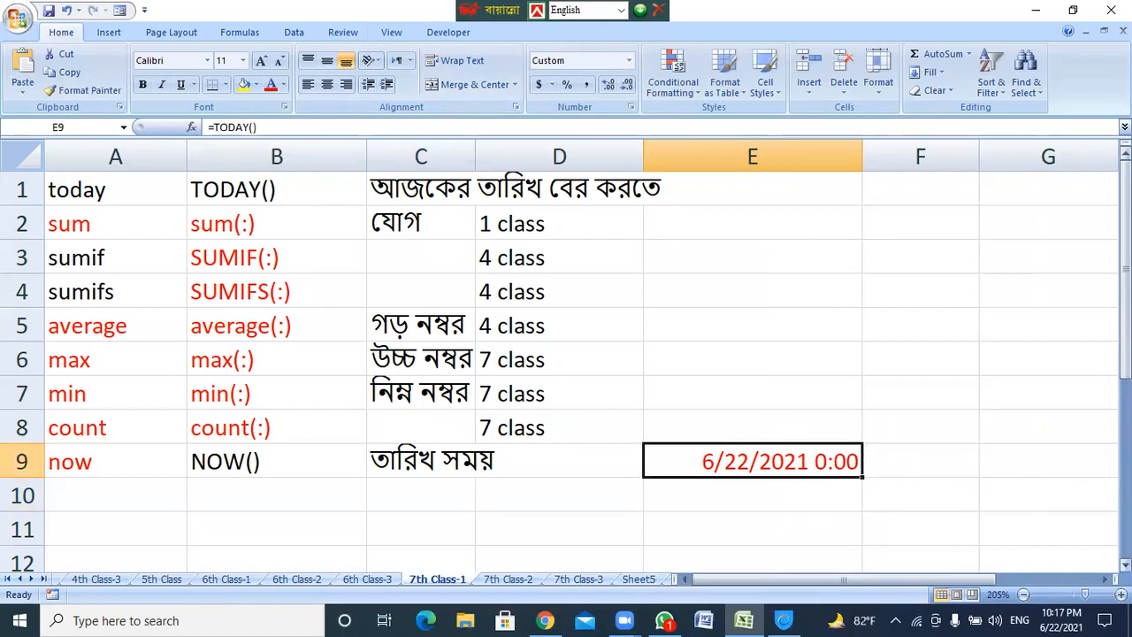
key("Delete")
Enter =TODAY() in cell E10 as a trial and delete it again.
key("Down")
type("=tod")
key("Tab")
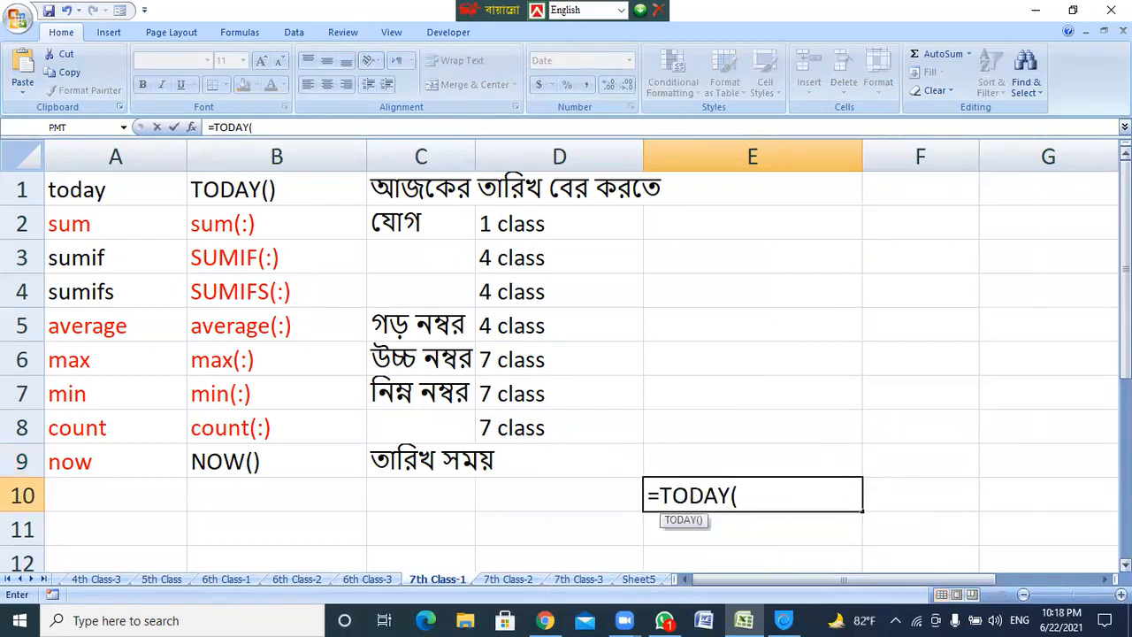
type(")")
key("Return")
key("Up")
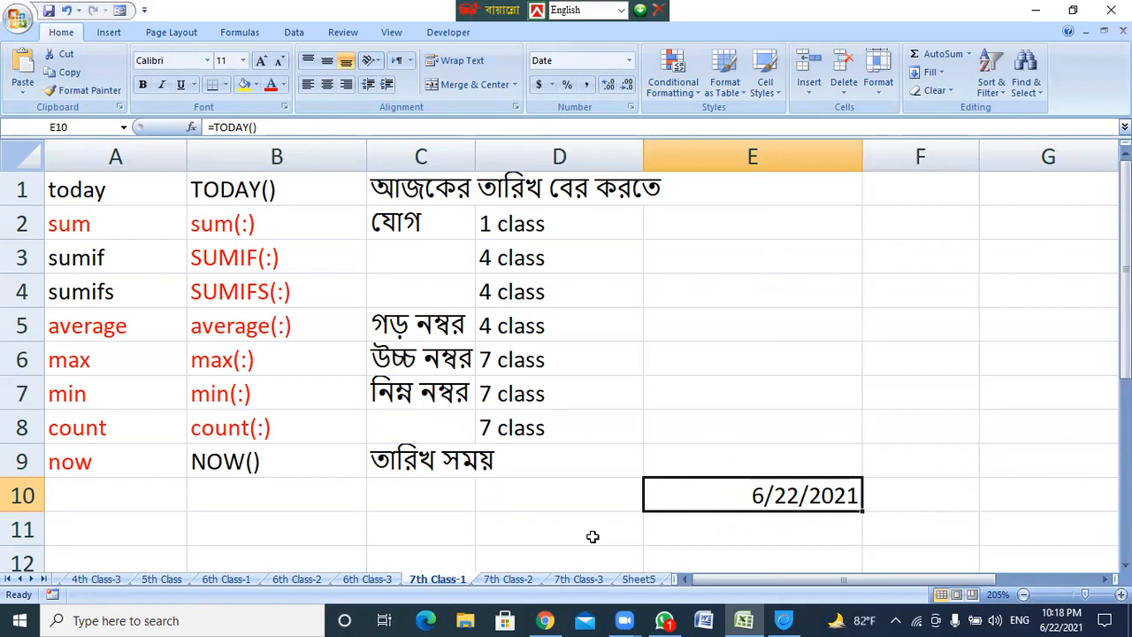
key("Delete")
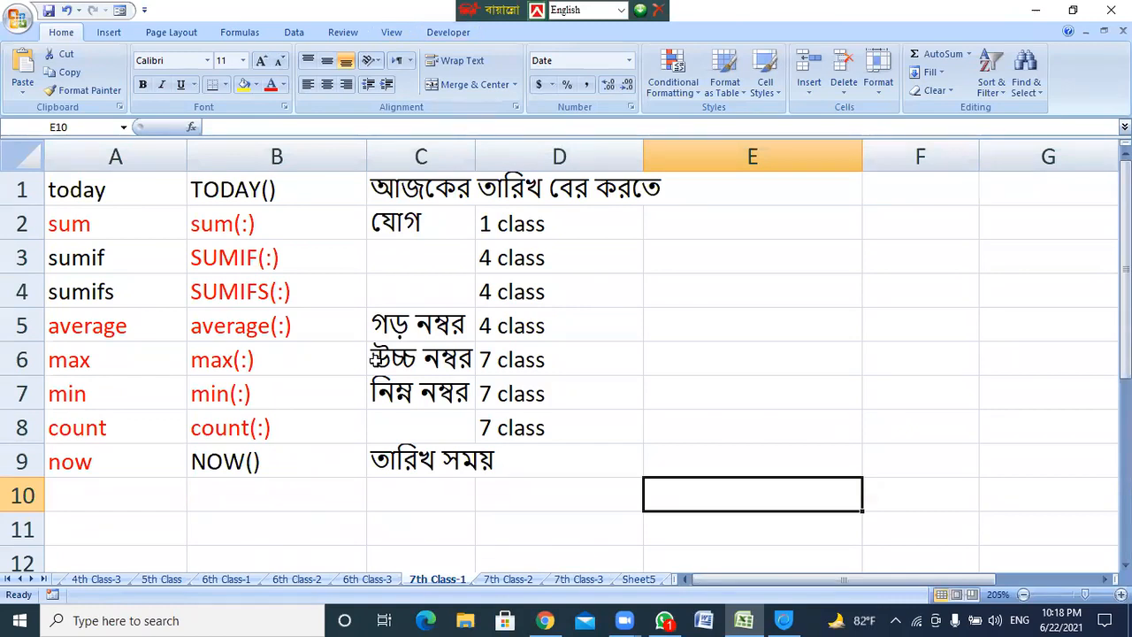
Open the 7th Class-2 sheet and examine its existing AVERAGE, max and min formulas.
left_click(508, 580)
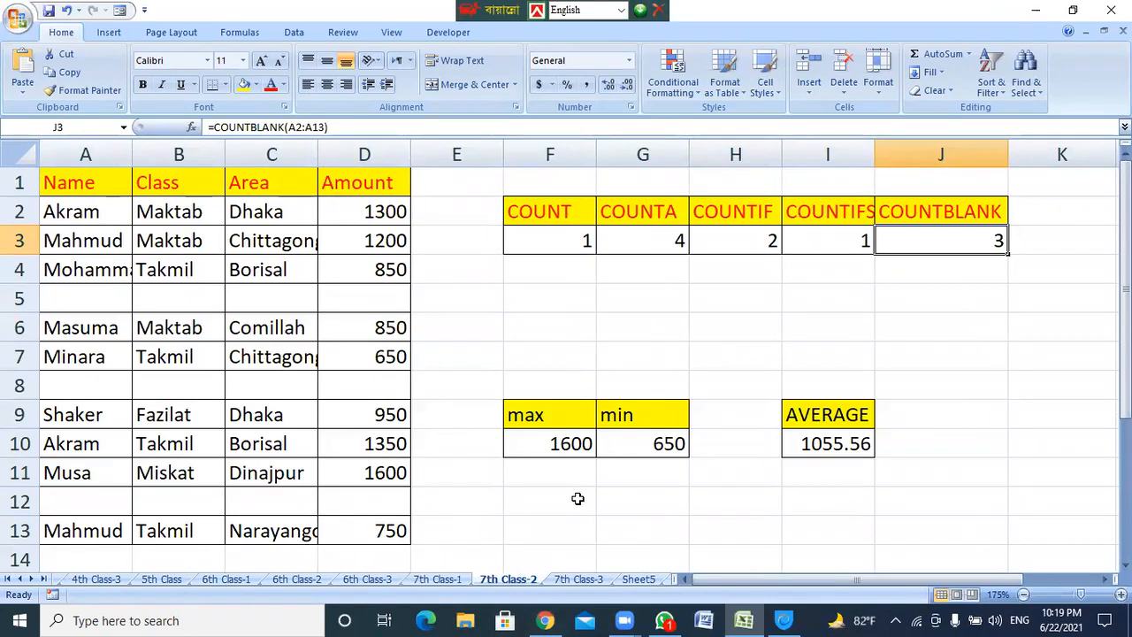
left_click(818, 449)
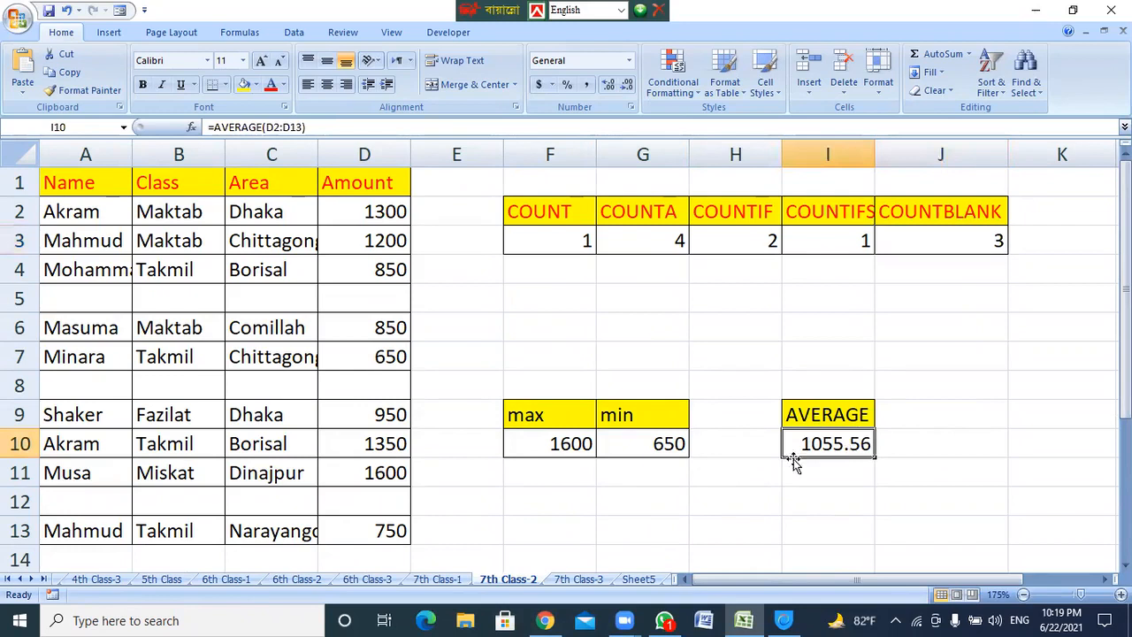
left_click(559, 451)
left_click(647, 451)
scroll(629, 324, "down", 2)
scroll(631, 327, "up", 2)
Enter =MAX(D2:D13) in cell G6 to find the highest value in the Amount column.
left_click(642, 332)
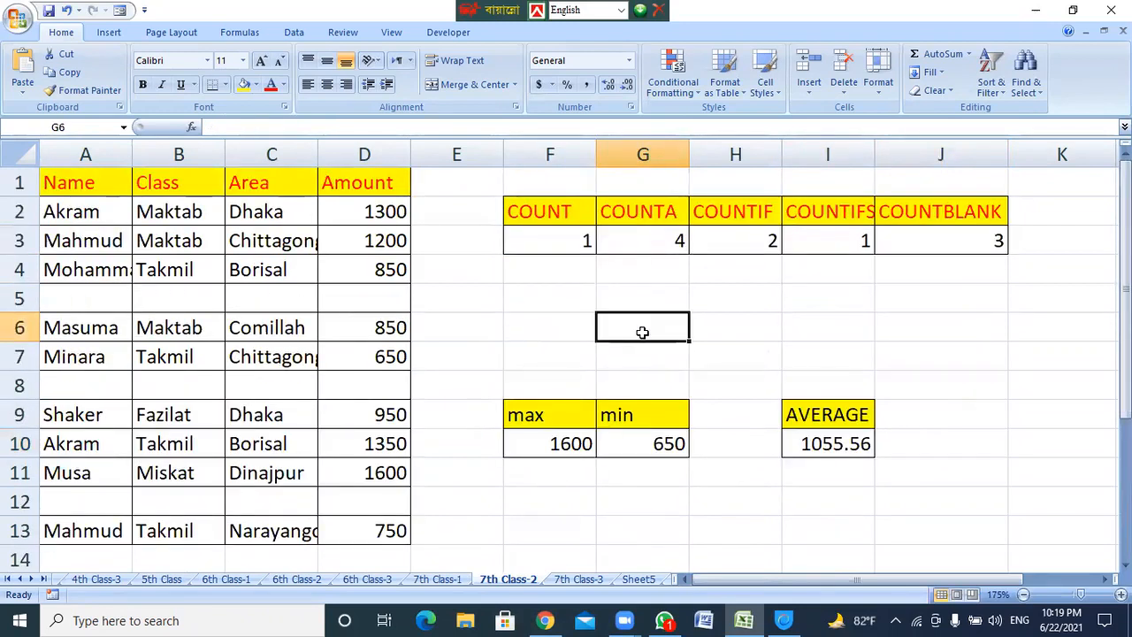
type("=mi")
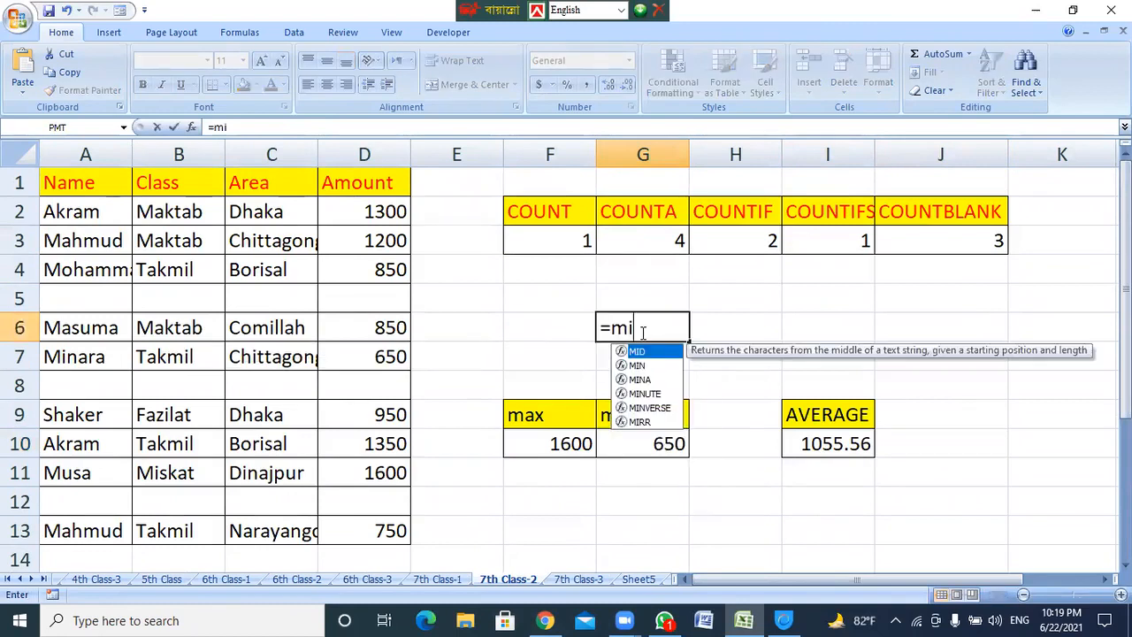
key("BackSpace")
type("ax")
key("Tab")
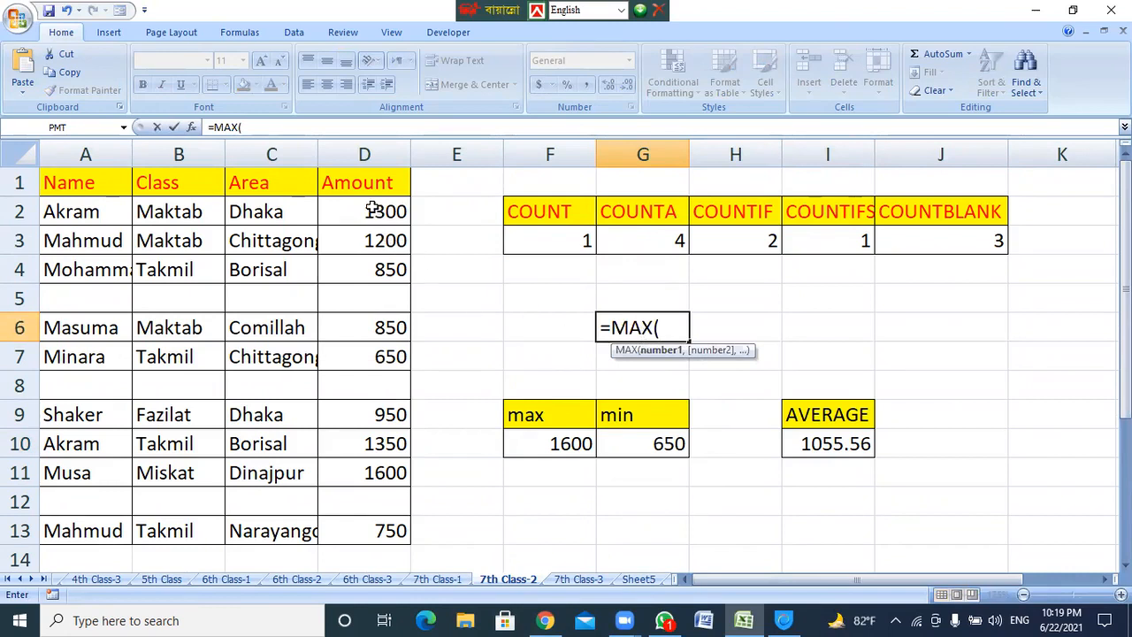
left_click_drag(374, 209, 350, 529)
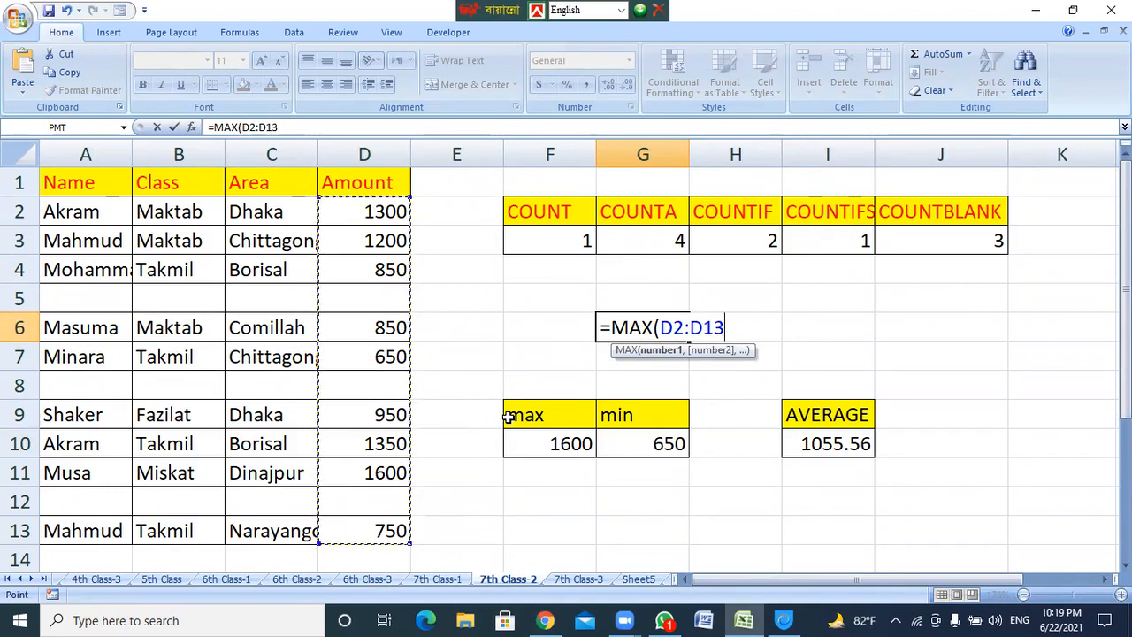
type(")")
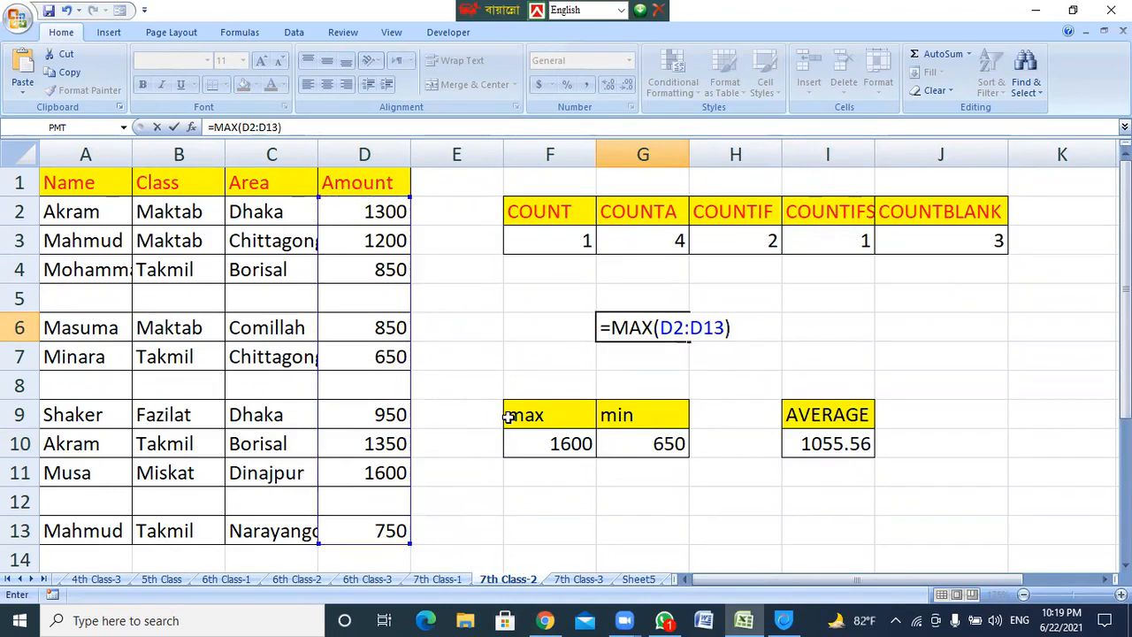
key("Return")
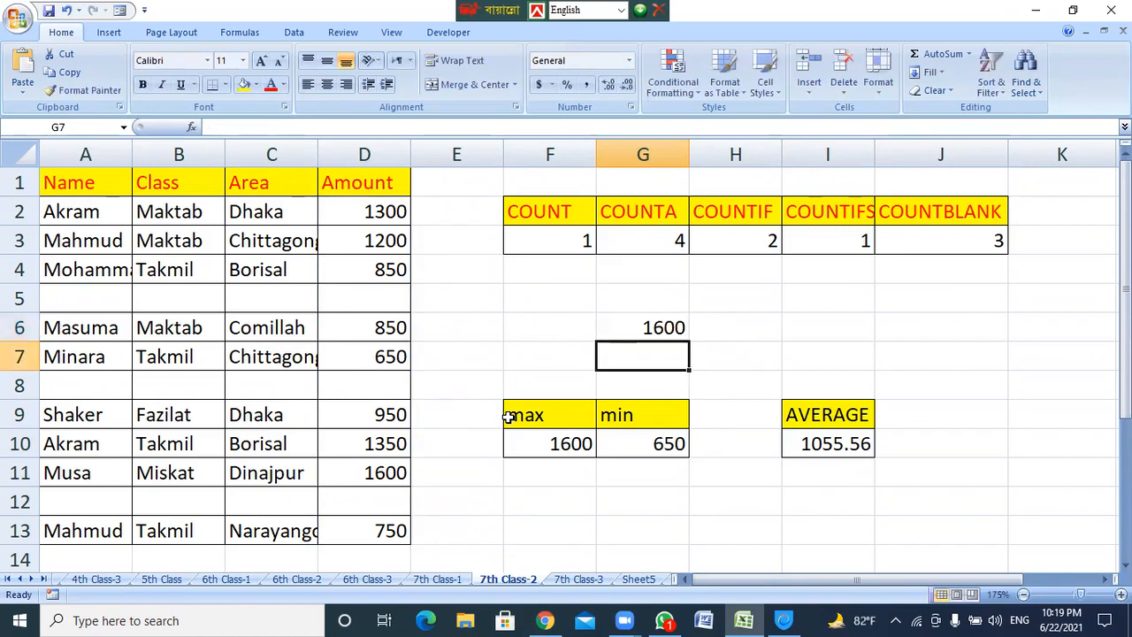
Compare the MAX result in G6 with the individual values in the Amount column.
left_click(652, 327)
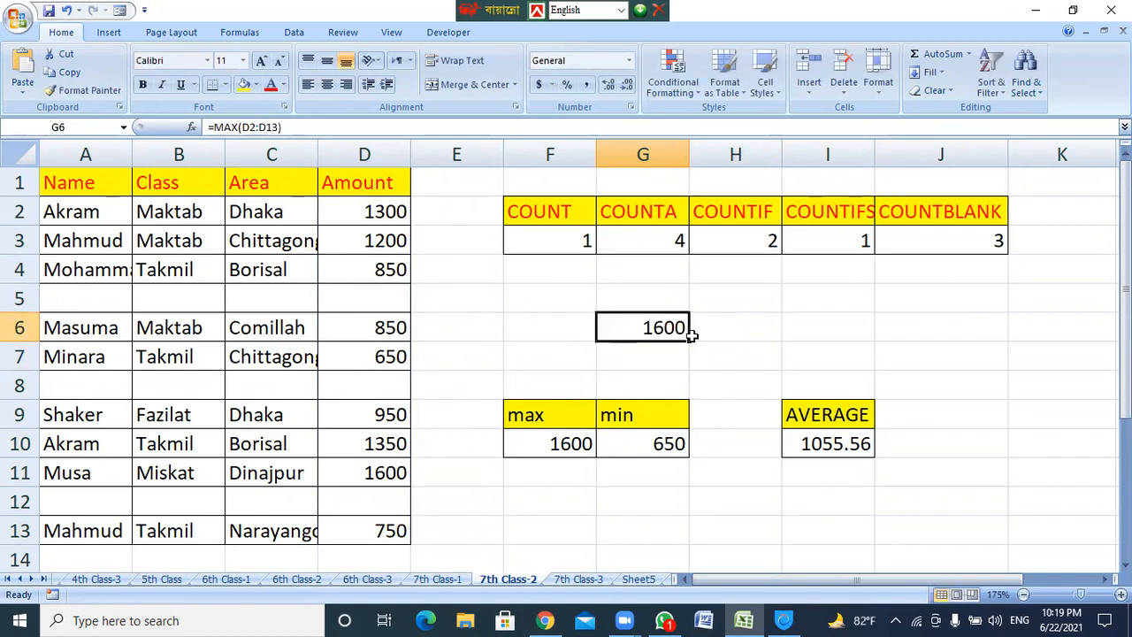
left_click(381, 250)
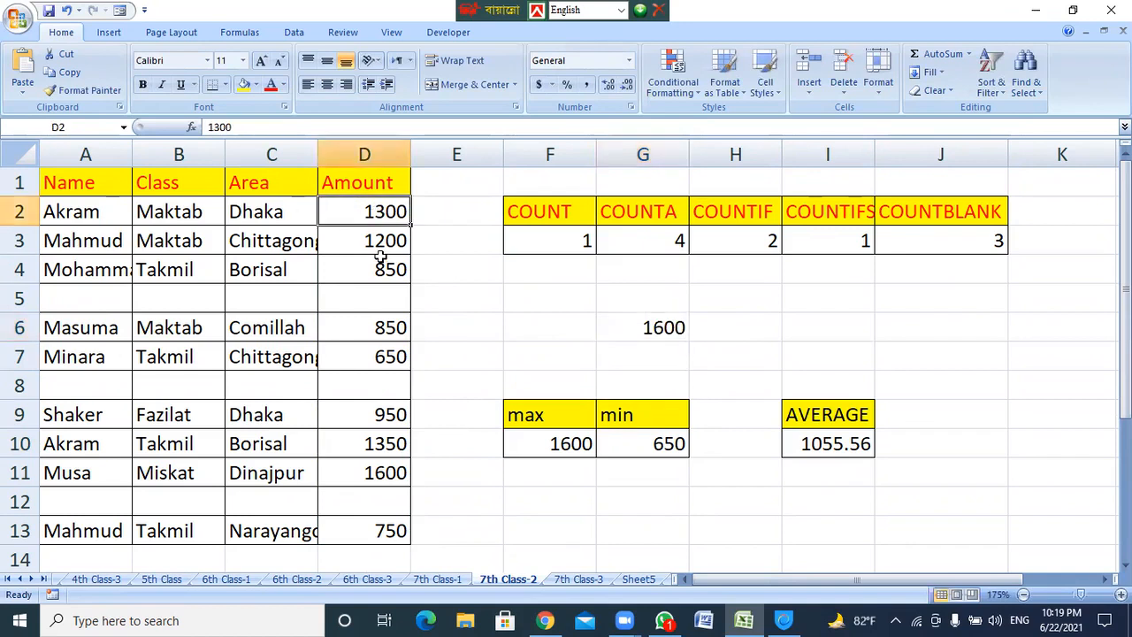
left_click(387, 274)
left_click(386, 332)
left_click(389, 358)
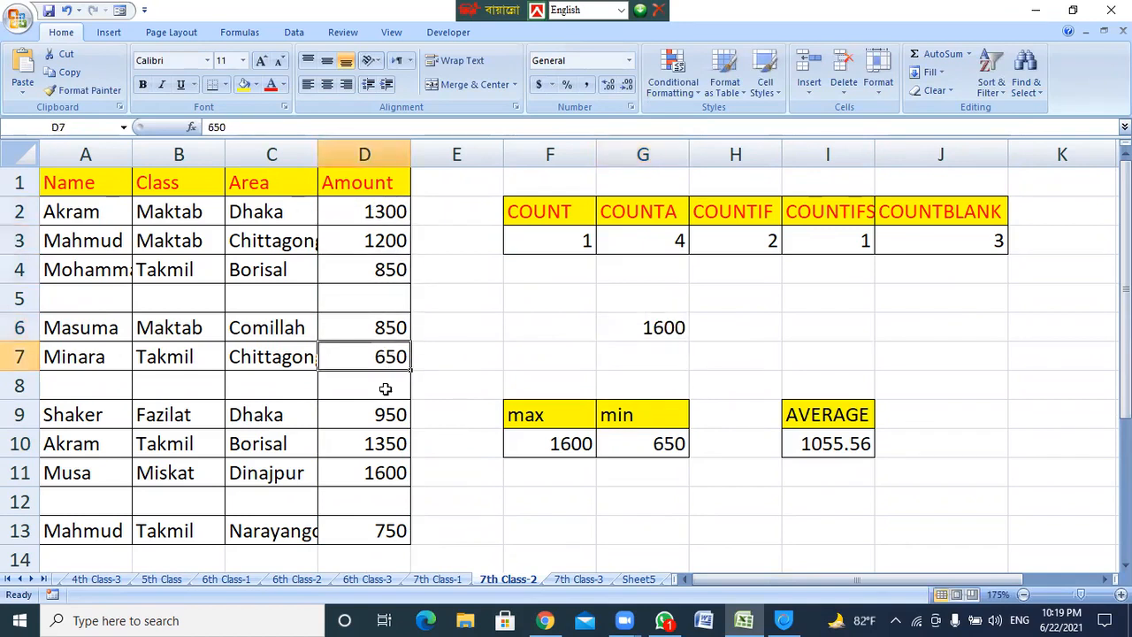
left_click(385, 420)
left_click(394, 448)
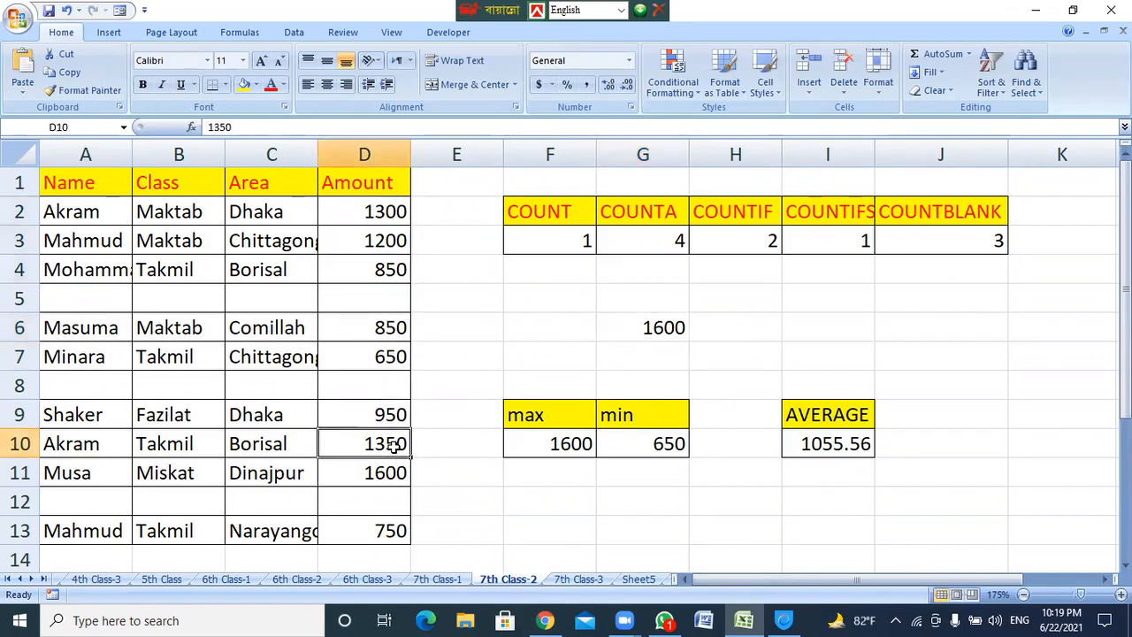
left_click(389, 478)
left_click(392, 529)
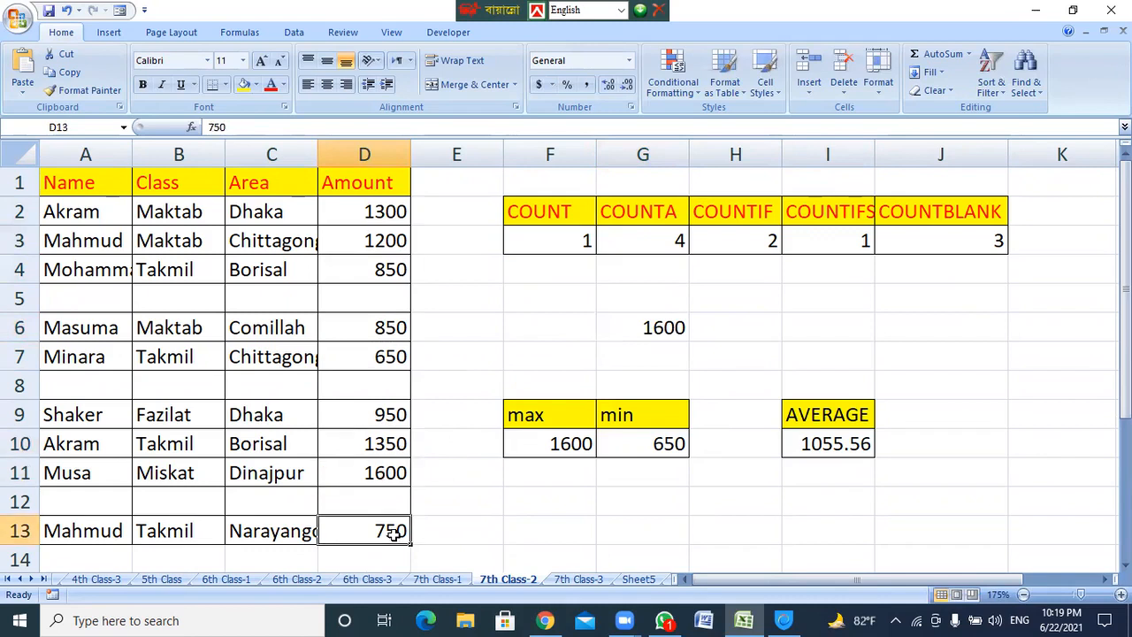
left_click(373, 470)
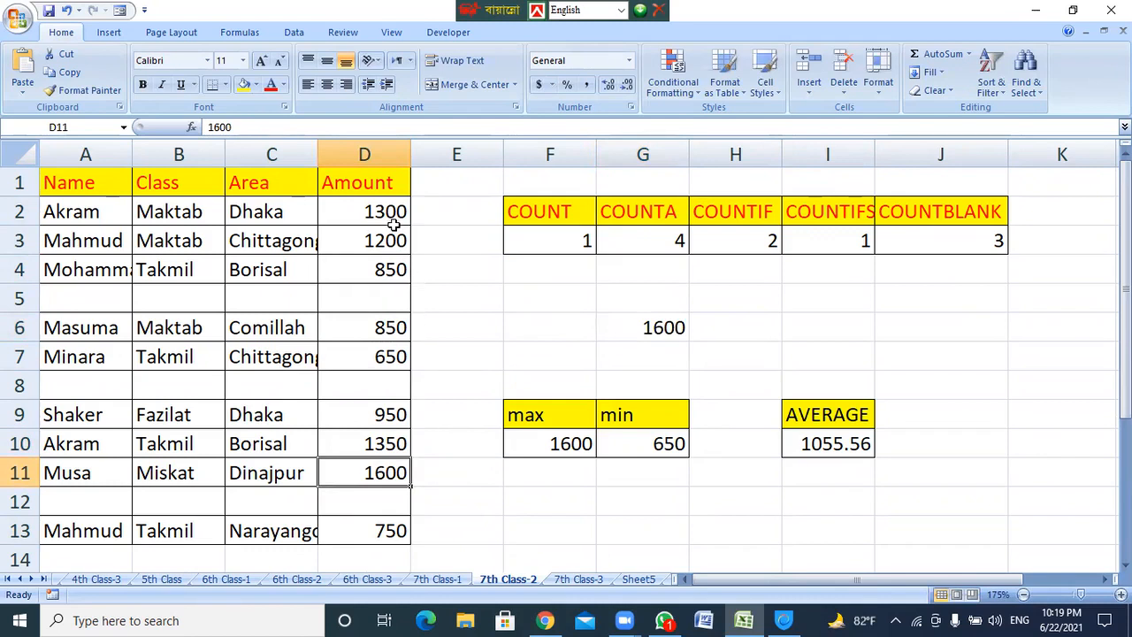
Delete the MAX formula from cell G6.
left_click(661, 329)
key("Delete")
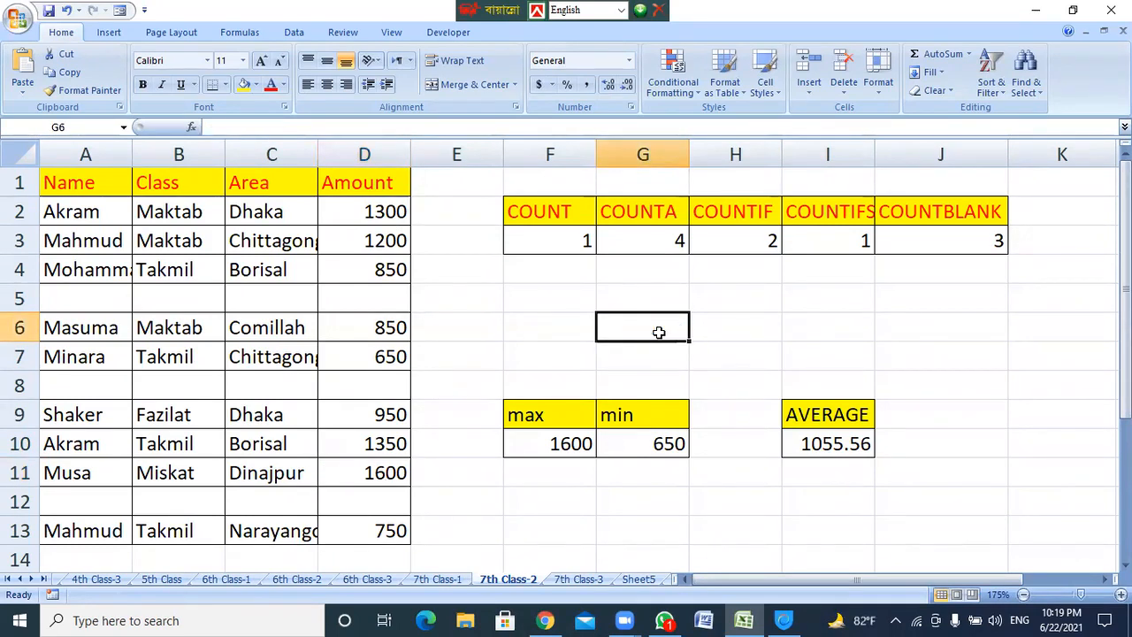
Enter =MIN(D2:D13) in cell G6 to find the lowest value in the Amount column.
type("=min")
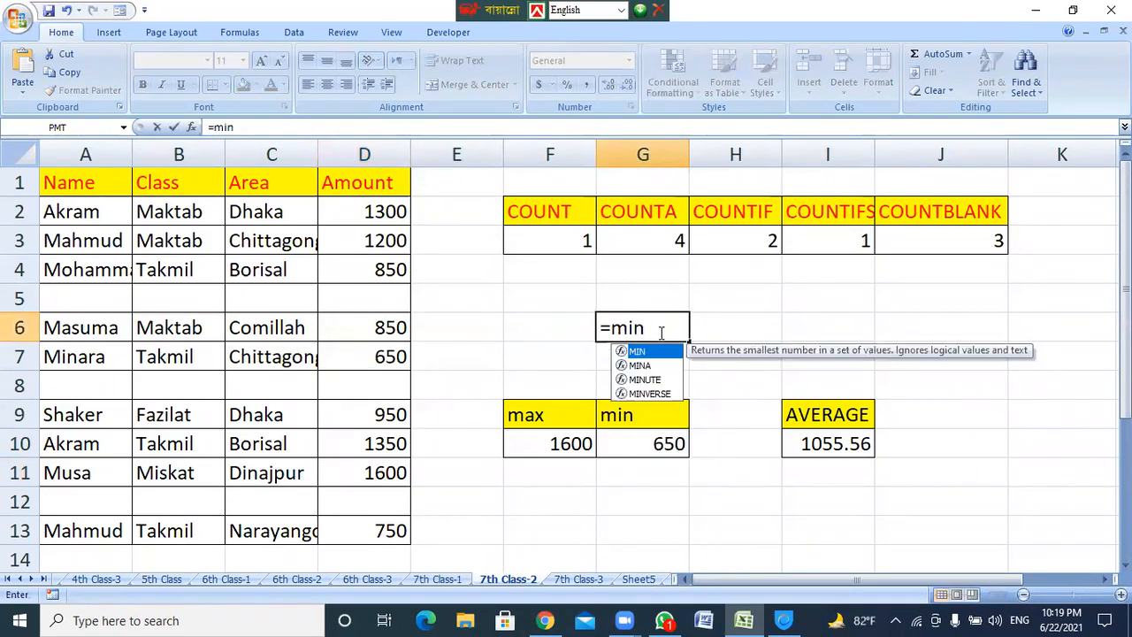
key("Tab")
left_click_drag(390, 207, 378, 530)
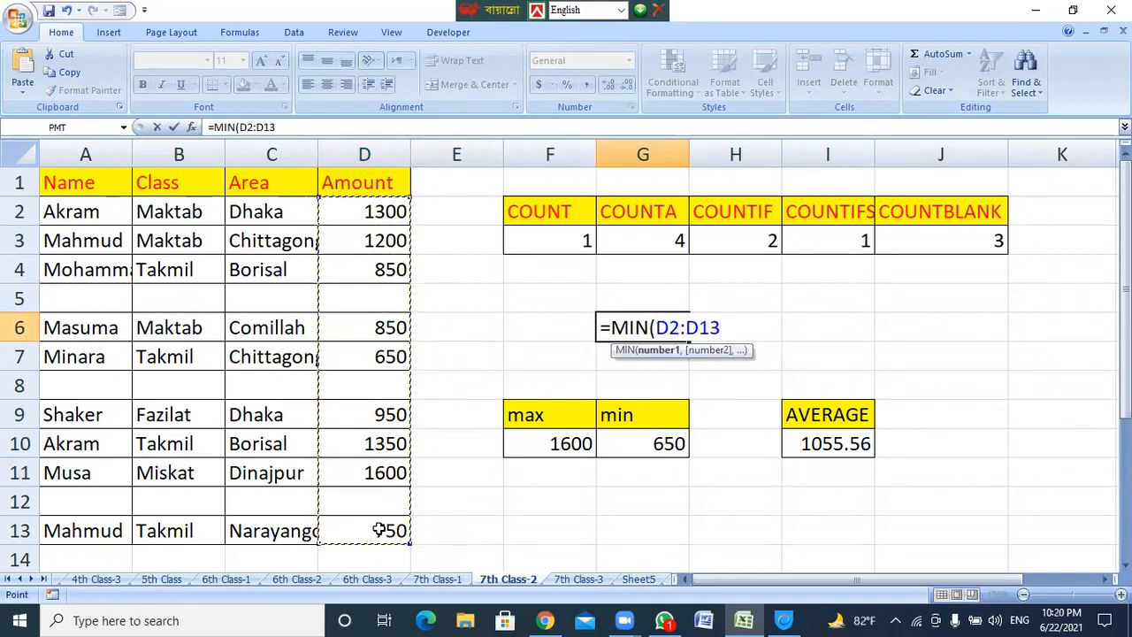
type(")")
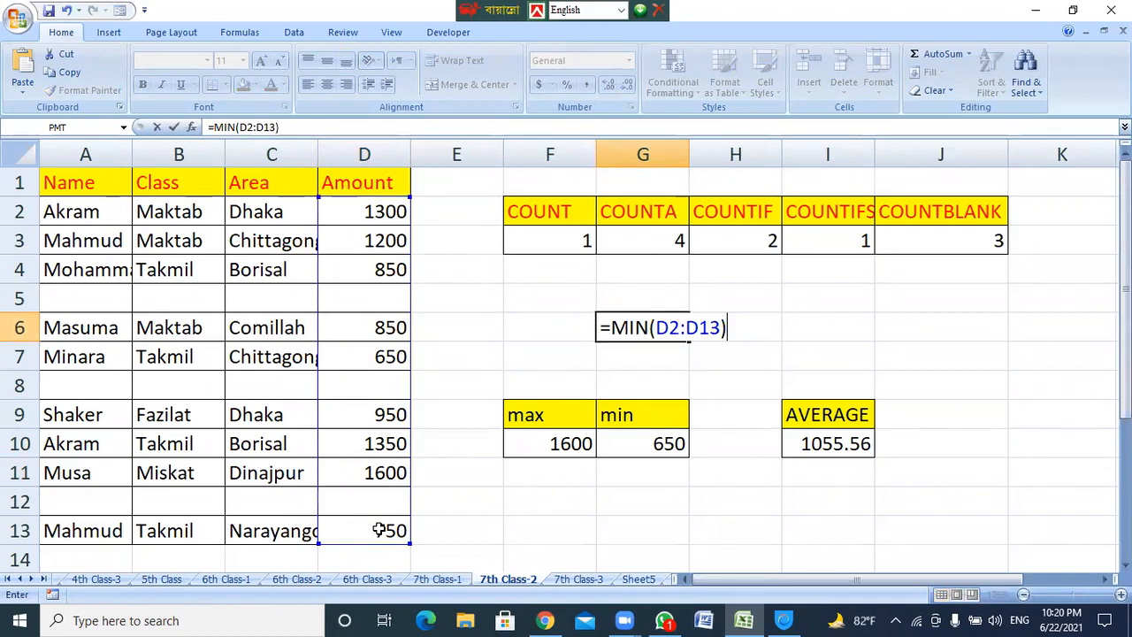
key("Return")
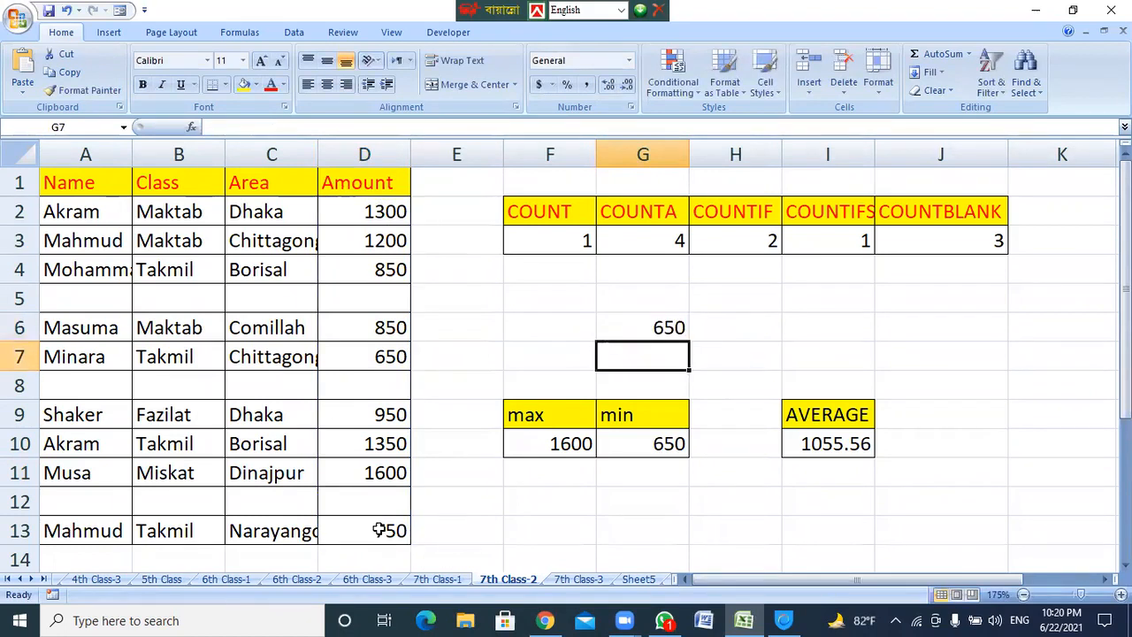
Compare the MIN result in G6 and the existing max, min and AVERAGE cells with the values in the Amount column.
left_click(619, 331)
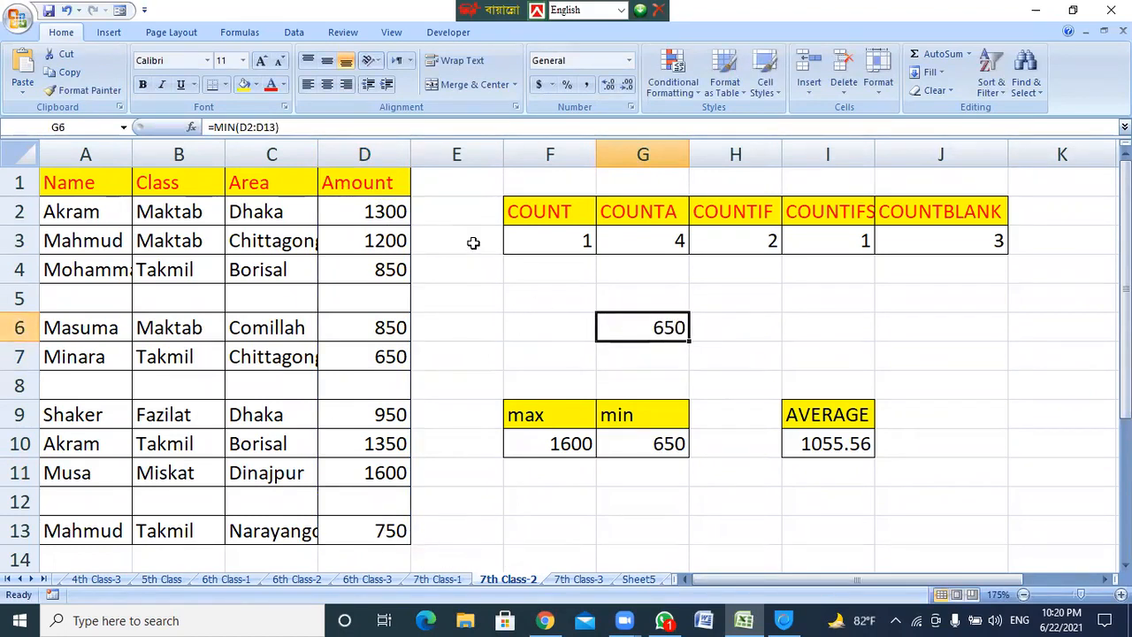
left_click_drag(381, 210, 387, 530)
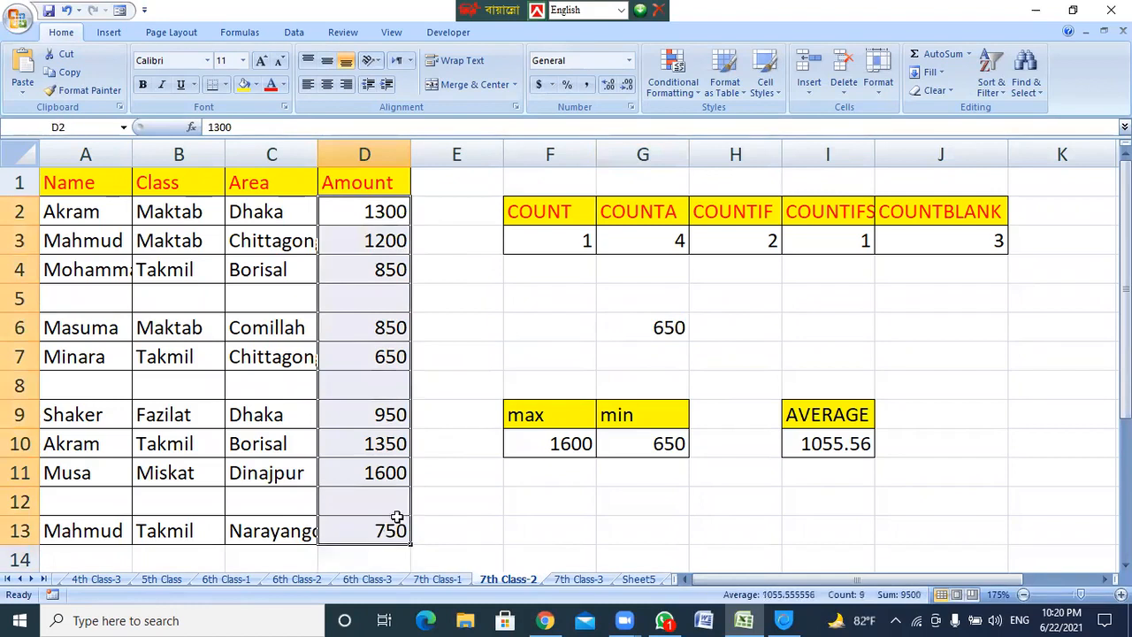
left_click(665, 331)
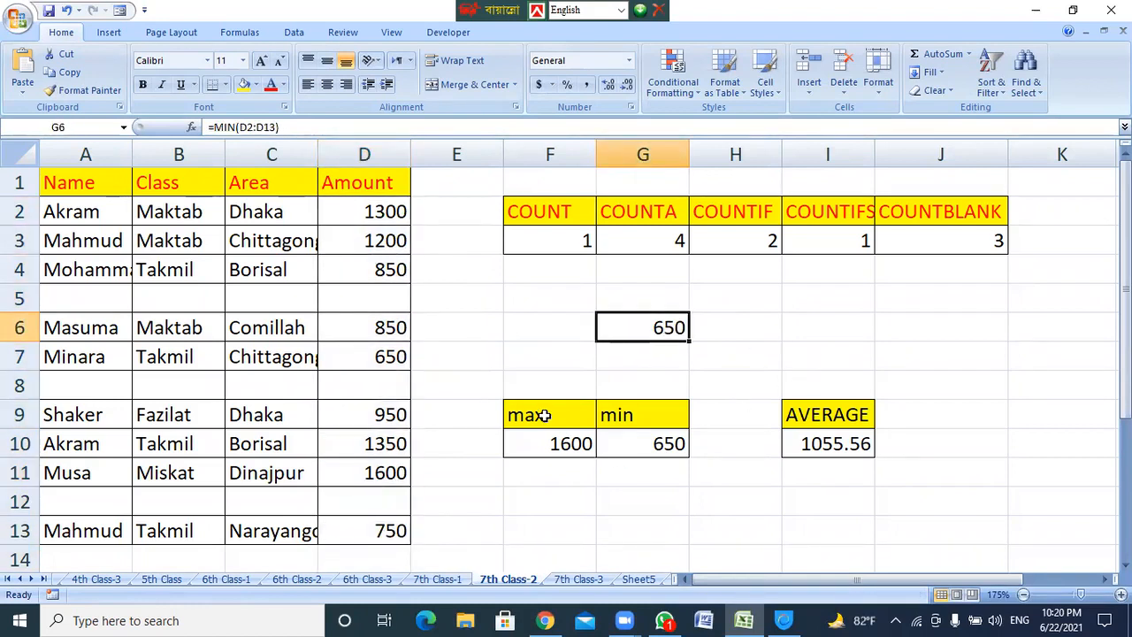
left_click_drag(544, 415, 682, 459)
left_click(661, 413)
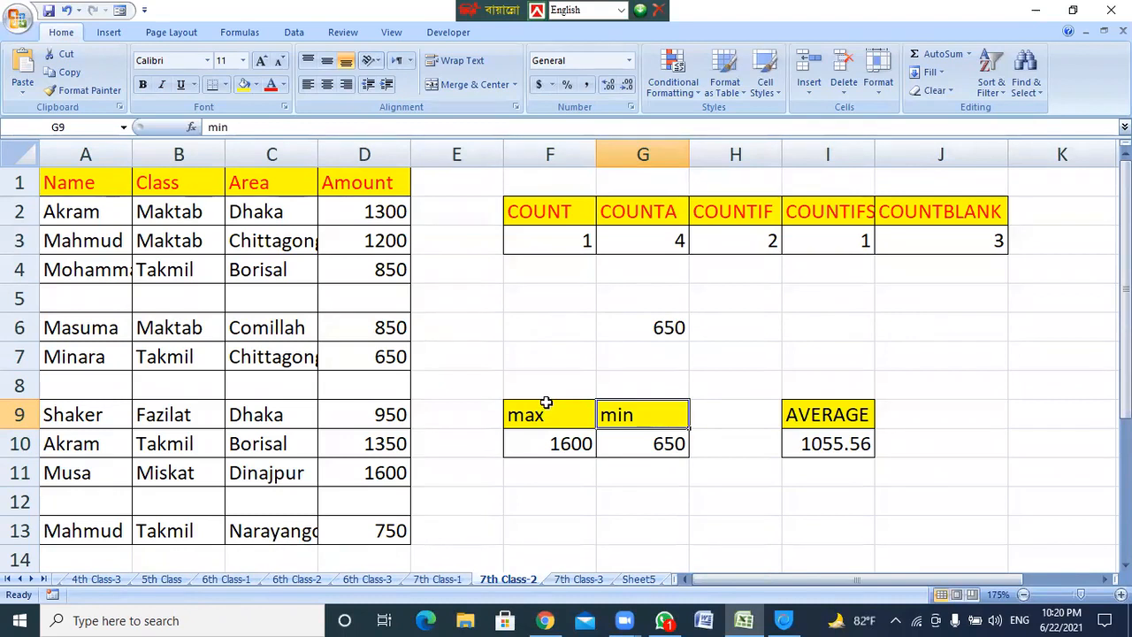
left_click(841, 449)
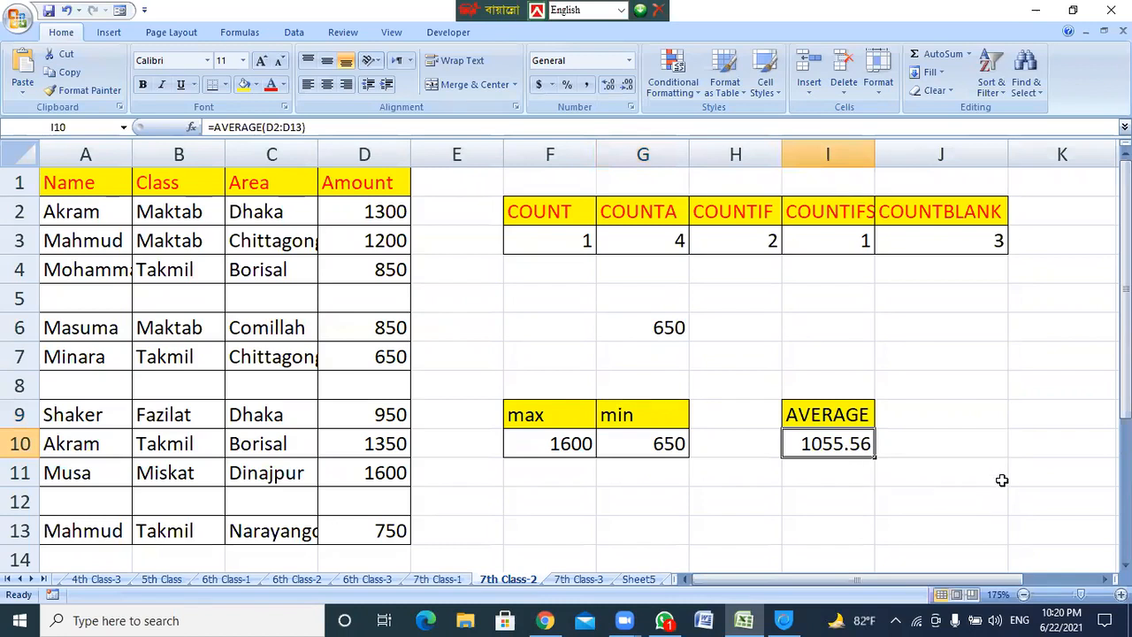
left_click_drag(372, 211, 370, 538)
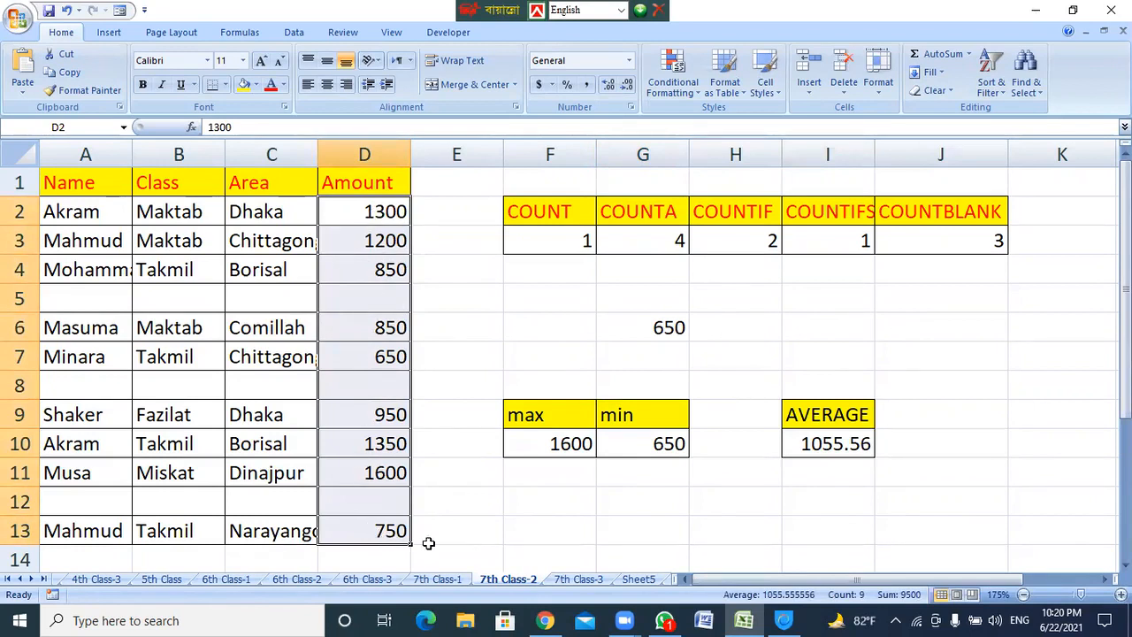
Clear the AVERAGE formula from cell I10 and re-enter it as =AVERAGE(D2:D13).
left_click(847, 444)
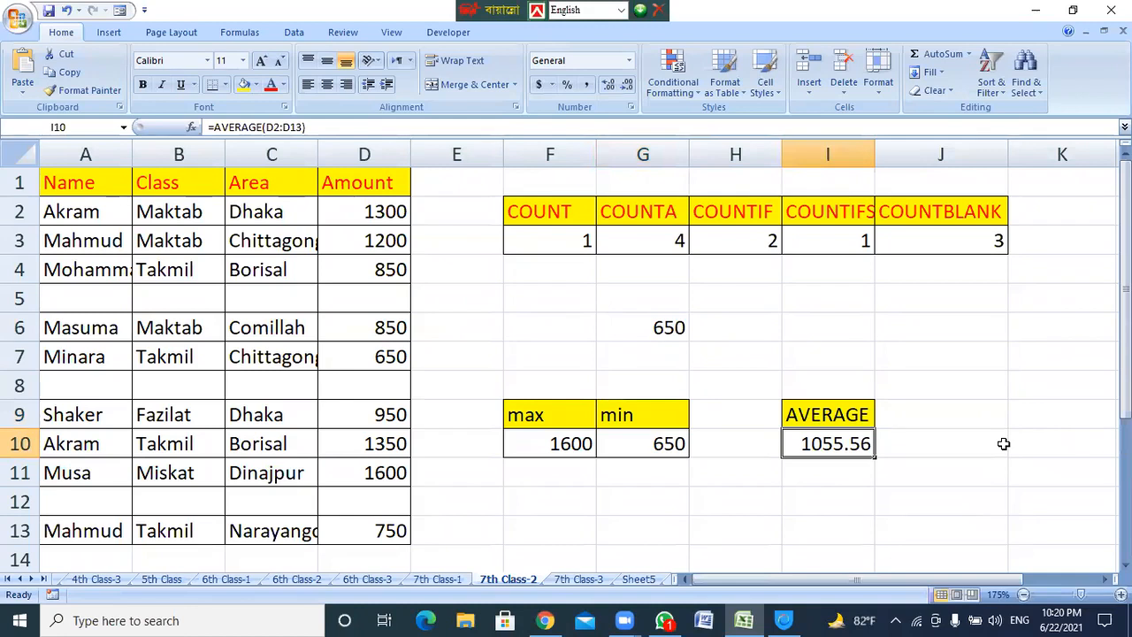
key("Delete")
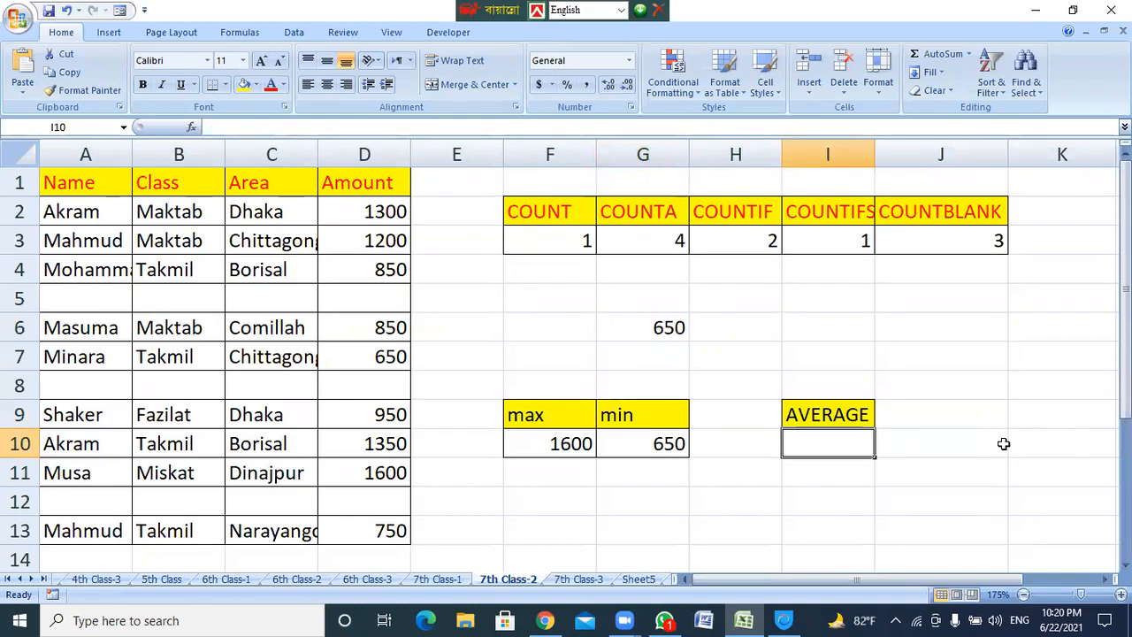
type("=ava")
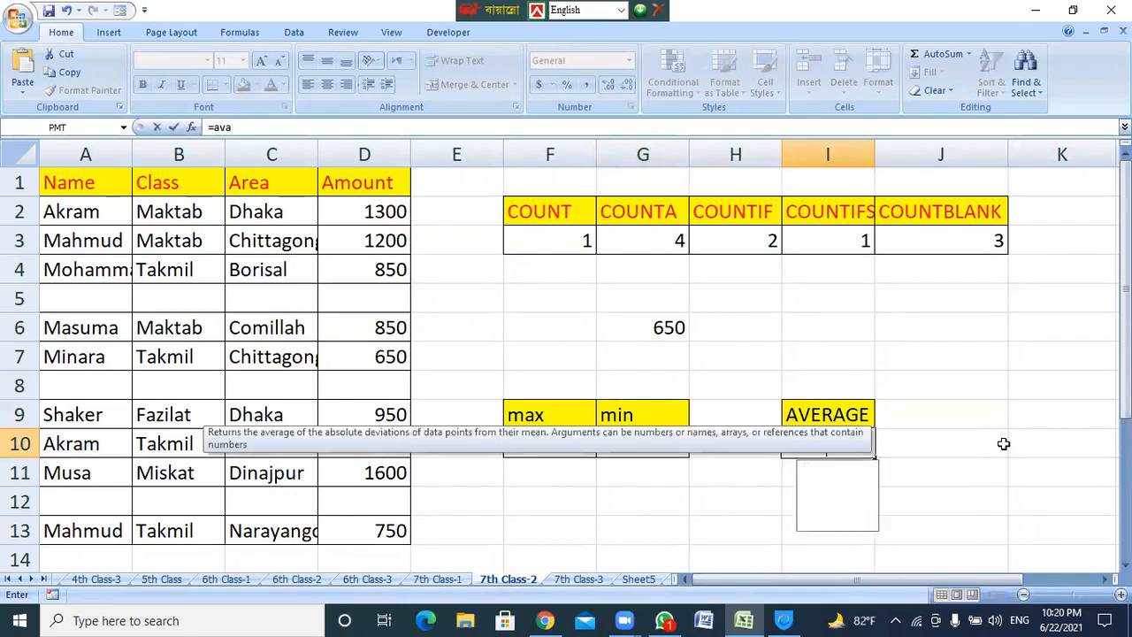
key("BackSpace")
type("e")
key("Down")
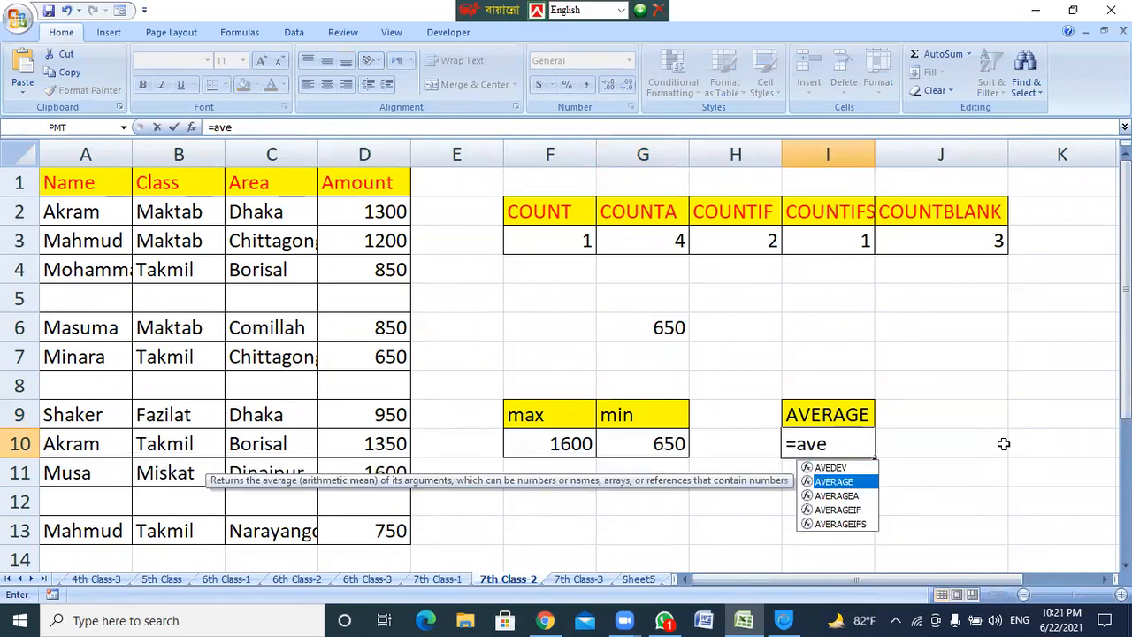
key("Tab")
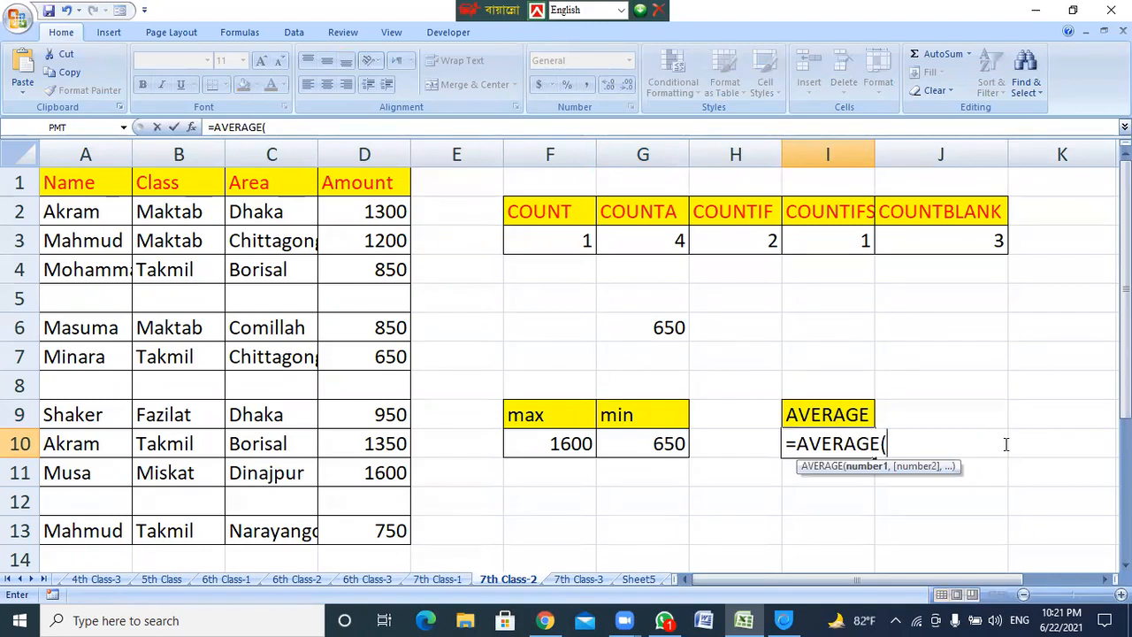
left_click_drag(393, 213, 382, 530)
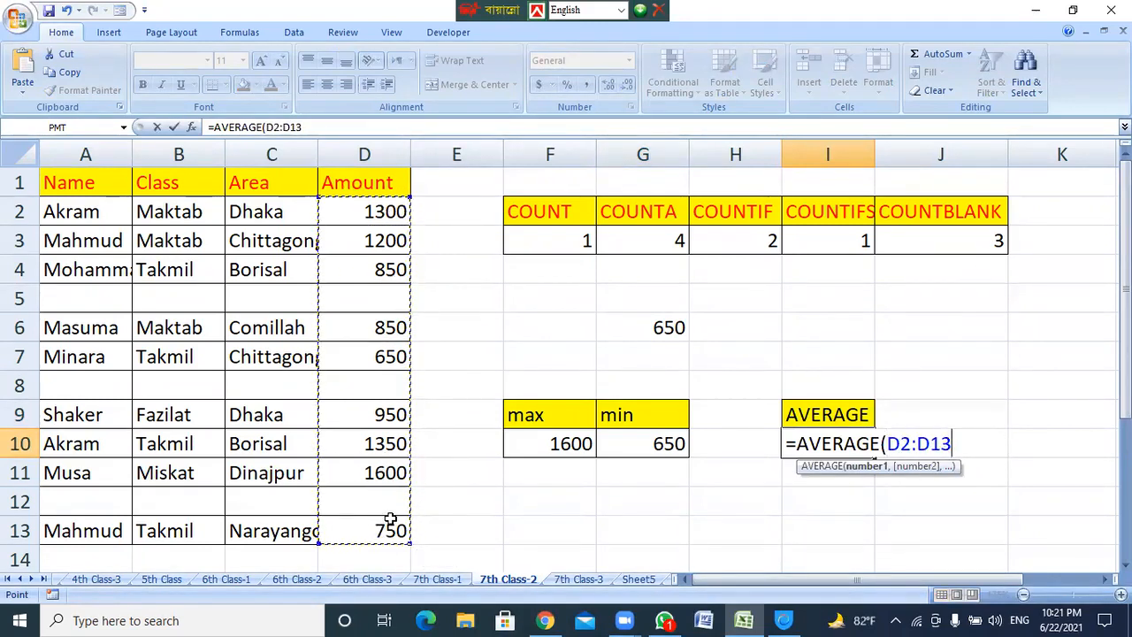
type(")")
key("Return")
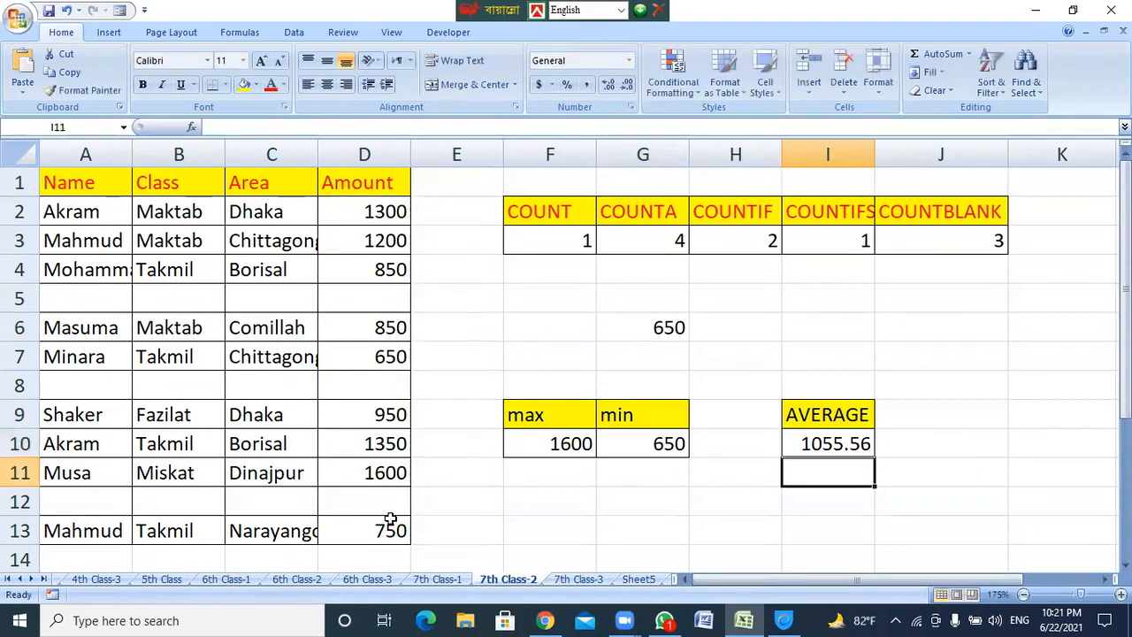
Enter 620 in the empty Amount cell D5 and check the AVERAGE in I10 and the MIN in G6.
left_click(822, 442)
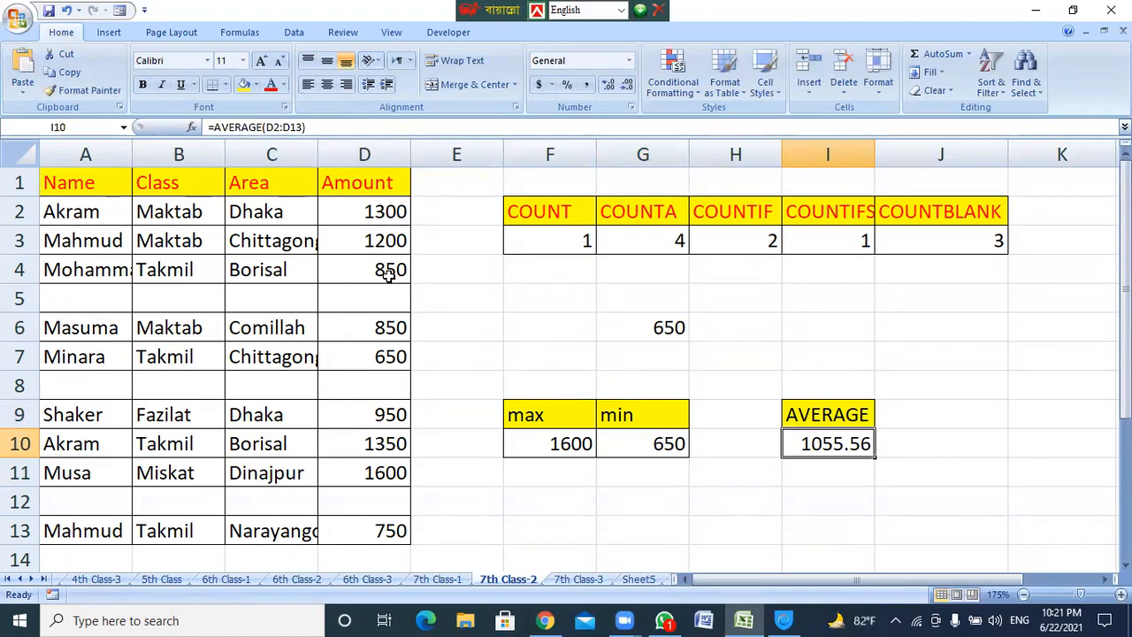
left_click(382, 305)
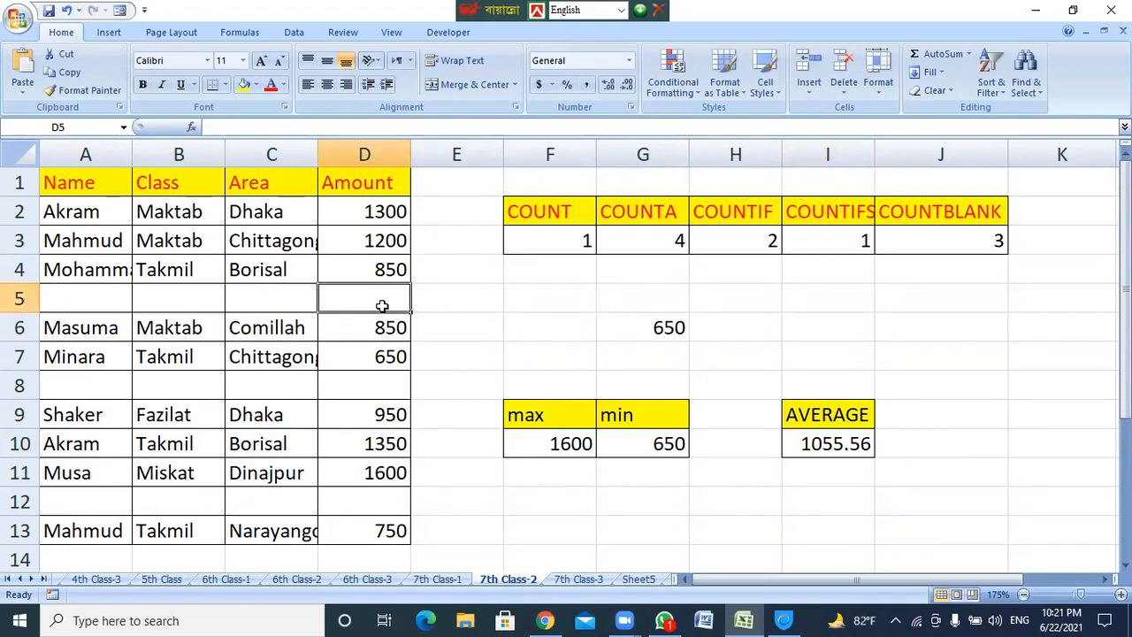
type("620")
key("Return")
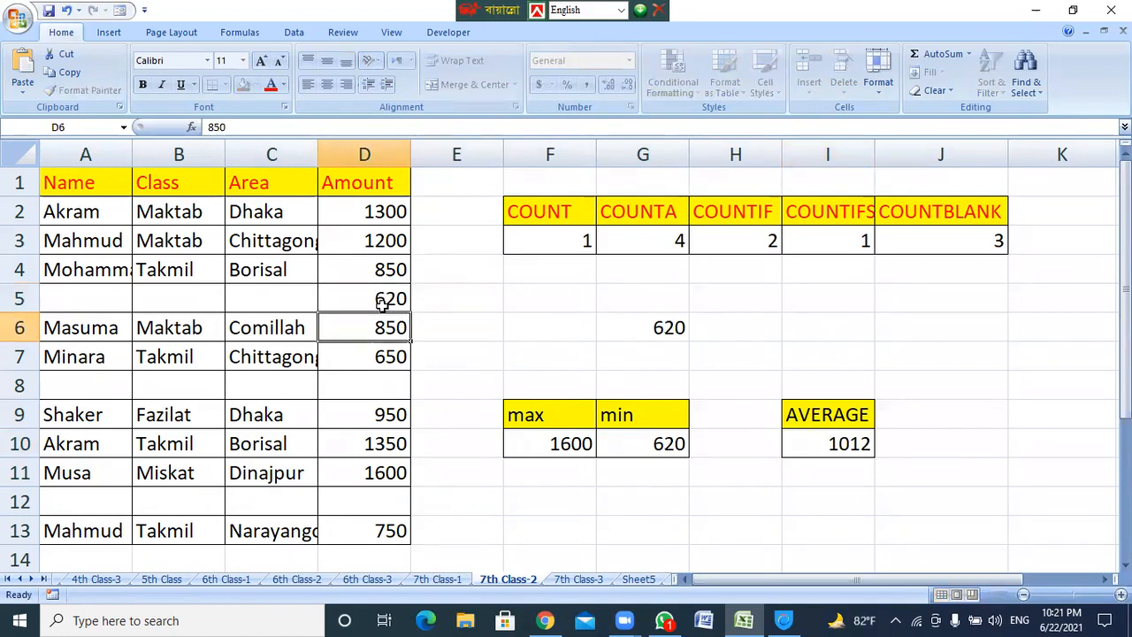
left_click(859, 448)
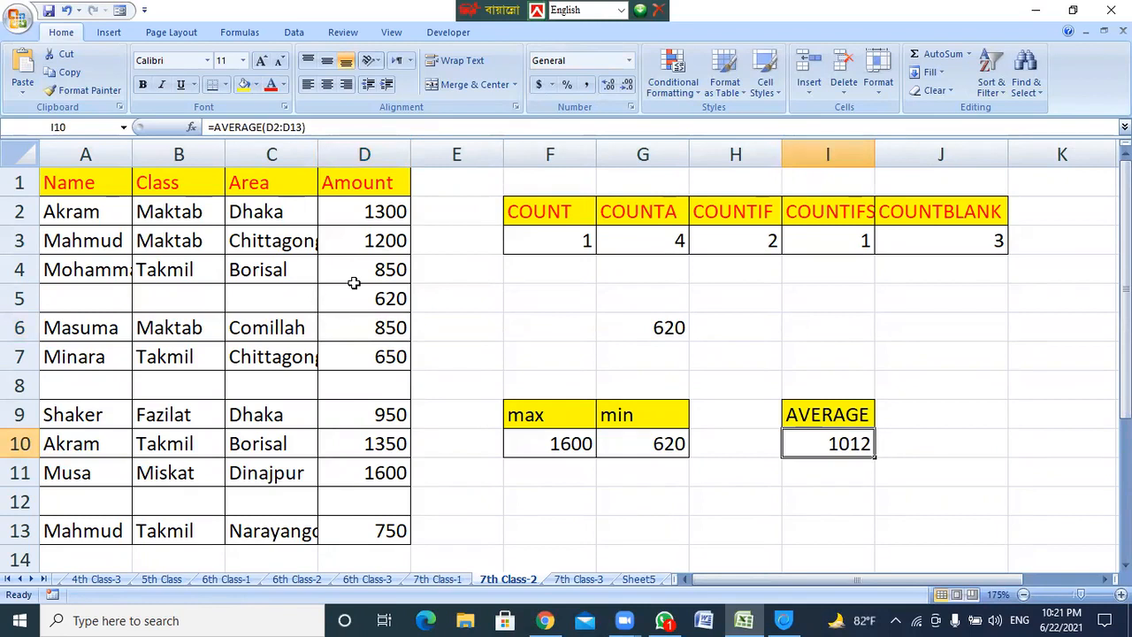
left_click(669, 328)
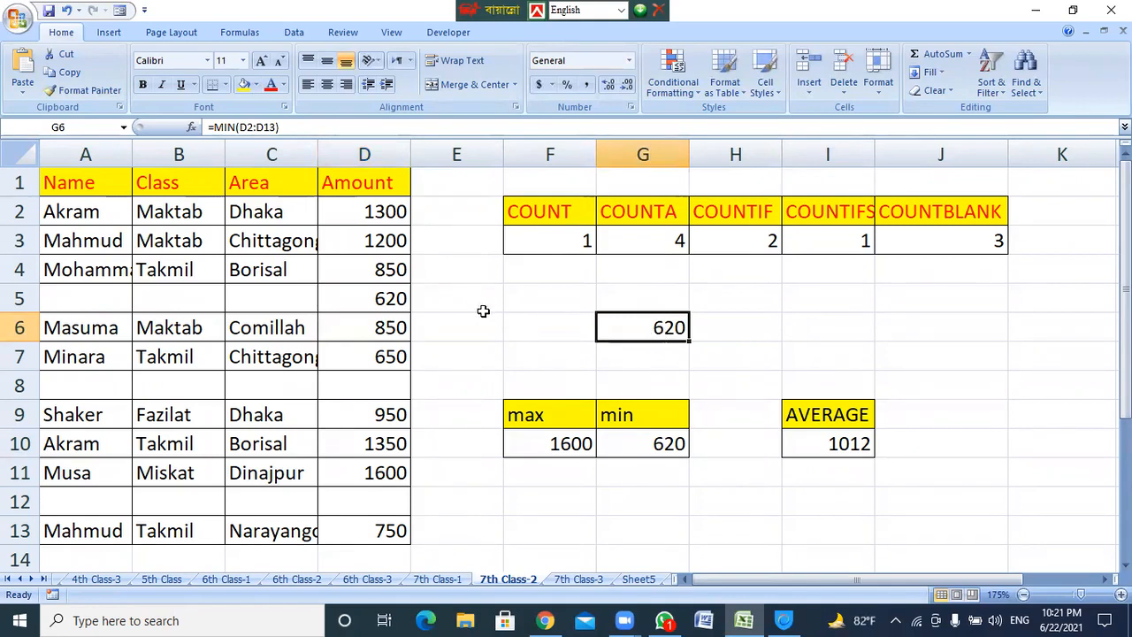
Set the amount in cell D5 to 500 and check the MIN and AVERAGE results again.
left_click(375, 301)
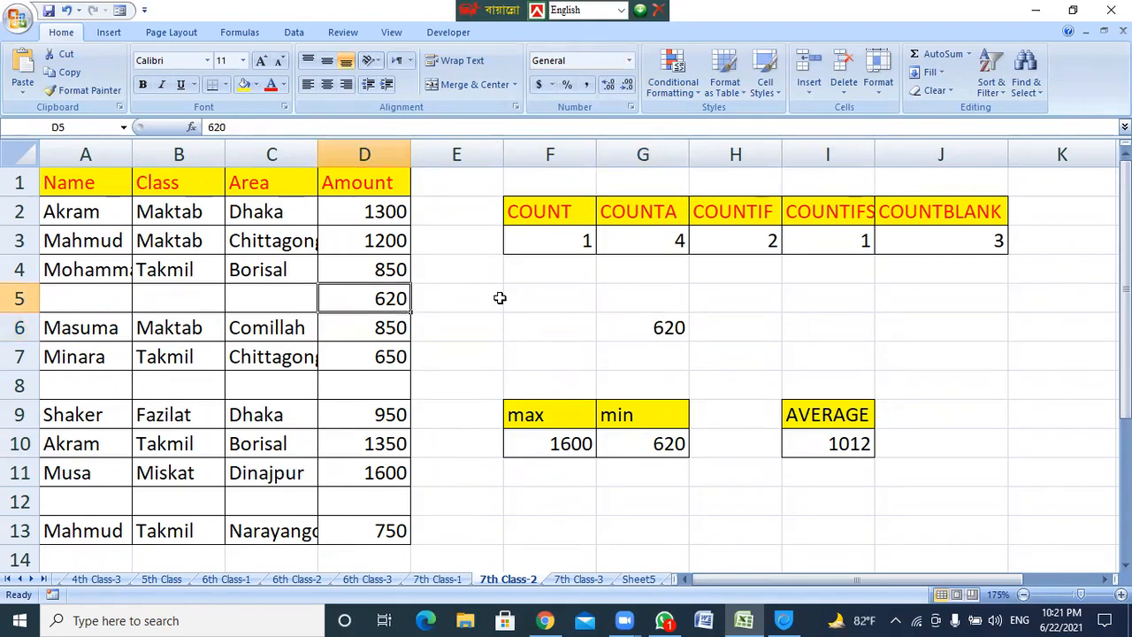
type("500")
key("Return")
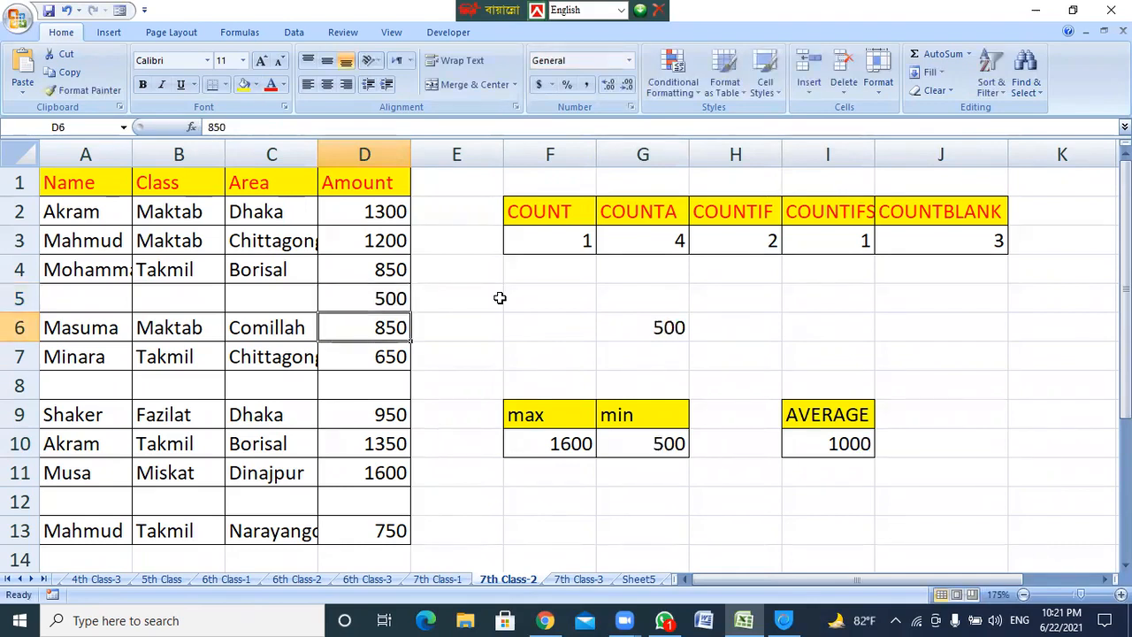
left_click(644, 324)
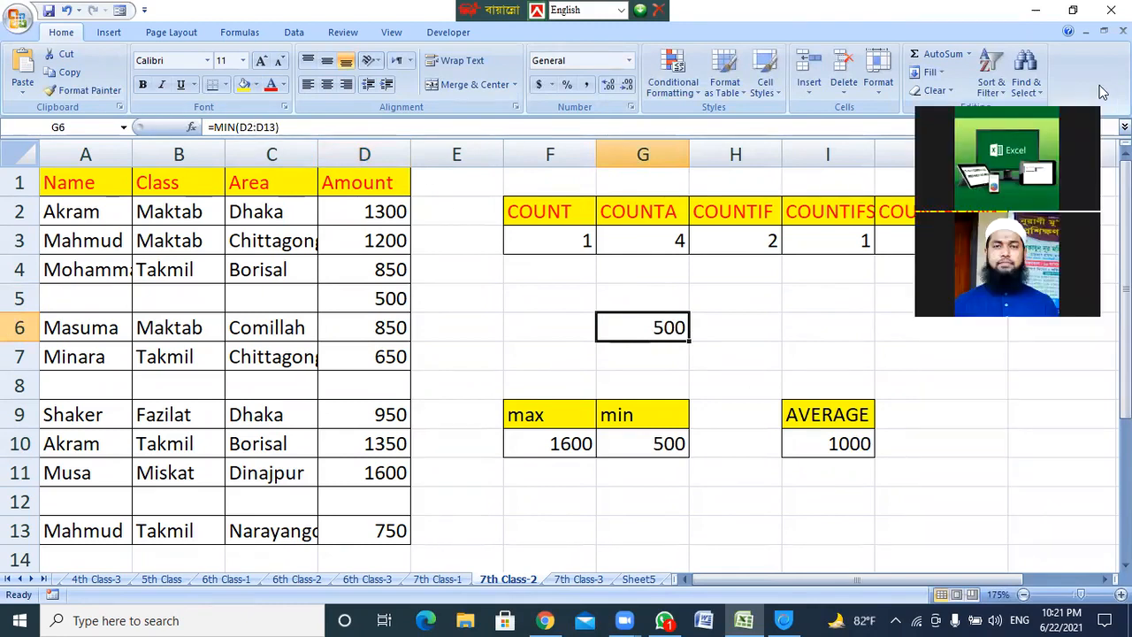
left_click(847, 442)
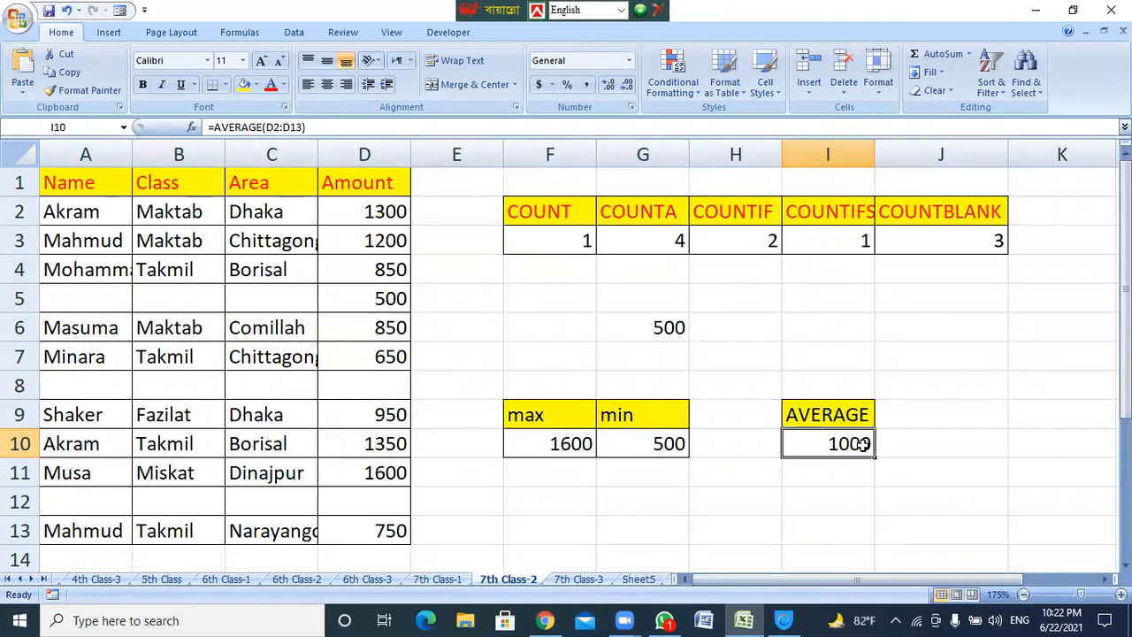
left_click(802, 326)
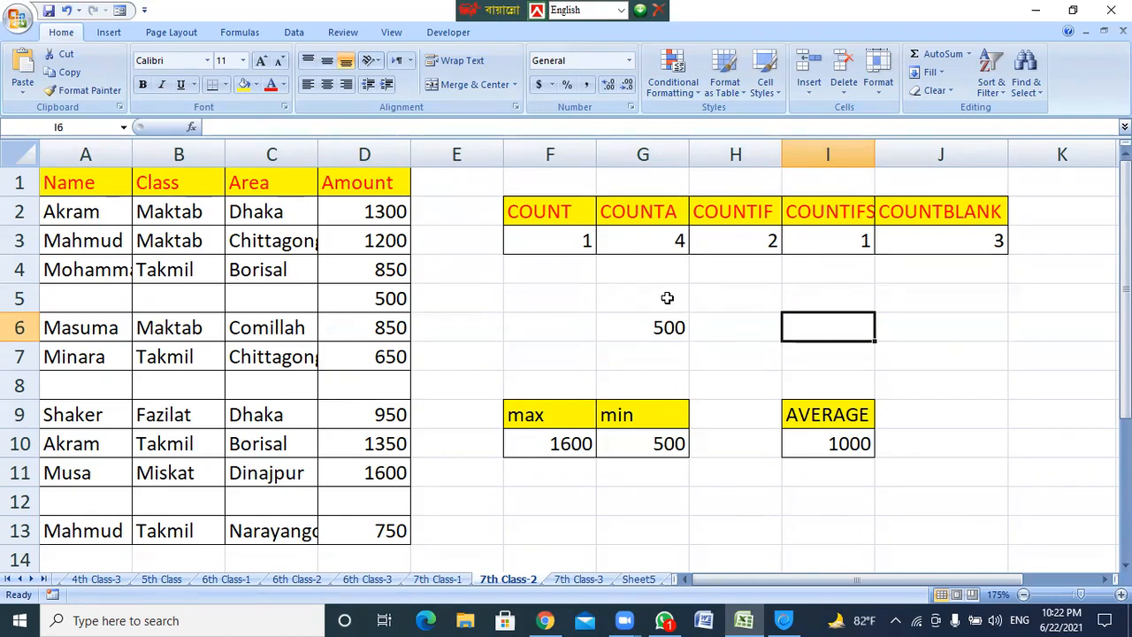
left_click(595, 91)
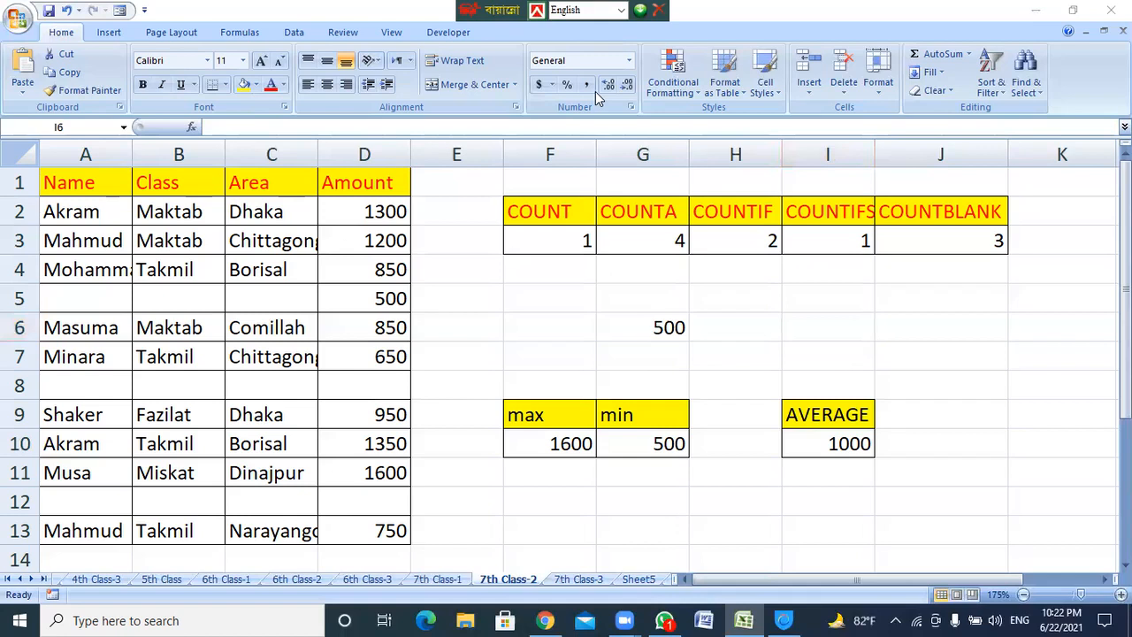
left_click(642, 379)
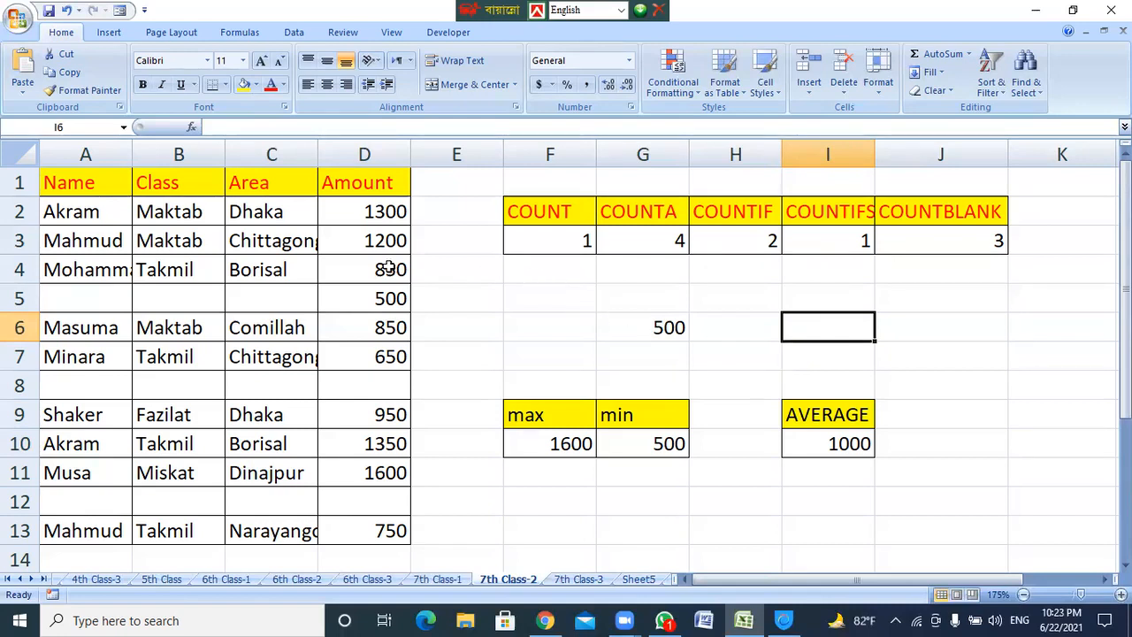
Review the Amount range D2:D13 and examine the COUNT and COUNTA formulas in F3 and G3.
left_click_drag(373, 212, 384, 530)
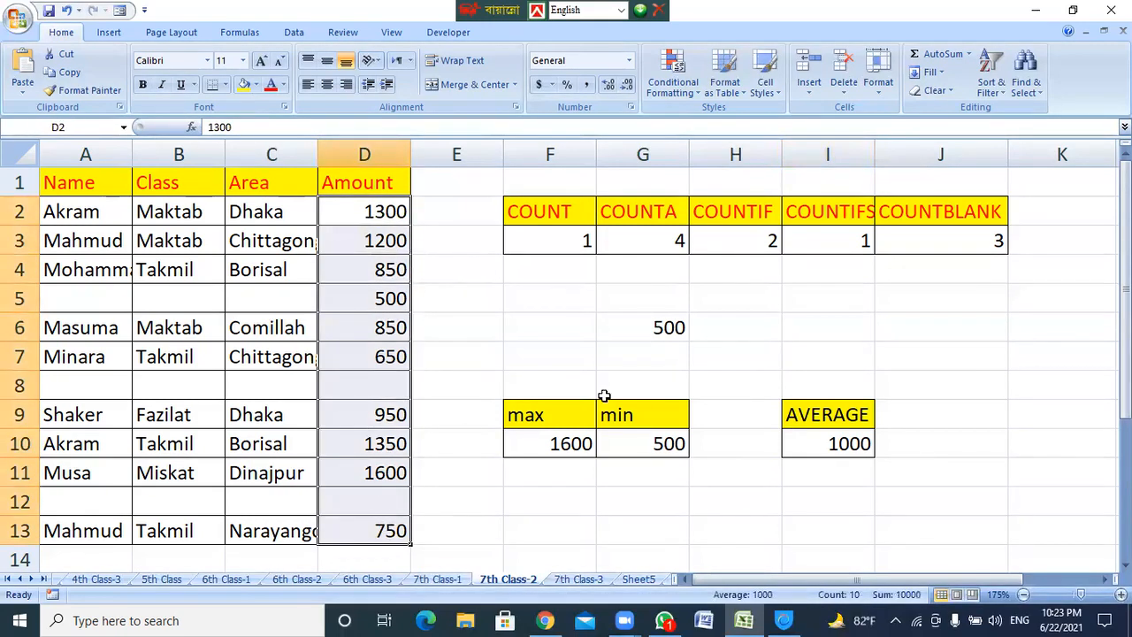
left_click(581, 240)
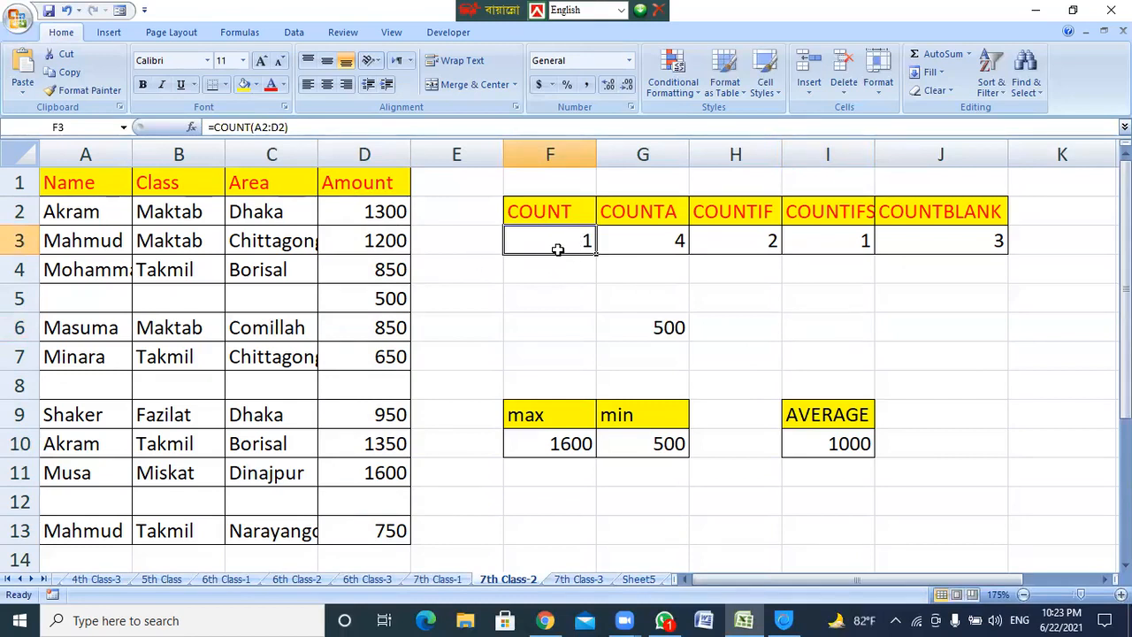
left_click_drag(566, 245, 951, 256)
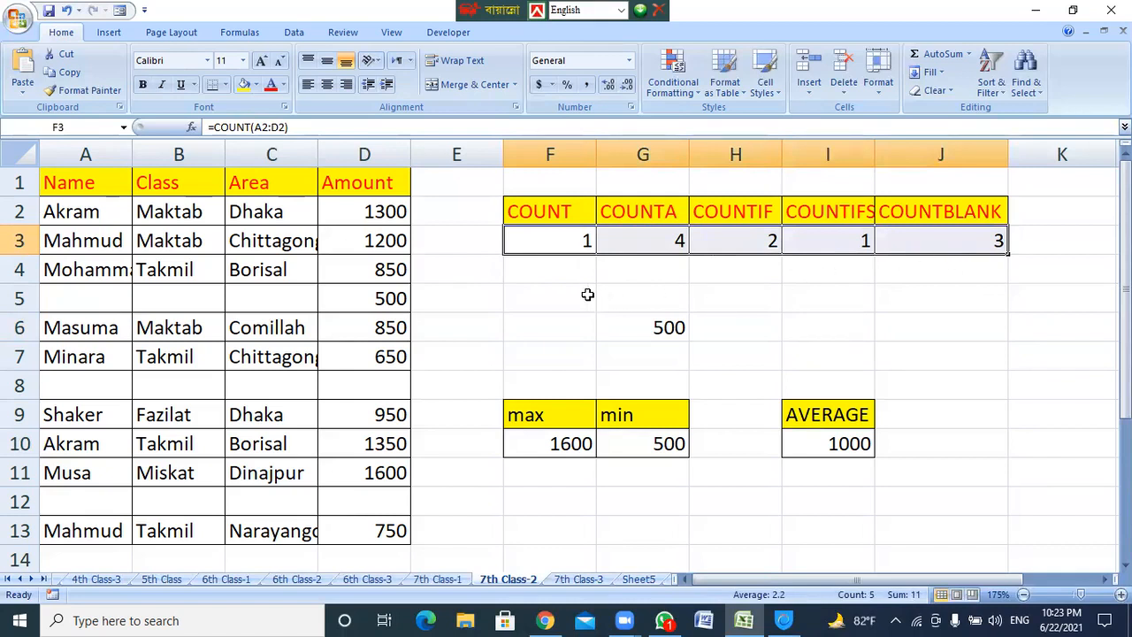
left_click(558, 282)
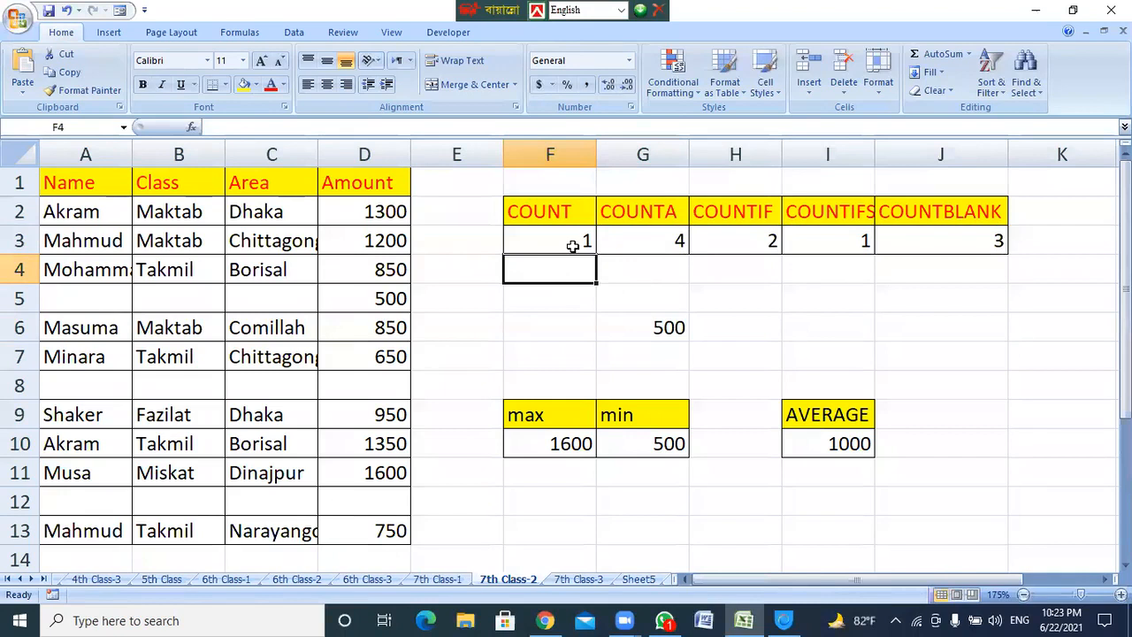
left_click(573, 246)
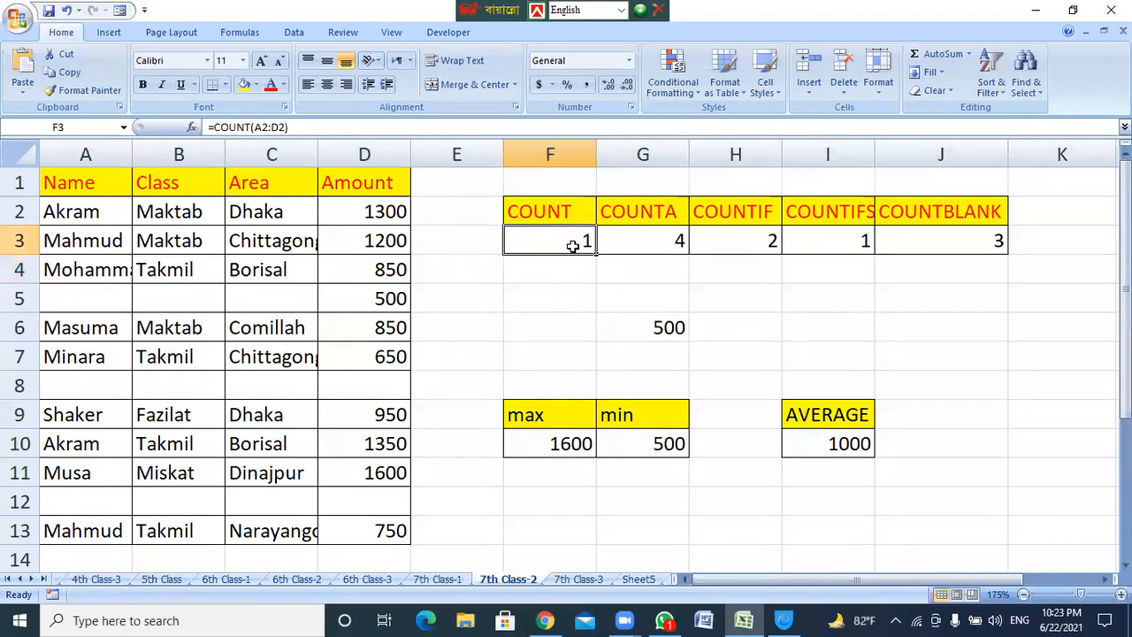
left_click(642, 244)
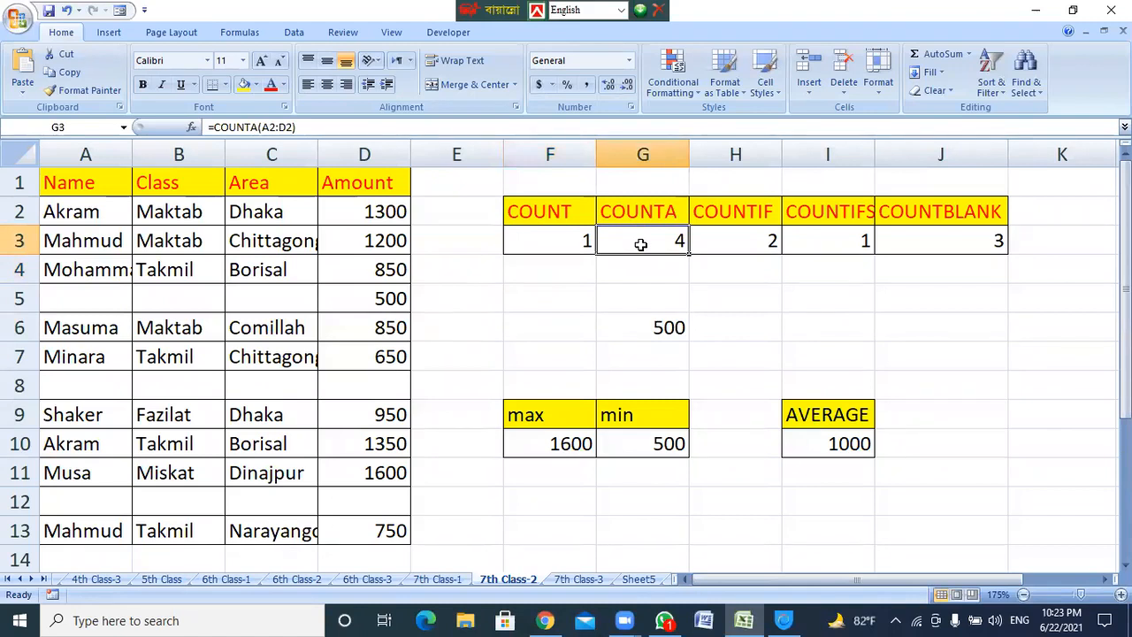
Examine the COUNTIF, COUNTIFS and COUNTBLANK formulas in cells H3, I3 and J3.
left_click(751, 262)
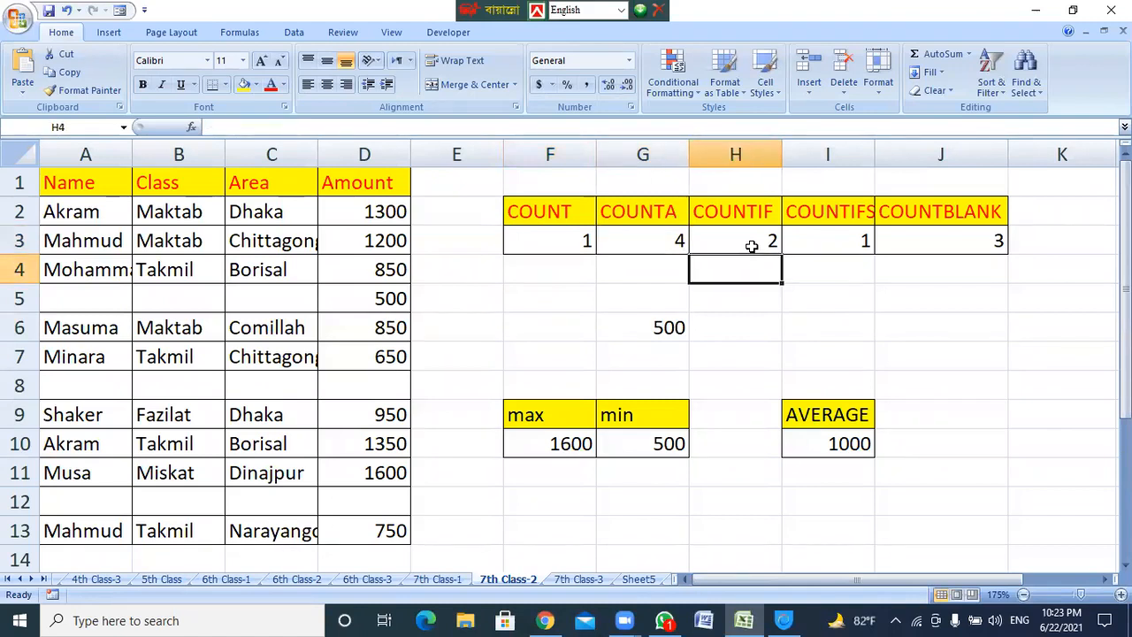
left_click(751, 246)
left_click(847, 242)
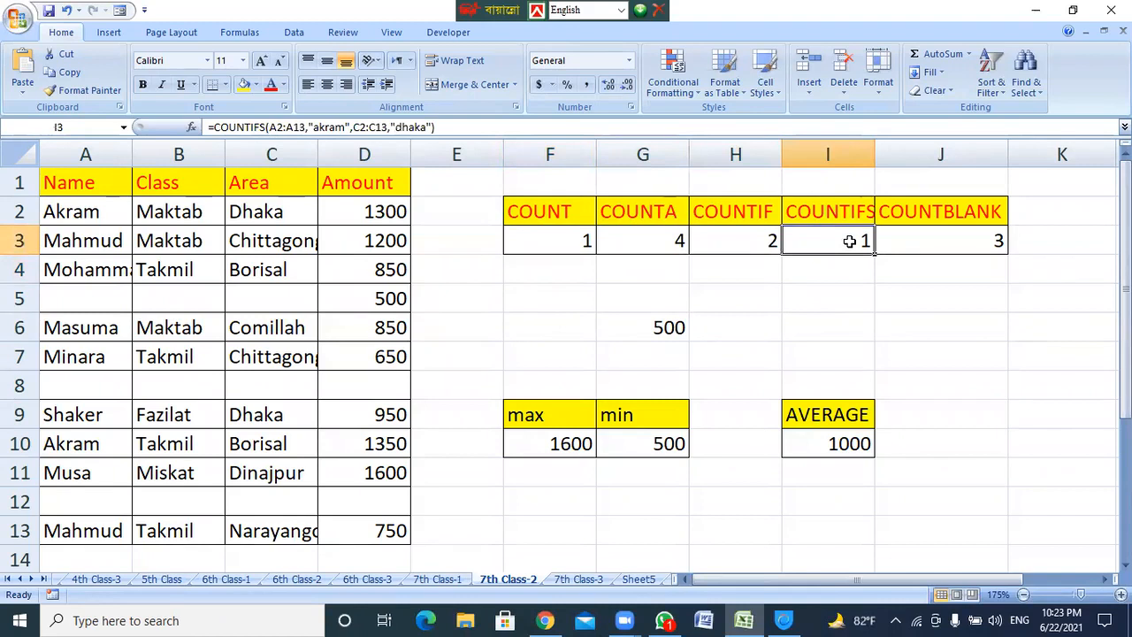
left_click(940, 246)
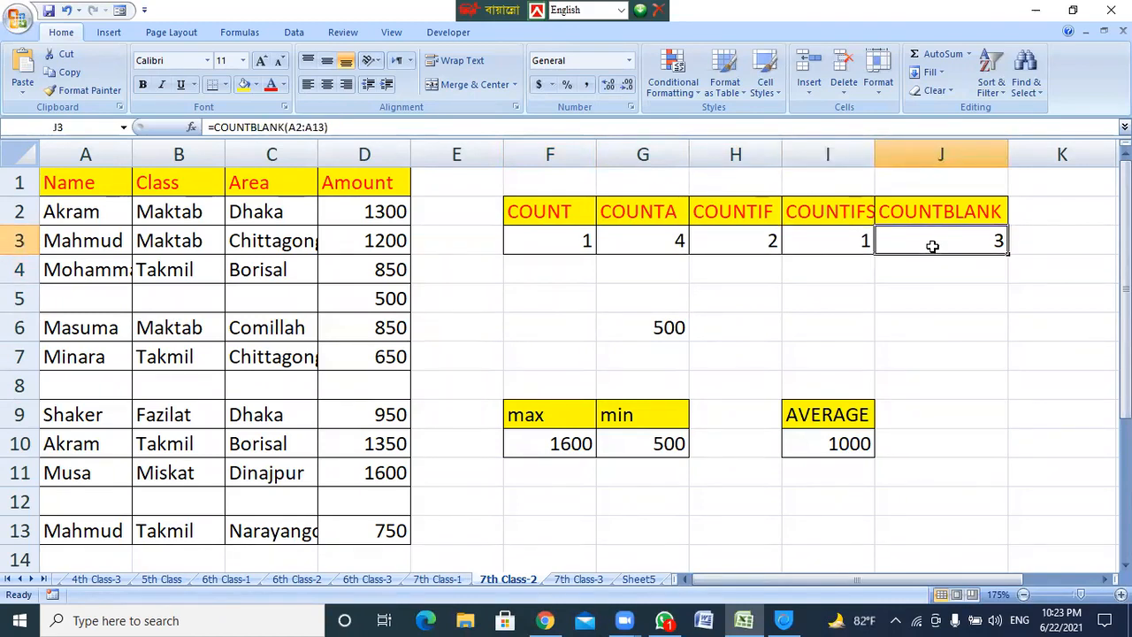
Clear the COUNT formula from cell F3 and re-enter it as =COUNT(A2:D2).
left_click(560, 237)
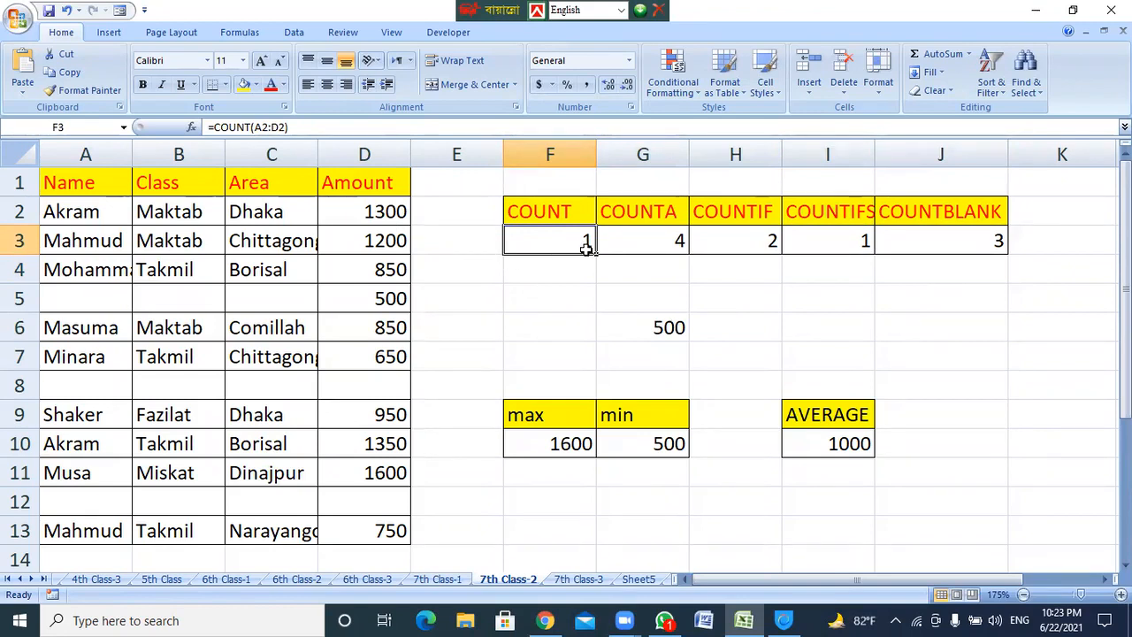
key("Delete")
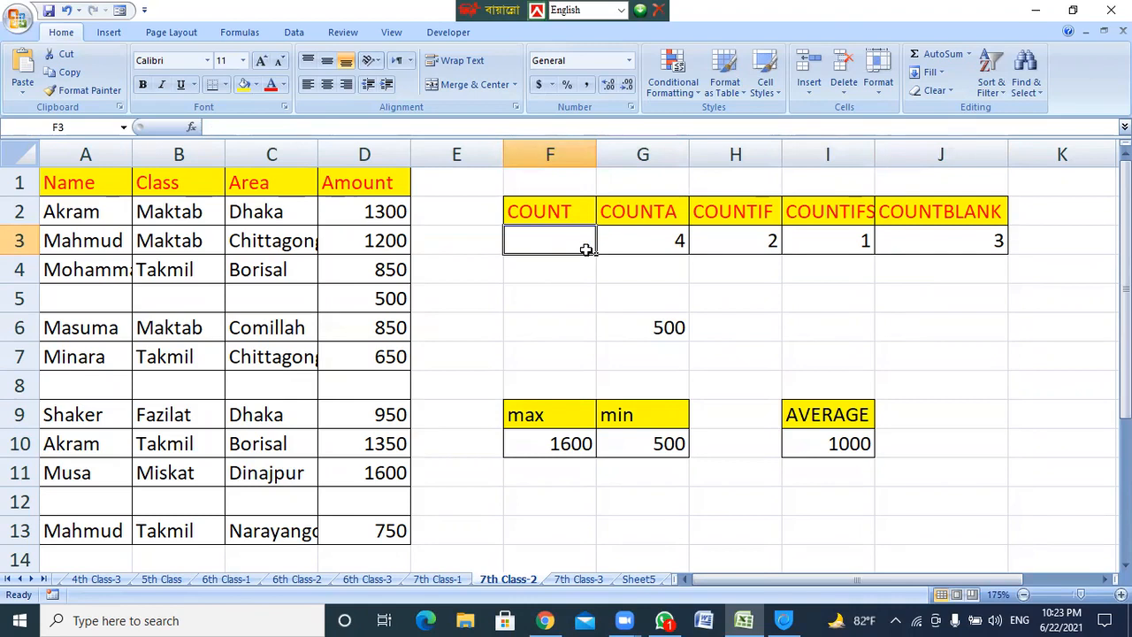
type("=")
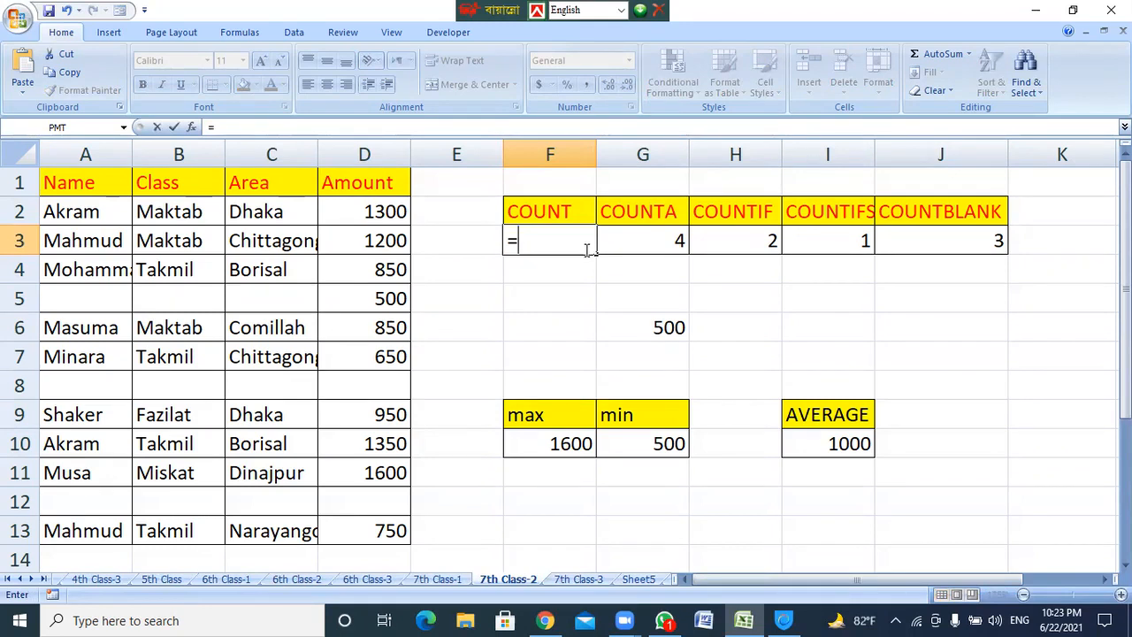
type("coun")
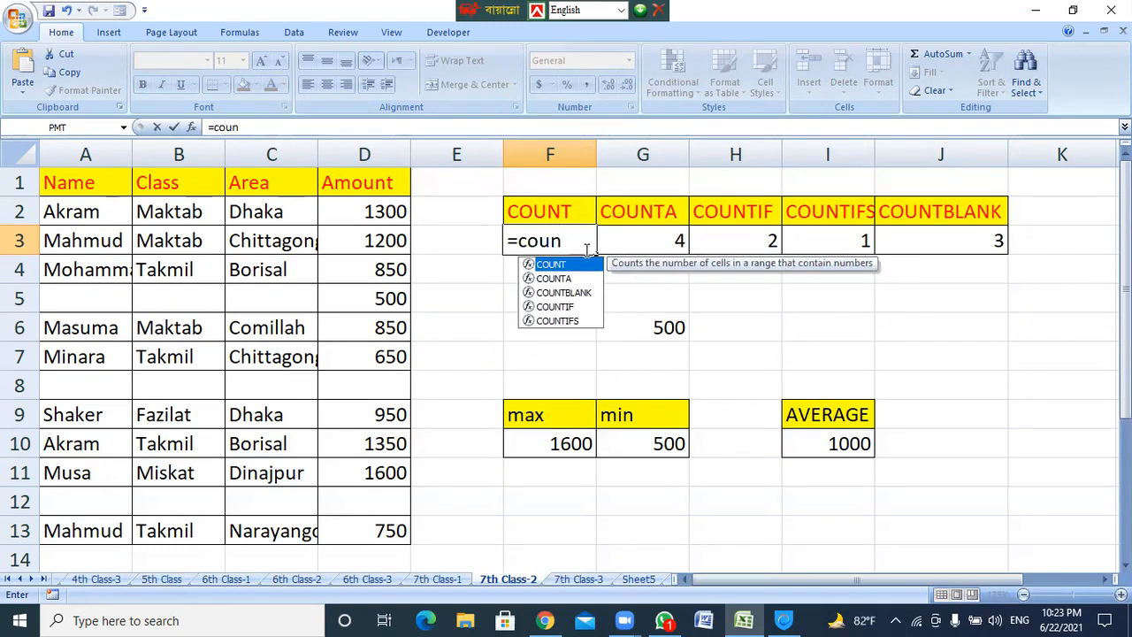
key("Tab")
left_click_drag(81, 213, 376, 211)
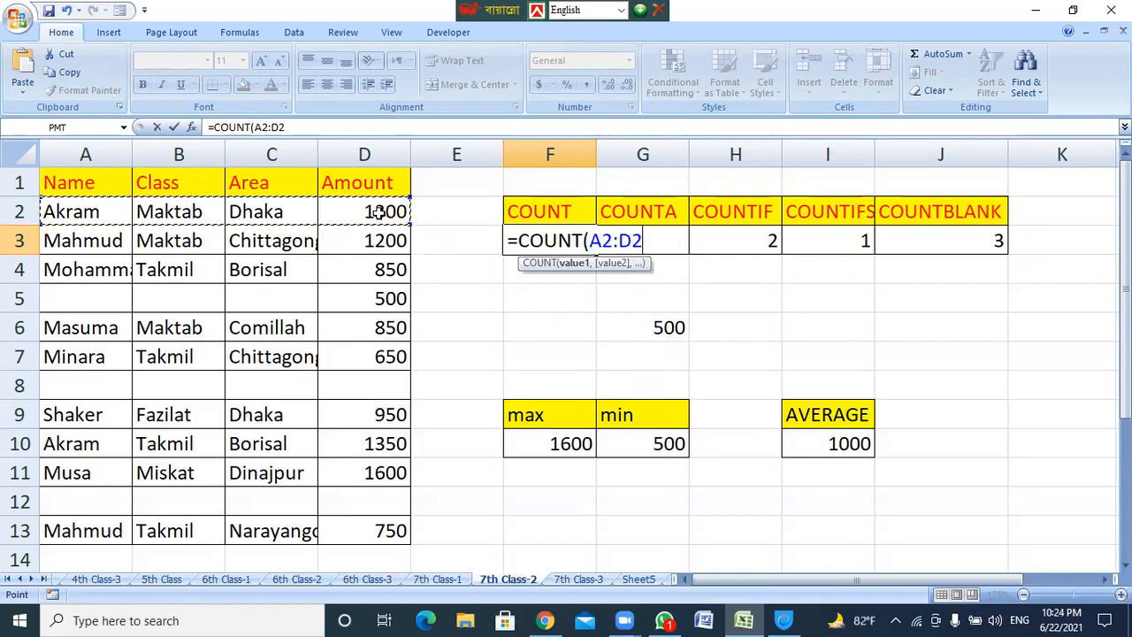
type(")")
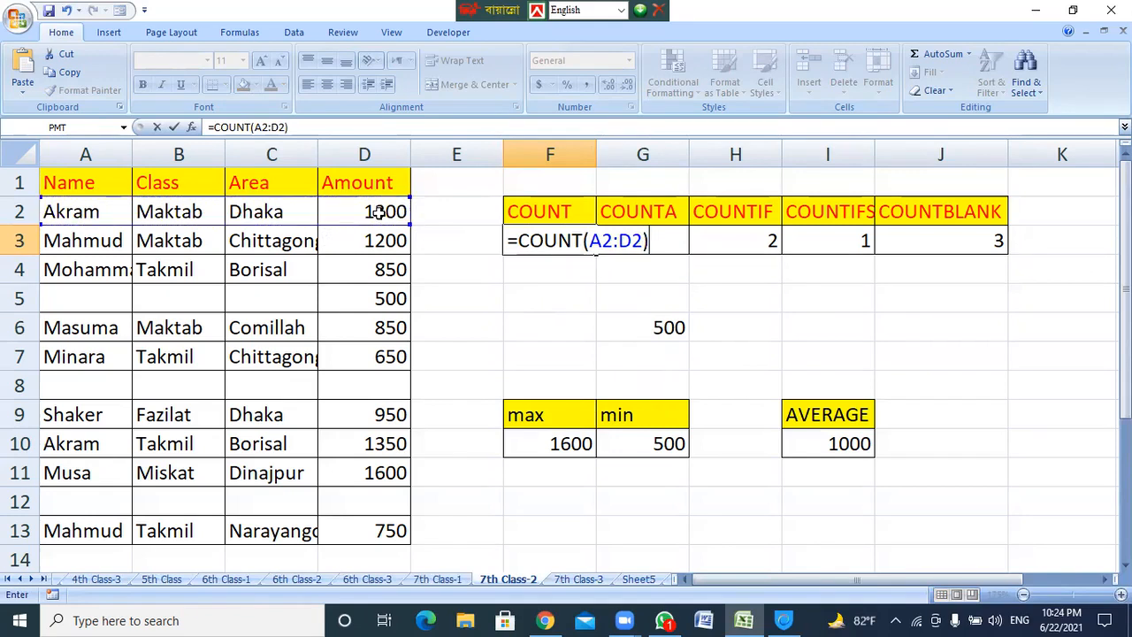
key("Return")
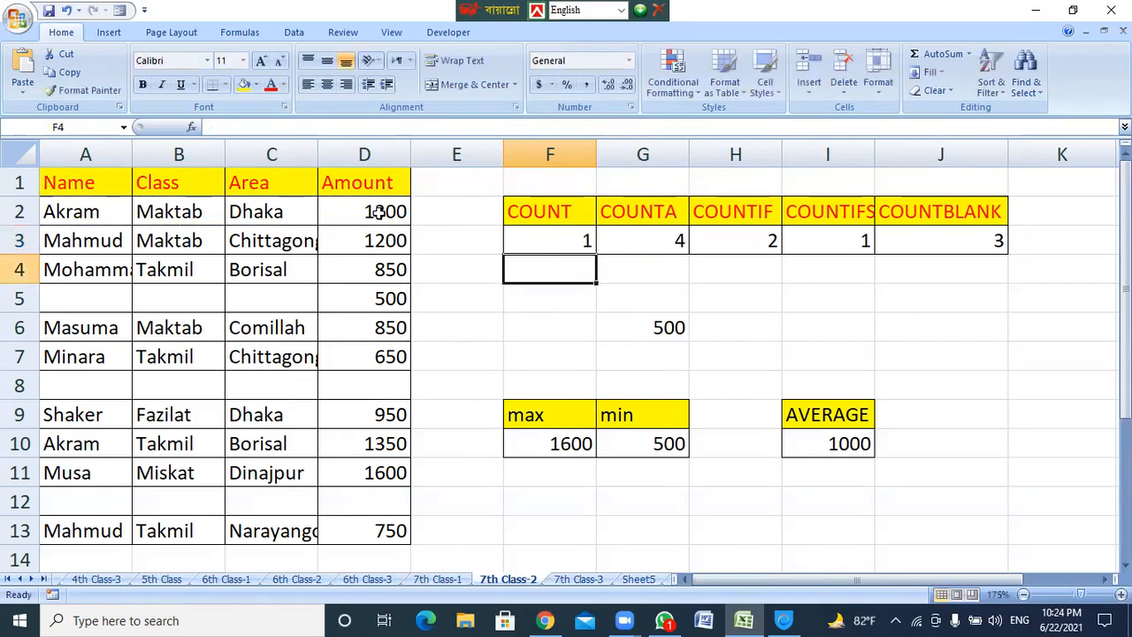
Compare the COUNT result in F3 with the entries in row A2:D2, including the amount in D2.
left_click(547, 250)
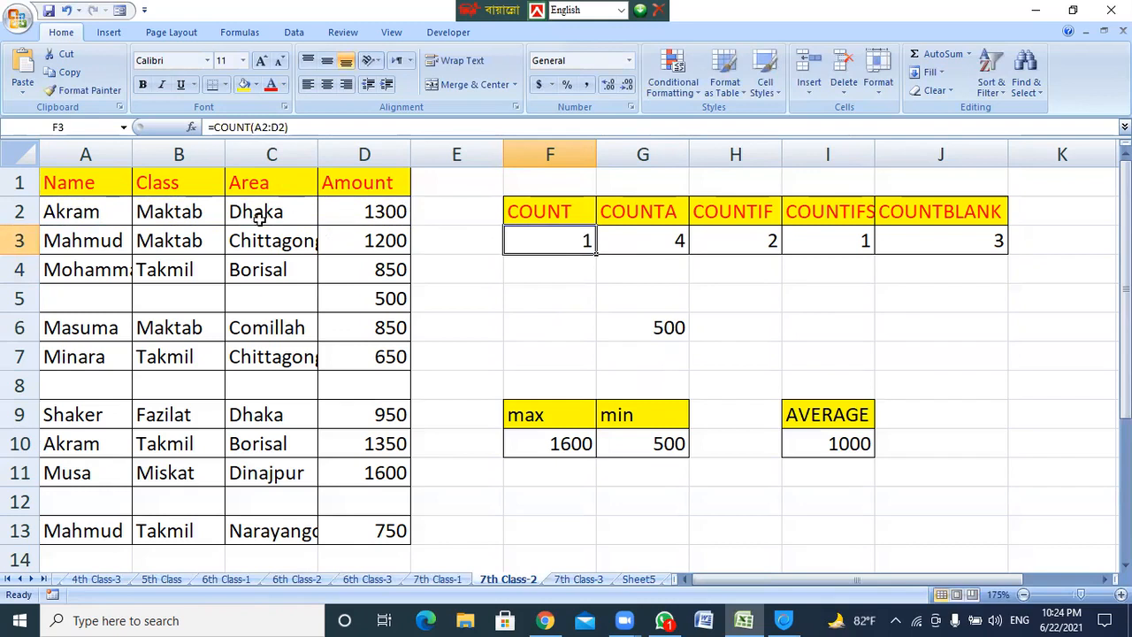
left_click_drag(88, 210, 395, 209)
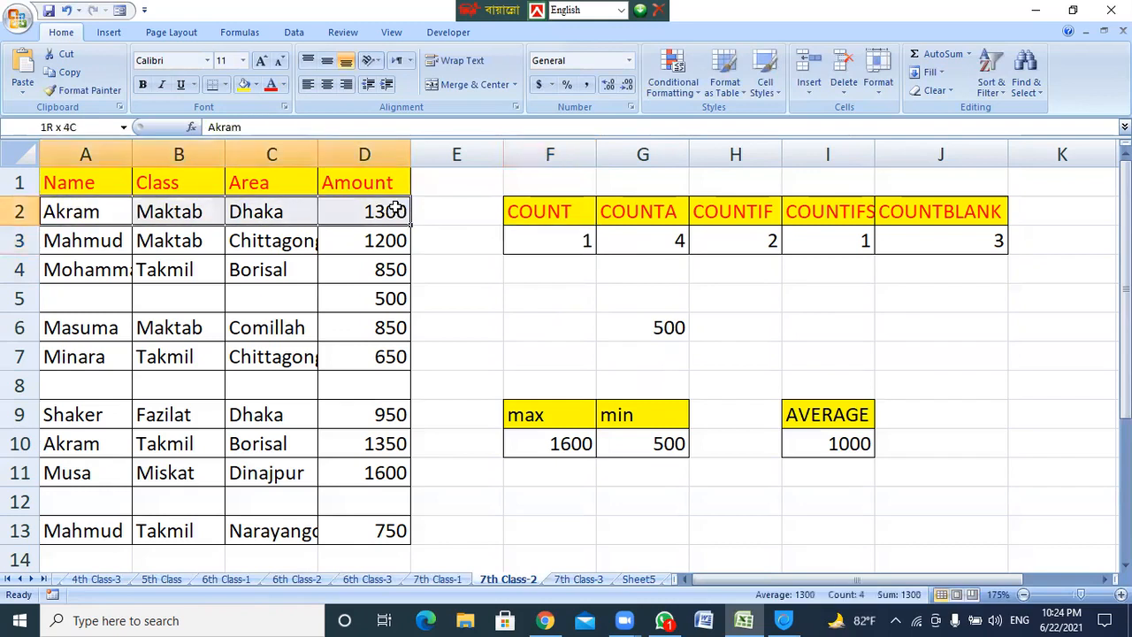
left_click(520, 240)
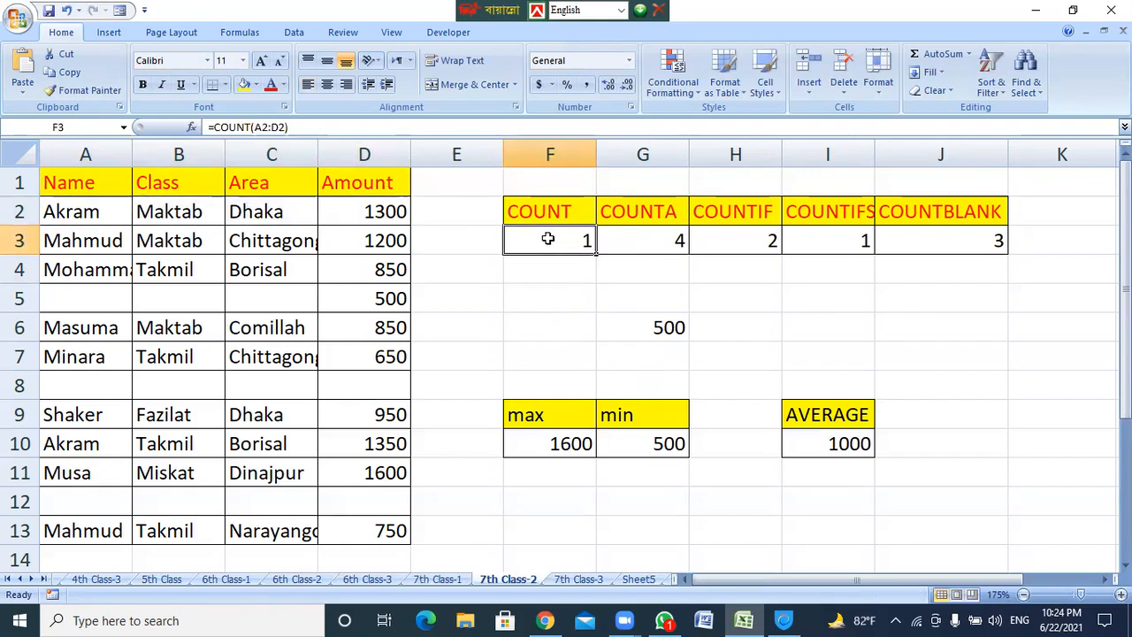
left_click(379, 212)
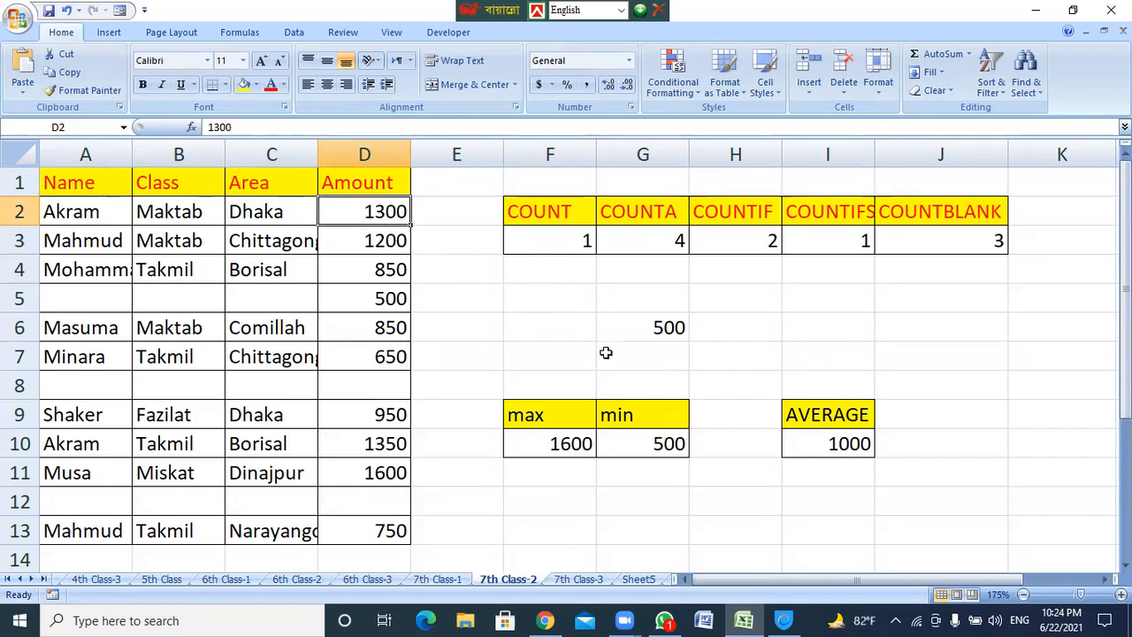
Replace the range in the F3 formula so that it reads =COUNT(D2:D13).
left_click(560, 240)
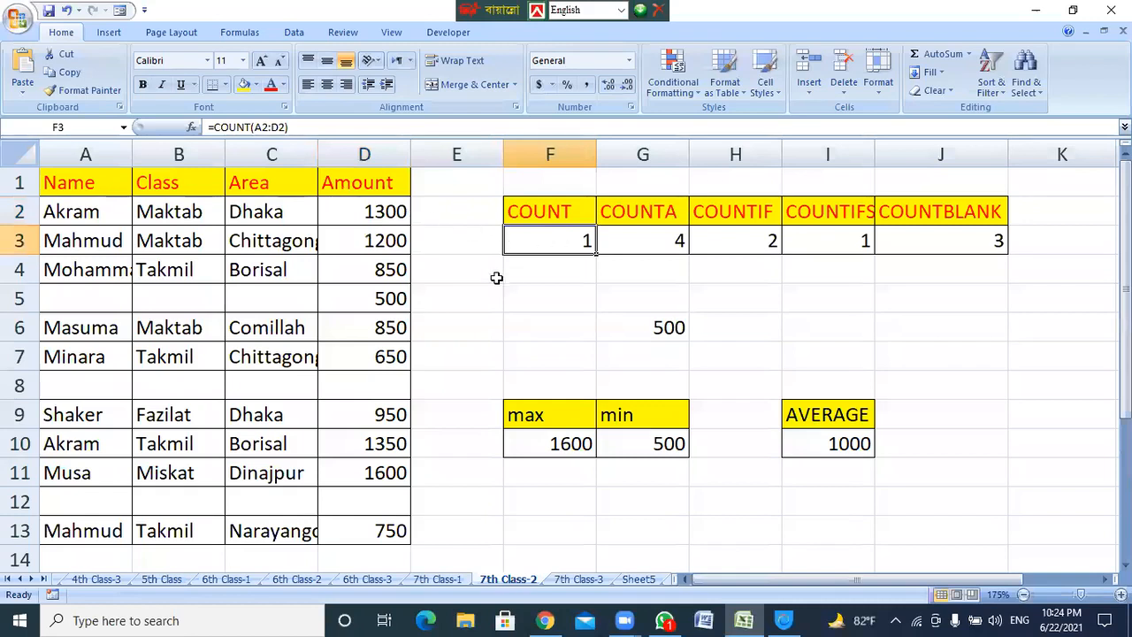
left_click_drag(302, 127, 253, 126)
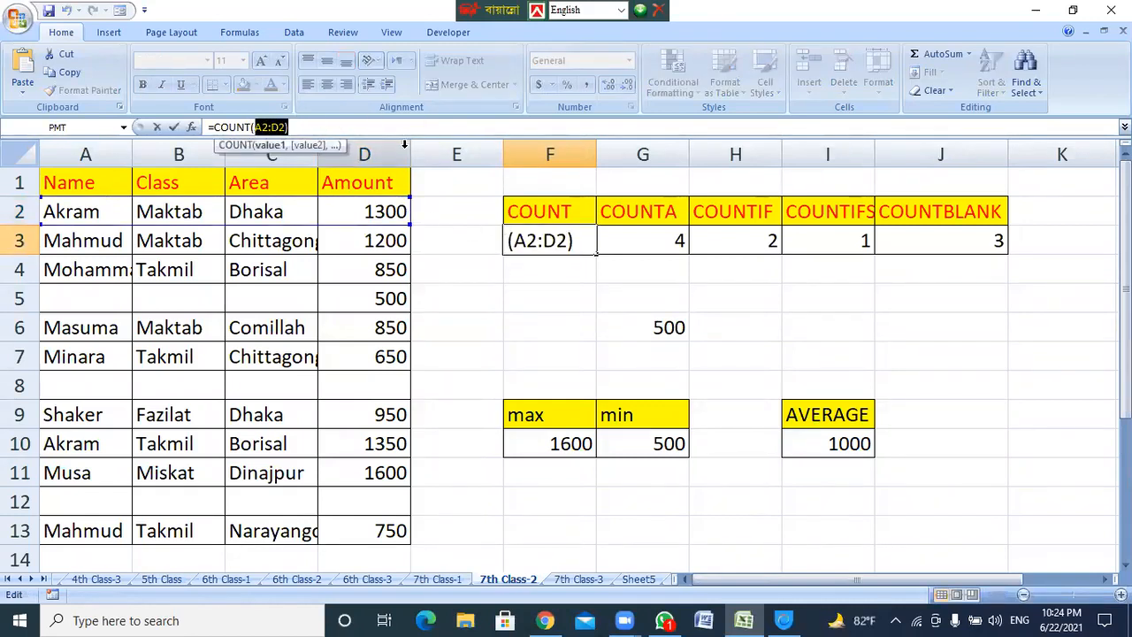
key("BackSpace")
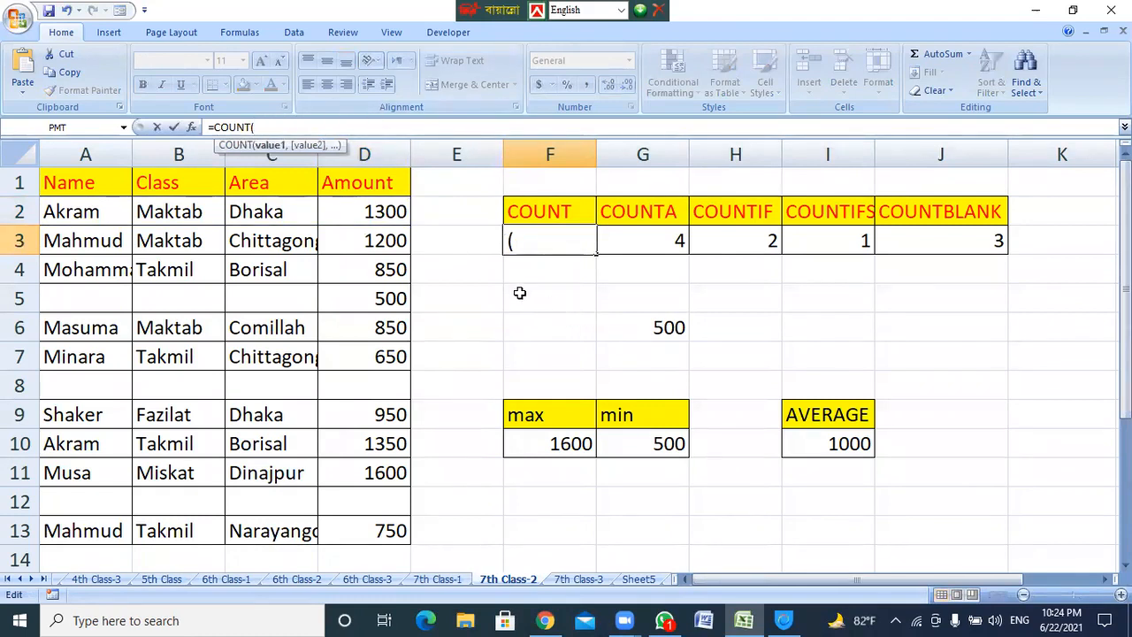
left_click(371, 212)
left_click_drag(372, 211, 385, 529)
type(")")
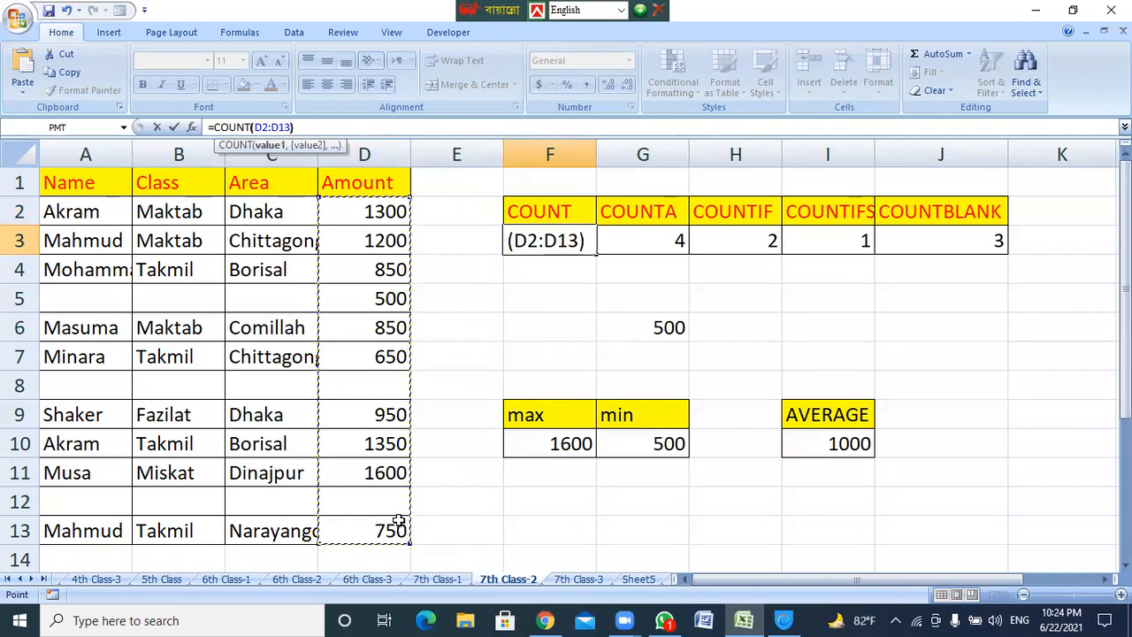
key("Return")
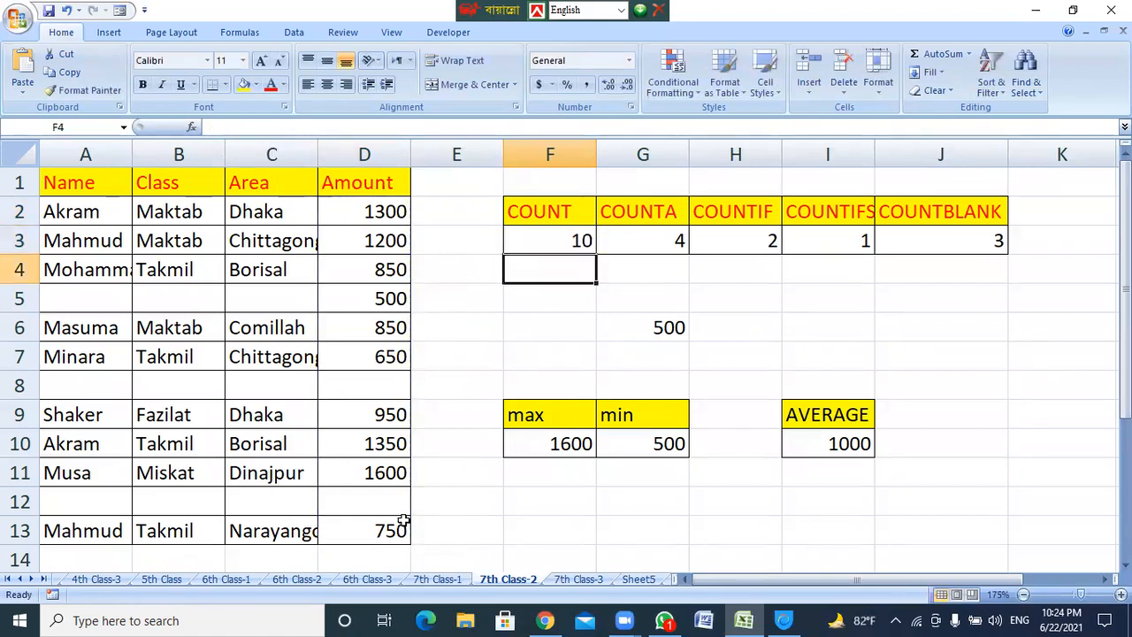
Check the COUNT in F3 against the Amount column by going through D2 to D13 and the blank cell D8.
left_click(579, 239)
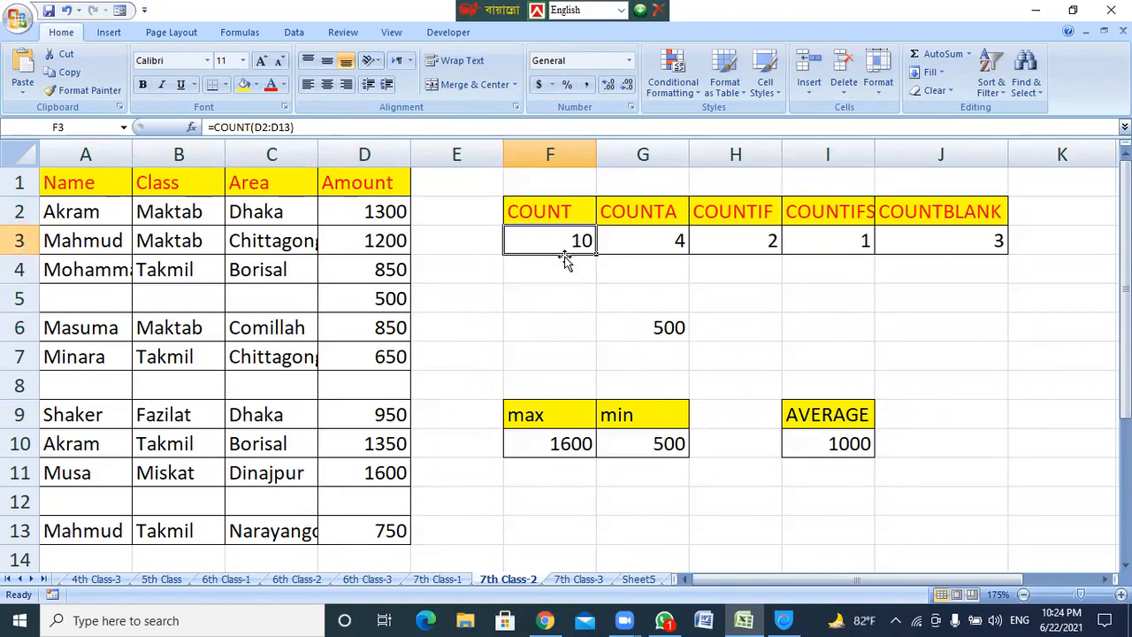
left_click(389, 213)
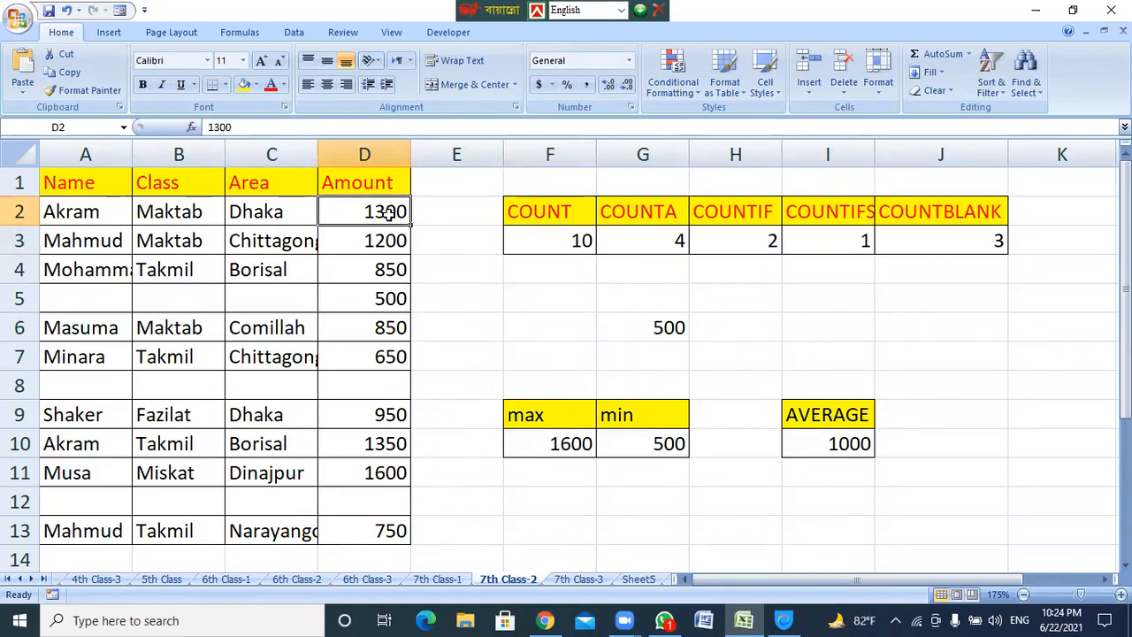
key("Down")
key("Down")
key("Down")
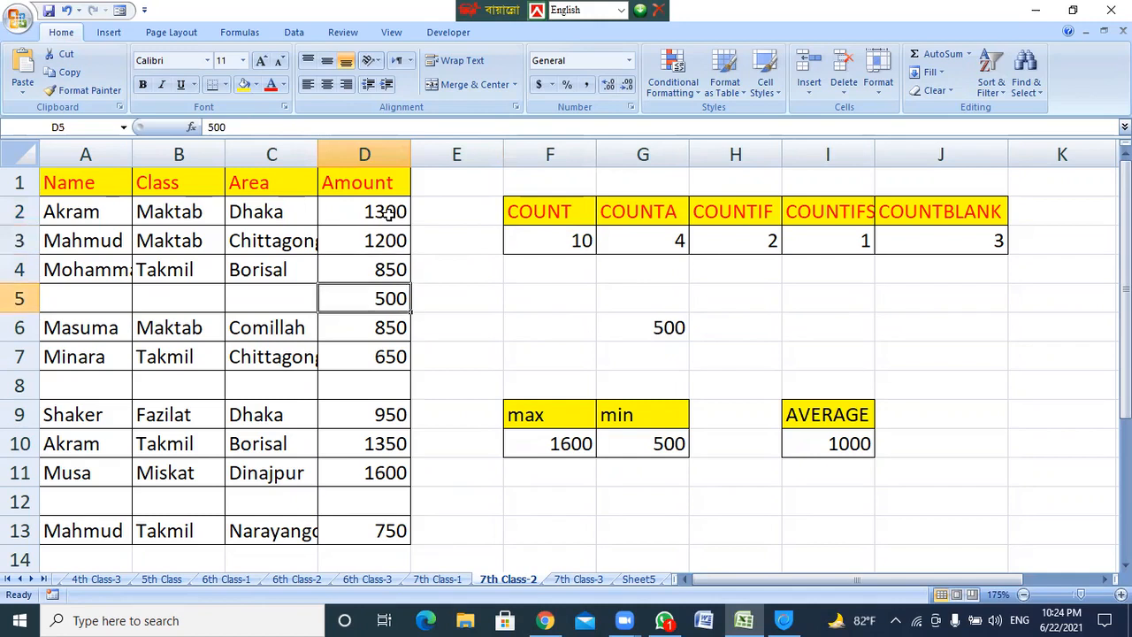
key("Down")
key("Down")
key("Down")
key("Down")
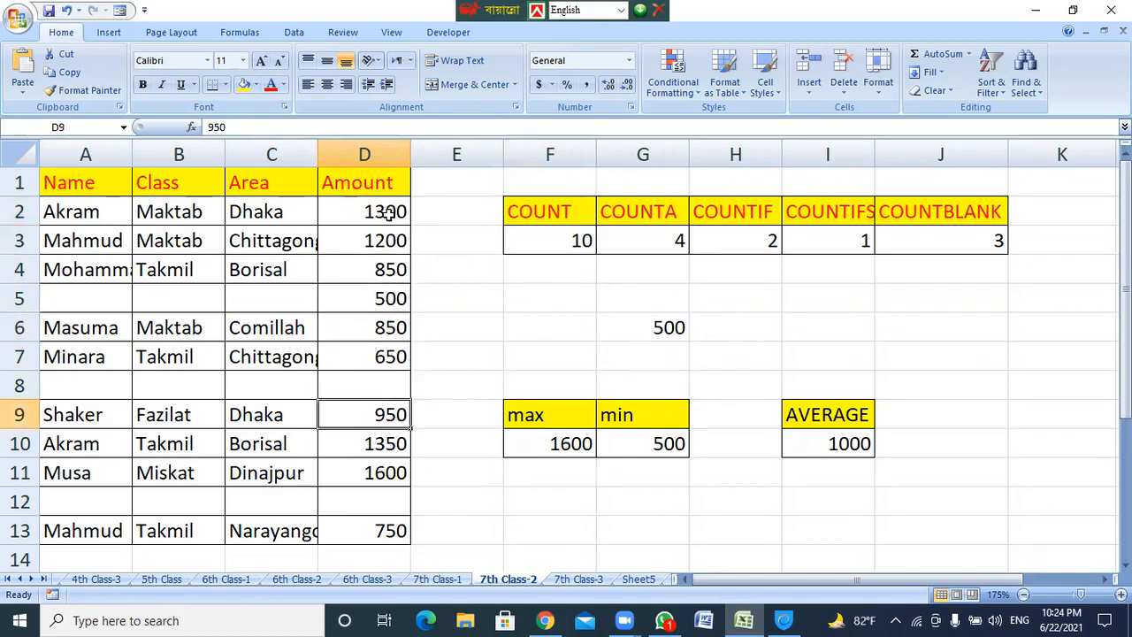
key("Down")
key("Down")
key("Down")
key("Down")
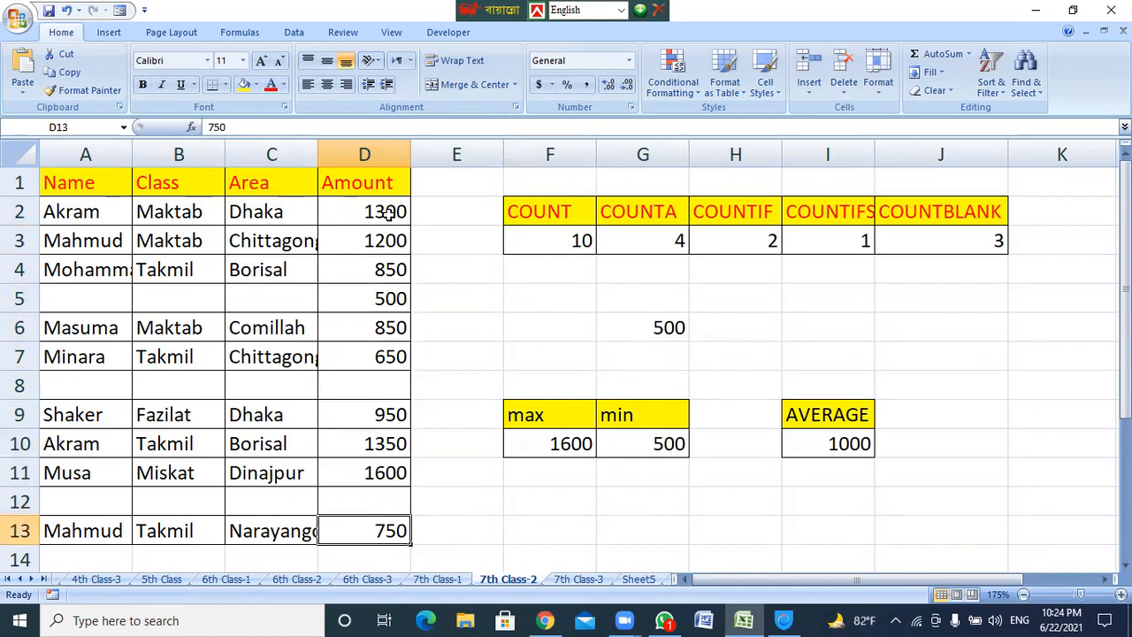
left_click(369, 384)
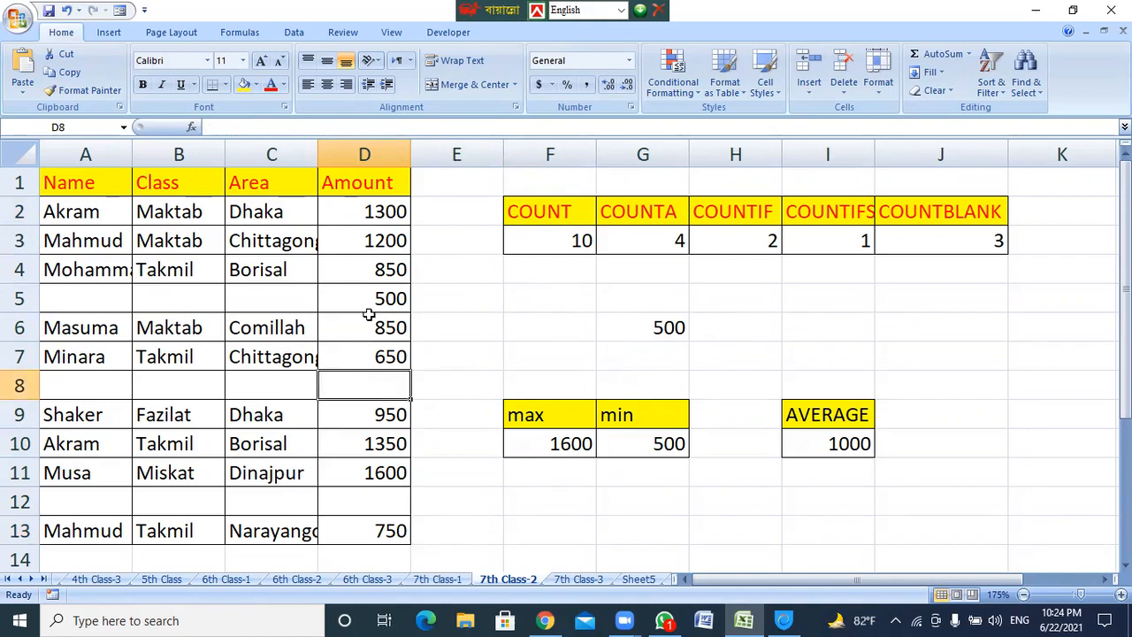
Enter the text t in the blank Amount cell D12 to test the COUNT in F3, and clear it again.
left_click(386, 503)
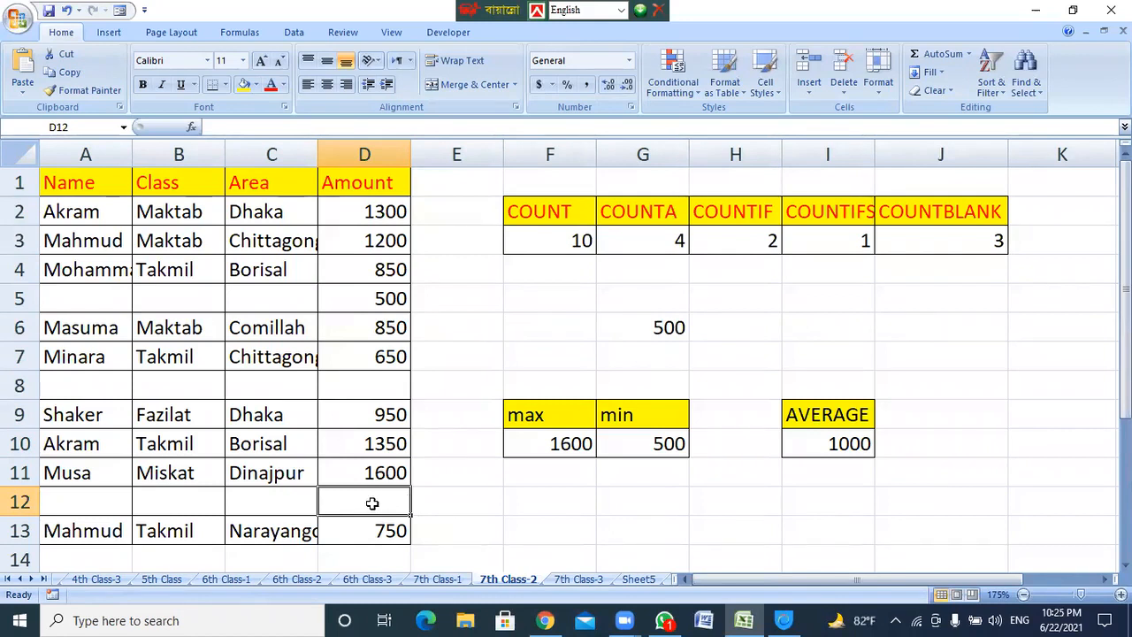
type("t")
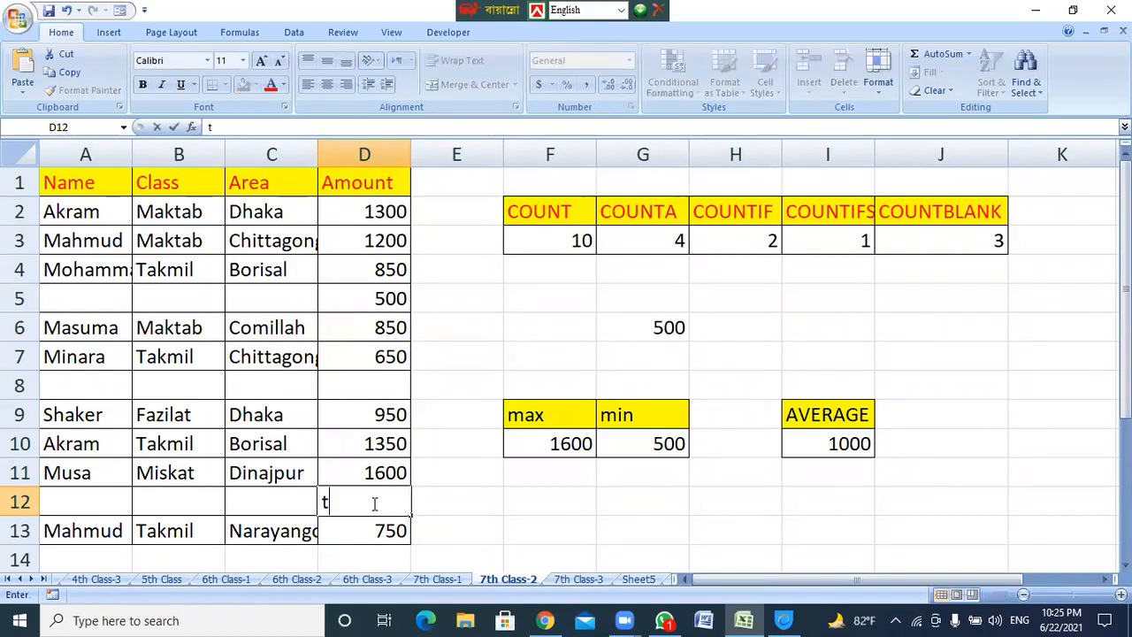
left_click(433, 507)
left_click(386, 508)
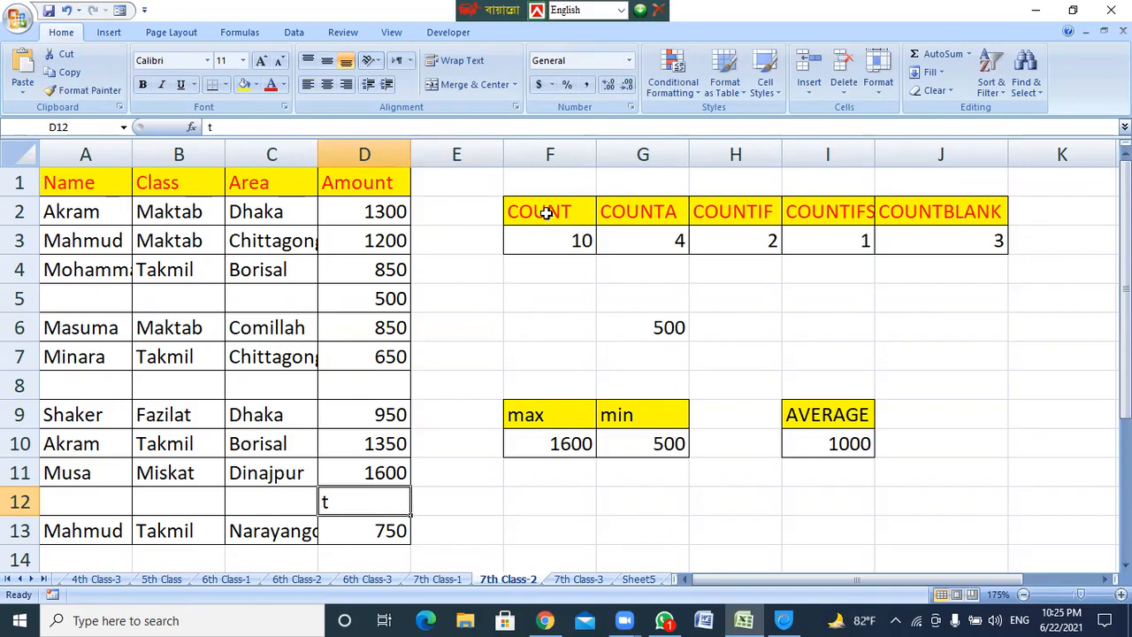
key("Delete")
Clear the amount in cell D5 and check the COUNT in F3 against the Amount column.
left_click(362, 290)
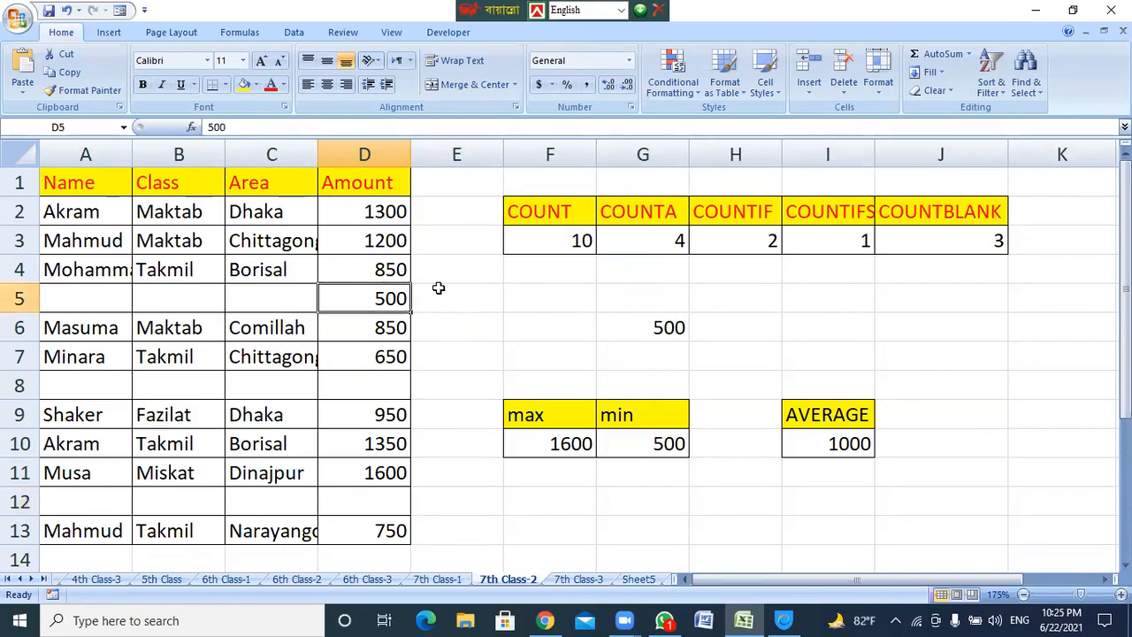
key("Delete")
left_click(582, 246)
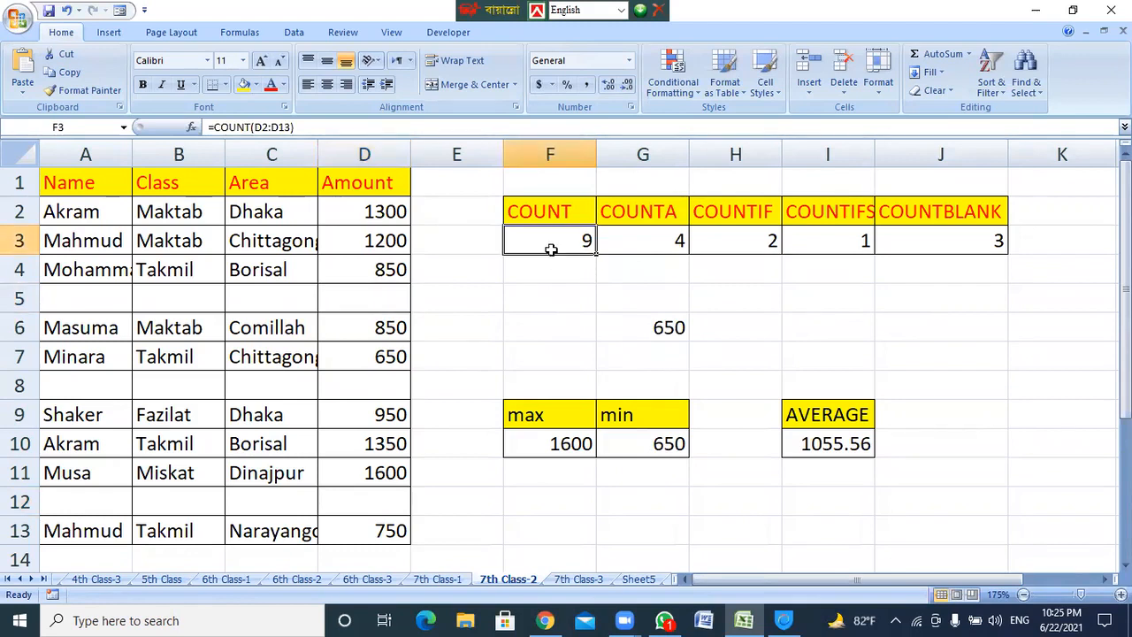
left_click(365, 210)
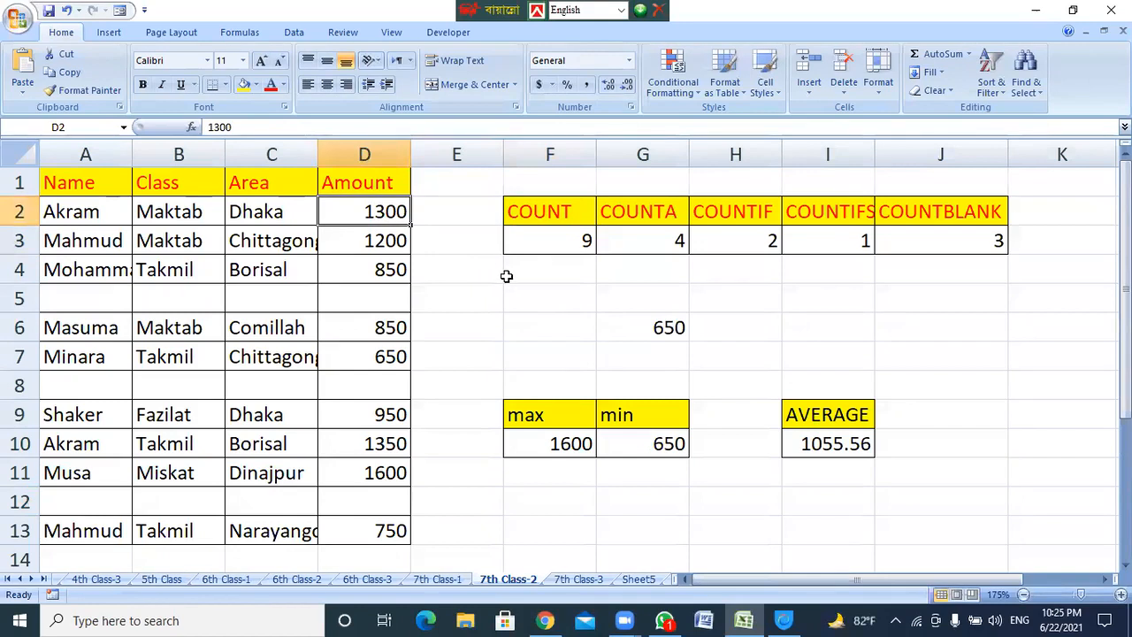
left_click(563, 240)
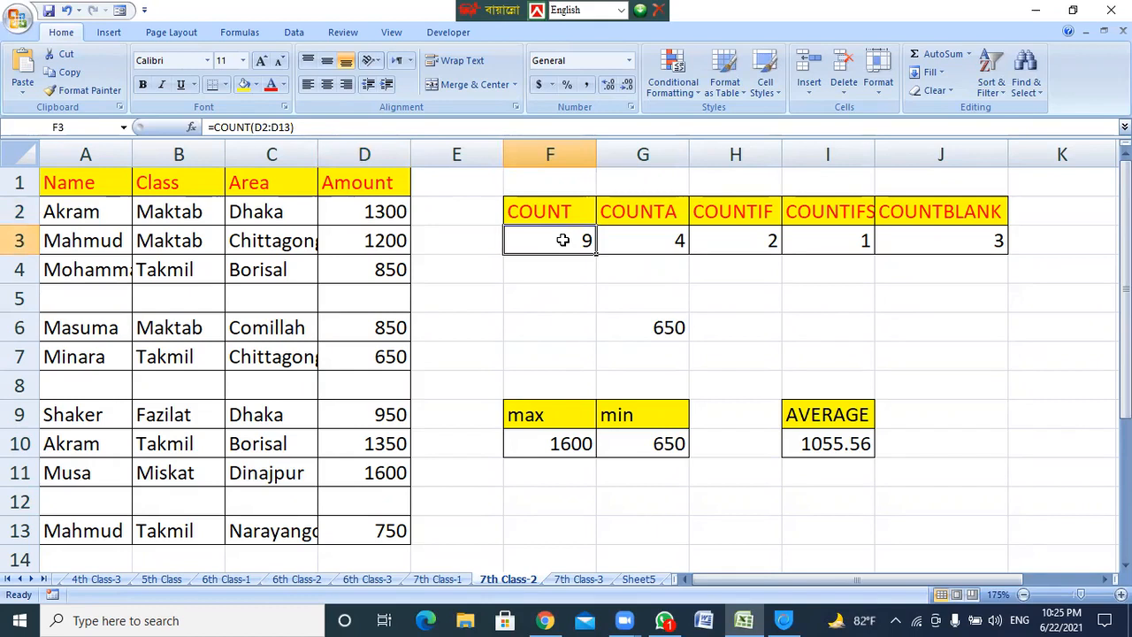
Clear the COUNTA result in G3 and re-enter the formula as =COUNTA(A2:D2).
left_click(661, 251)
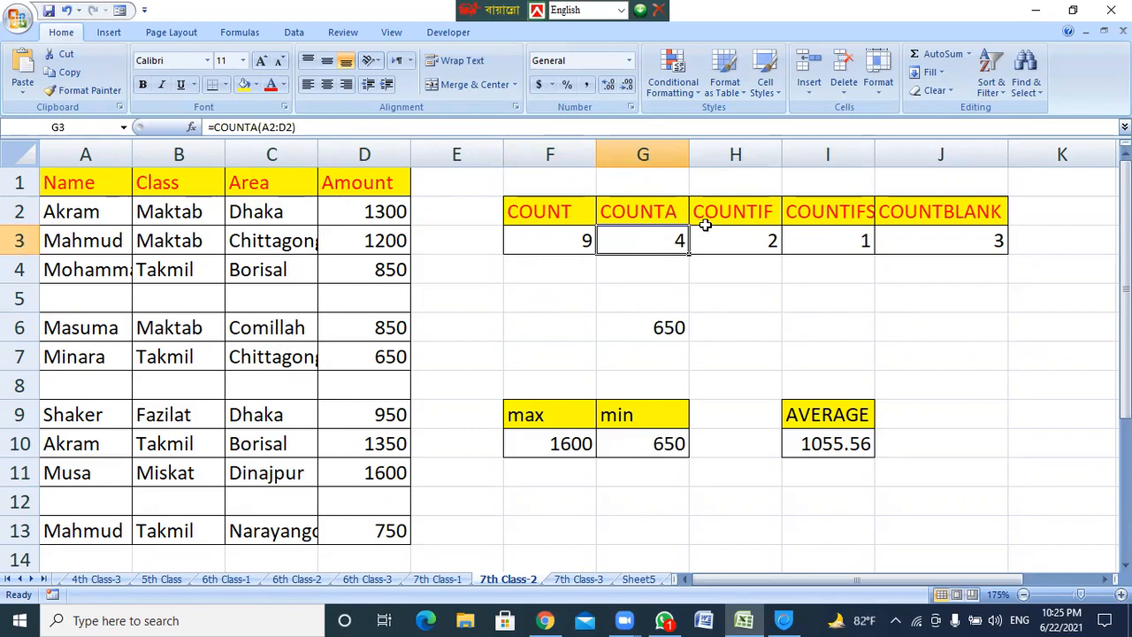
key("Delete")
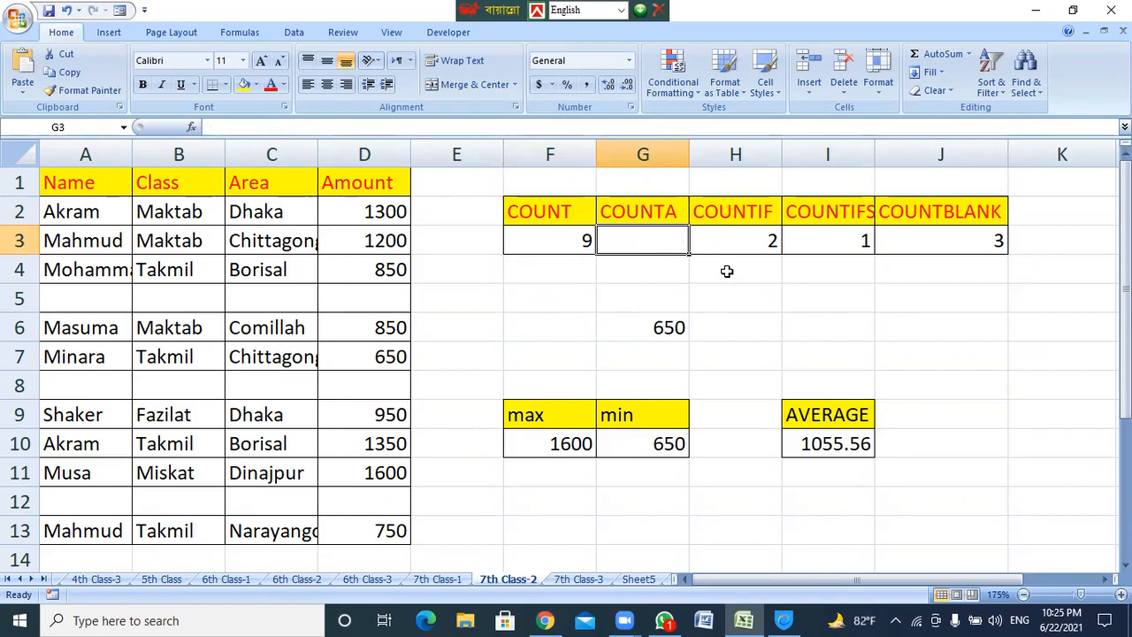
type("=")
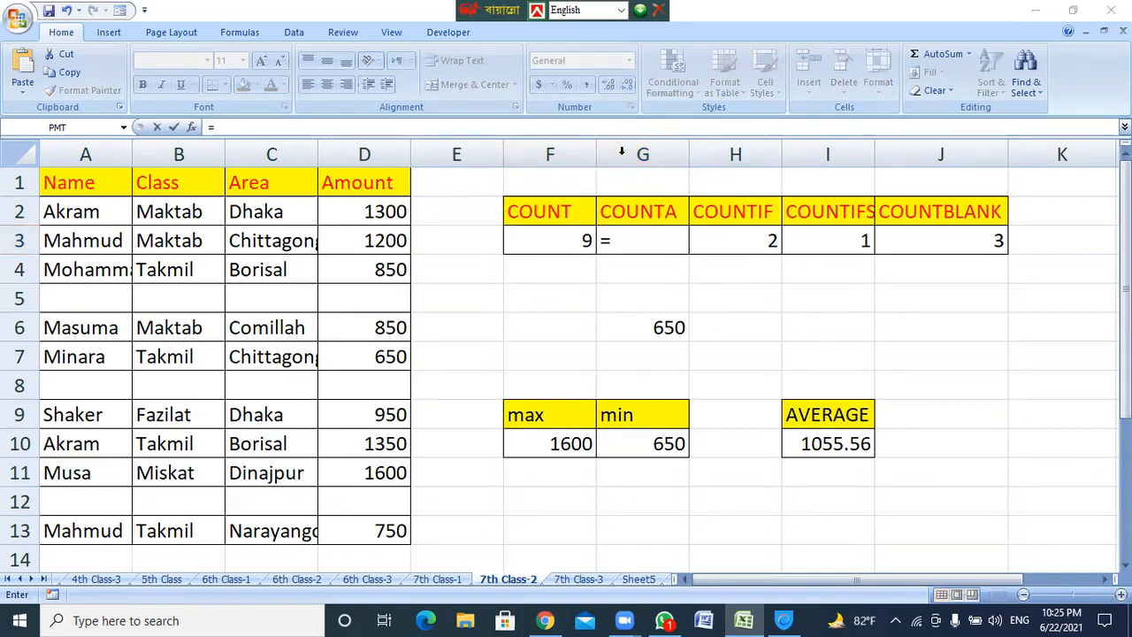
left_click(627, 240)
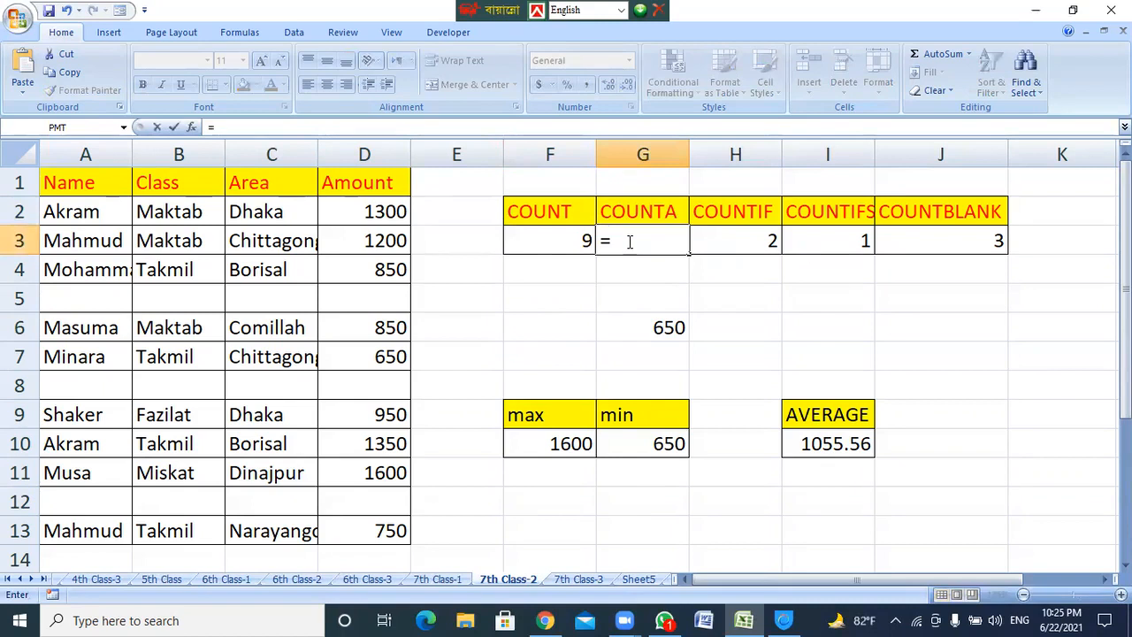
type("cou")
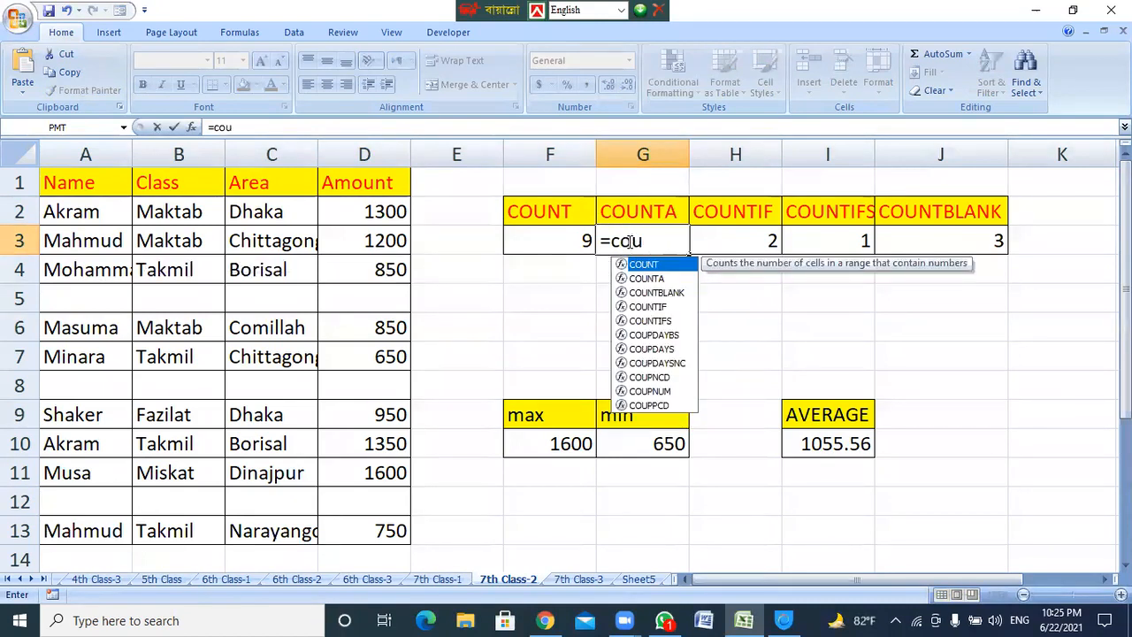
left_click(654, 279)
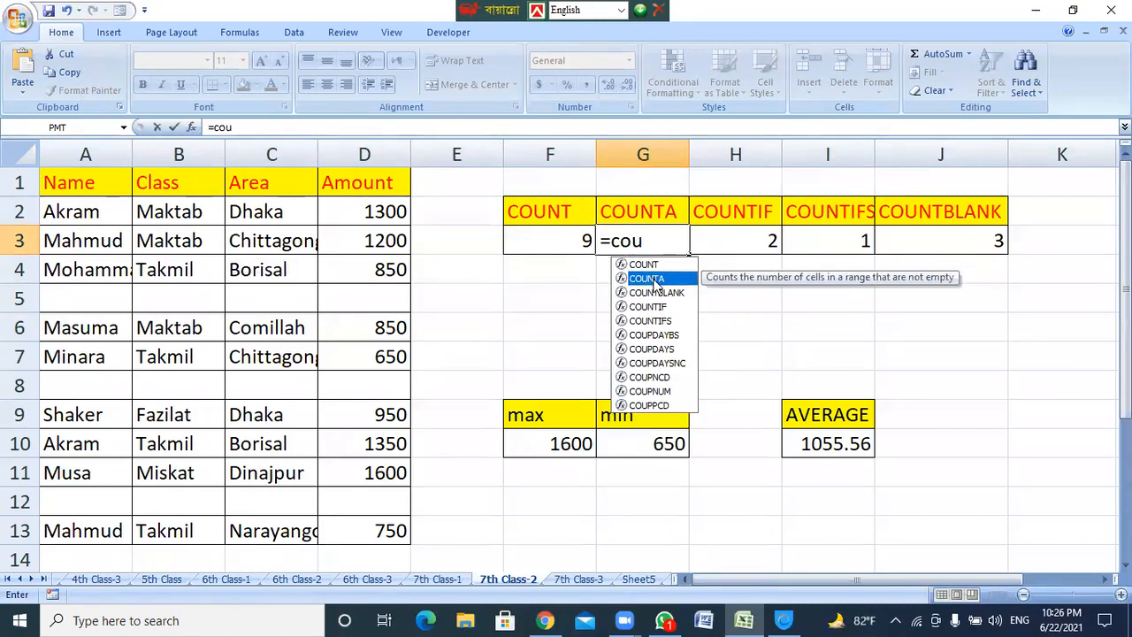
double_click(654, 280)
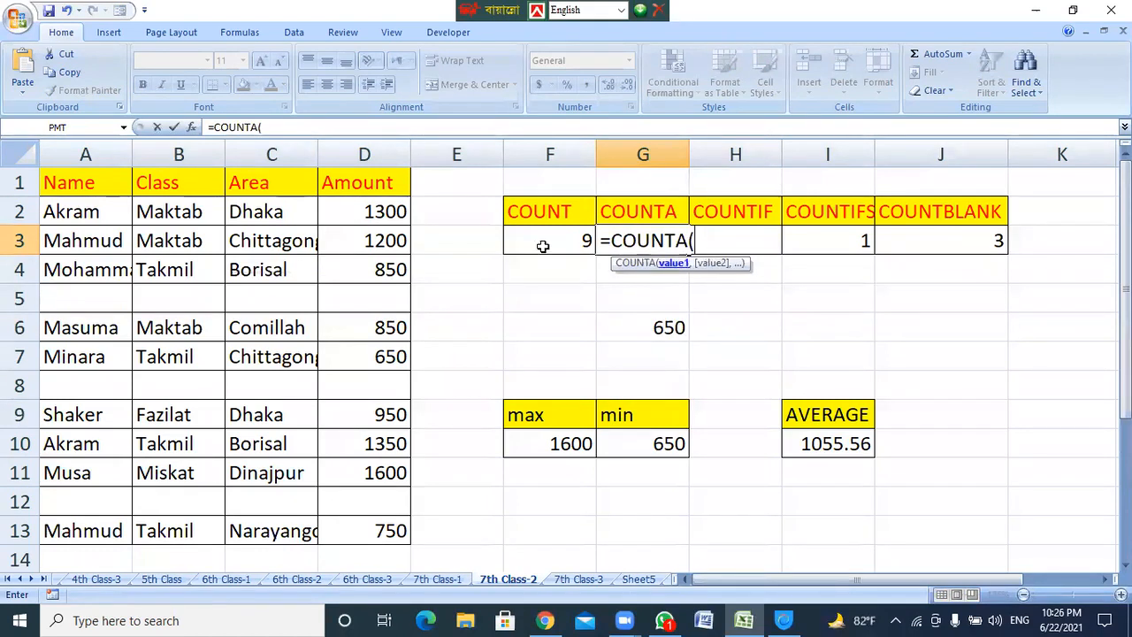
left_click(121, 214)
left_click_drag(121, 214, 357, 211)
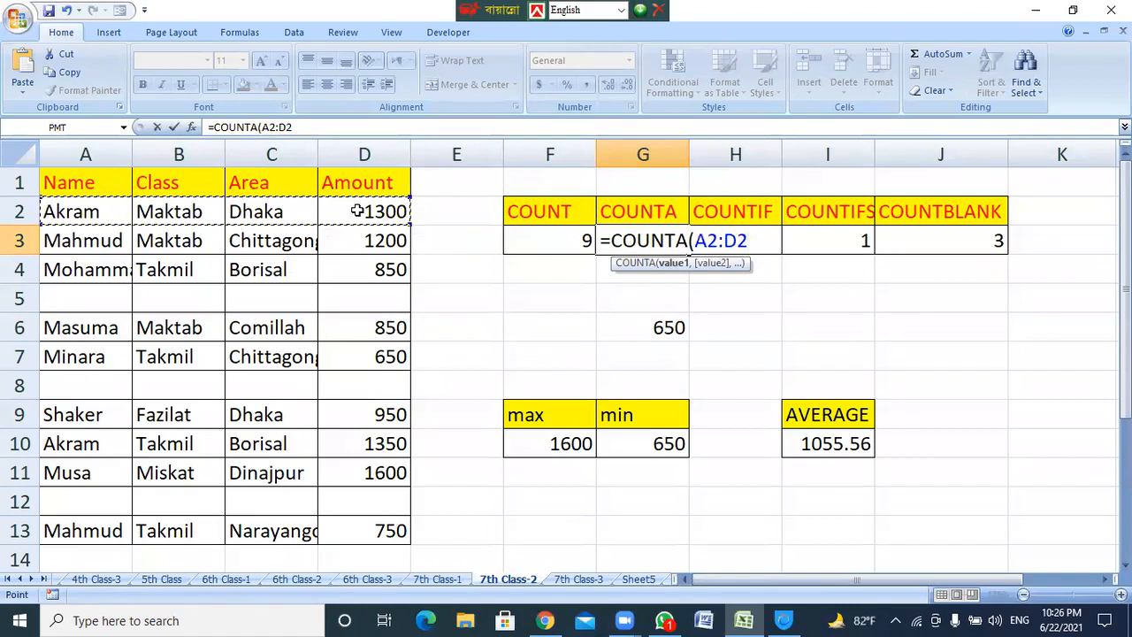
type(")")
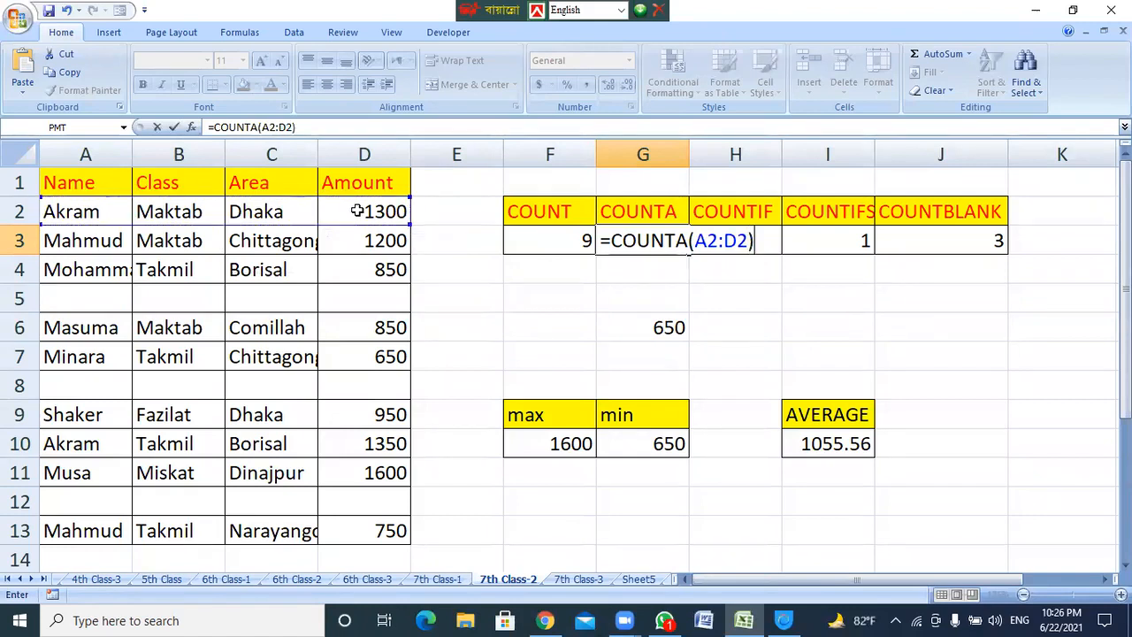
key("Return")
key("Up")
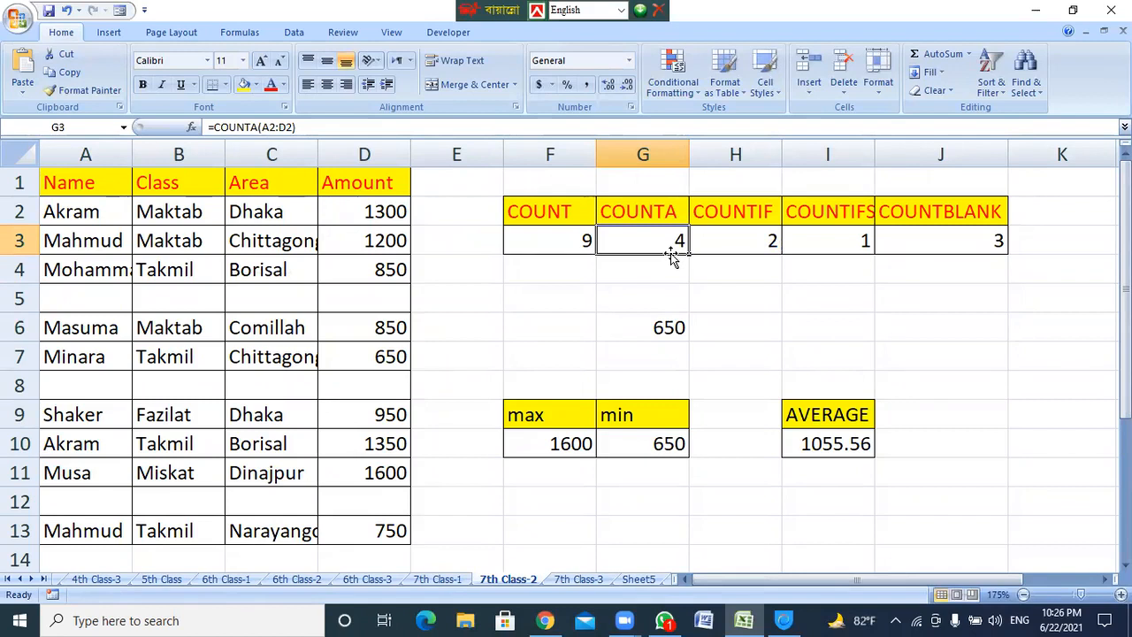
Check the COUNTA in G3 against the filled cells A2 to D2.
left_click(394, 207)
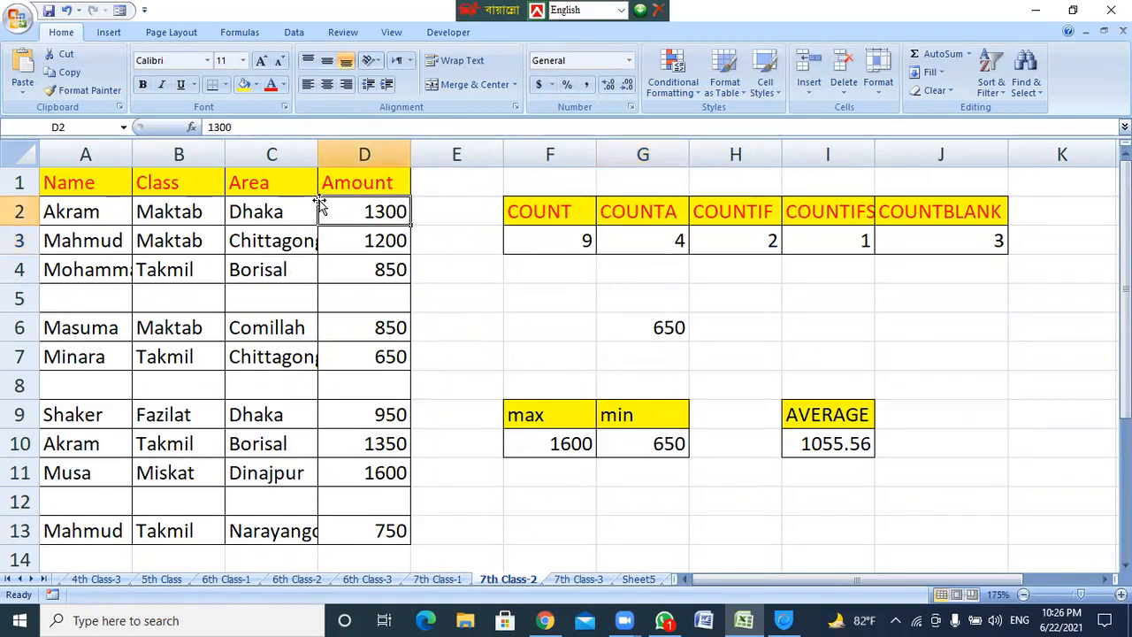
left_click(86, 204)
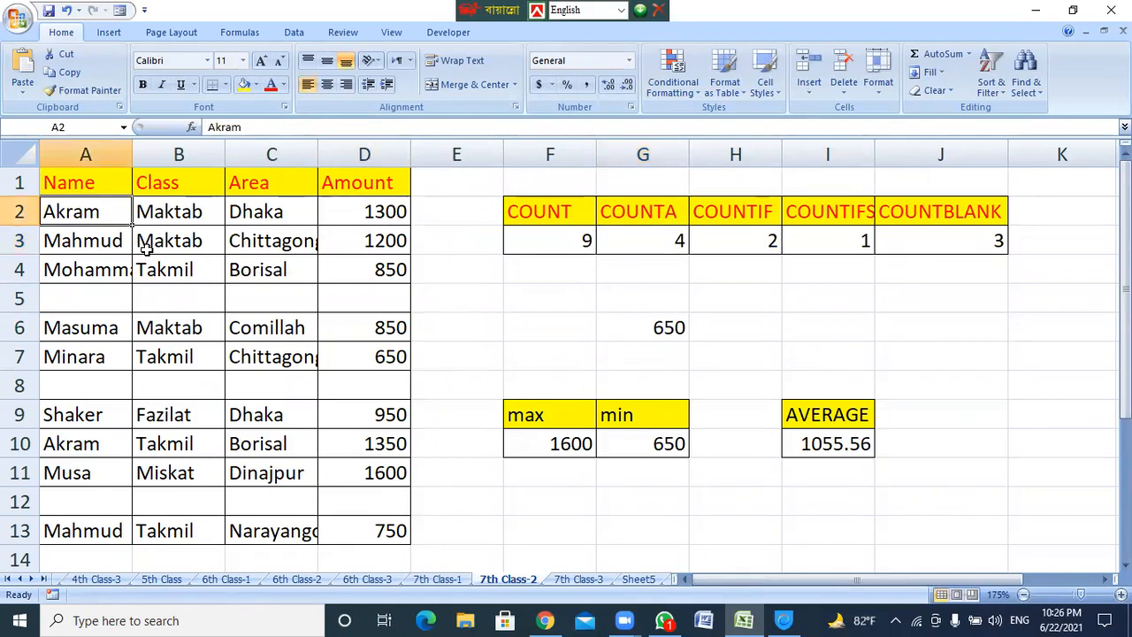
left_click(388, 214)
left_click_drag(387, 215, 110, 211)
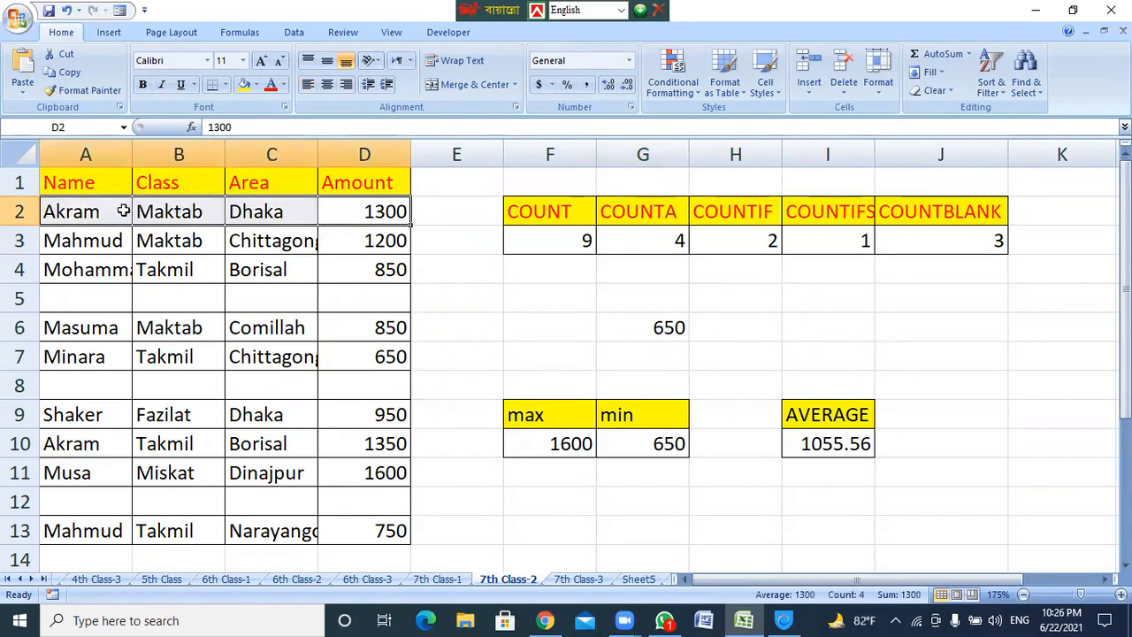
Replace the range in the G3 formula so that it reads =COUNTA(A2:D13).
left_click(657, 246)
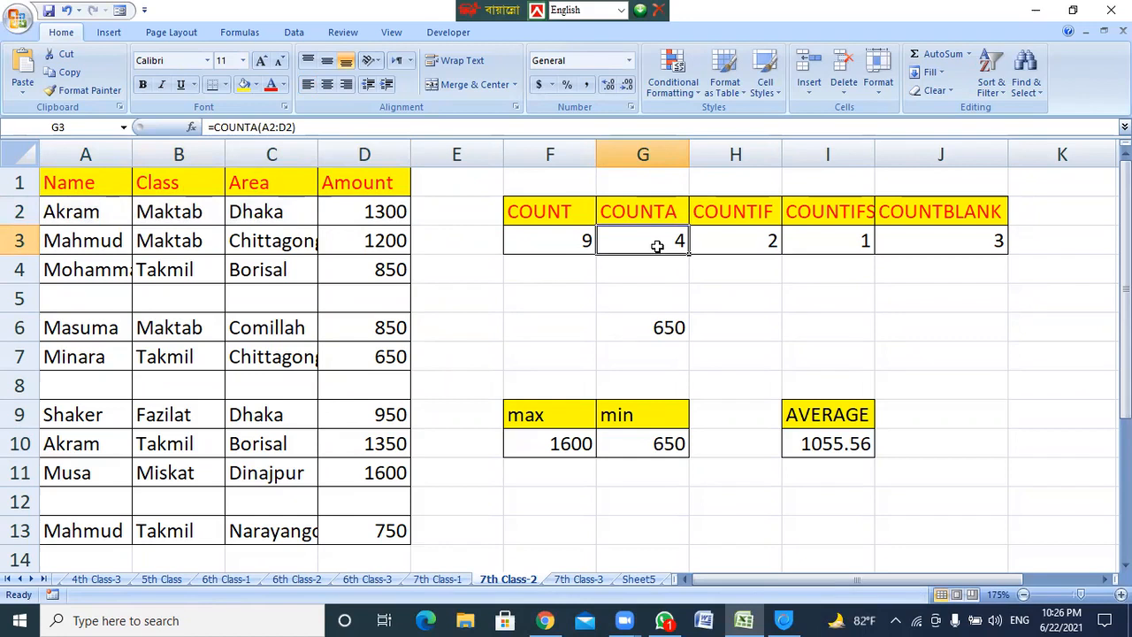
left_click(294, 128)
left_click_drag(294, 128, 262, 128)
key("BackSpace")
left_click_drag(83, 212, 383, 528)
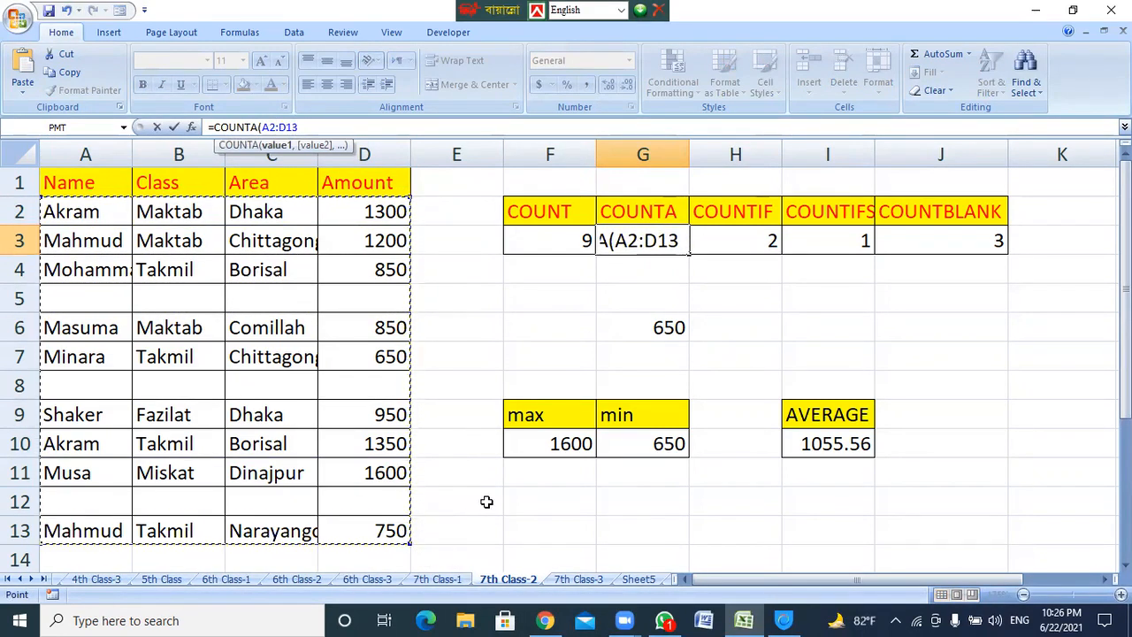
type(")")
key("Return")
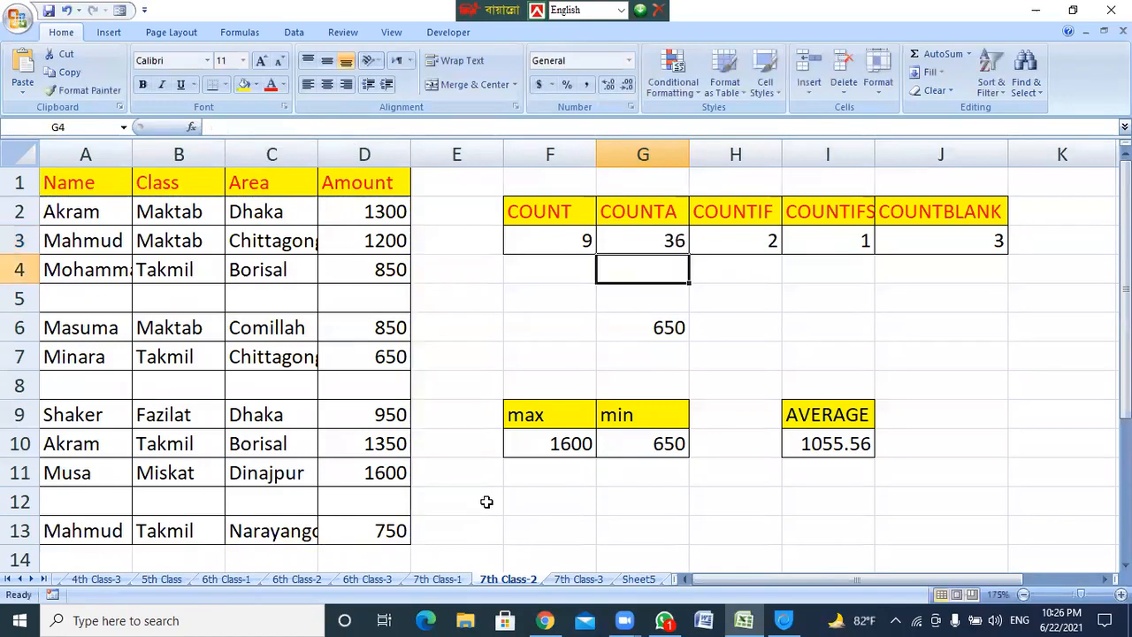
Check the COUNTA in G3 against the filled cells of the table, going across row 2 and down the Amount column.
left_click(665, 242)
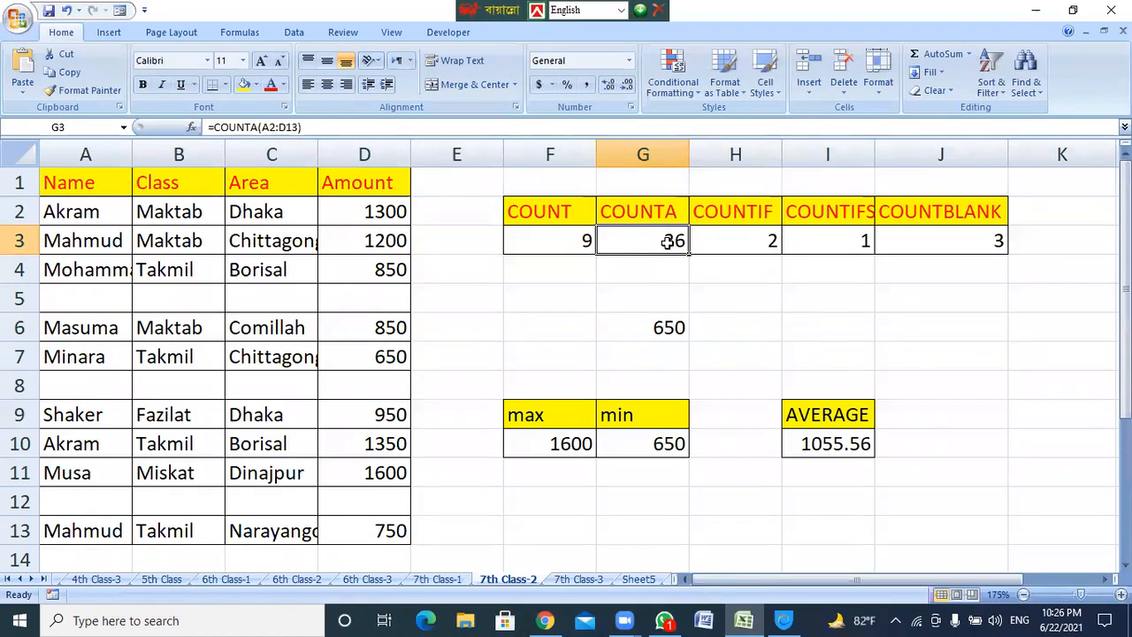
left_click(76, 218)
left_click(202, 209)
left_click(248, 208)
left_click(379, 216)
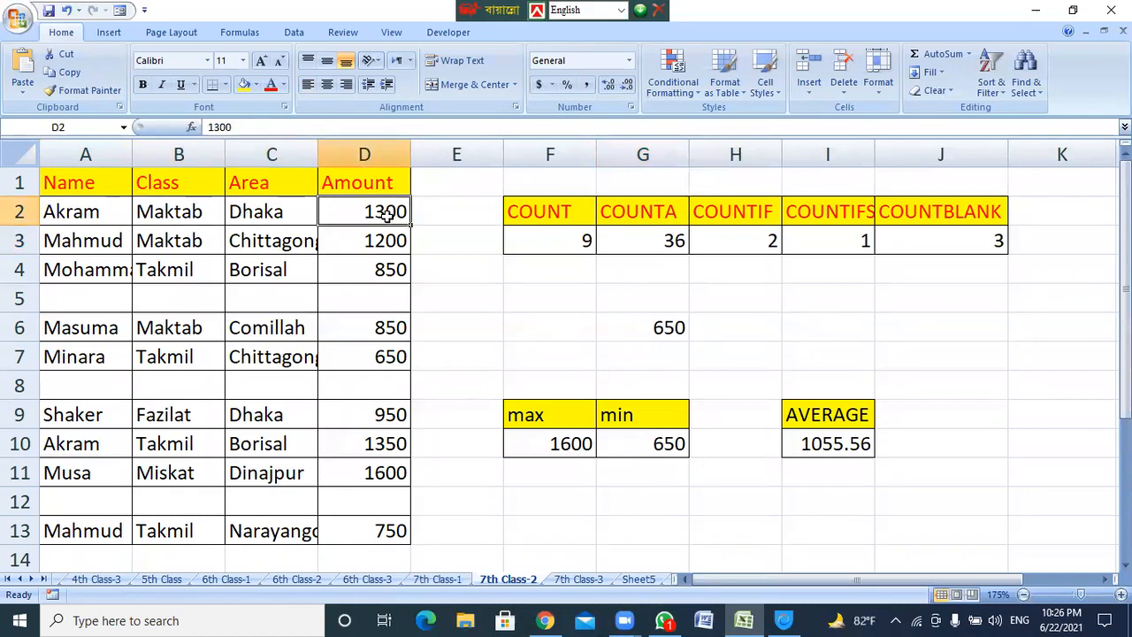
left_click(389, 275)
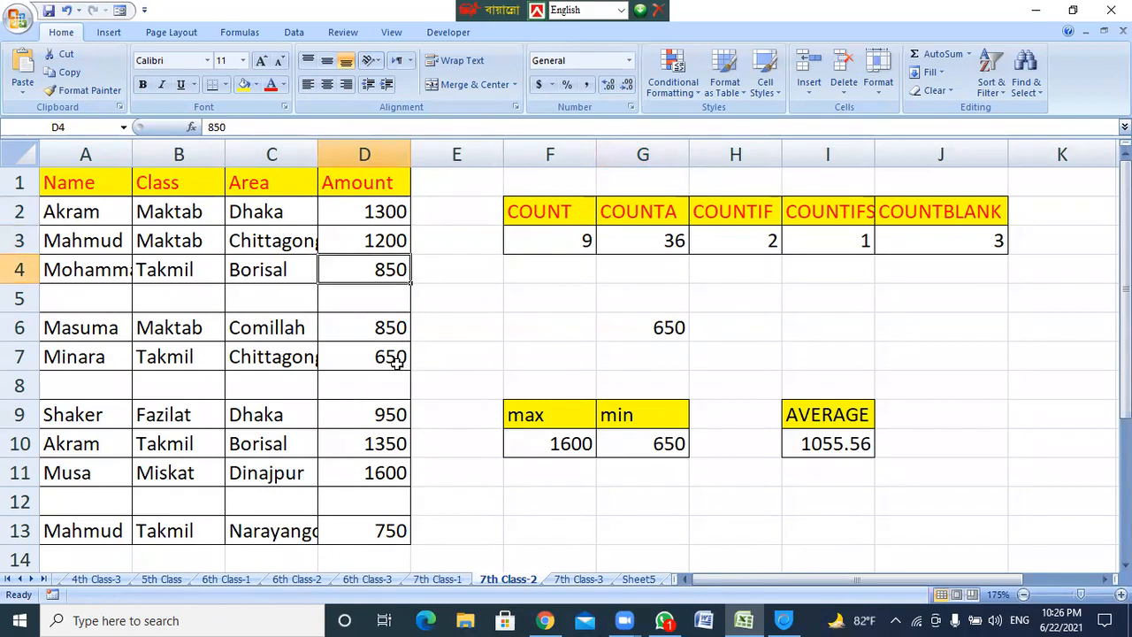
left_click(386, 414)
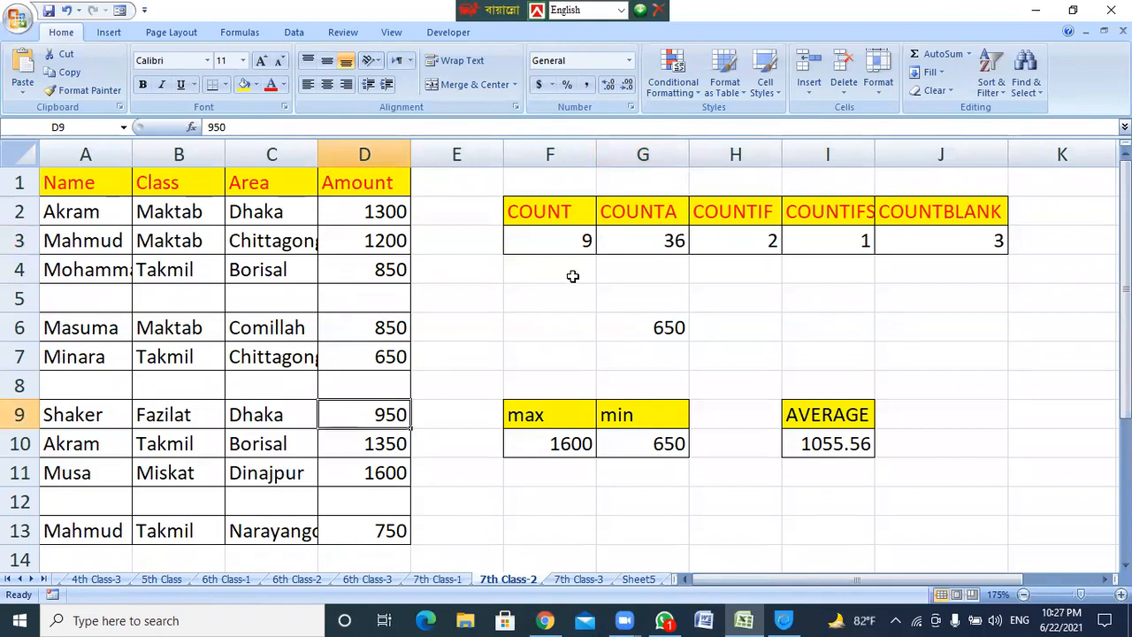
Examine the blank cells in rows 5, 8 and 12 of the table in relation to the COUNTA in G3.
left_click(670, 242)
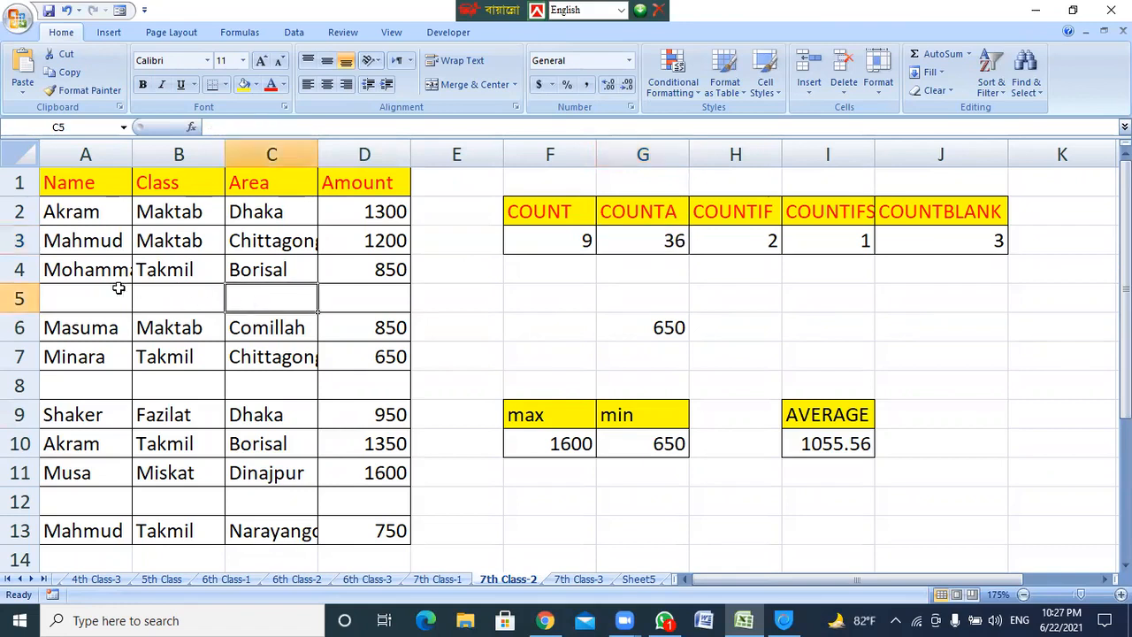
left_click_drag(74, 297, 379, 303)
left_click_drag(350, 378, 71, 382)
left_click_drag(102, 504, 378, 500)
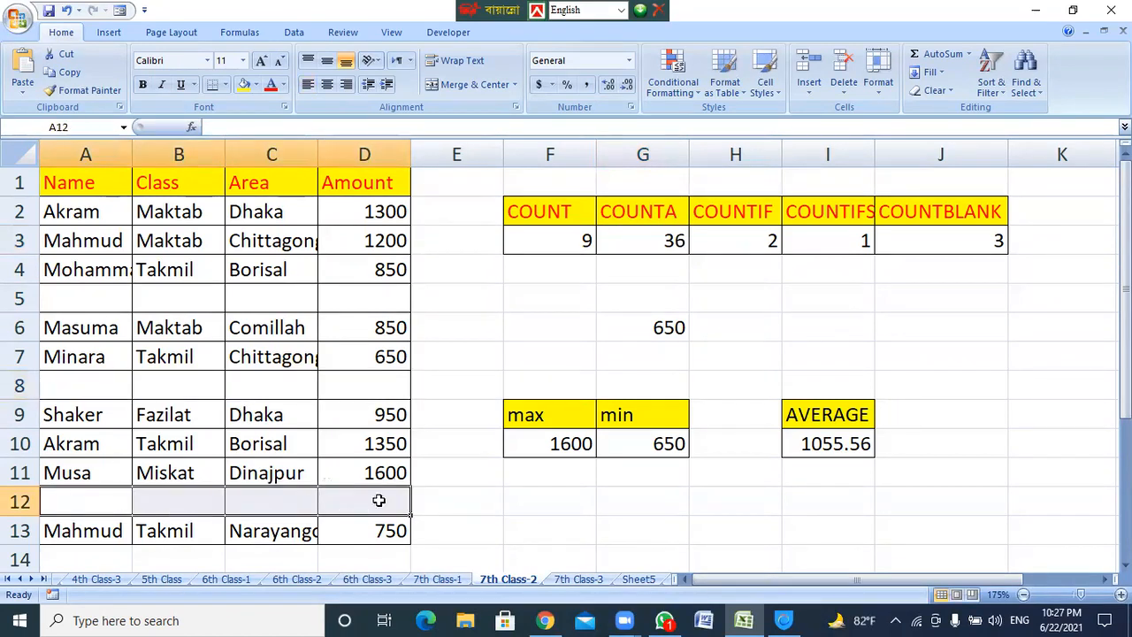
left_click(662, 238)
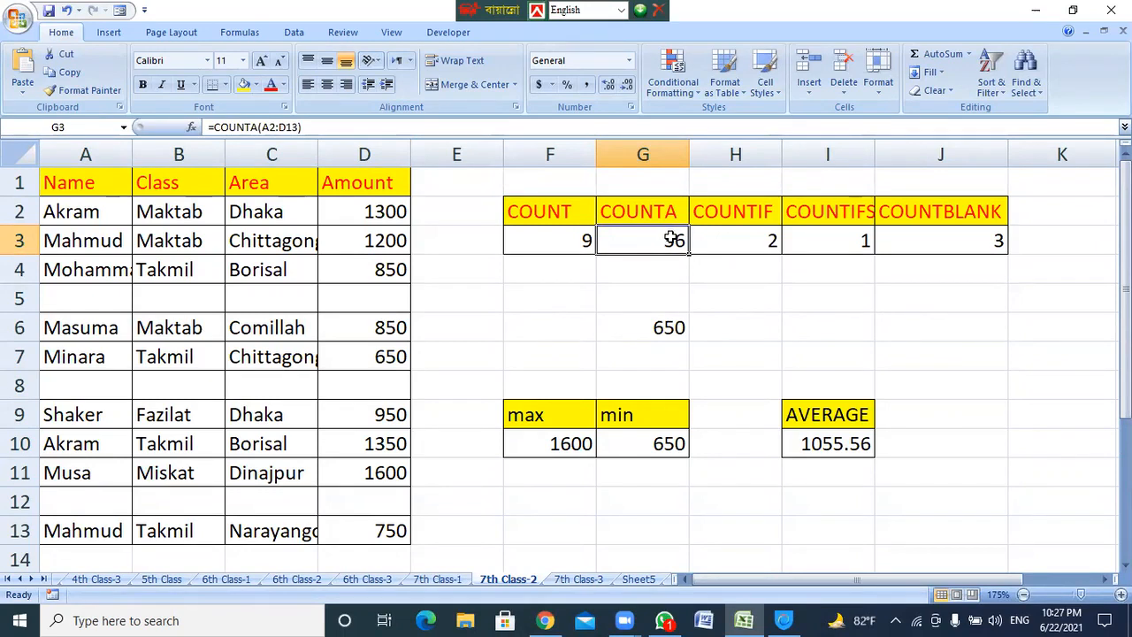
Clear H3 and start a new COUNTIF formula there through its function arguments, with A2:A13 as the range.
left_click(745, 243)
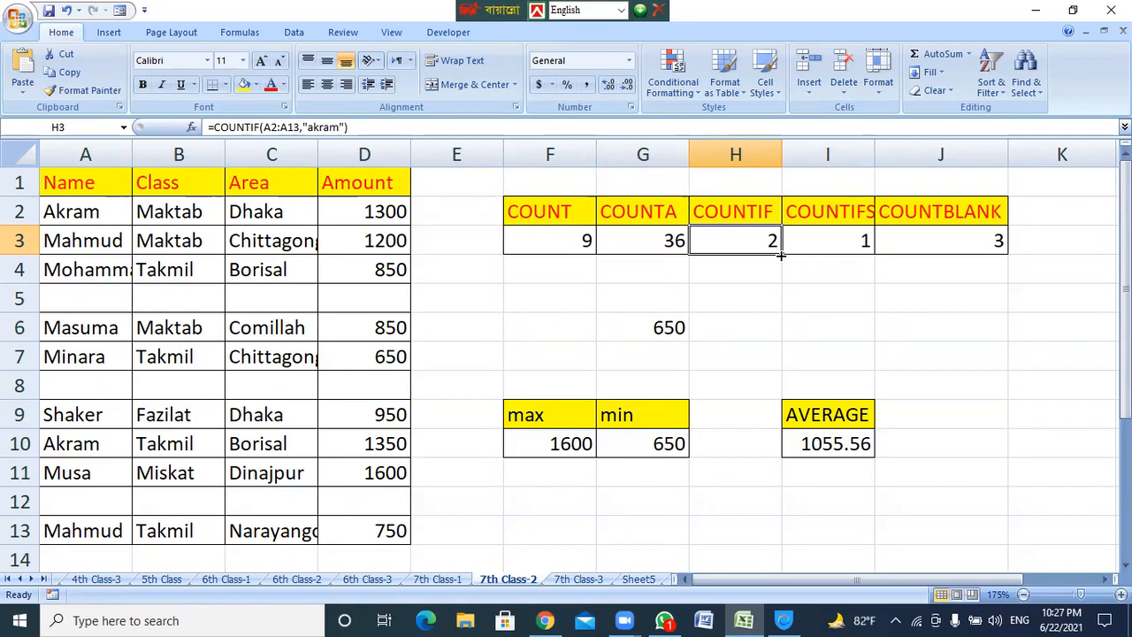
key("Delete")
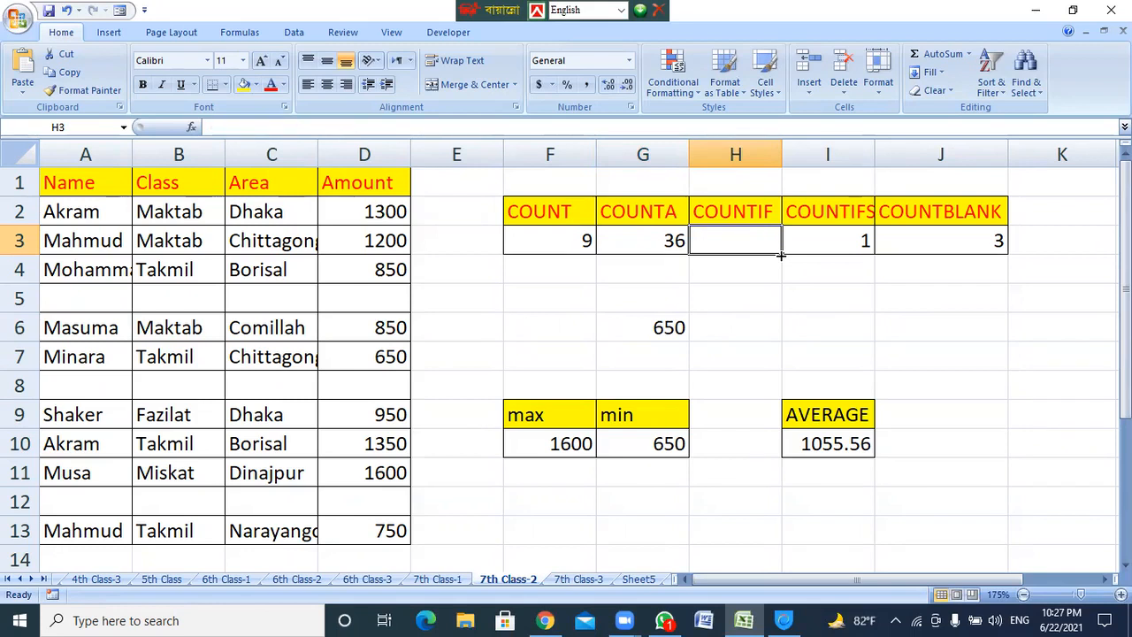
type("=")
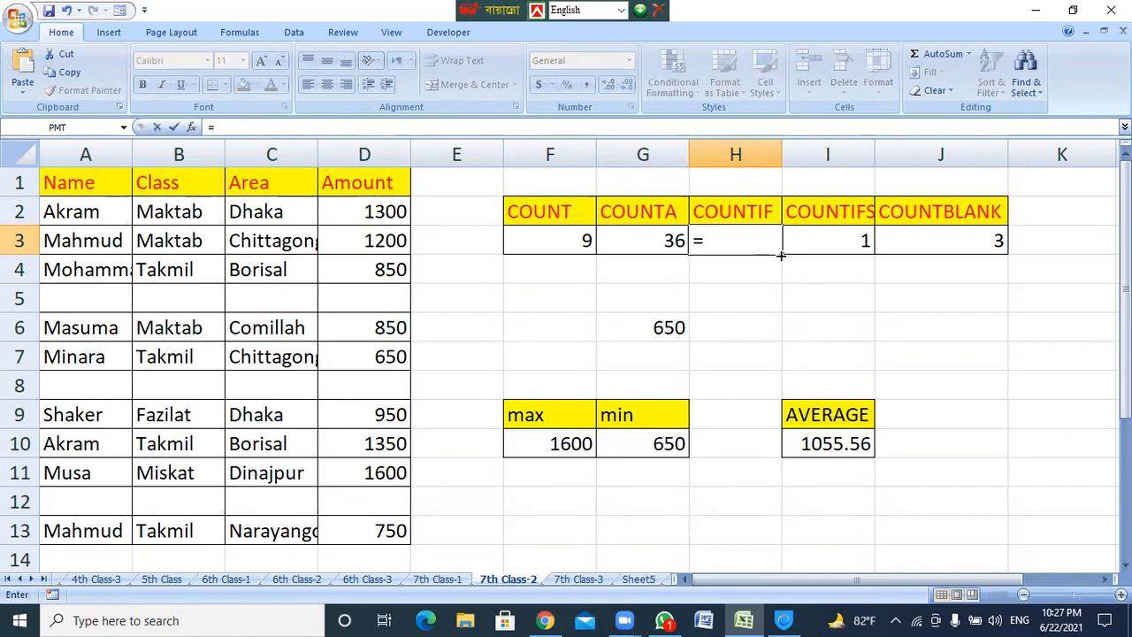
type("coun")
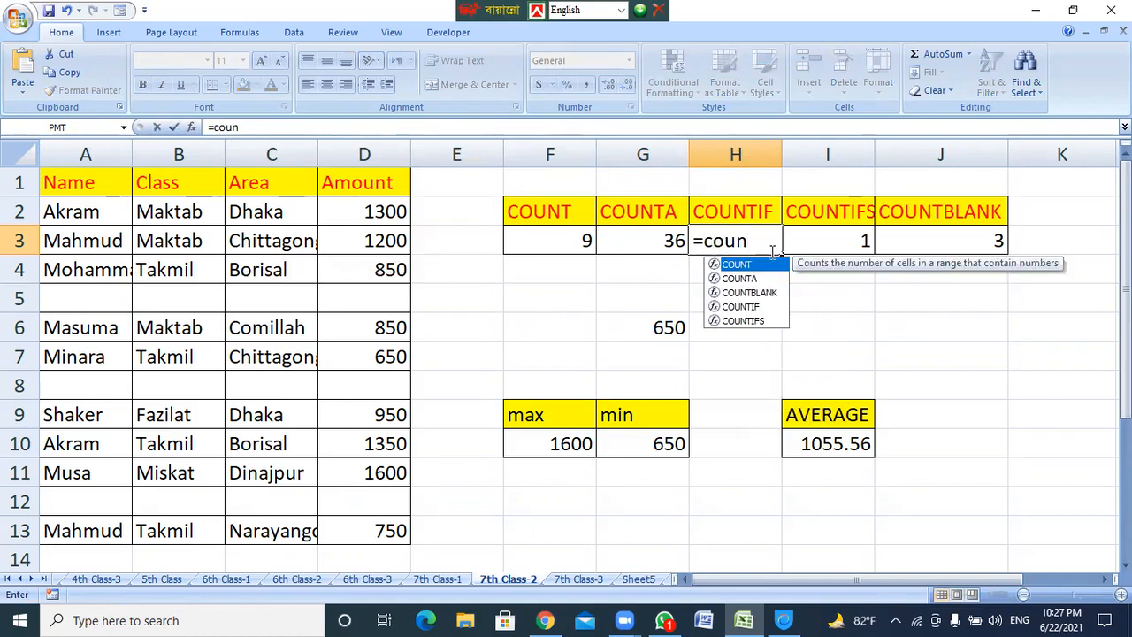
double_click(743, 307)
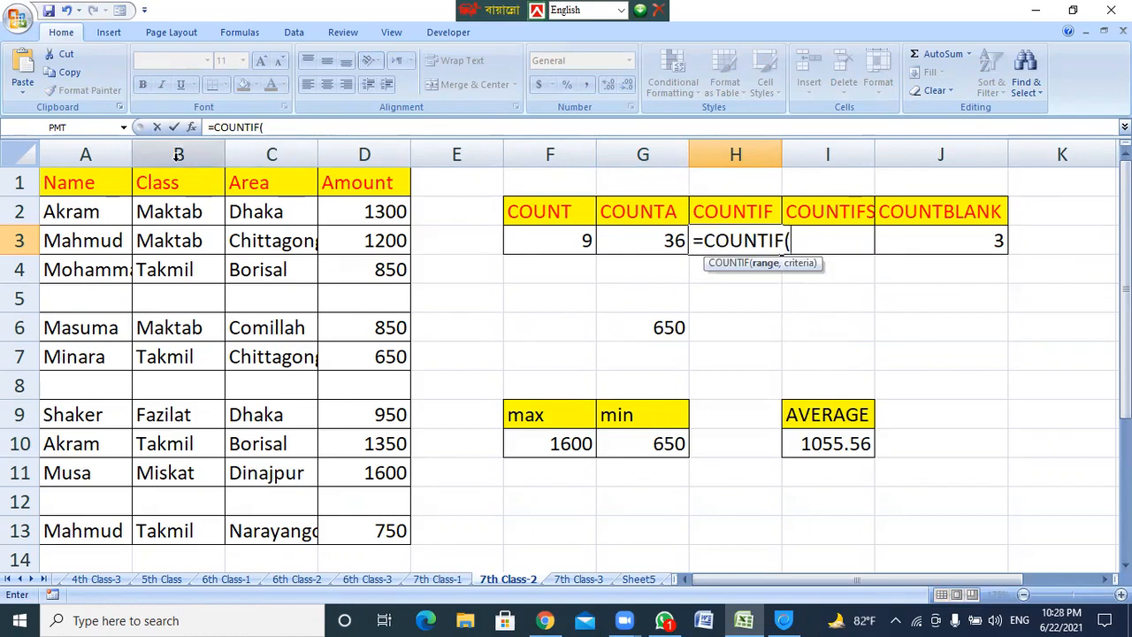
left_click(191, 127)
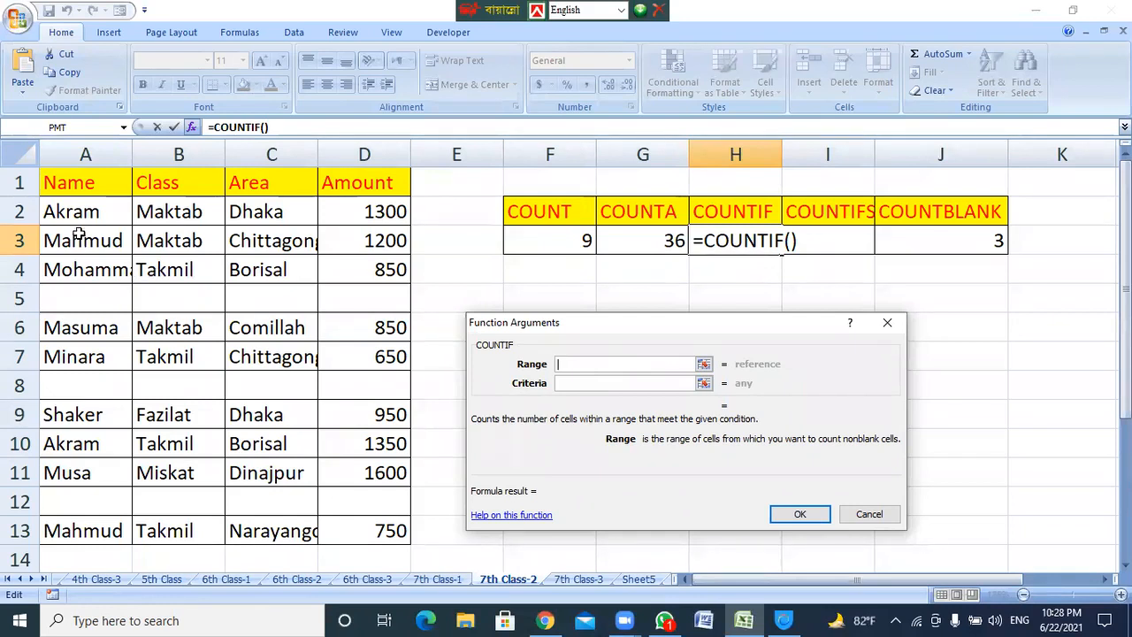
left_click_drag(88, 214, 92, 530)
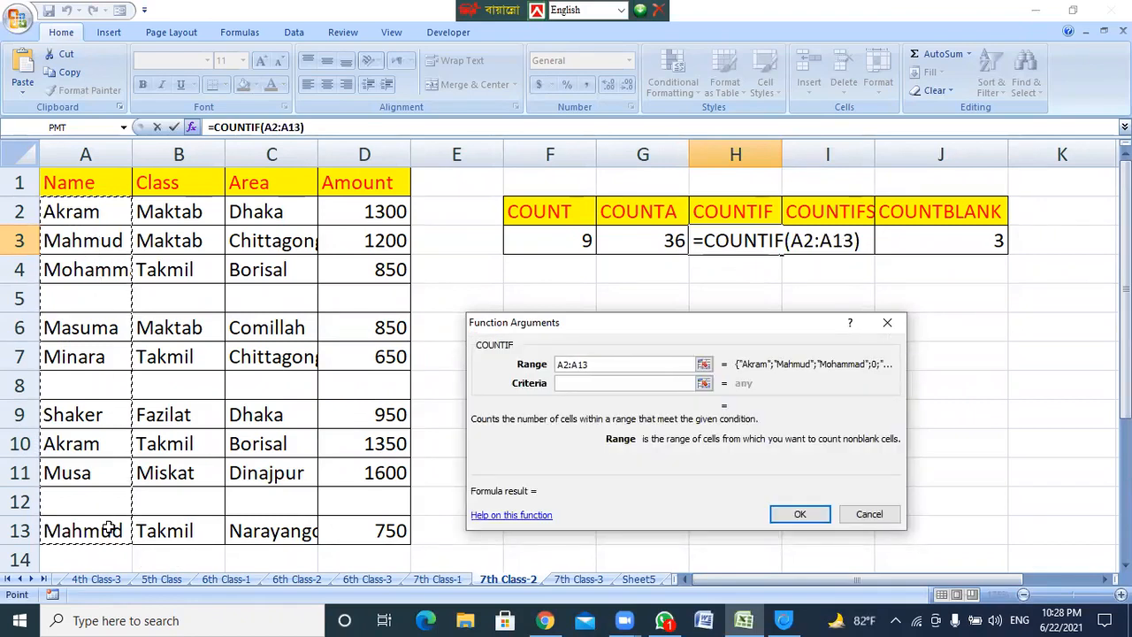
Set the COUNTIF criteria to the name shown in A2 and complete the formula in H3.
left_click(586, 384)
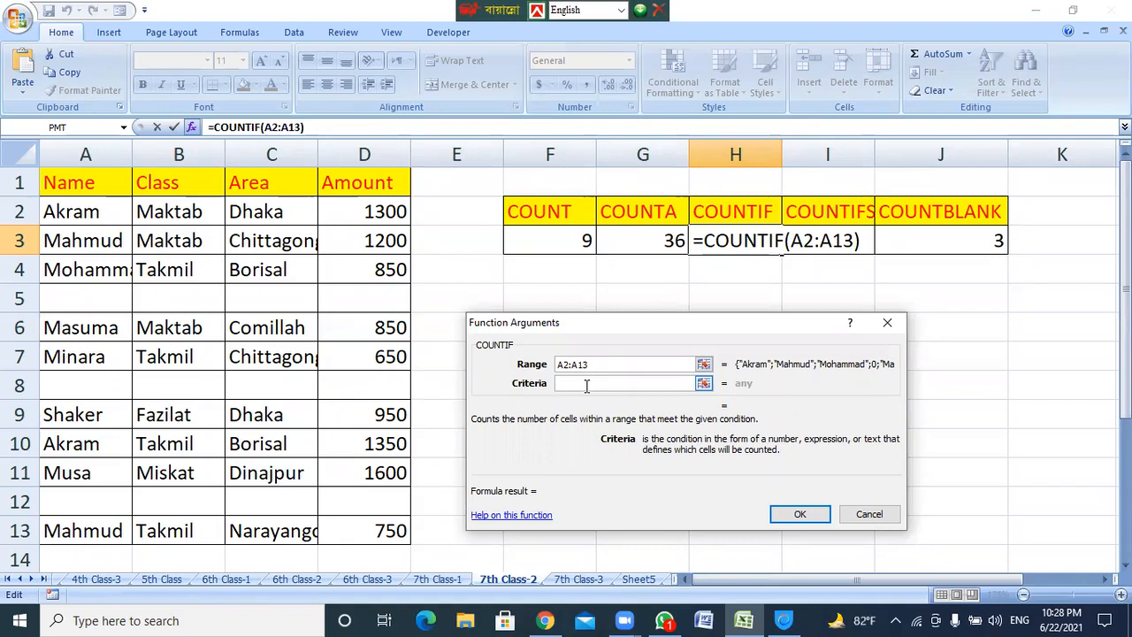
type("Akrqam")
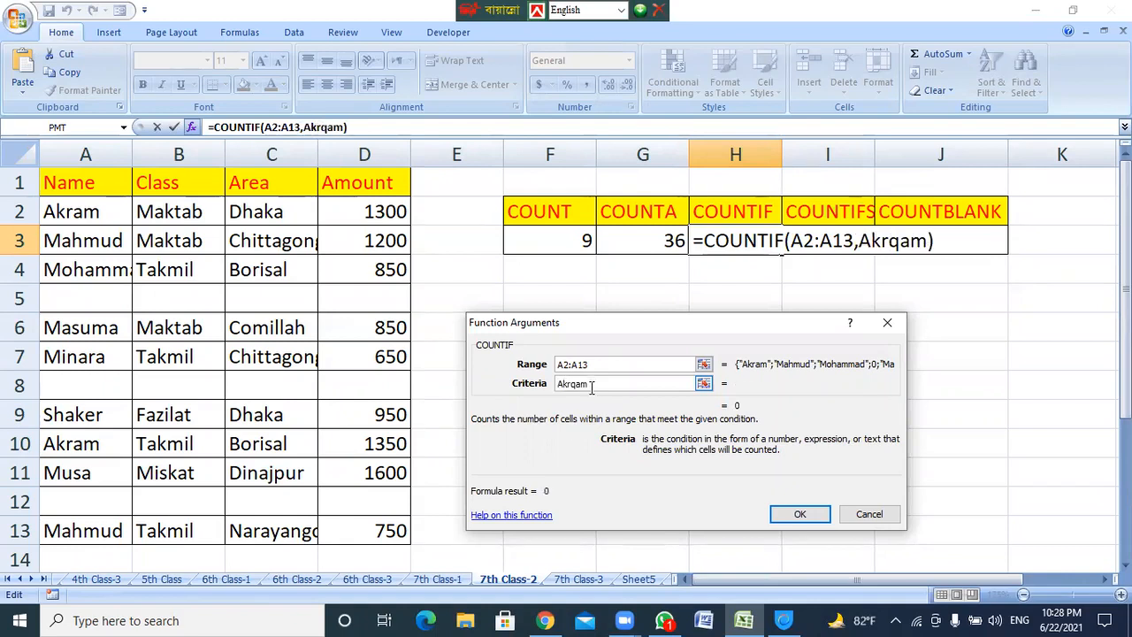
key("BackSpace")
key("BackSpace")
key("BackSpace")
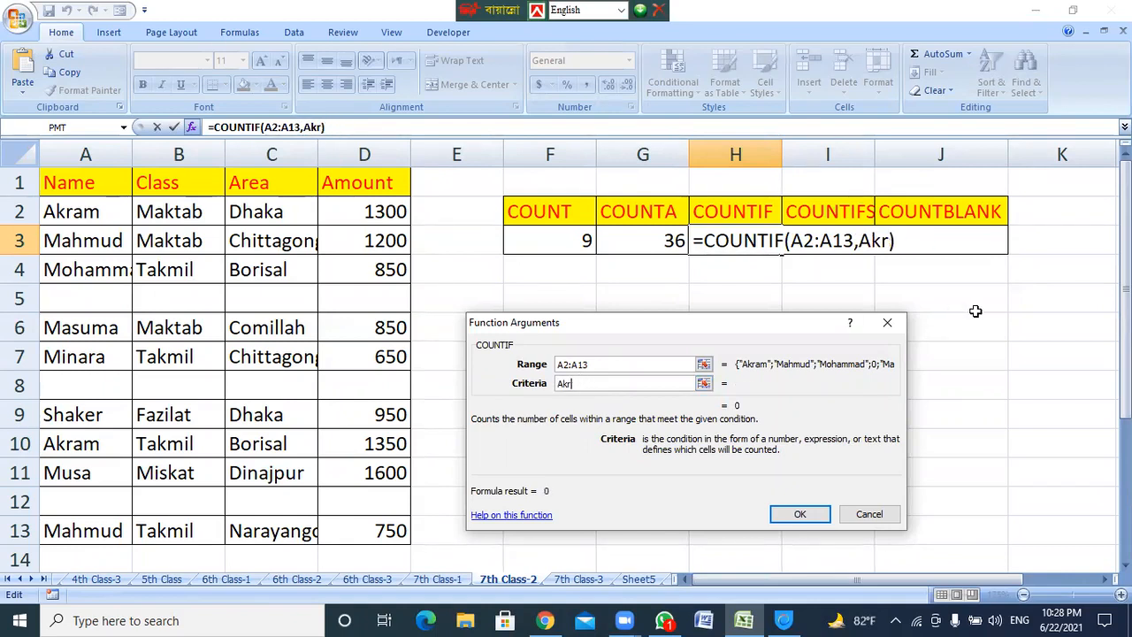
type("am")
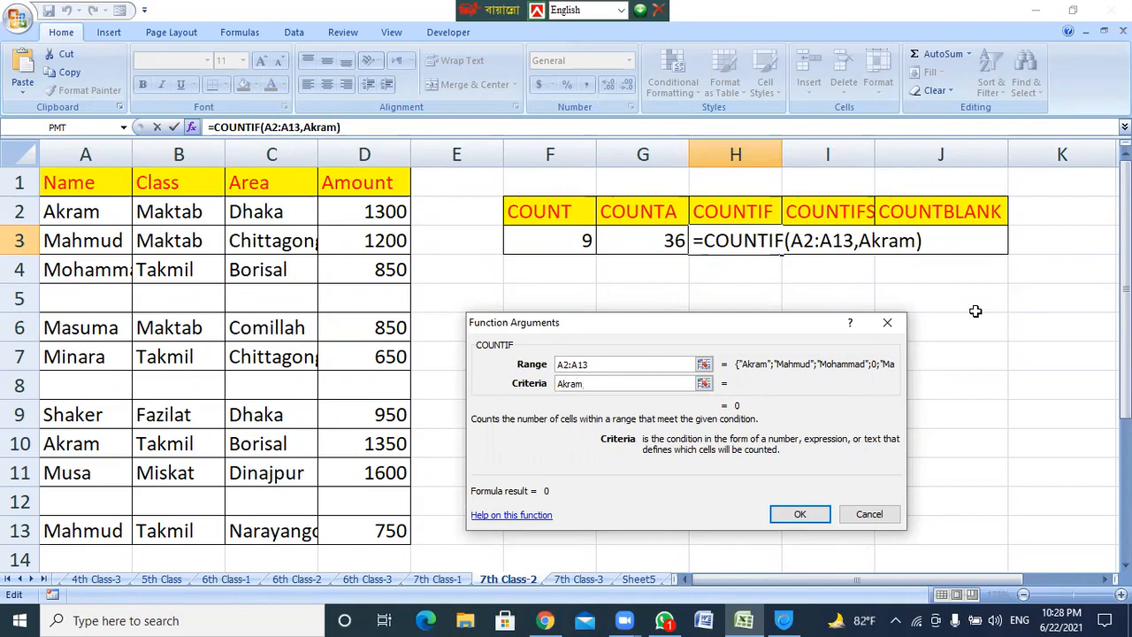
left_click(800, 515)
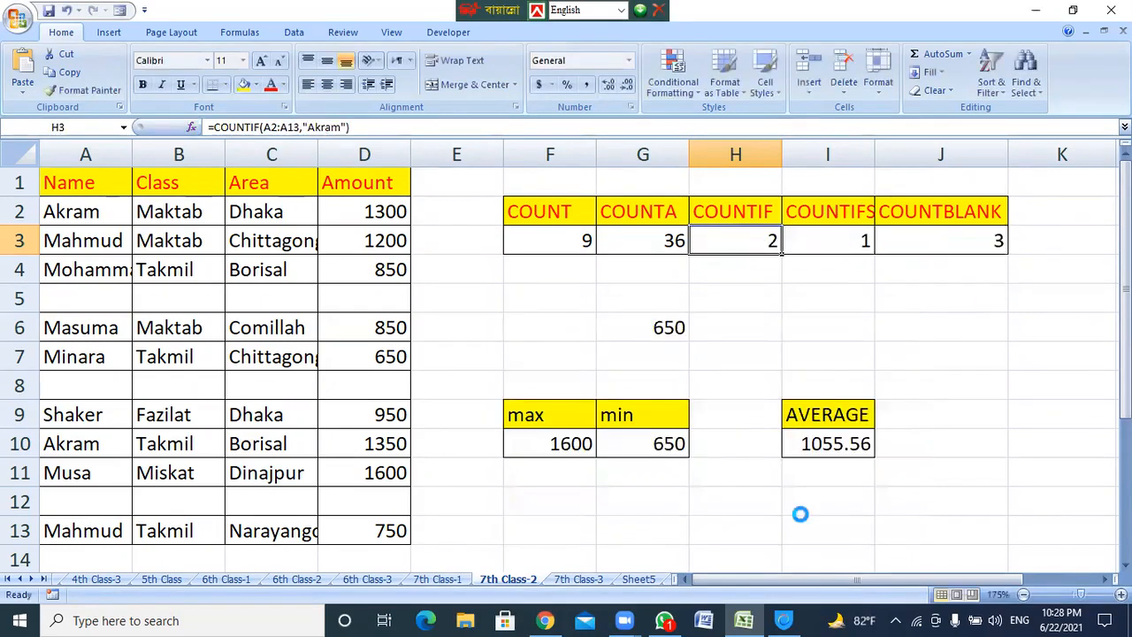
Check the COUNTIF in H3 against the matching names in A2 and A10.
left_click(536, 352)
left_click(88, 212)
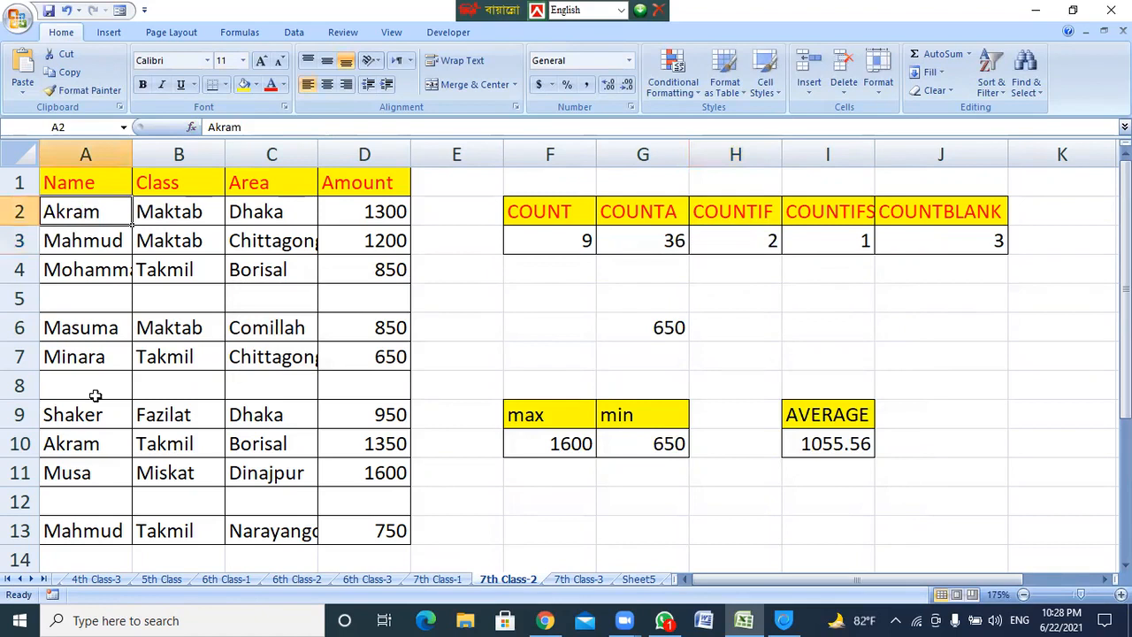
left_click(81, 444)
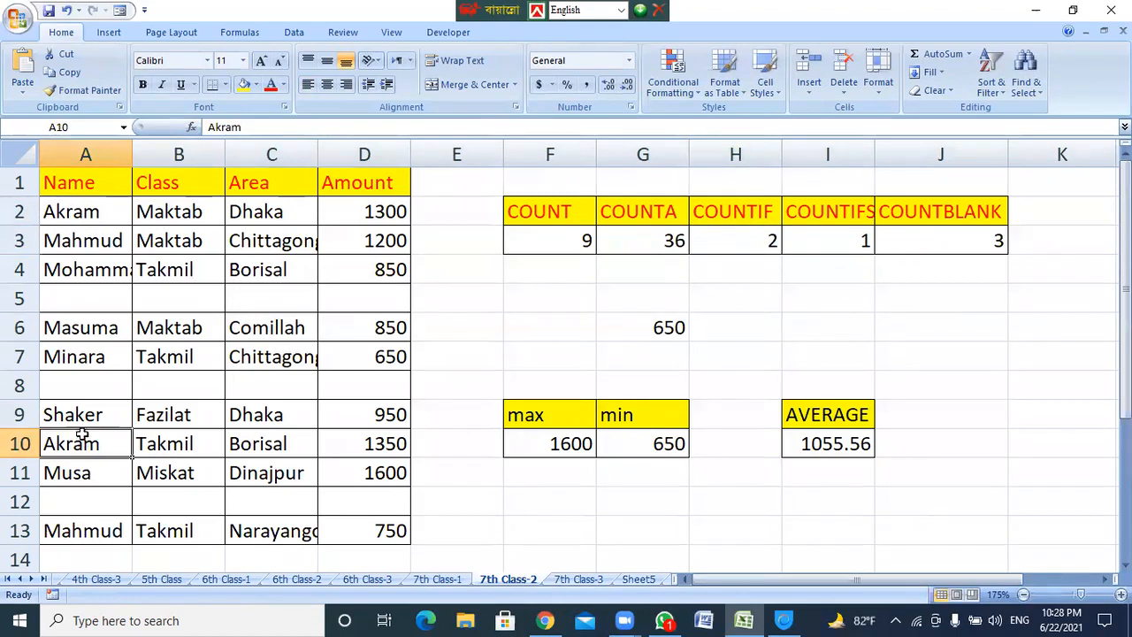
left_click(103, 214)
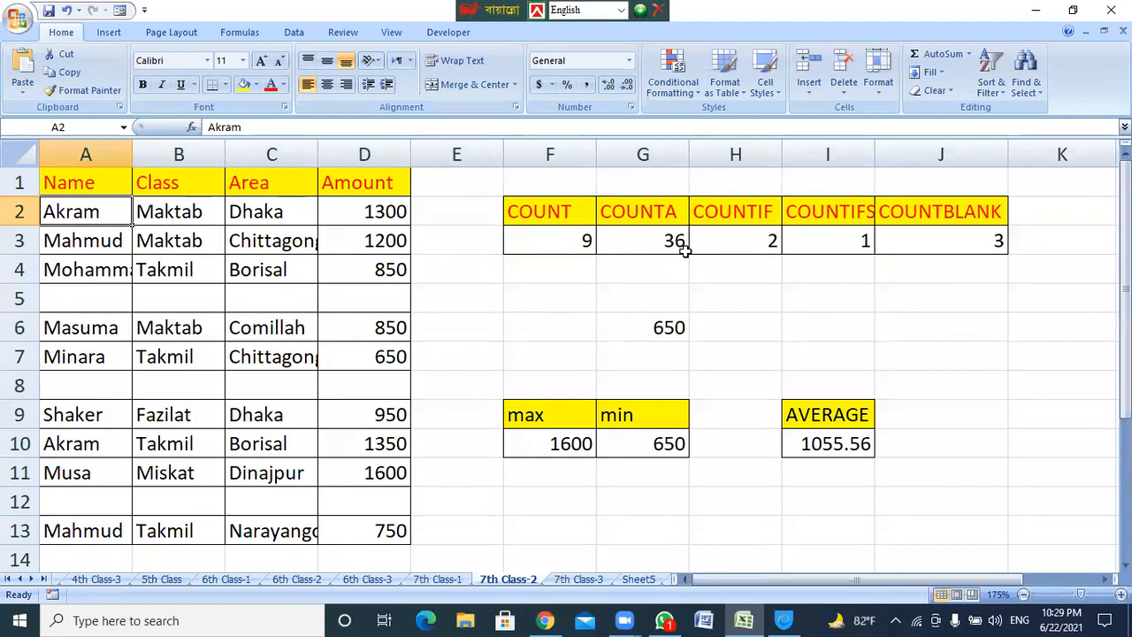
left_click(735, 245)
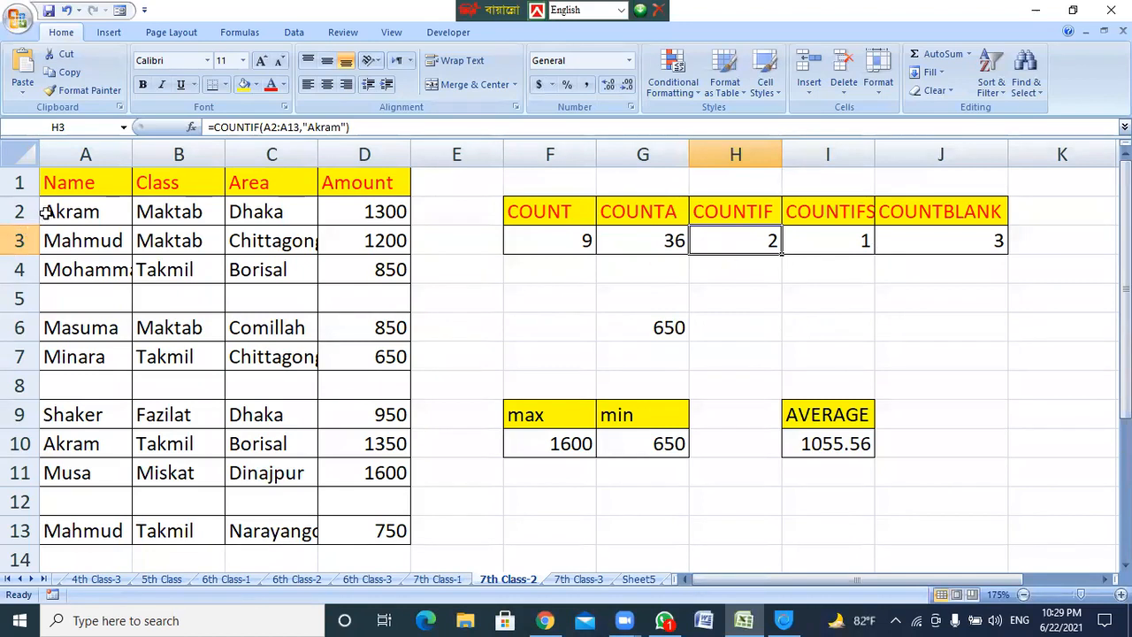
Compare the Area entries in C2 and C10 for the name repeated in A2 and A10.
left_click(76, 213)
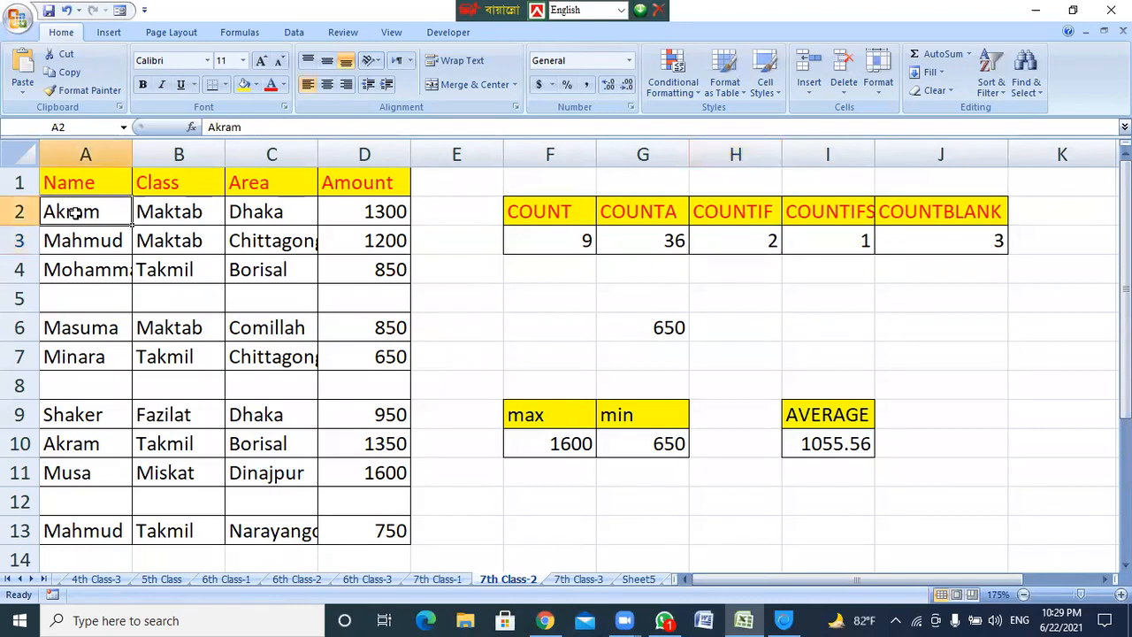
left_click(283, 211)
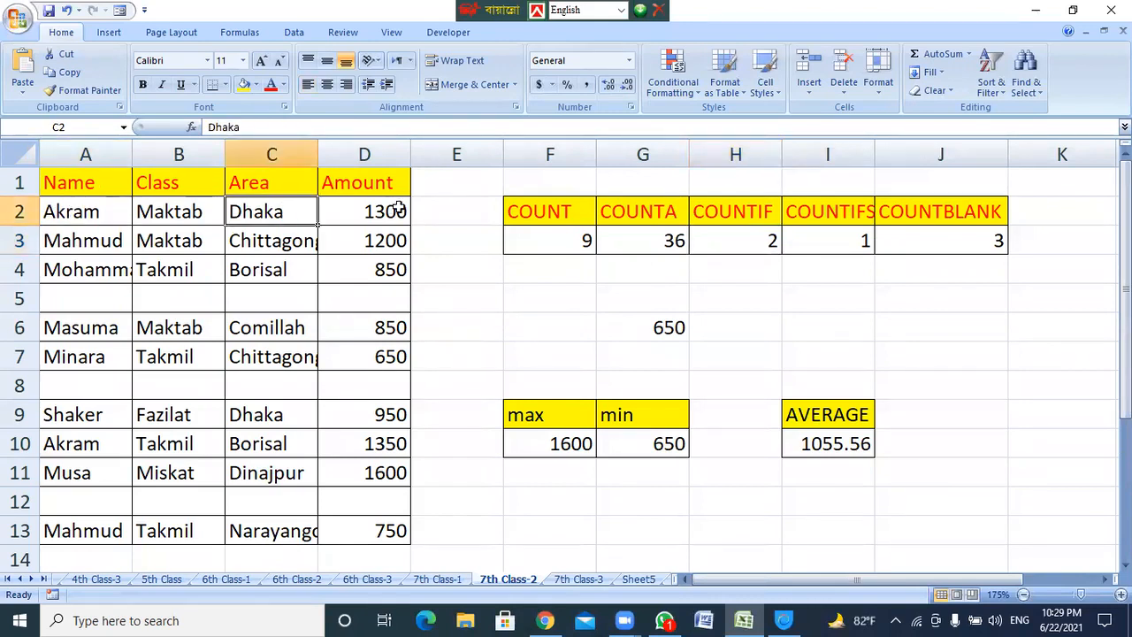
left_click(92, 449)
left_click(277, 450)
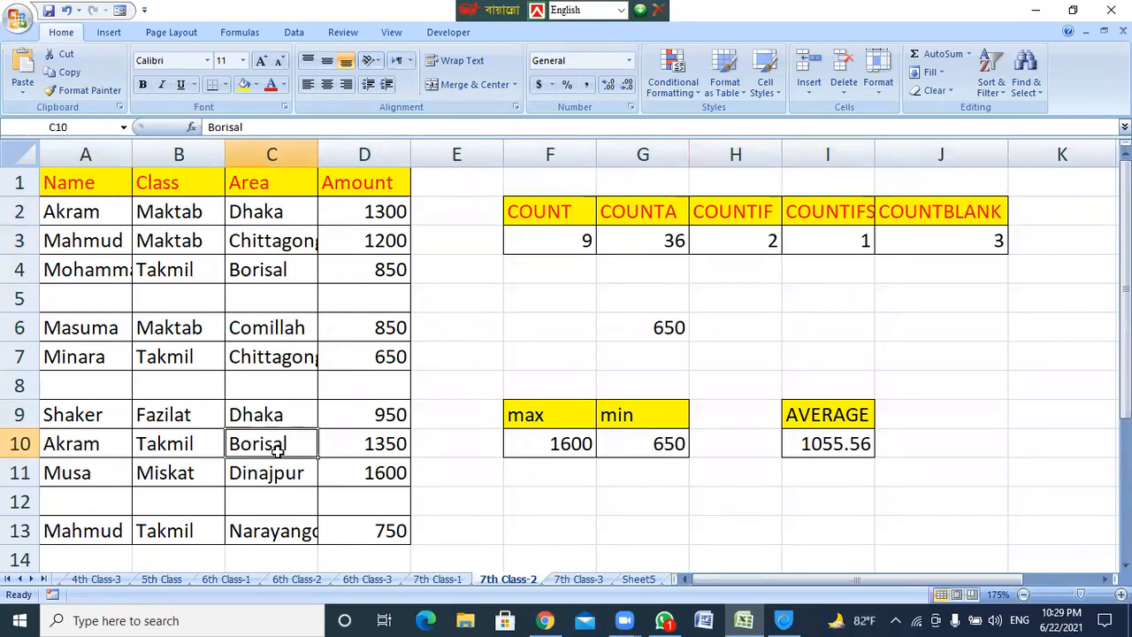
left_click(96, 448)
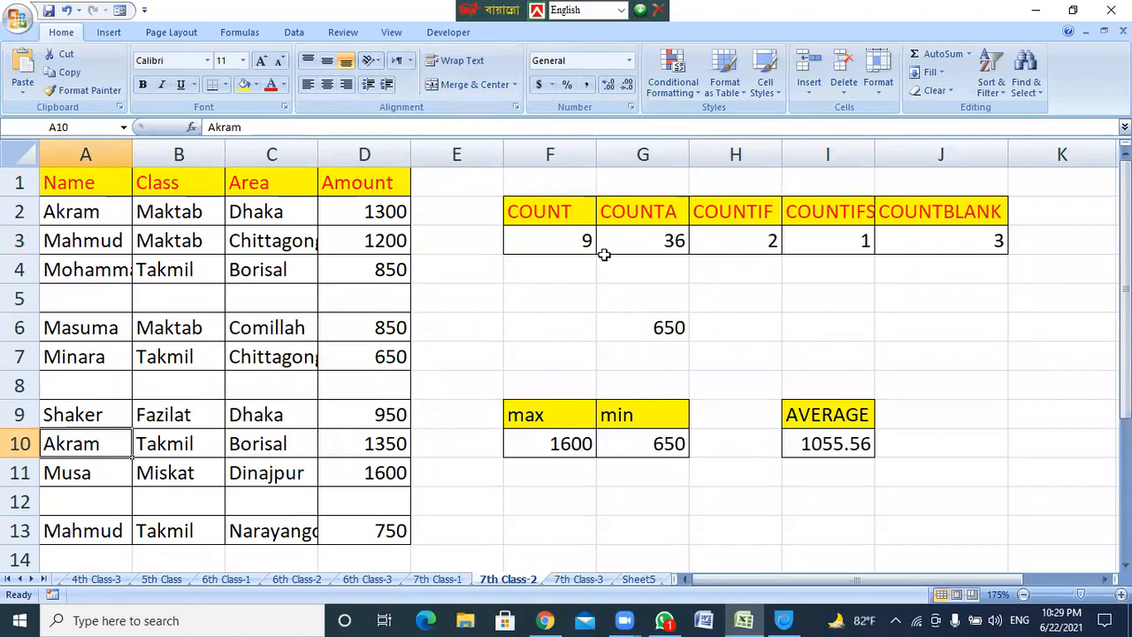
Review the COUNT in F3, the COUNTIF in H3 and the COUNTIFS in I3 against the table's first entry.
left_click(573, 231)
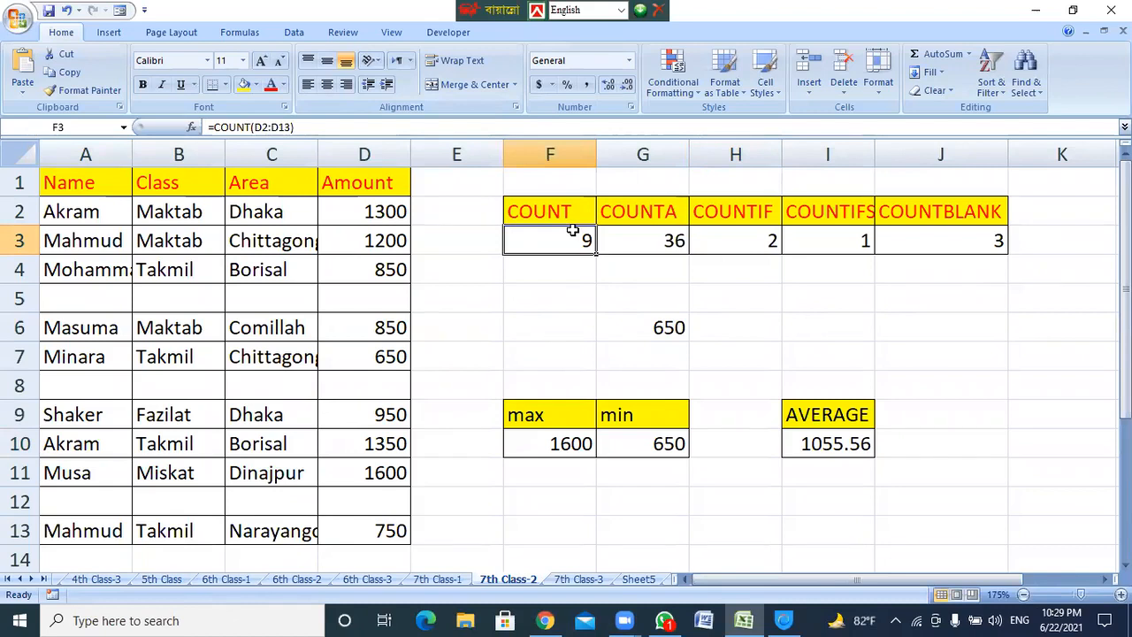
left_click(863, 246)
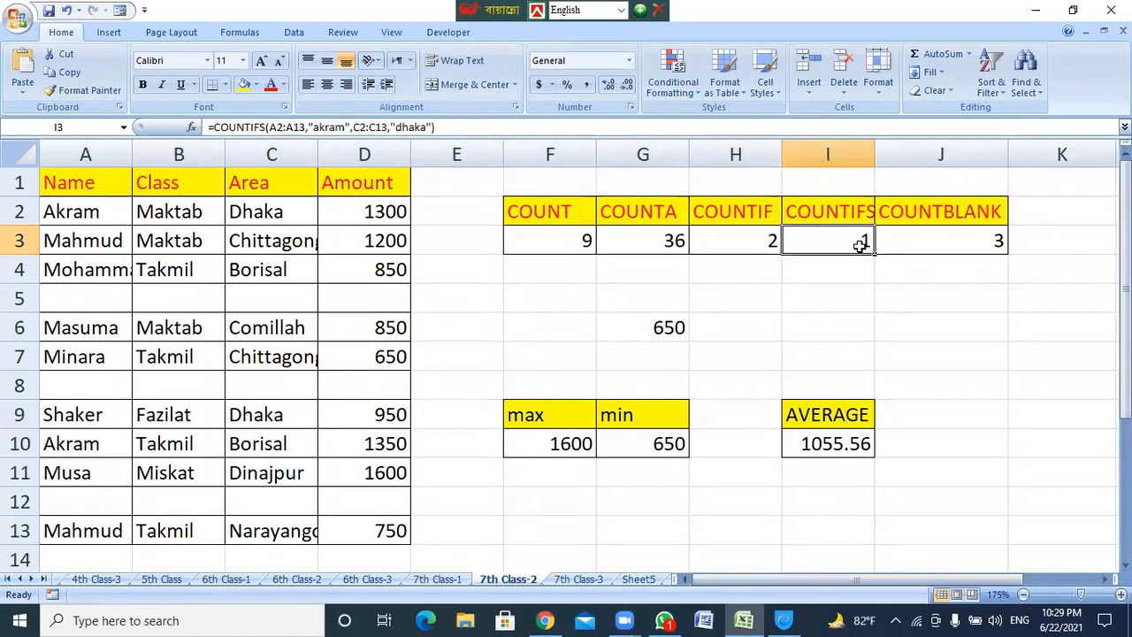
left_click(748, 230)
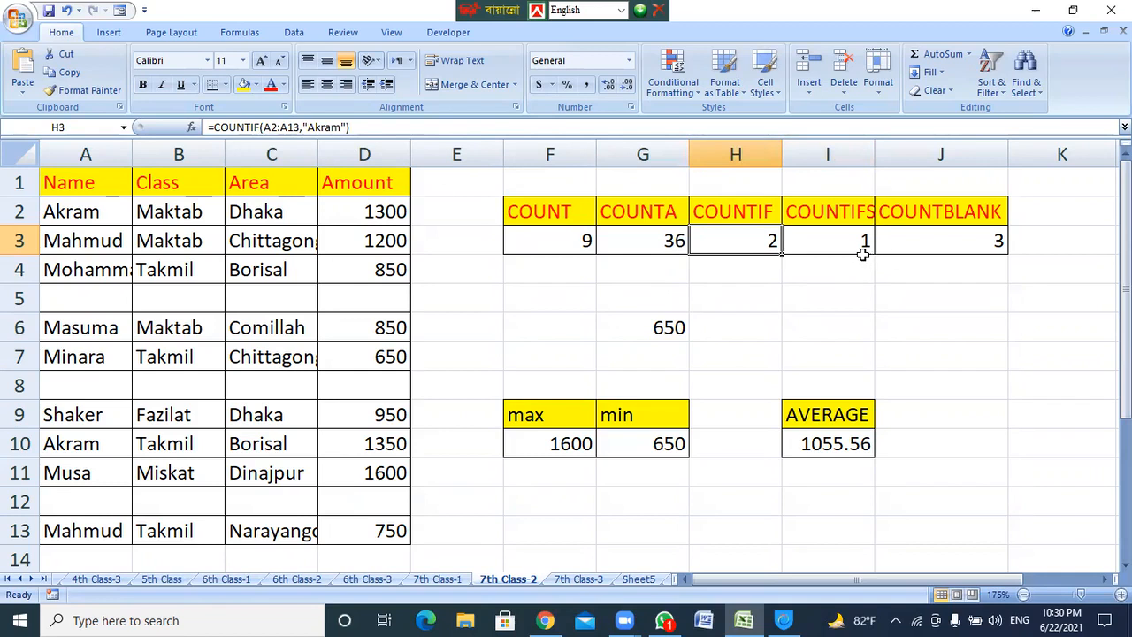
left_click(830, 245)
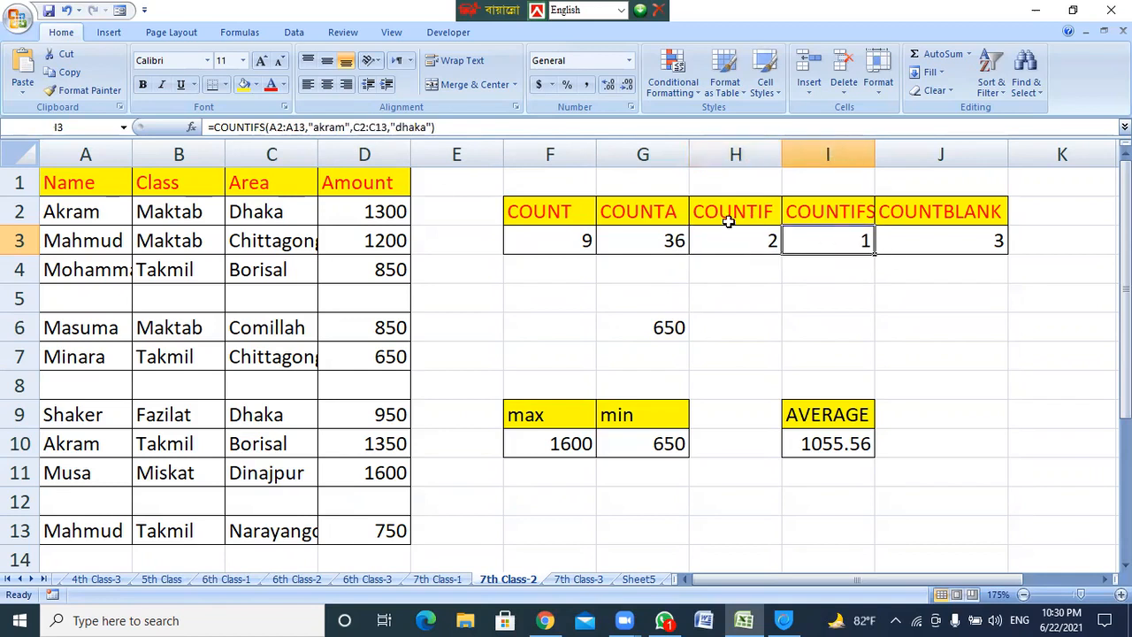
left_click(92, 218)
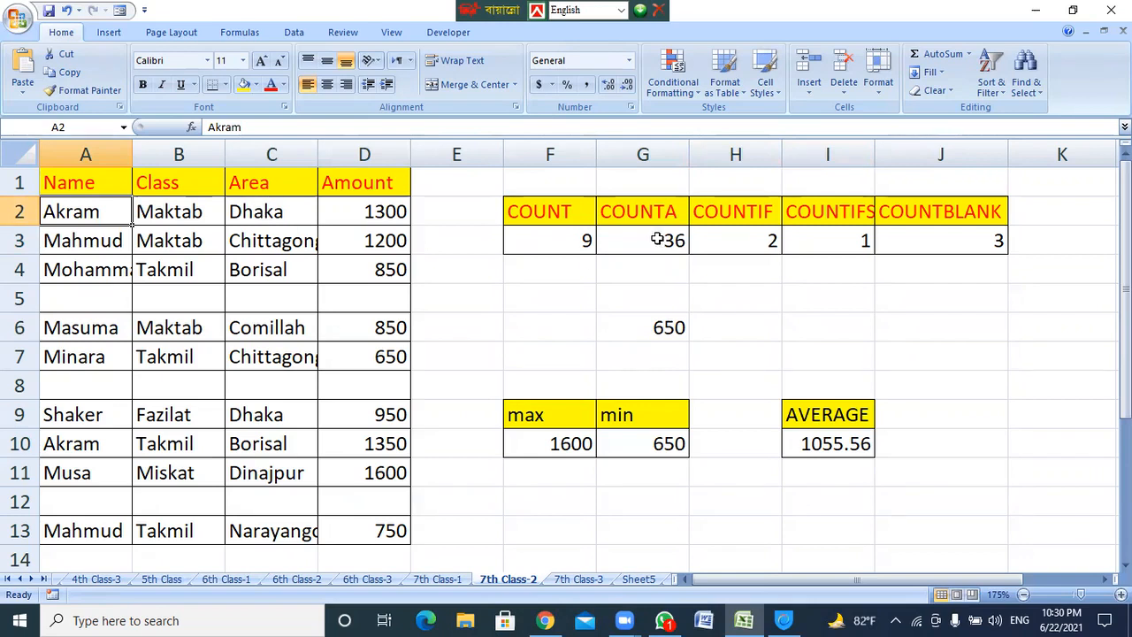
Clear I3 and start a new COUNTIFS formula there, opening its function arguments.
left_click(851, 236)
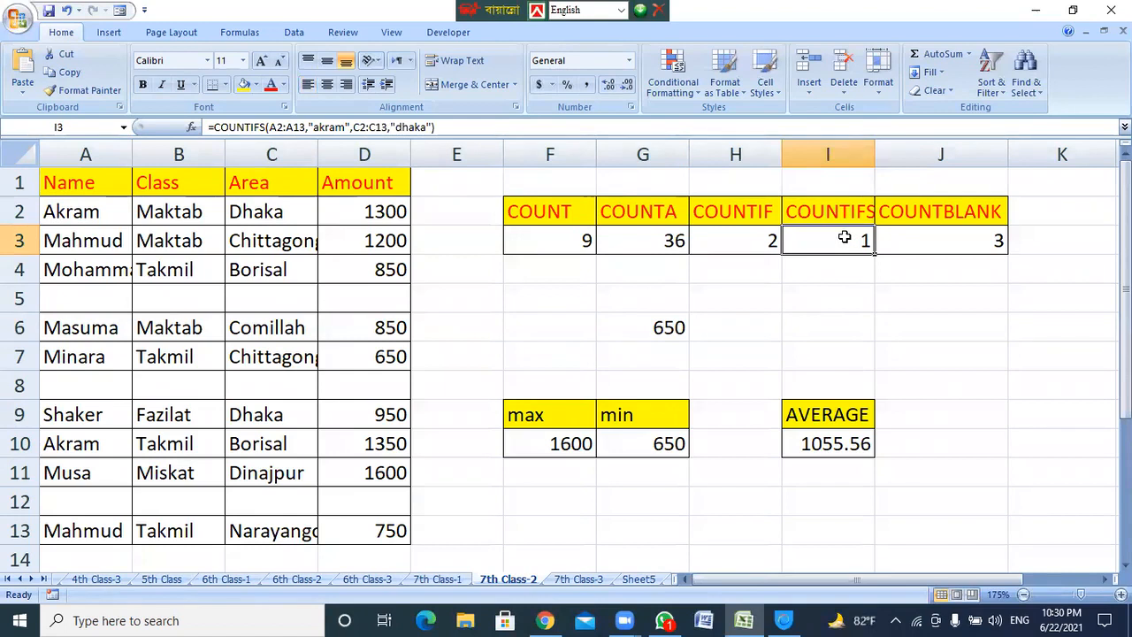
key("Delete")
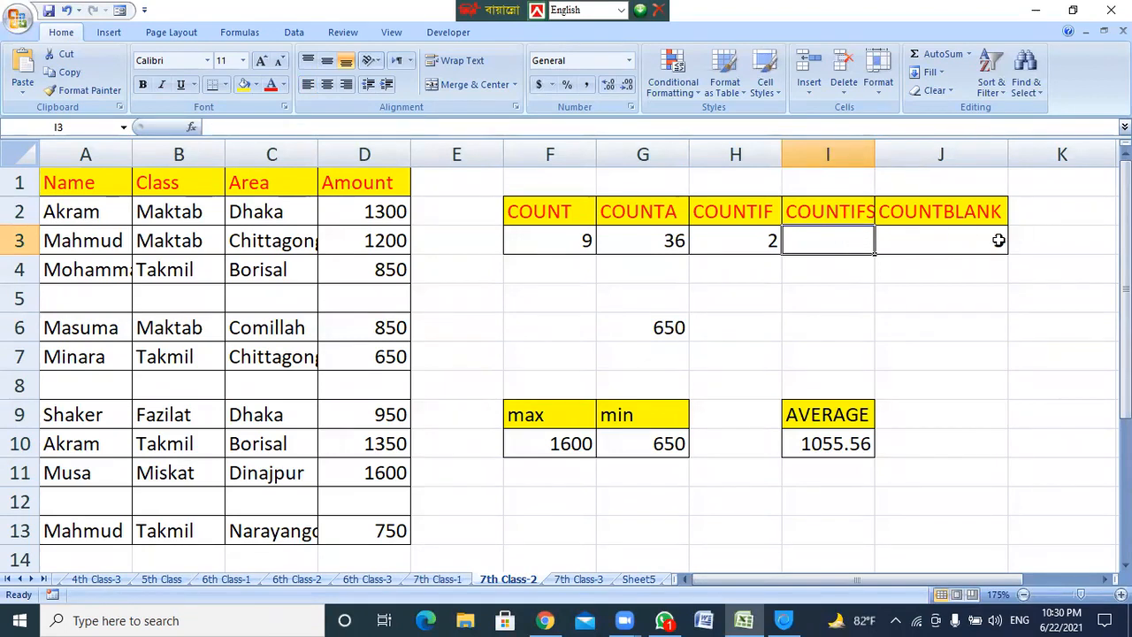
type("=i")
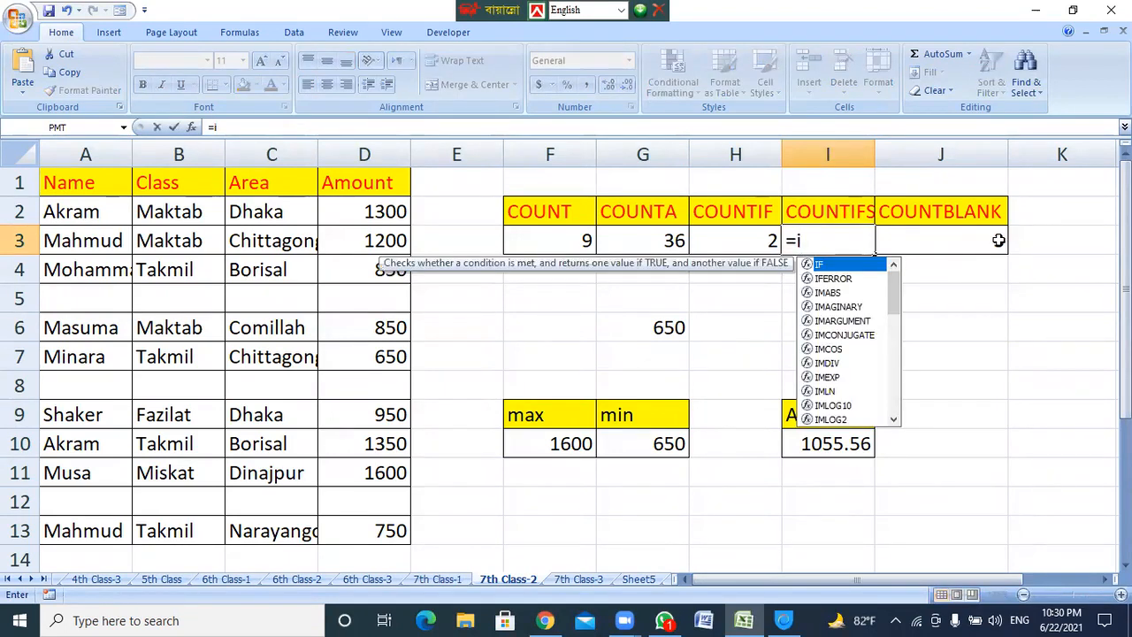
key("BackSpace")
type("couhjn")
key("BackSpace")
key("BackSpace")
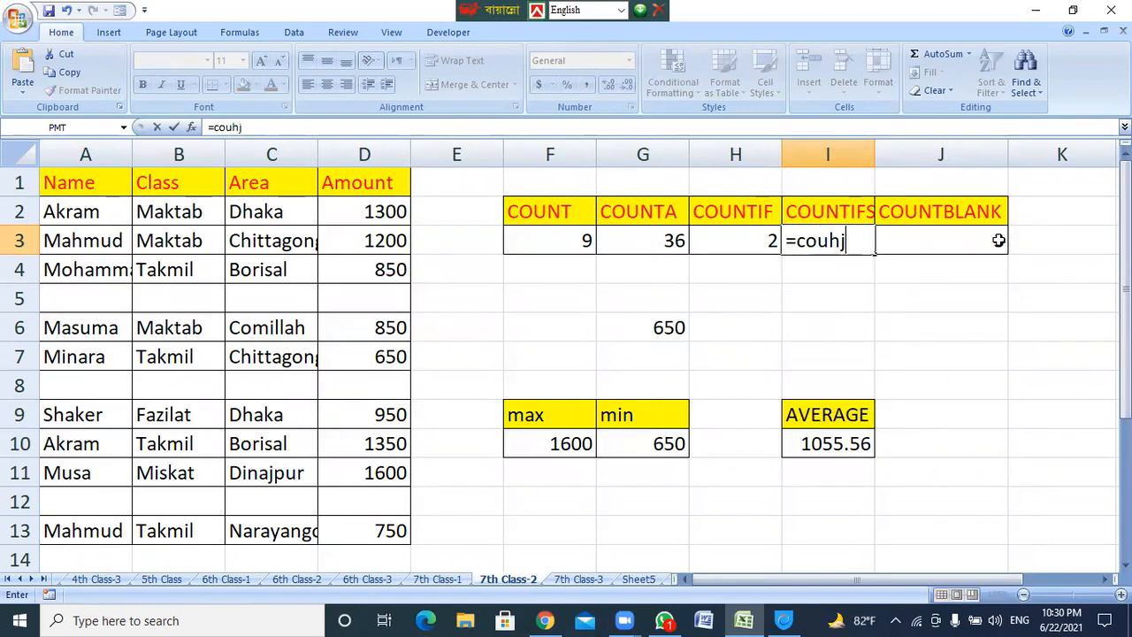
key("BackSpace")
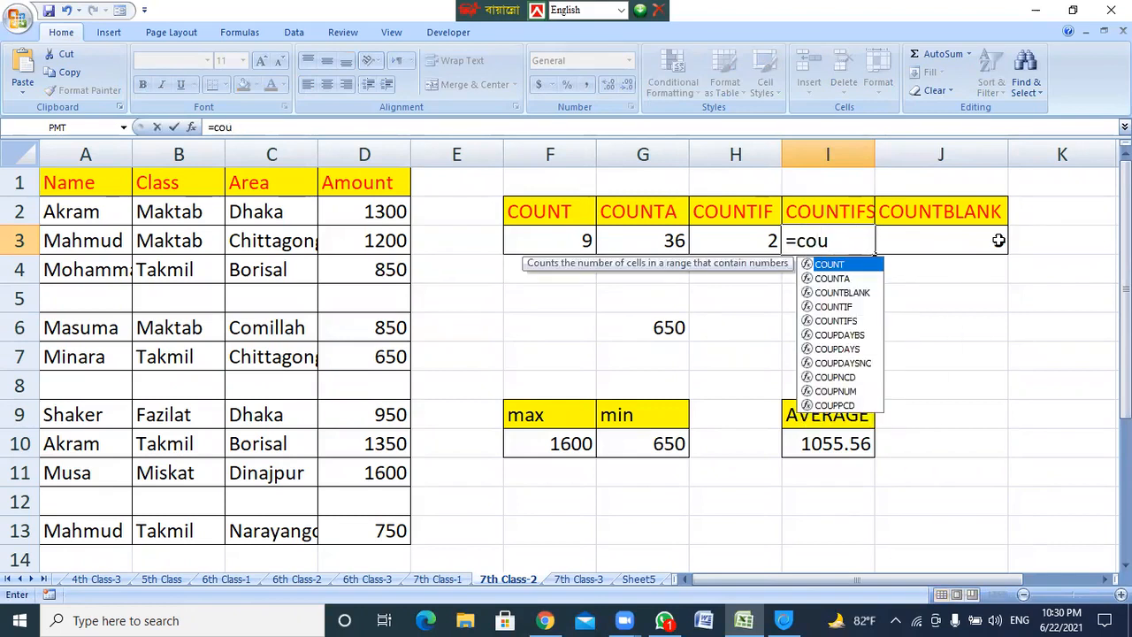
type("nt")
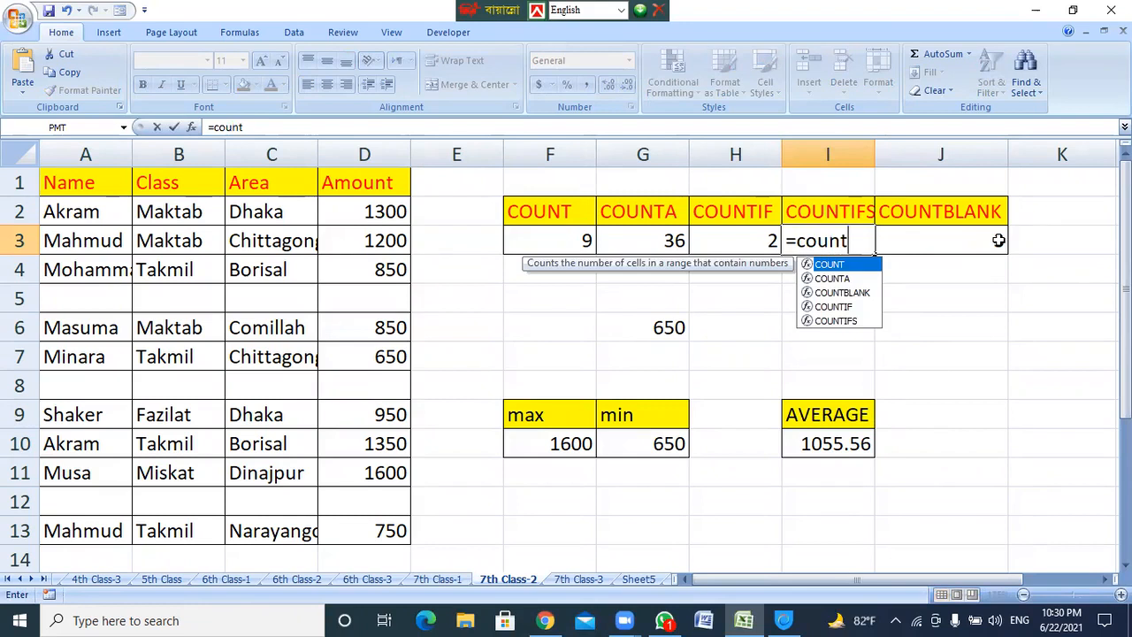
double_click(848, 321)
left_click(181, 154)
left_click(190, 132)
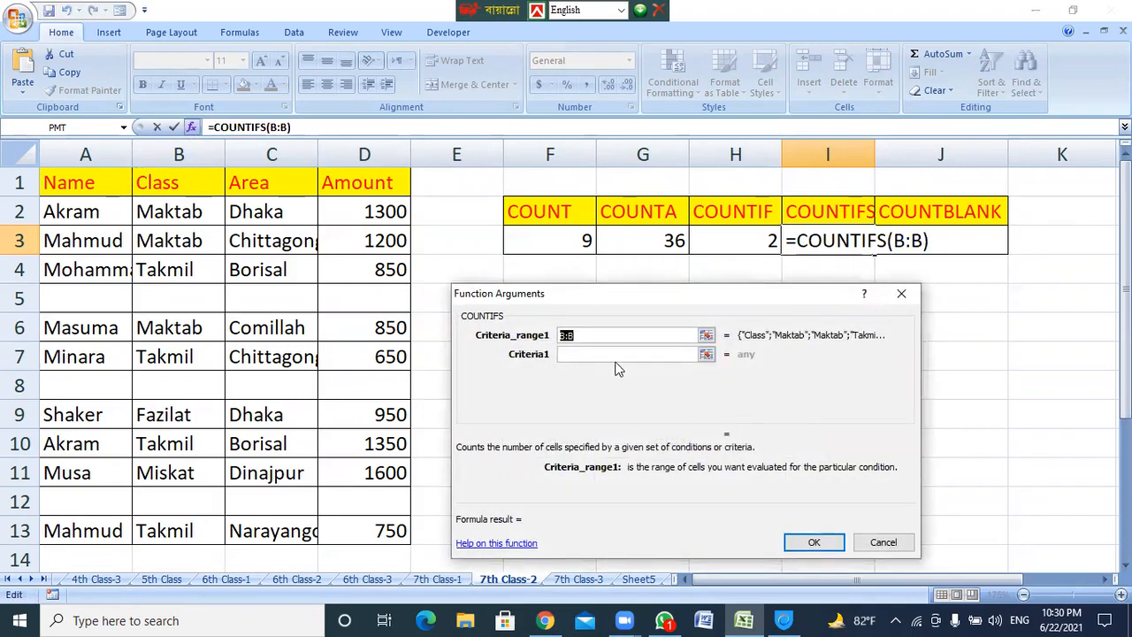
Set the first COUNTIFS criteria range to A2:A13 and its criteria to the name shown in A11.
key("BackSpace")
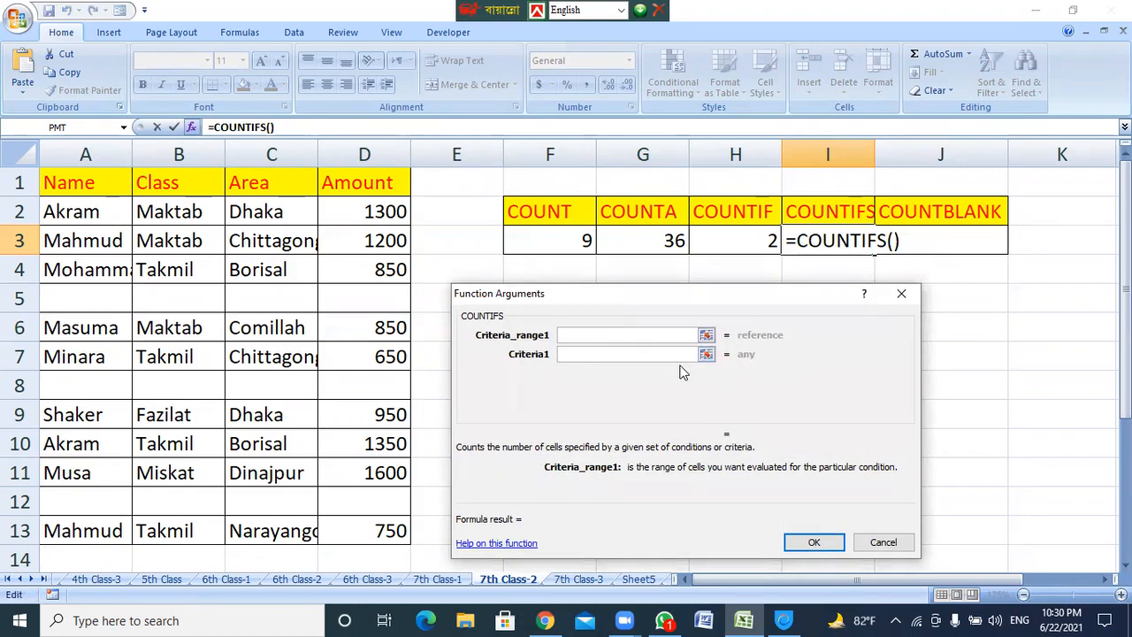
left_click(81, 218)
left_click_drag(81, 237, 87, 535)
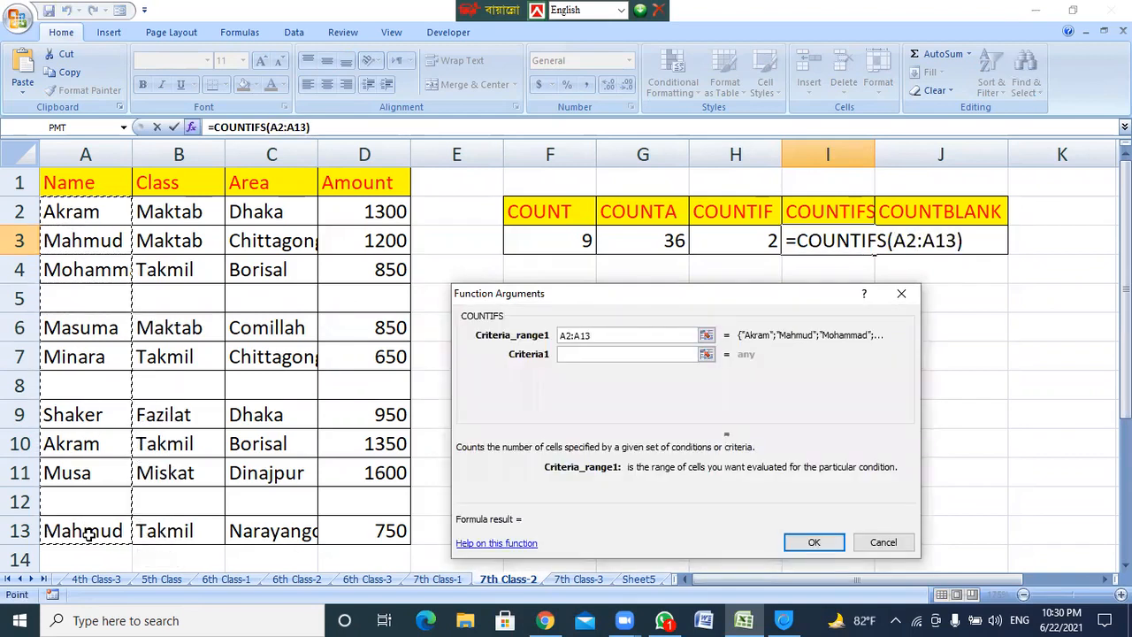
left_click(579, 354)
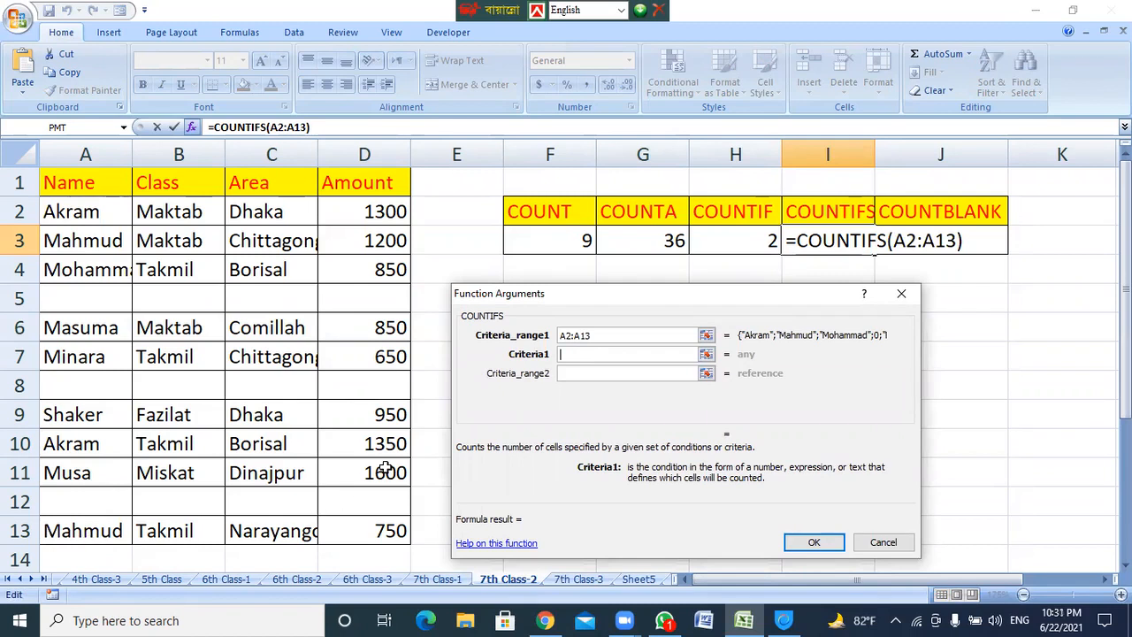
type("musa")
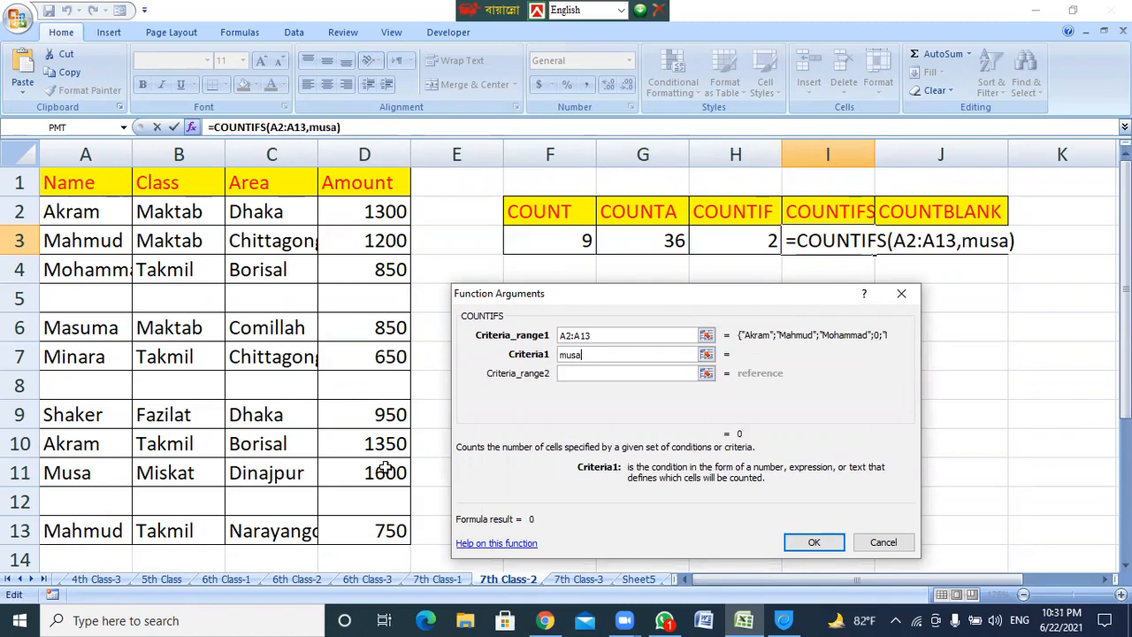
Set the second COUNTIFS criteria range to C2:C13 in the Area column.
left_click(582, 375)
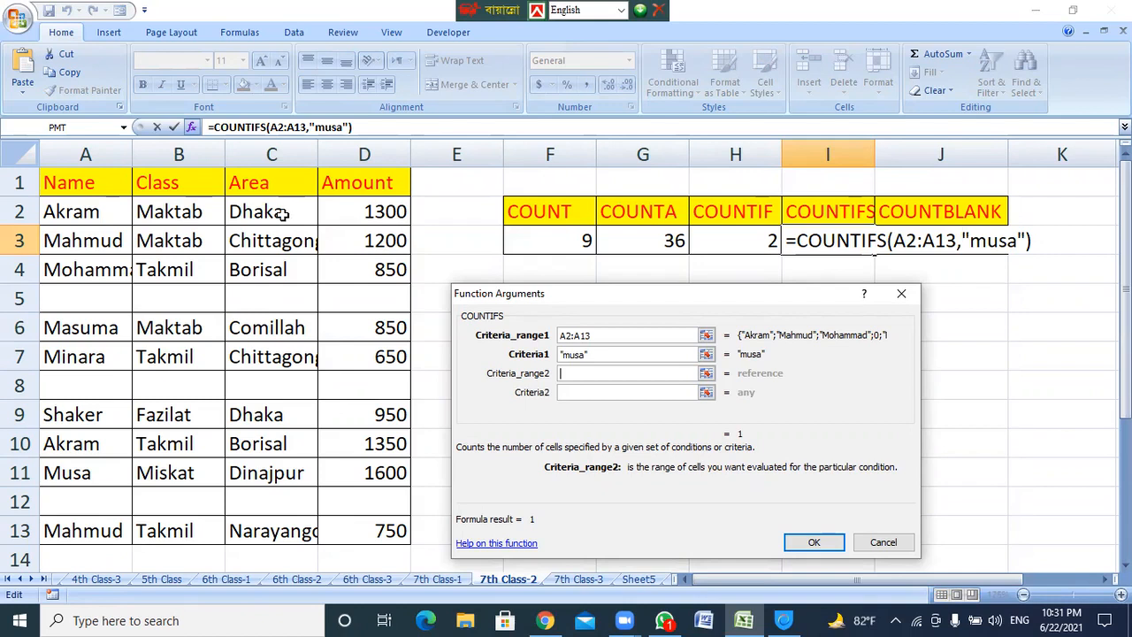
left_click_drag(282, 213, 267, 540)
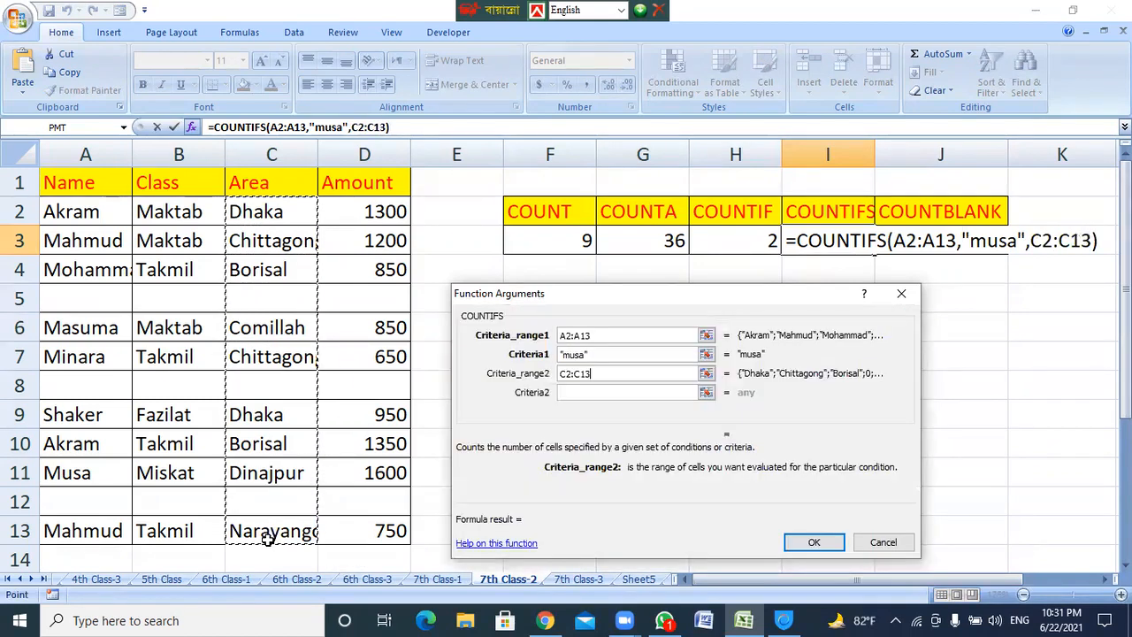
left_click(580, 393)
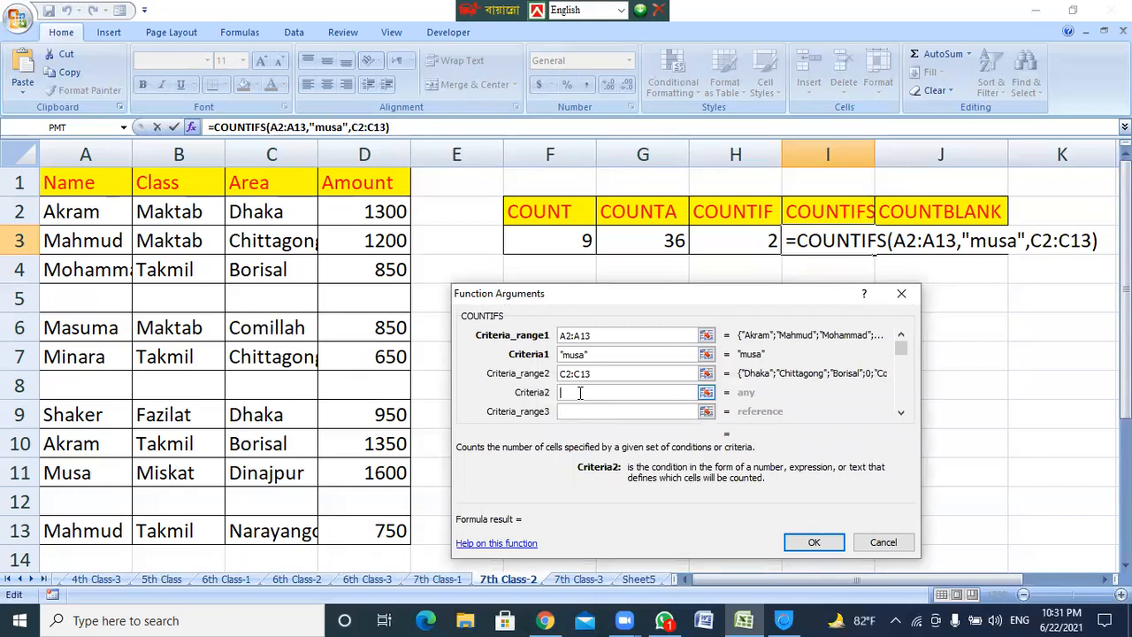
type("dhaka")
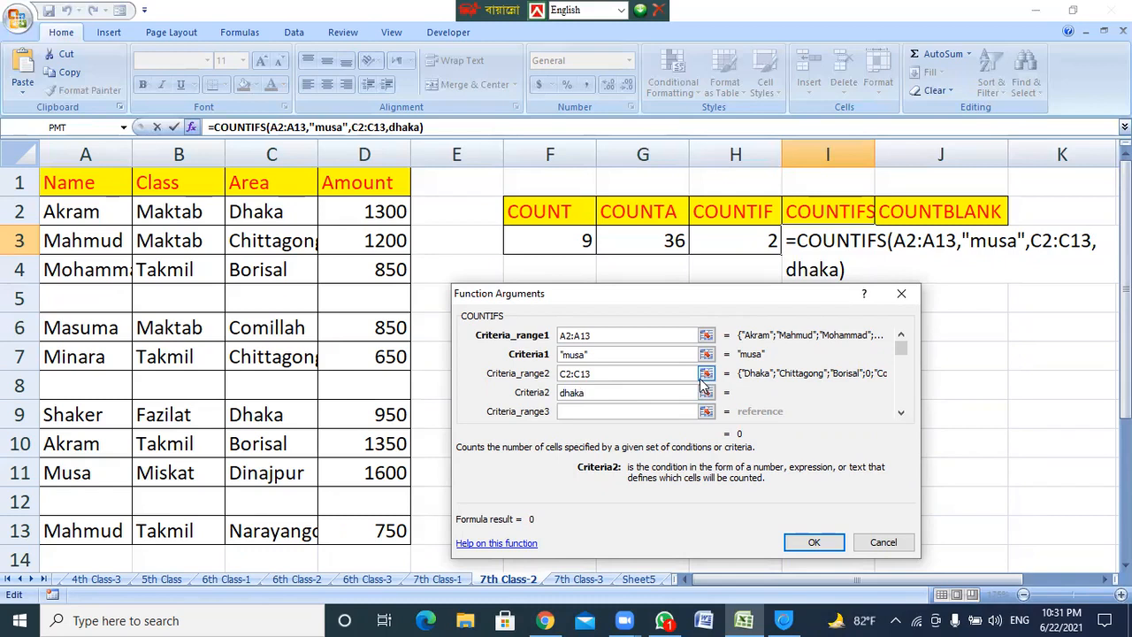
left_click_drag(611, 393, 548, 391)
type("mu")
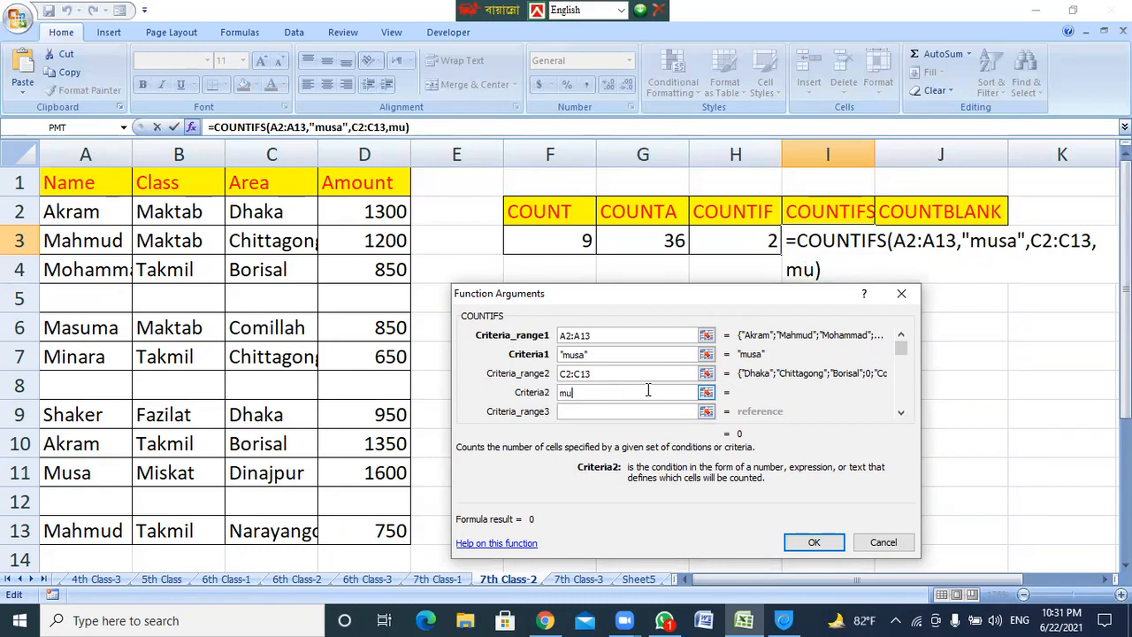
type("s")
key("BackSpace")
key("BackSpace")
key("BackSpace")
Set the second COUNTIFS criteria to dinajpur and complete the formula in I3.
type("dina")
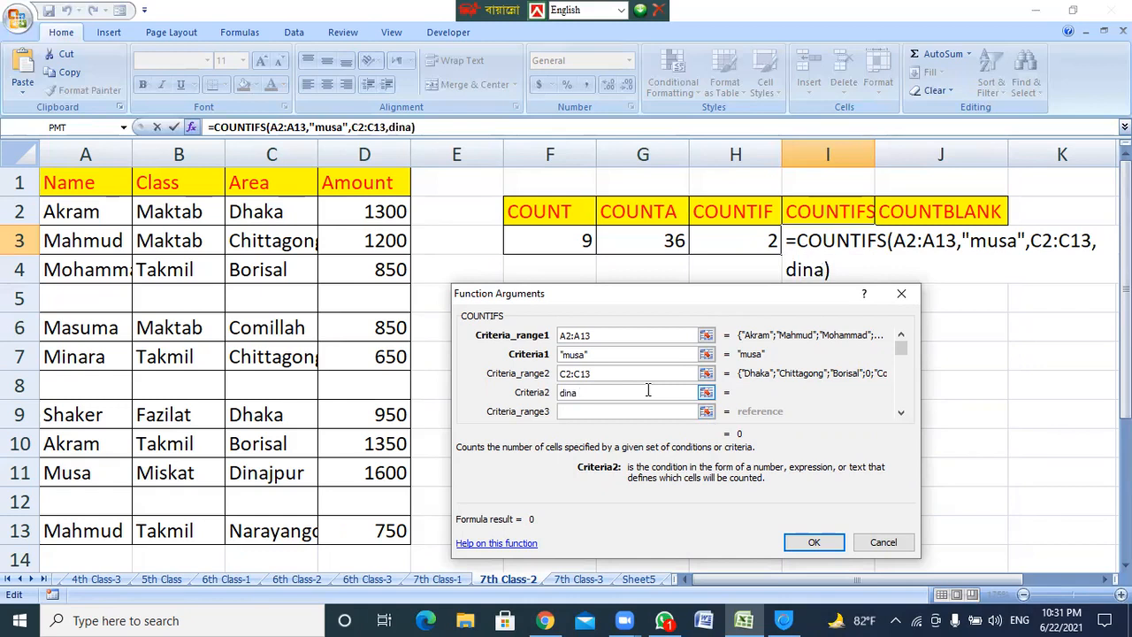
key("BackSpace")
key("BackSpace")
key("BackSpace")
type("inajpu")
key("BackSpace")
type("ur")
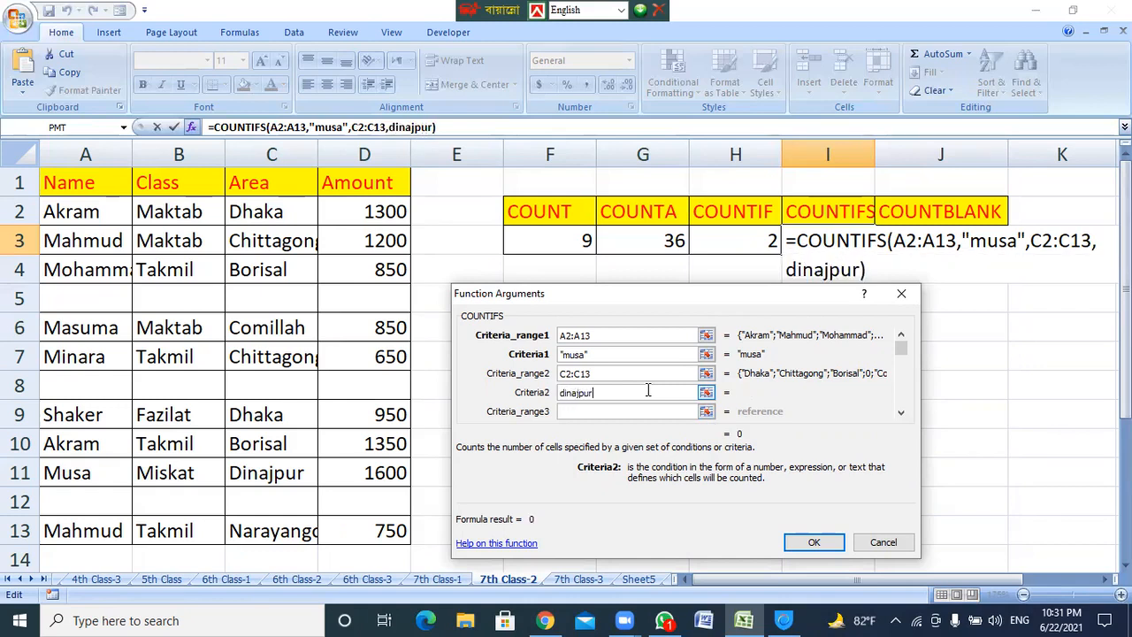
left_click(813, 541)
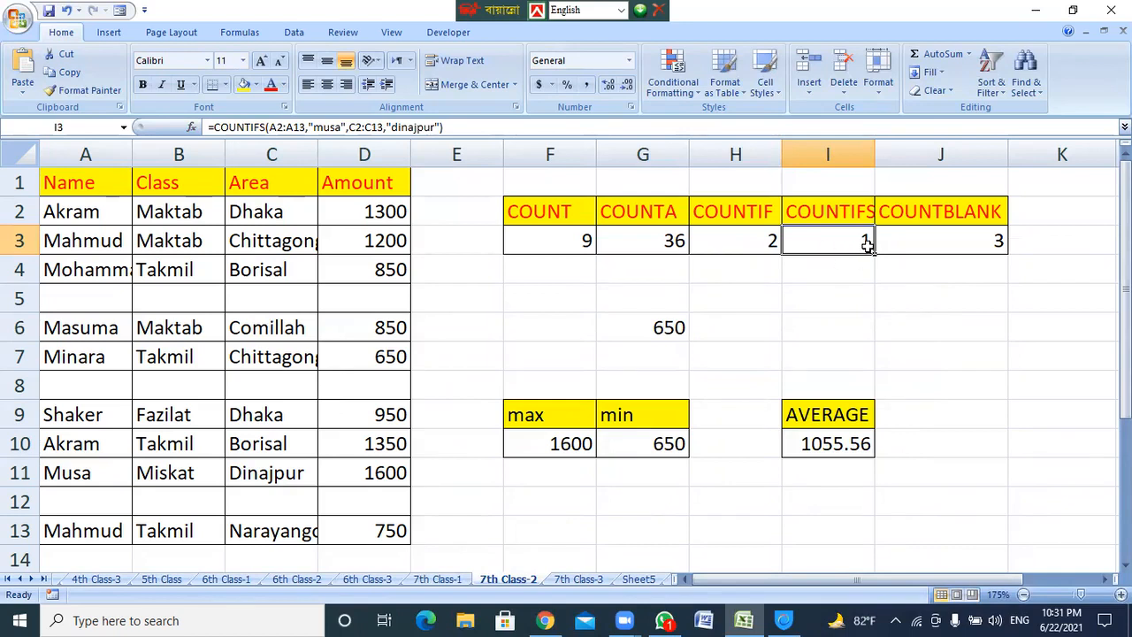
Copy the name, class and area from A11:C11 into A12:C12 and check the COUNTIFS in I3.
left_click(79, 474)
left_click_drag(171, 474, 273, 472)
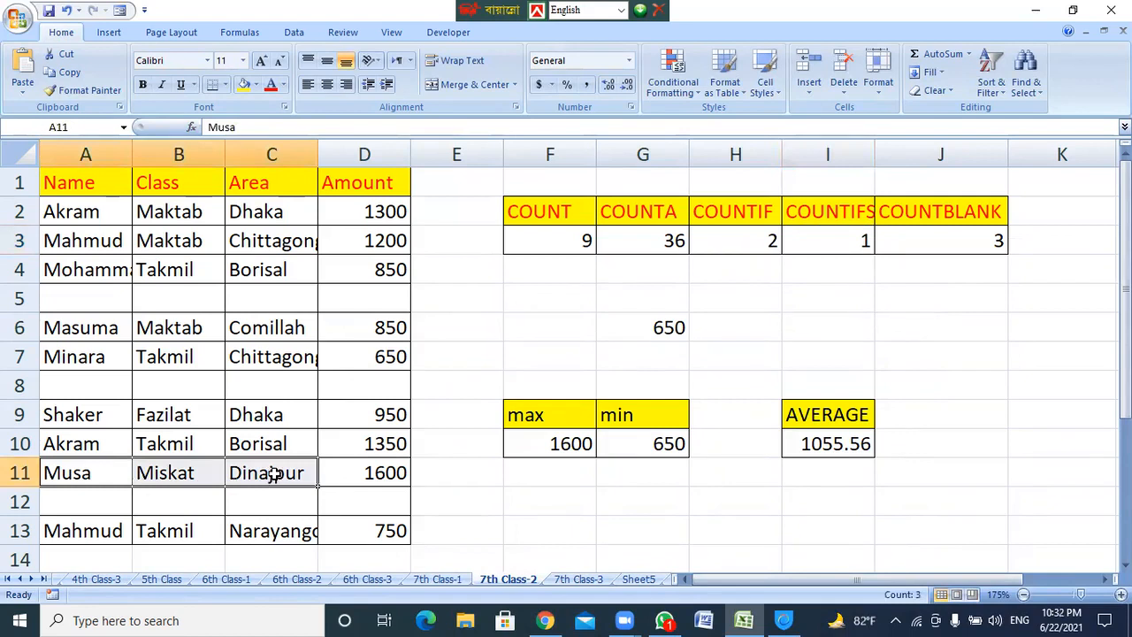
key("ctrl+c")
left_click_drag(95, 501, 260, 505)
key("Return")
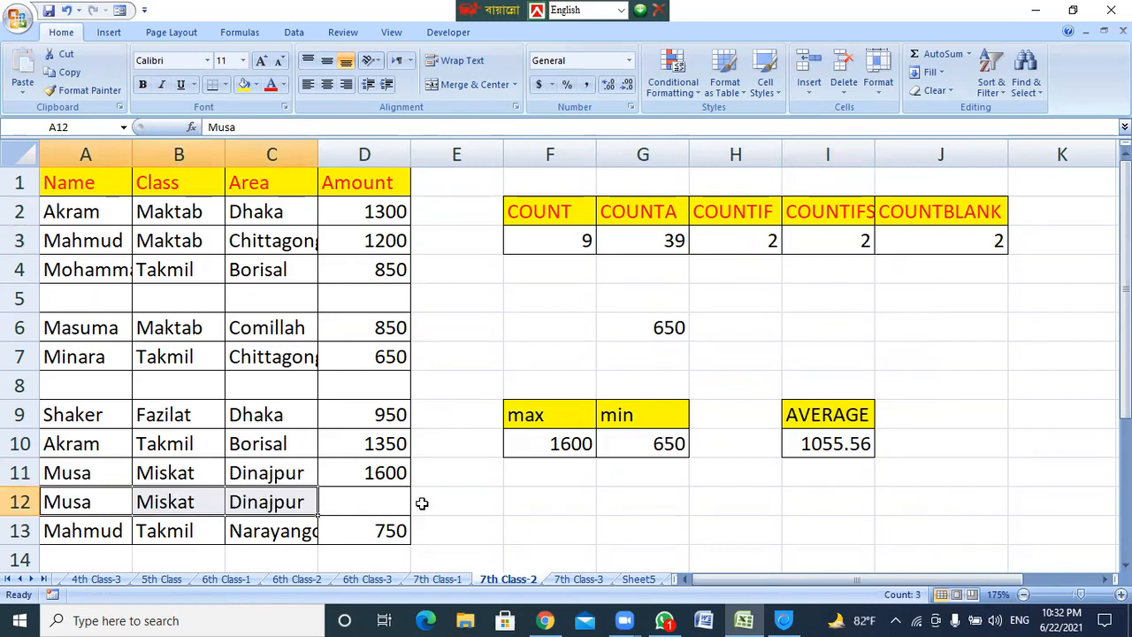
left_click(820, 248)
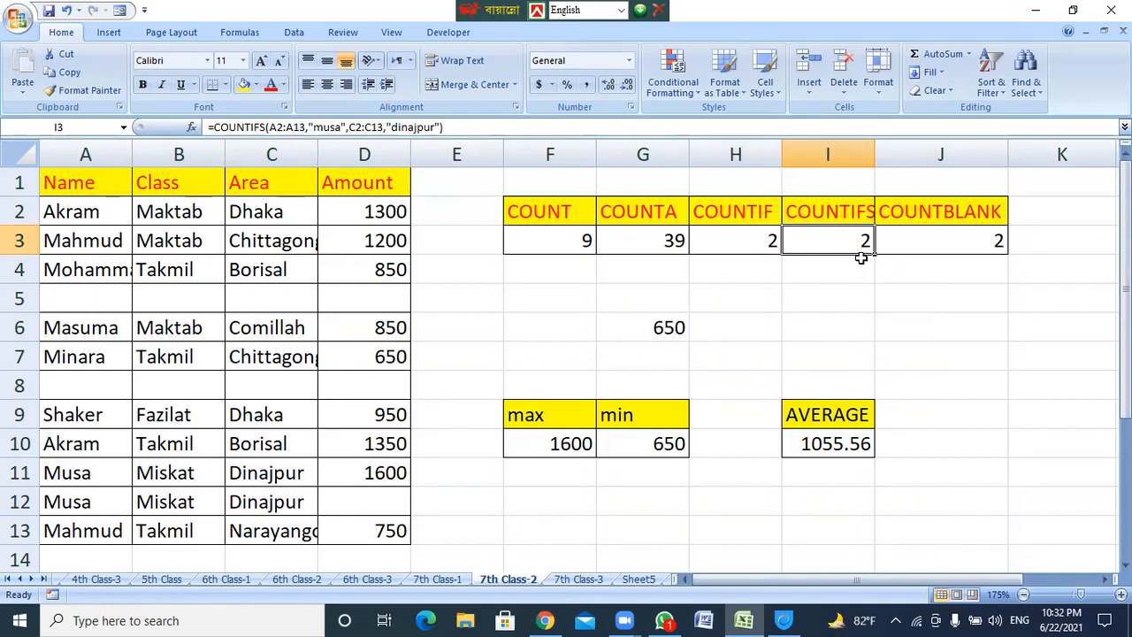
Copy the name, class and area from A12:C12 into A8:C8 and check the COUNTIFS, COUNTA and COUNT formulas in row 3.
left_click_drag(90, 492, 278, 502)
key("ctrl+c")
left_click(80, 381)
left_click_drag(81, 382, 298, 386)
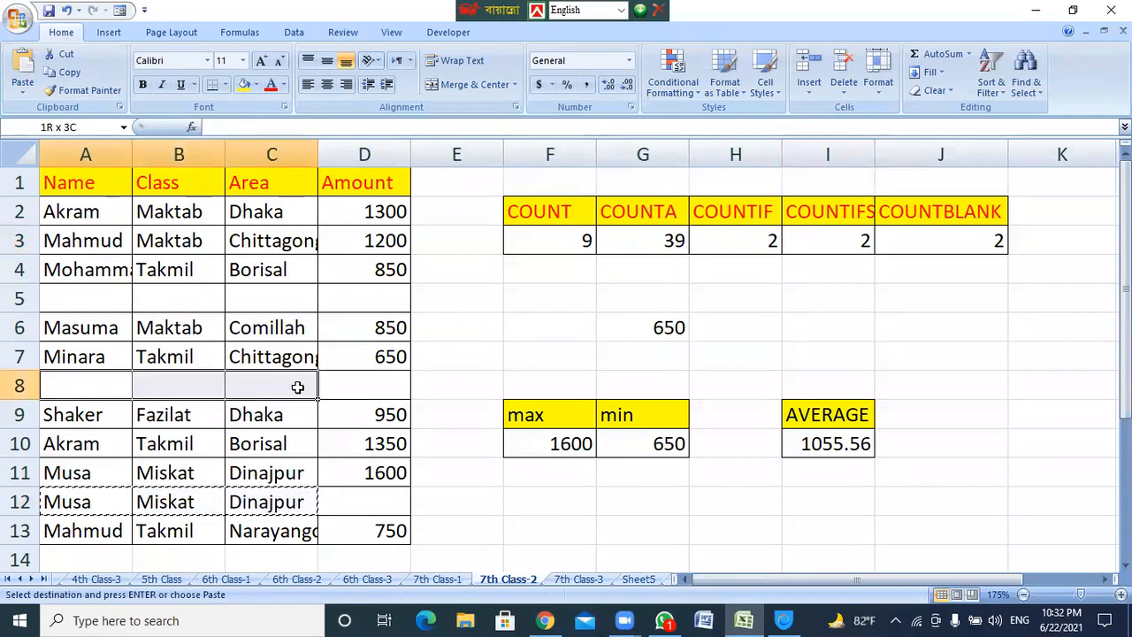
key("Return")
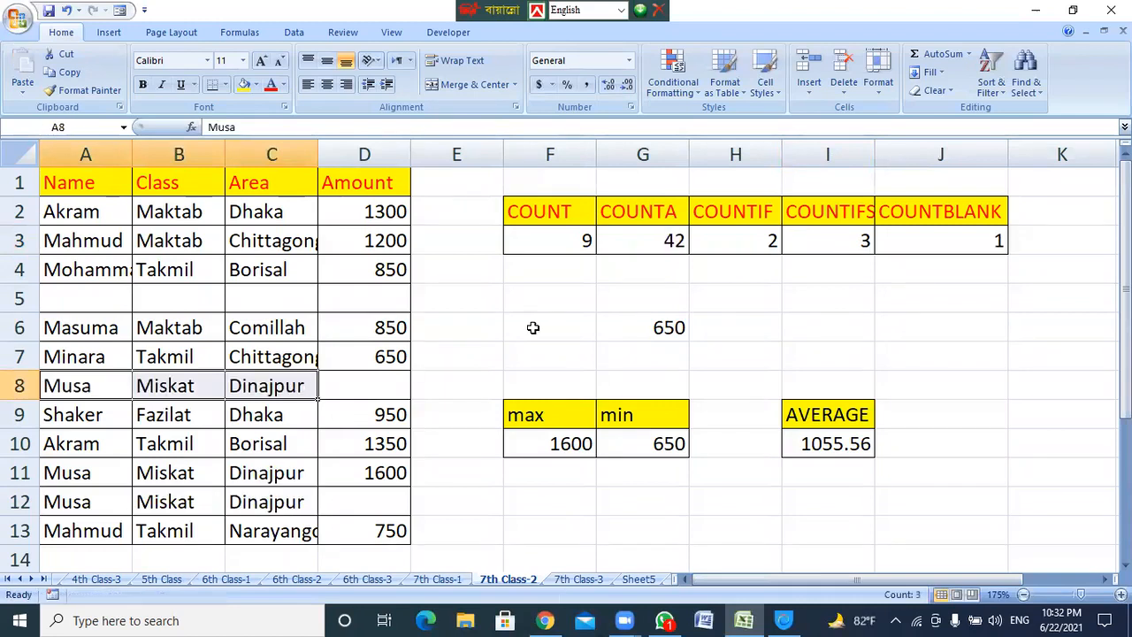
left_click(854, 240)
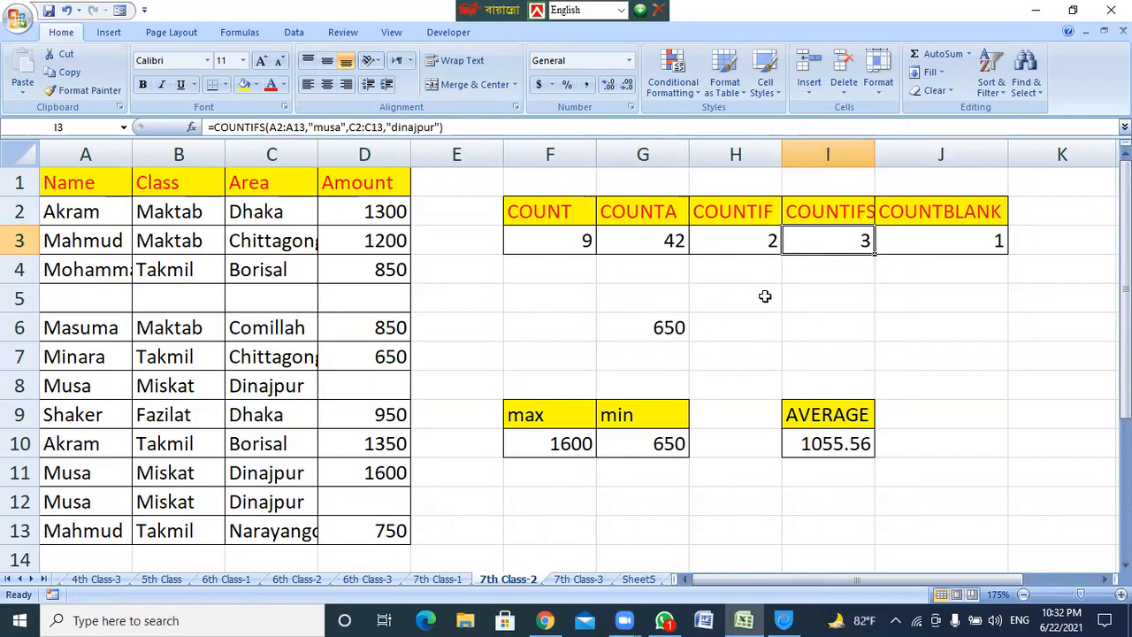
left_click(668, 246)
left_click_drag(79, 214, 368, 529)
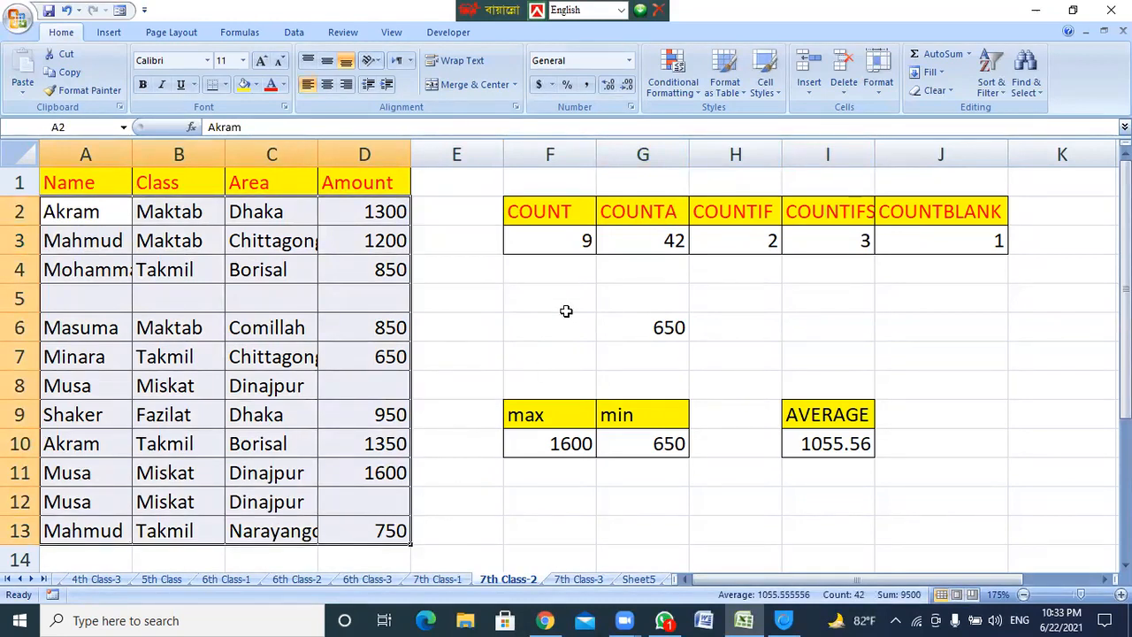
left_click(578, 238)
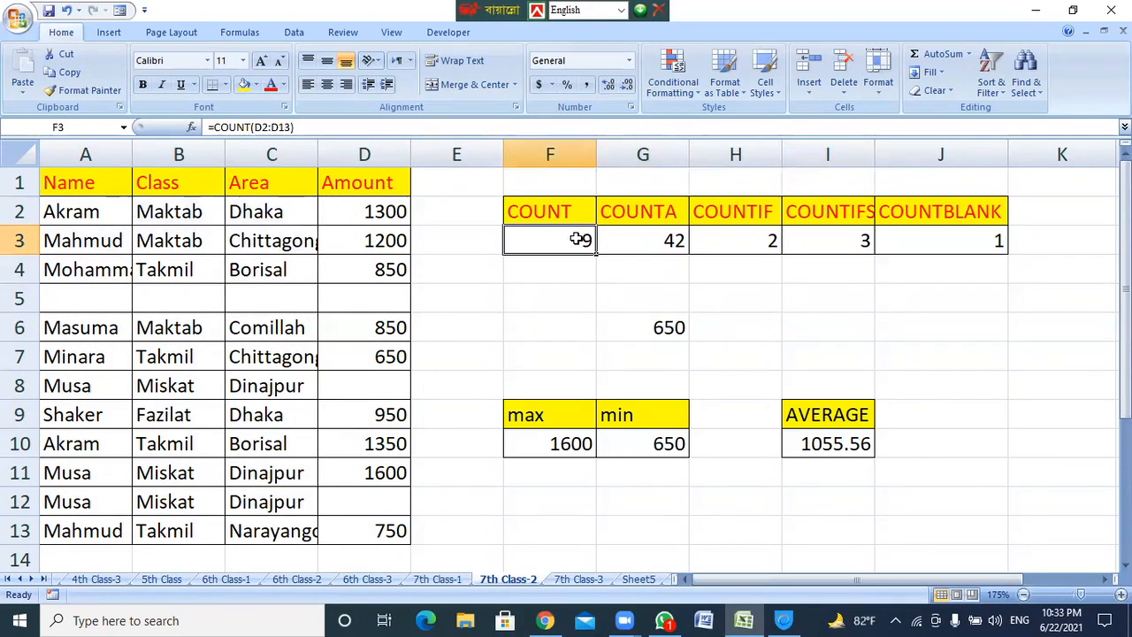
Undo the row copies in A8:C8 and A12:C12 and restore the previous COUNTIFS formula in I3.
left_click(475, 378)
key("ctrl+z")
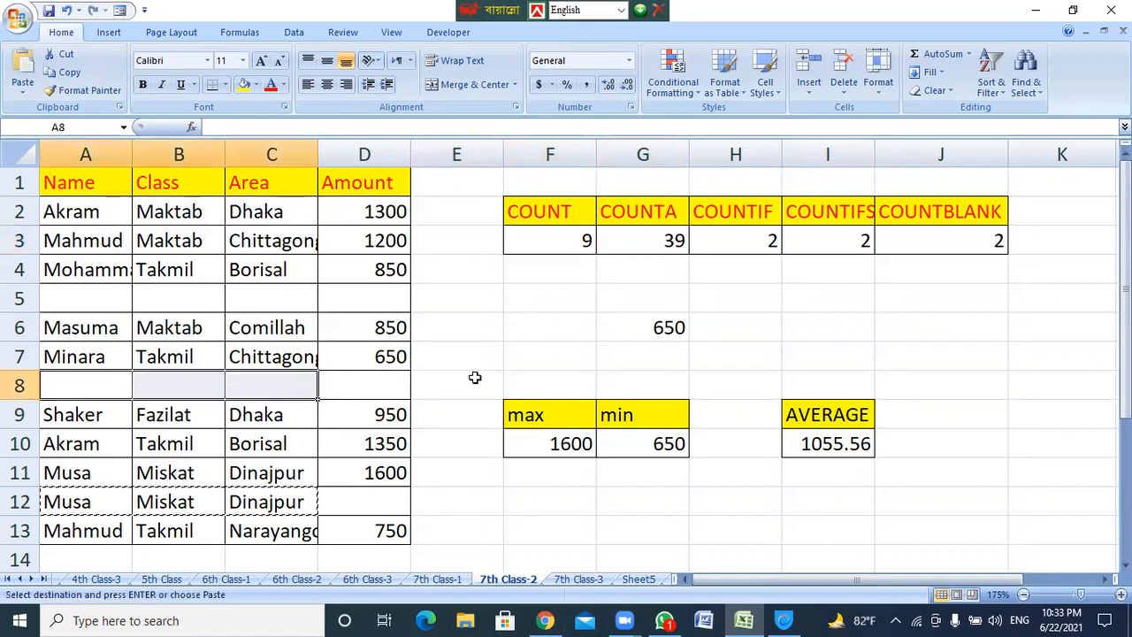
key("ctrl+z")
key("ctrl+z")
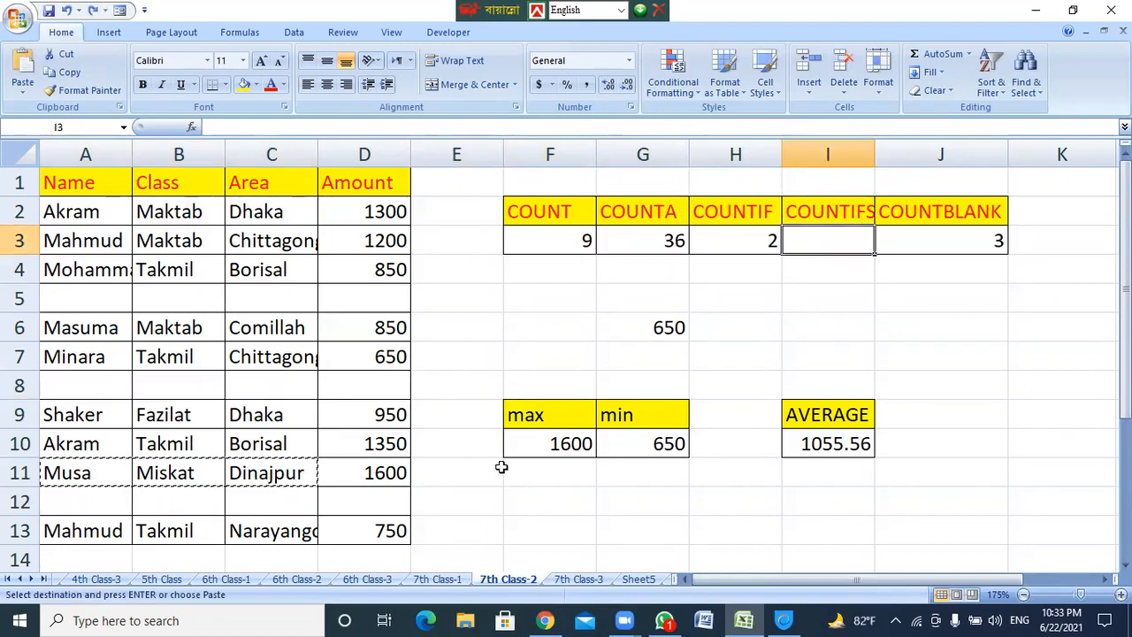
key("Return")
left_click(545, 520)
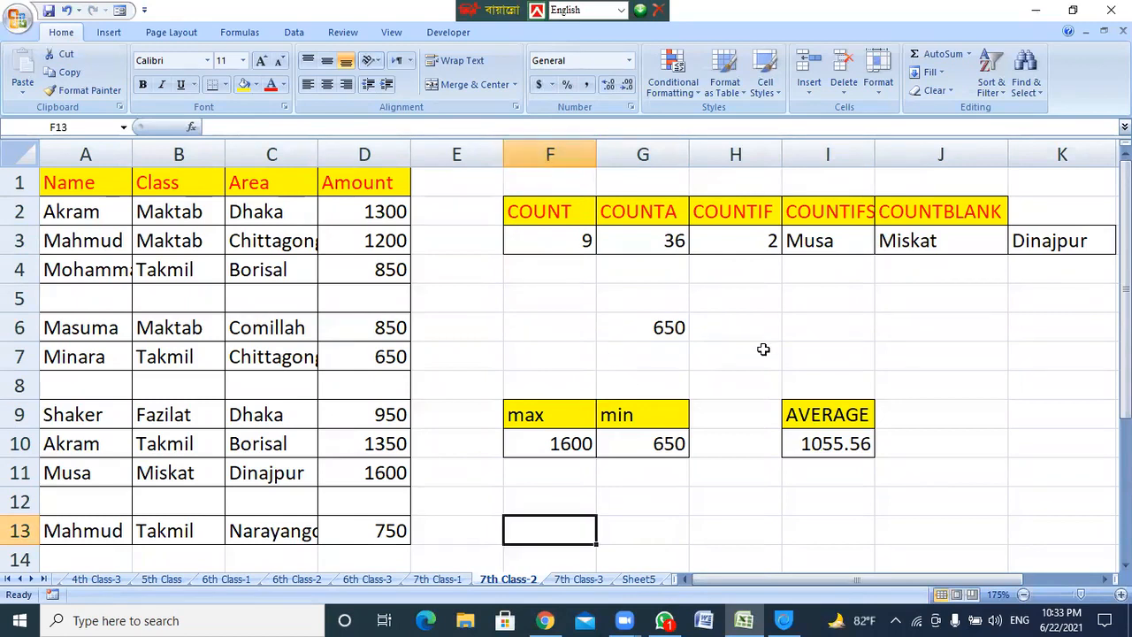
left_click(720, 384)
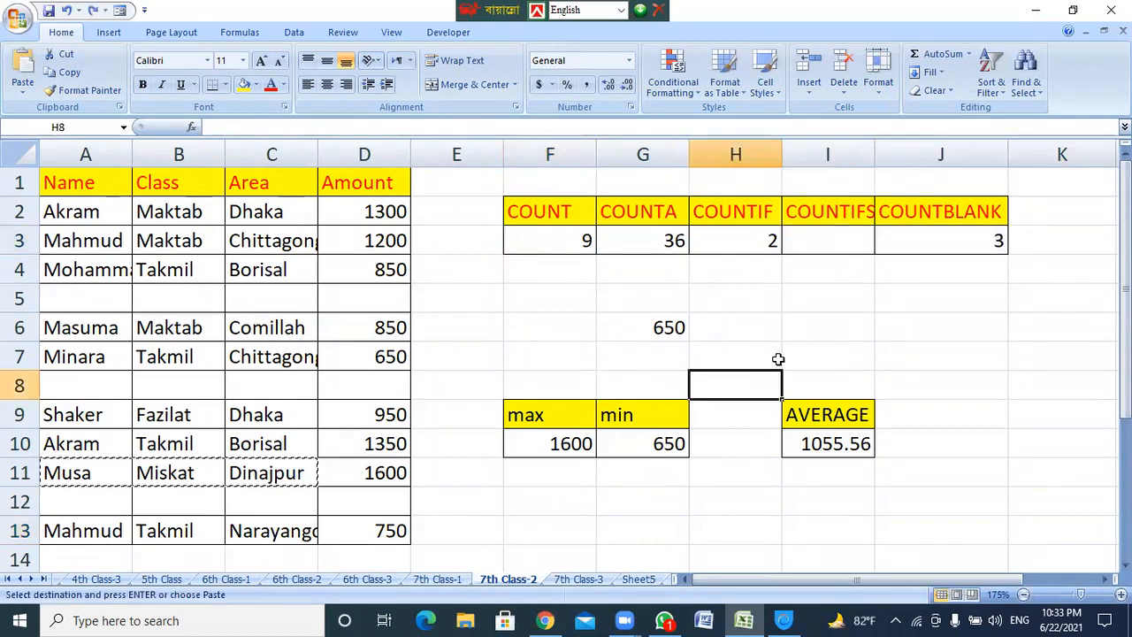
key("ctrl+z")
left_click(836, 326)
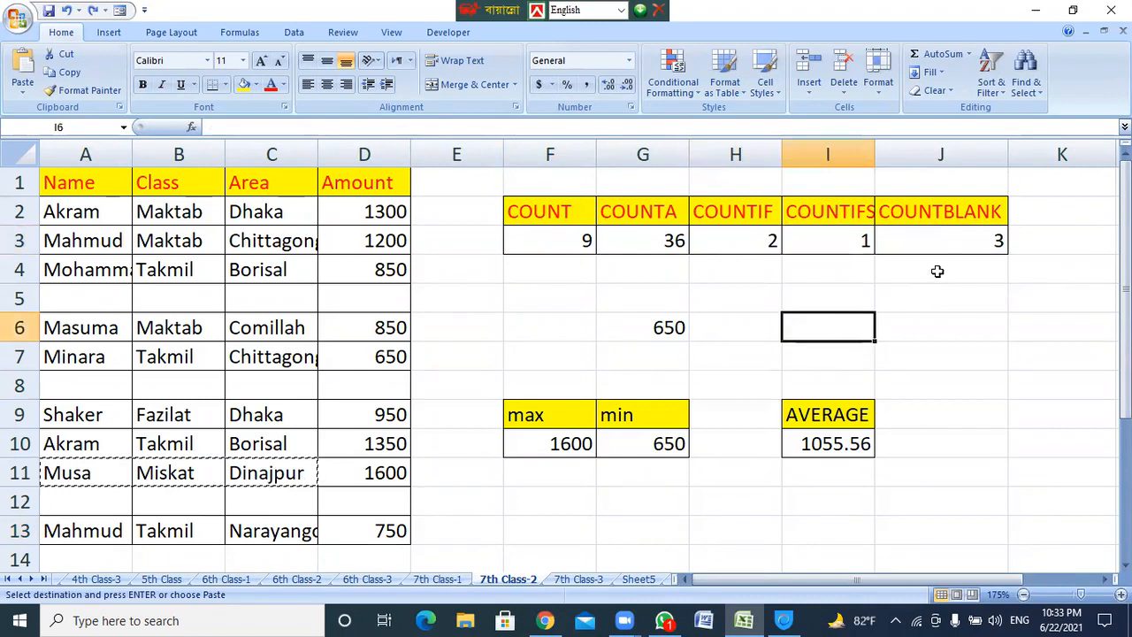
Review the COUNTBLANK, COUNT and COUNTA formulas in row 3 and select the data table A1:D13 for comparison.
left_click(938, 240)
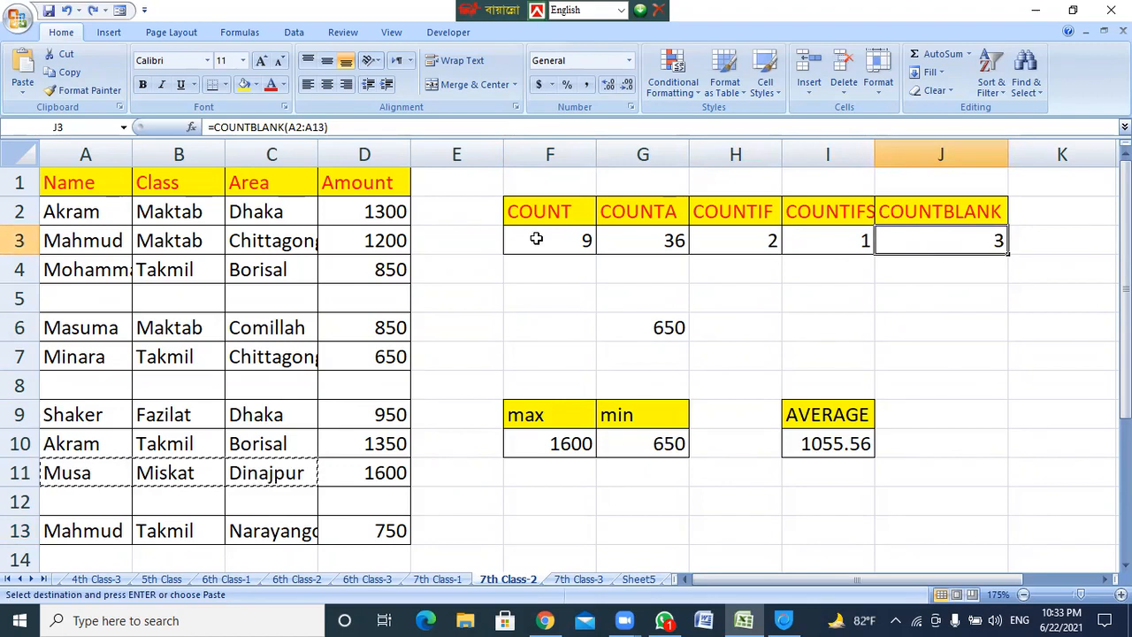
left_click(576, 245)
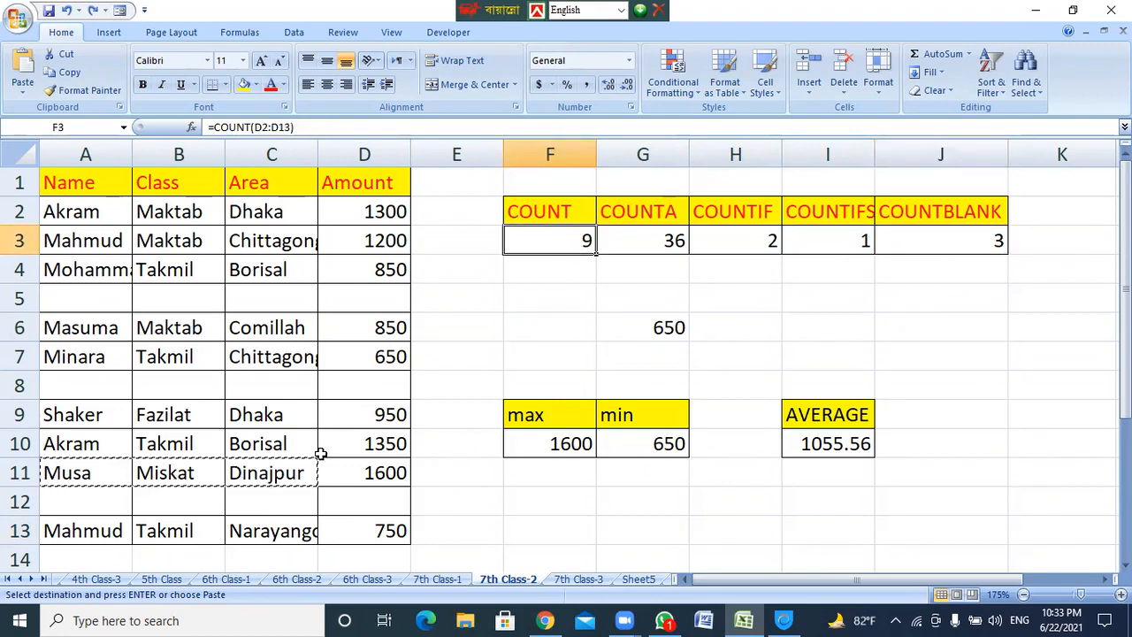
left_click(662, 246)
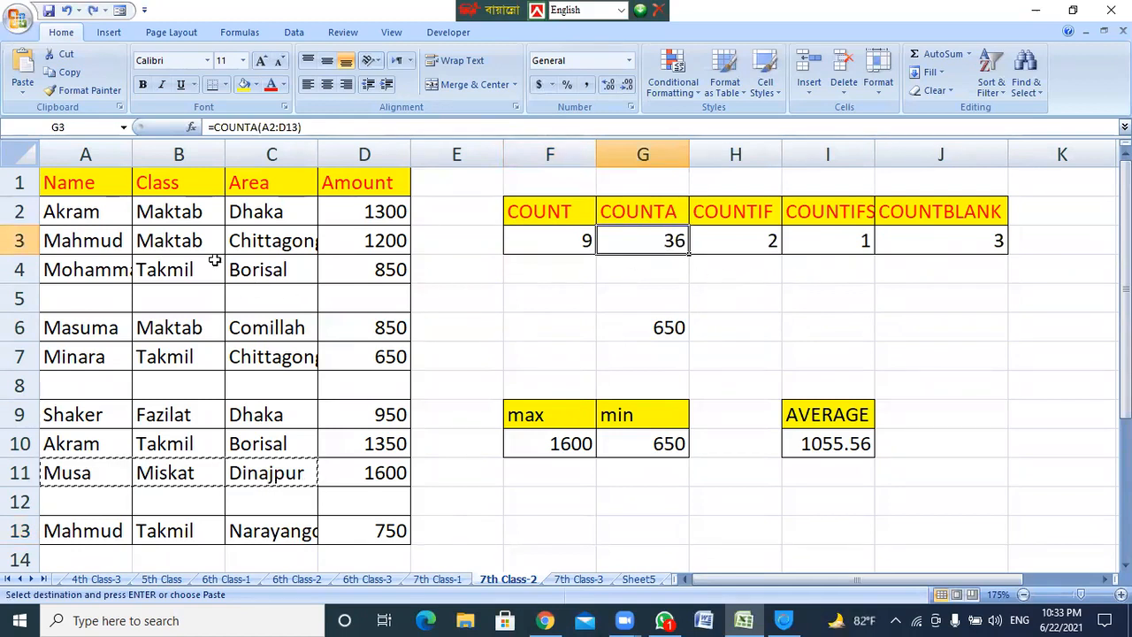
left_click_drag(79, 193, 390, 528)
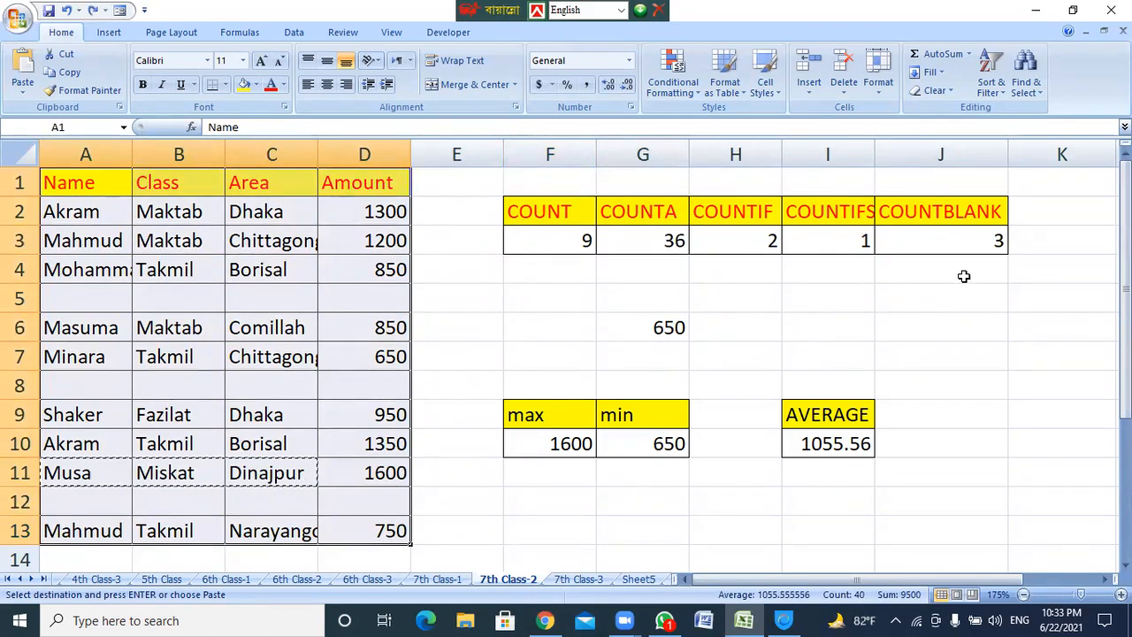
Replace the formula in J3 with COUNTBLANK over A2:D13 and check it.
left_click(964, 246)
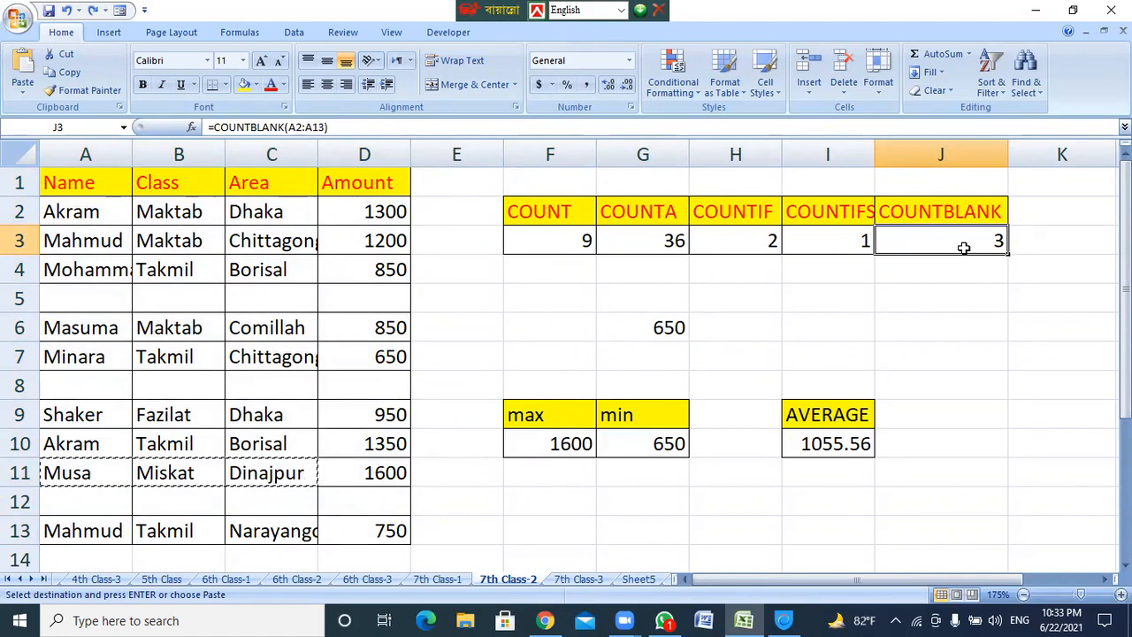
type("=")
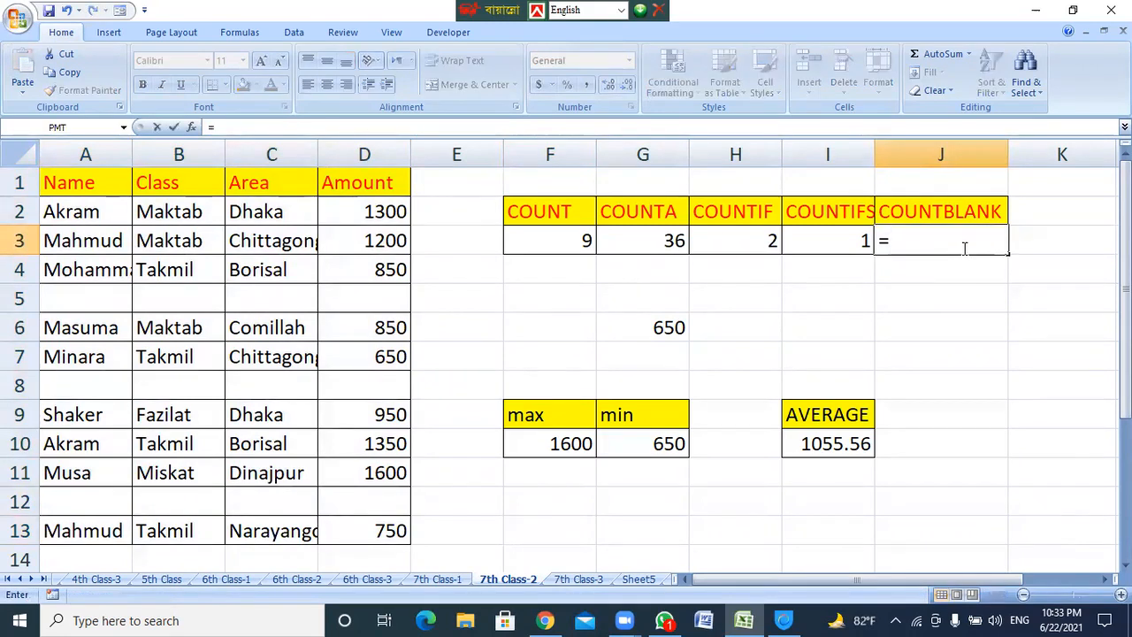
type("coun")
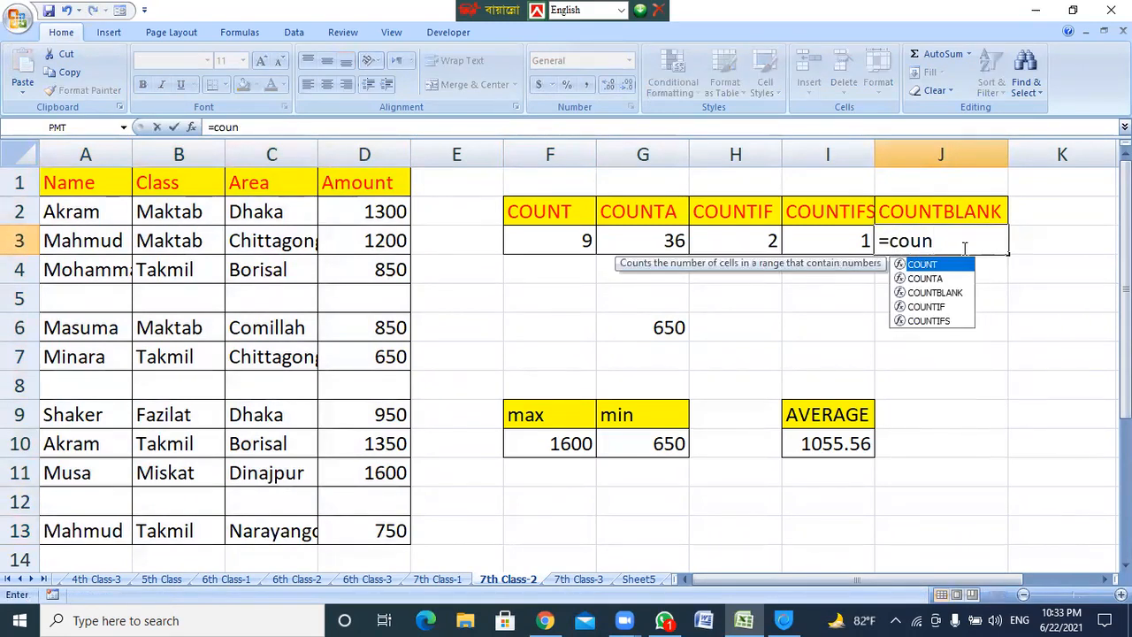
double_click(937, 292)
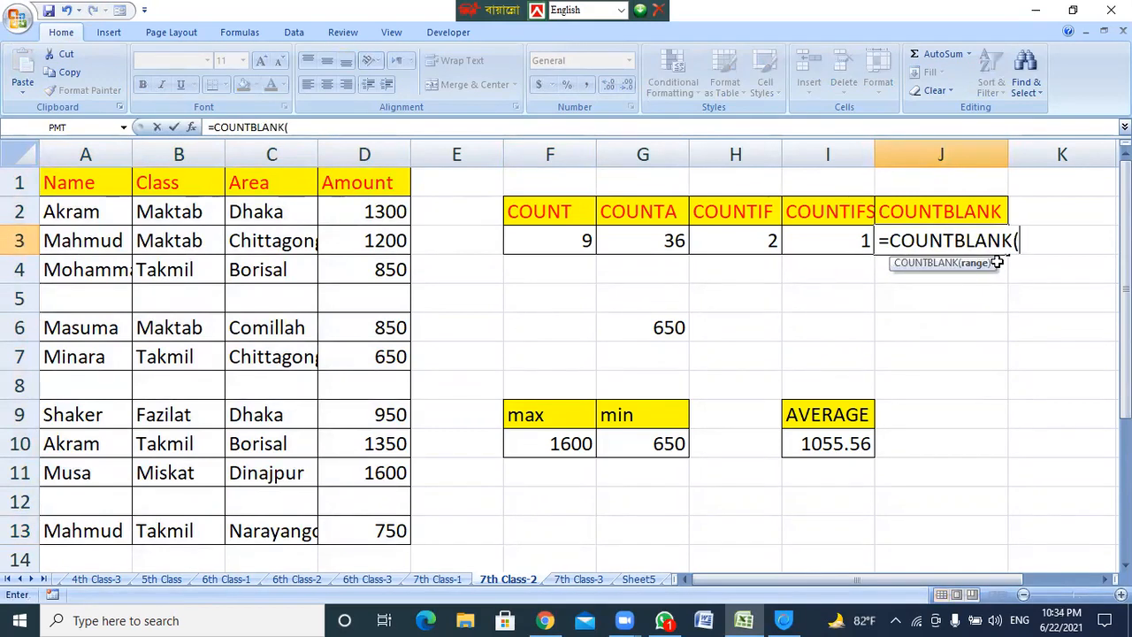
left_click(64, 214)
left_click_drag(200, 221, 382, 536)
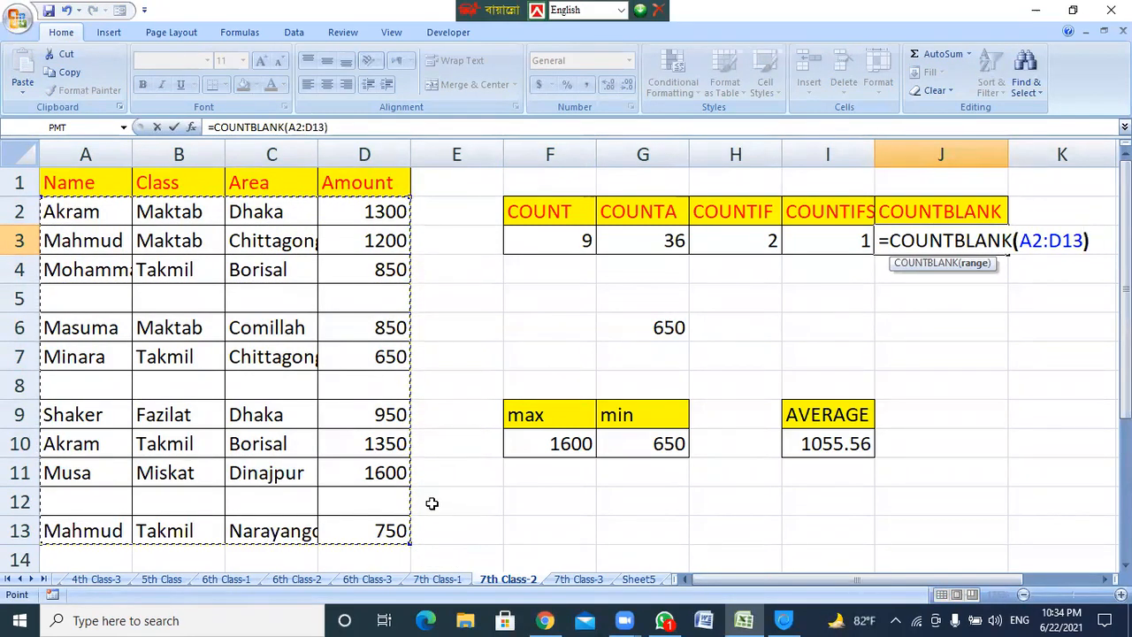
type(")")
key("Return")
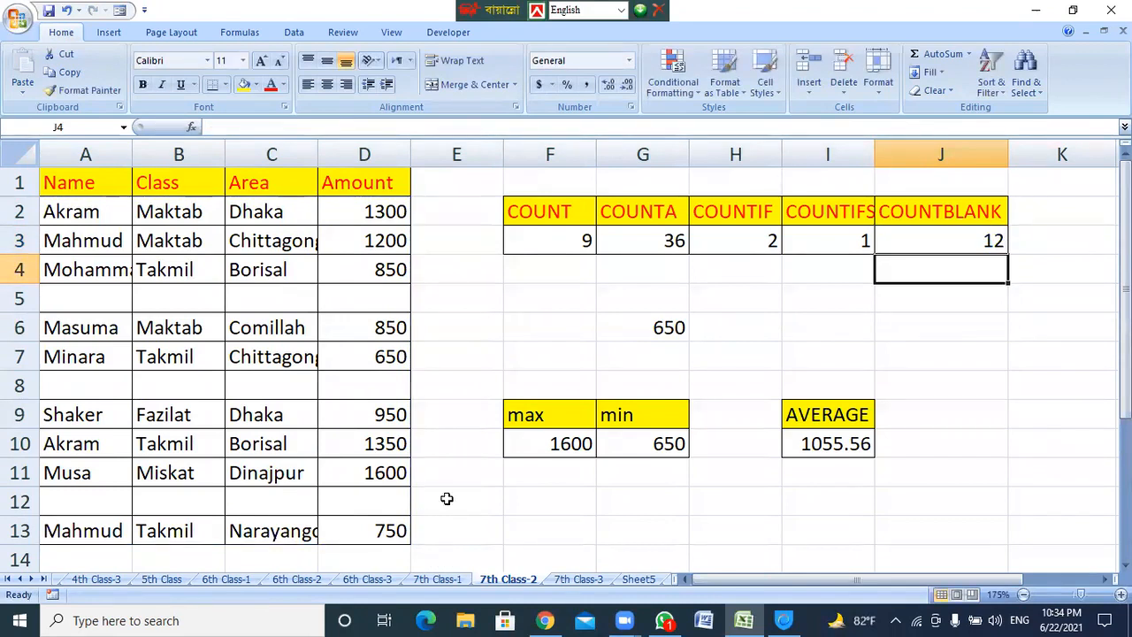
left_click(915, 237)
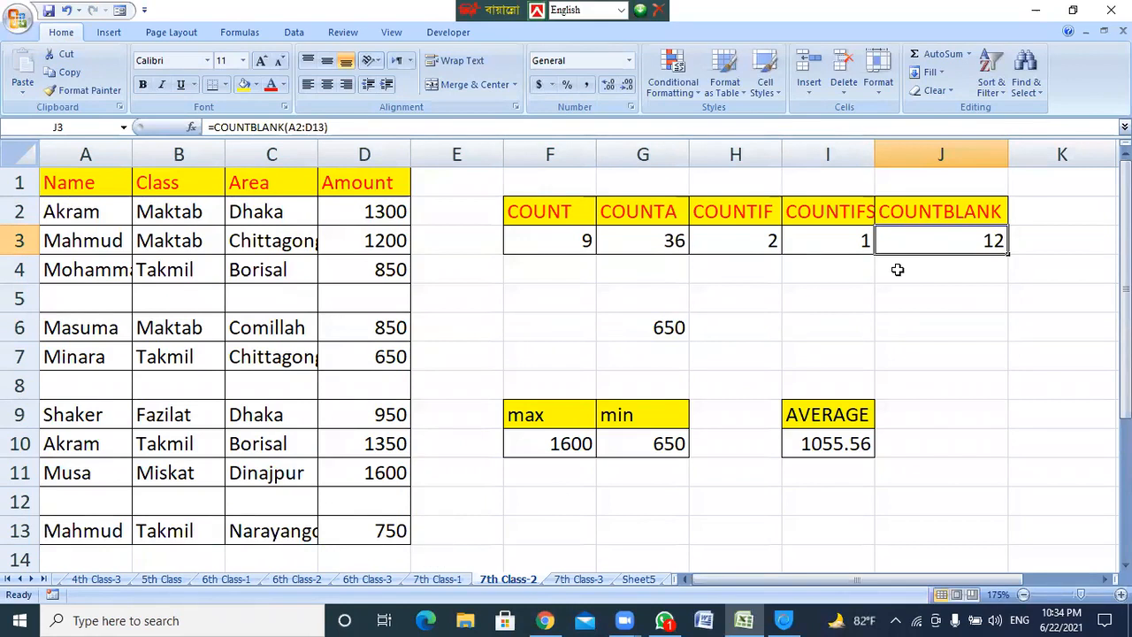
Compare the data in A2:D13 with the COUNTA, COUNT, COUNTIF and COUNTIFS formulas and review the headings in F2:J2.
left_click_drag(70, 211, 379, 529)
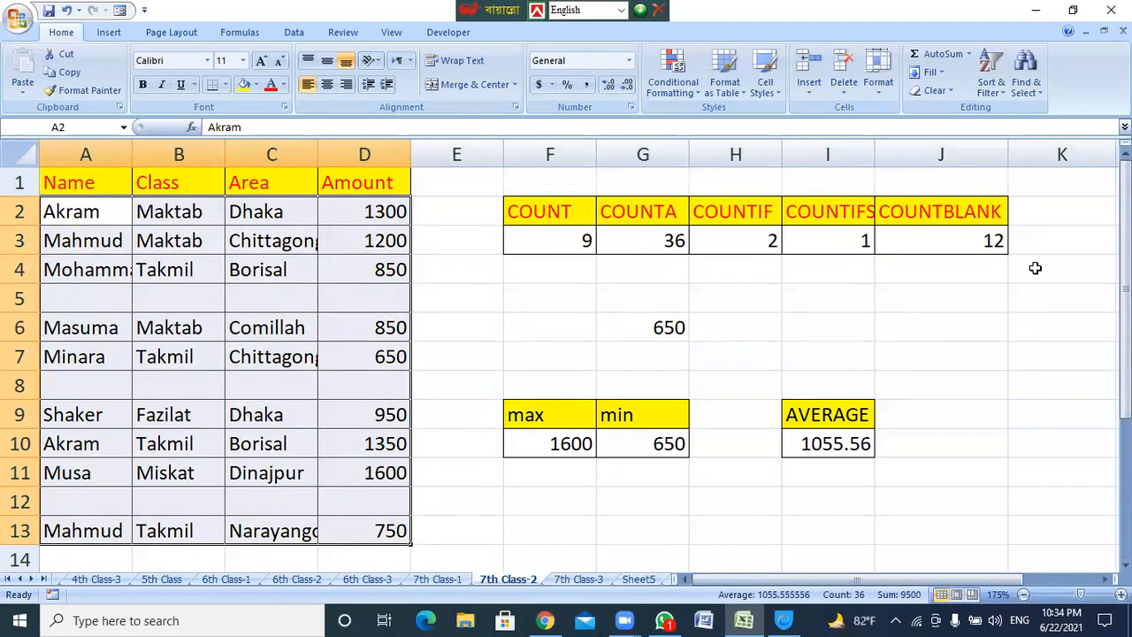
left_click(662, 241)
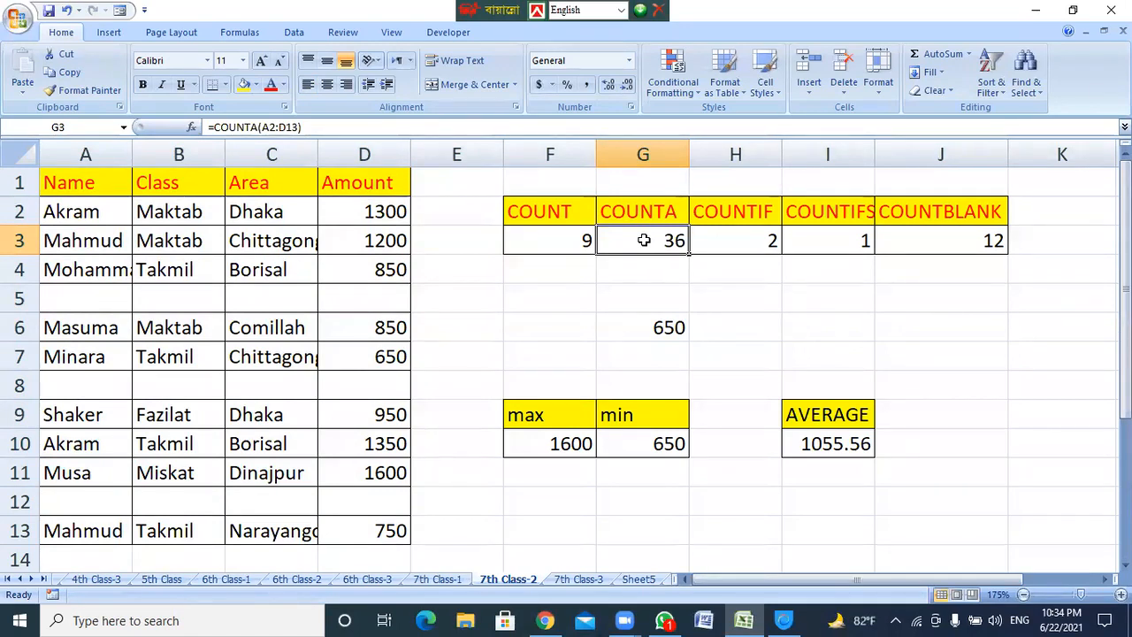
left_click(571, 239)
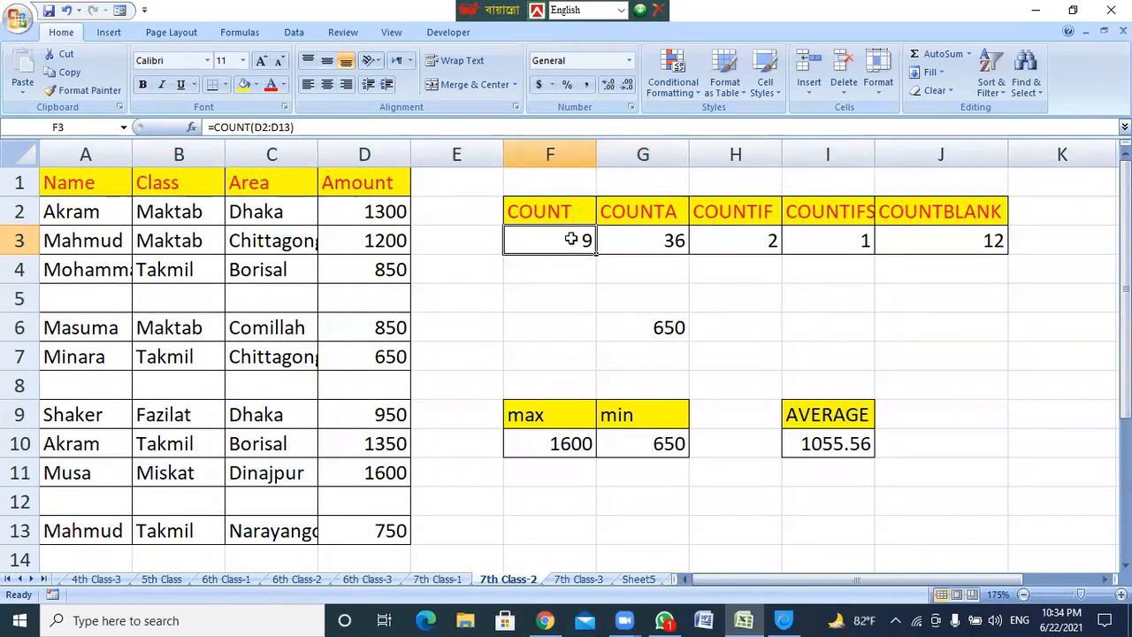
left_click(768, 240)
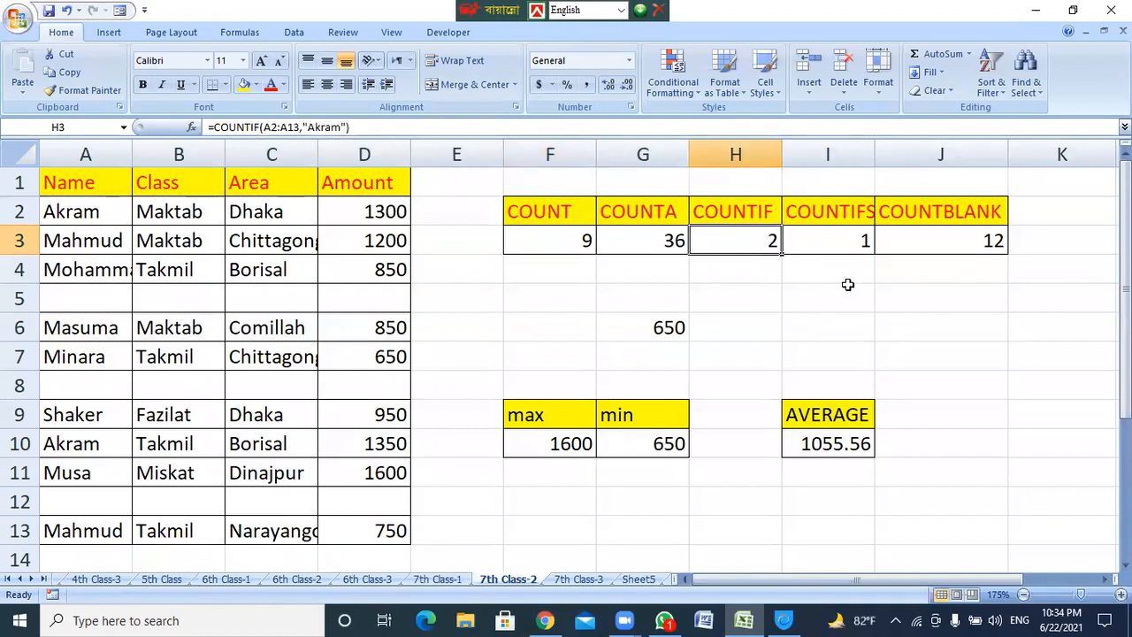
left_click(847, 243)
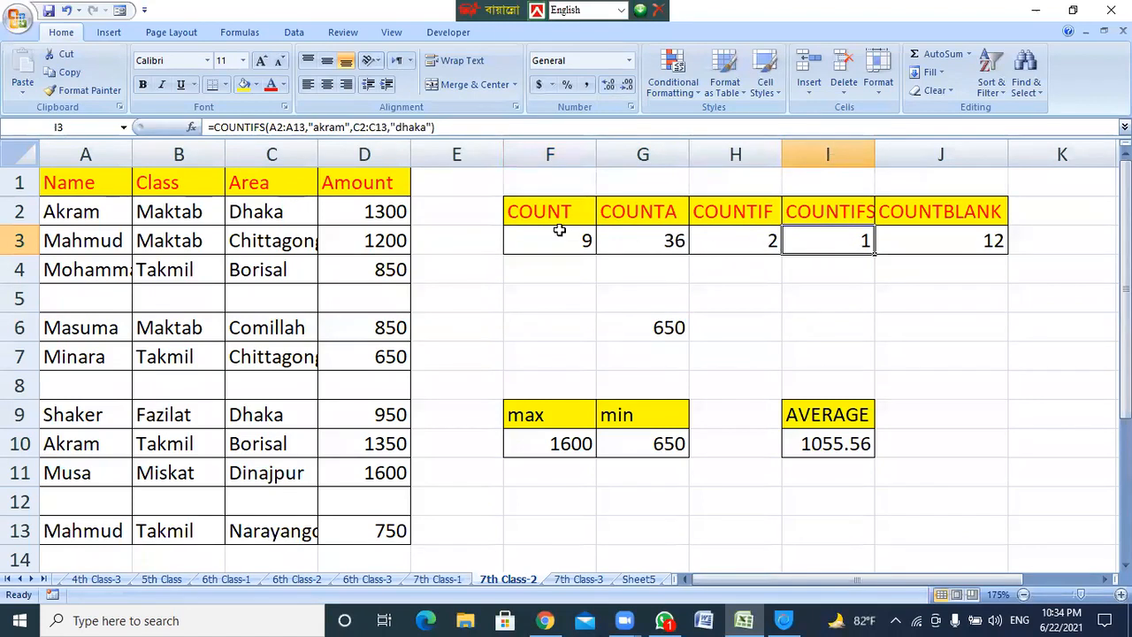
left_click_drag(564, 209, 933, 214)
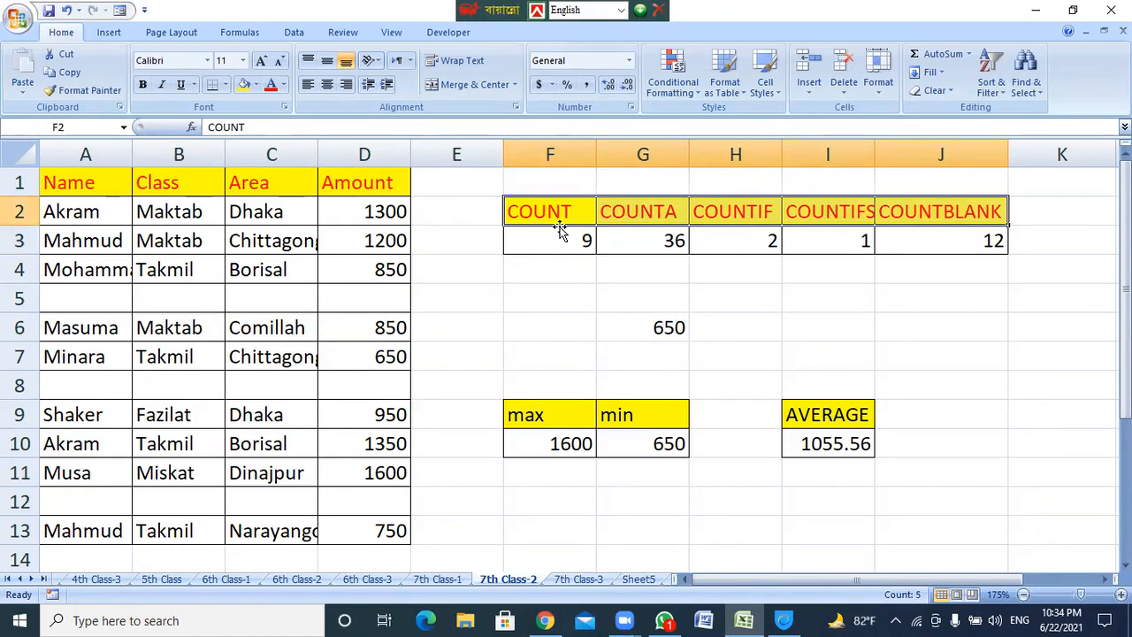
left_click(576, 304)
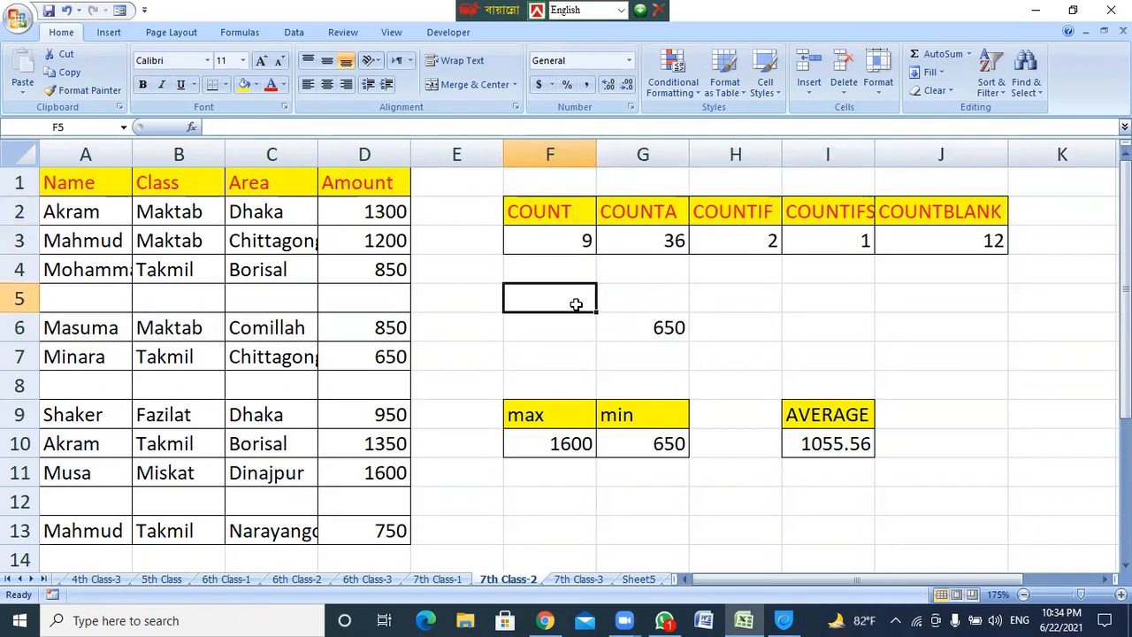
Switch to the 7th Class-3 sheet, show the formula commands and select the define Name description in H10.
left_click(572, 581)
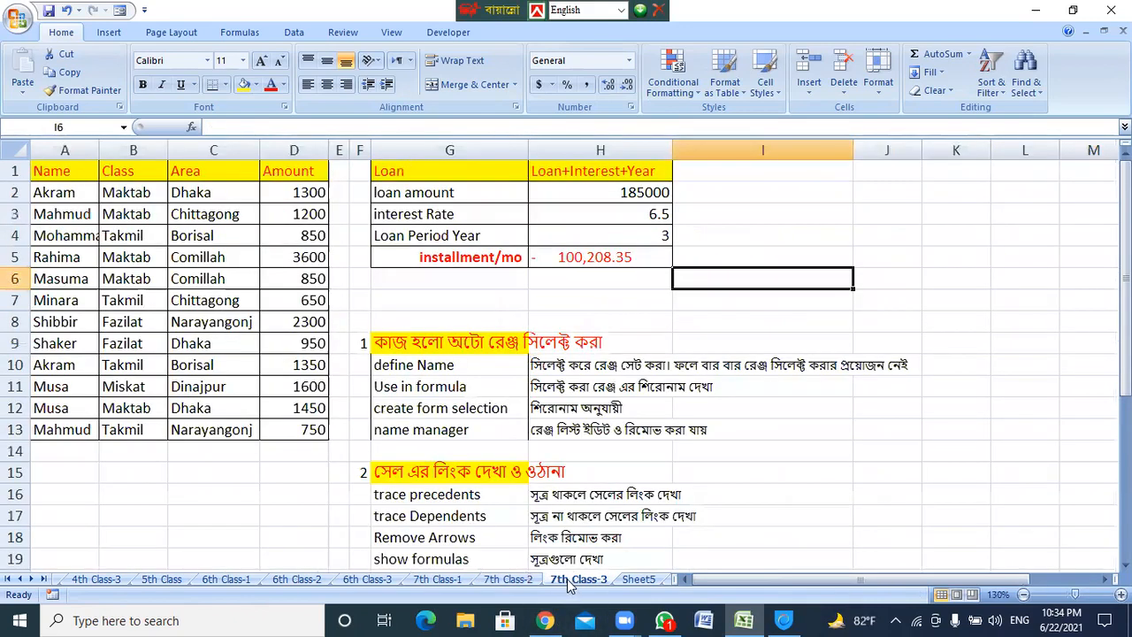
left_click(866, 229)
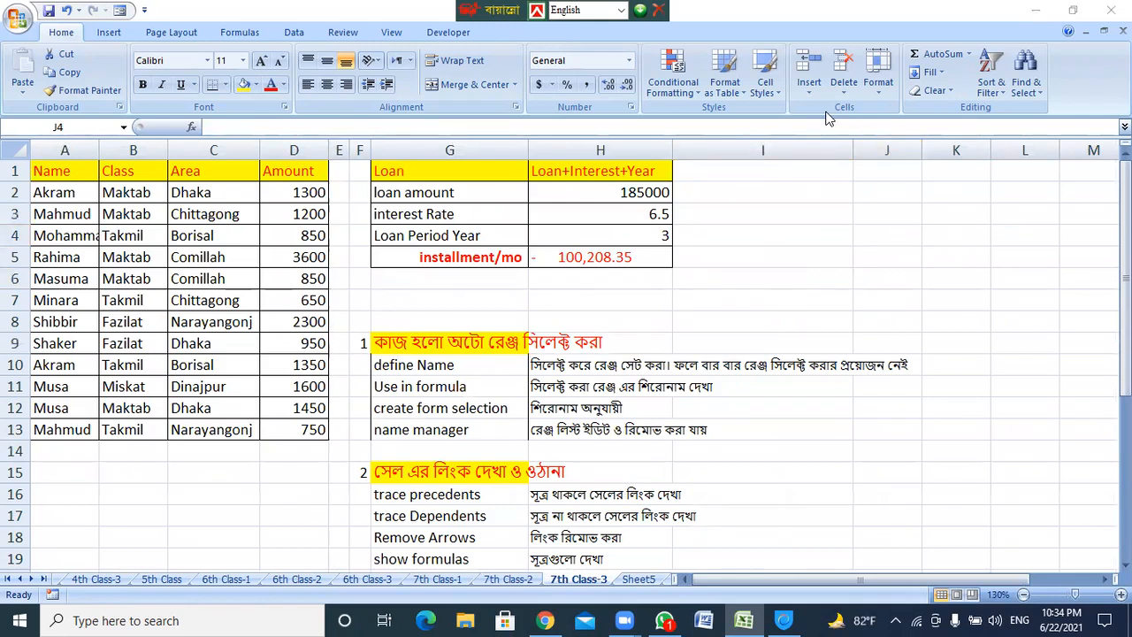
left_click(768, 449)
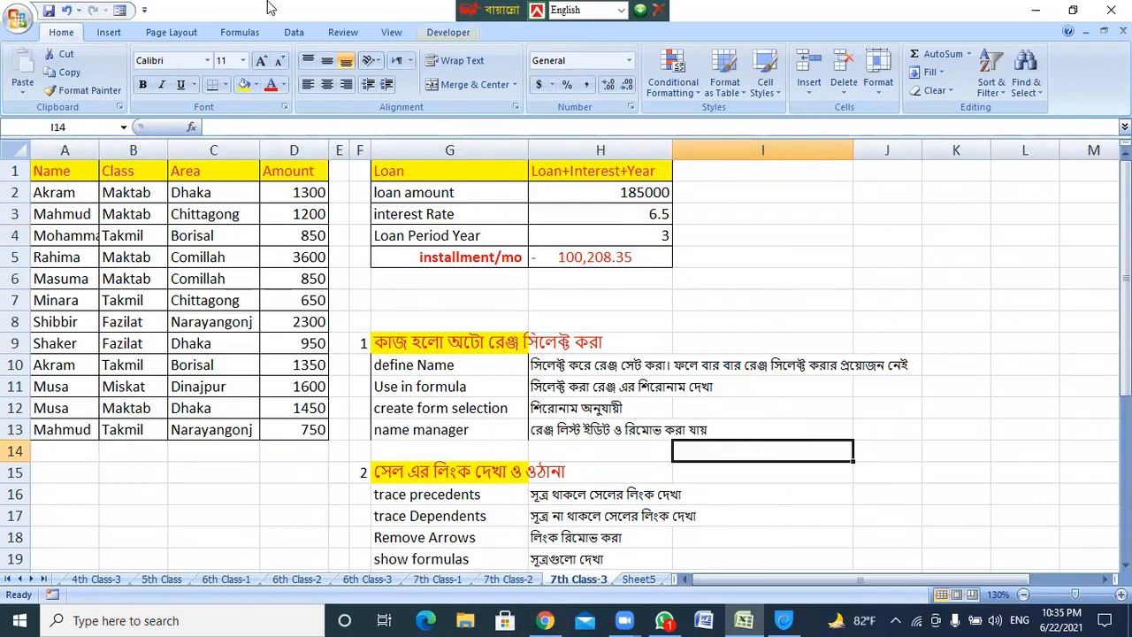
left_click(223, 34)
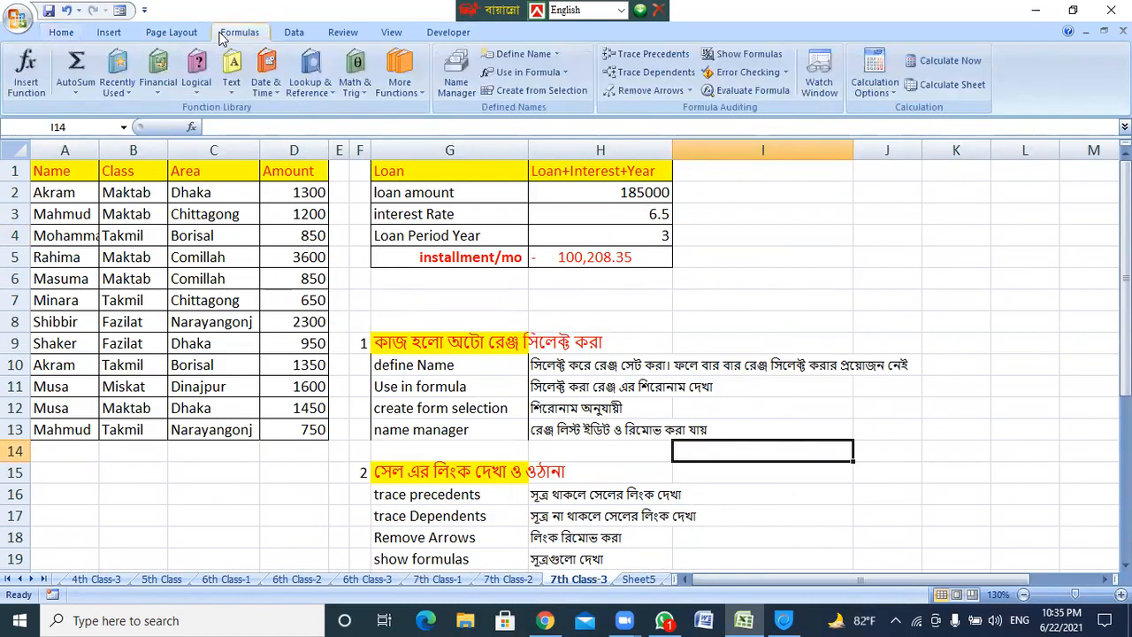
left_click(177, 34)
left_click(241, 33)
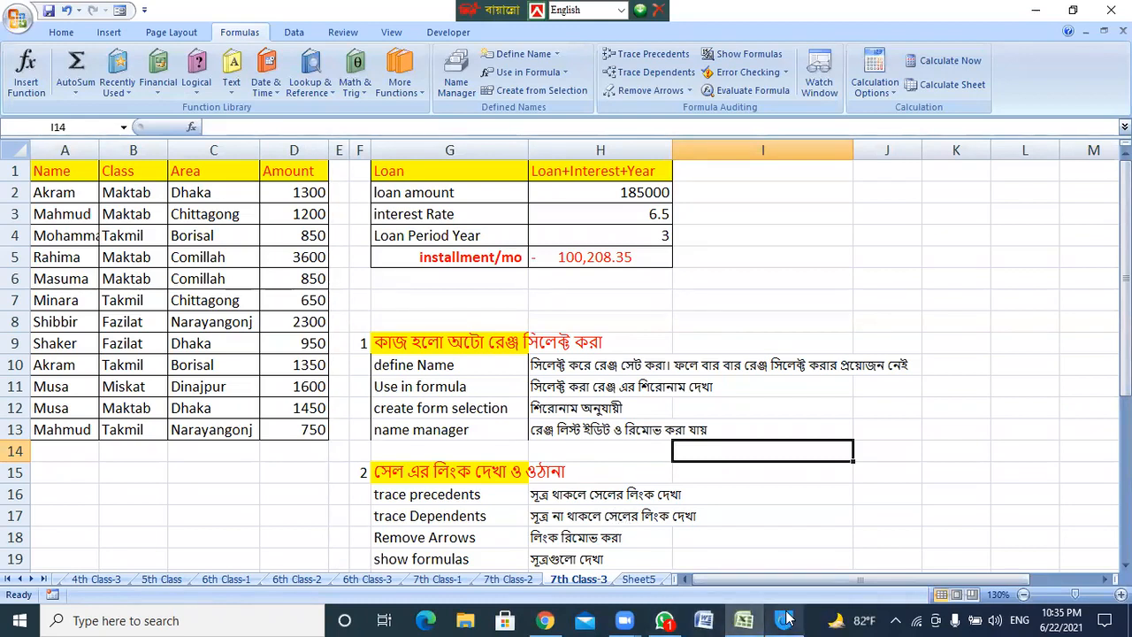
mouse_move(785, 617)
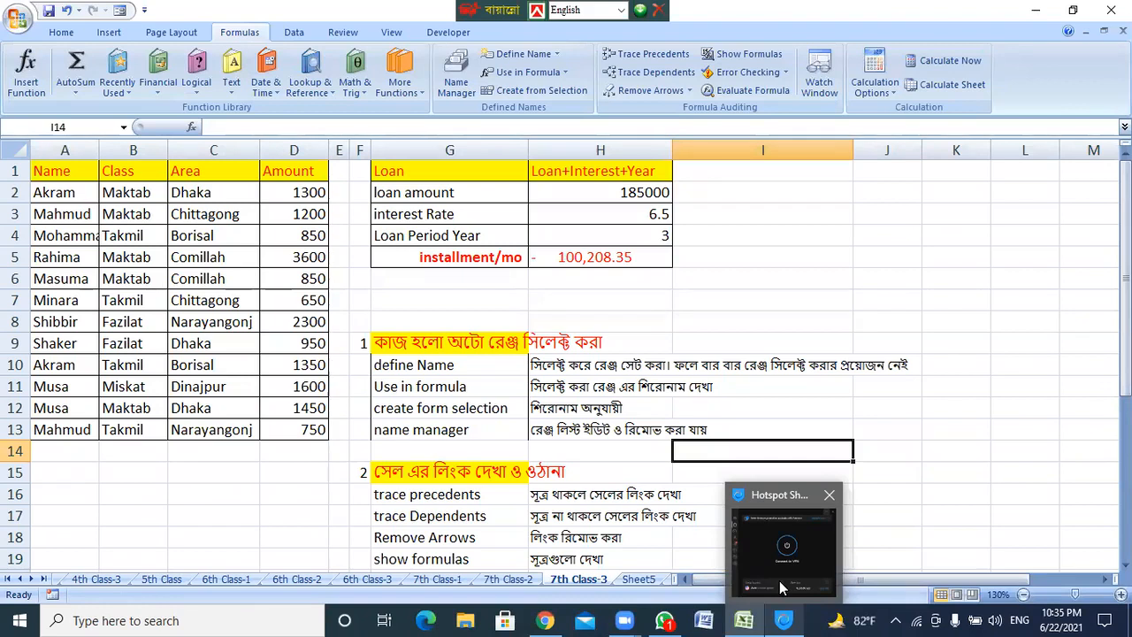
left_click(607, 365)
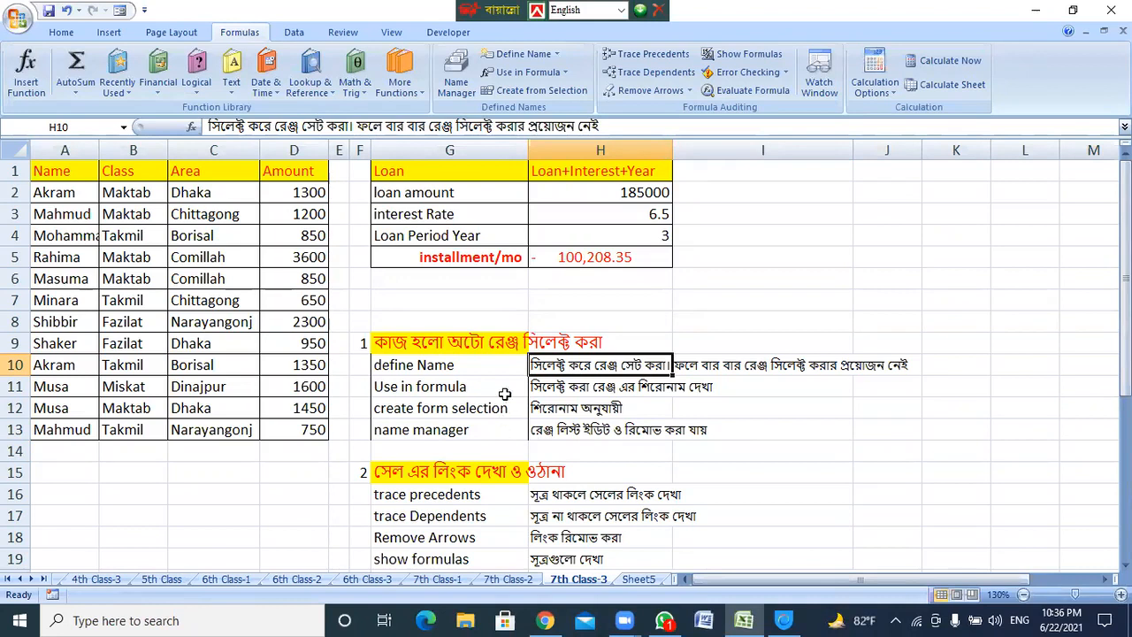
left_click(450, 306)
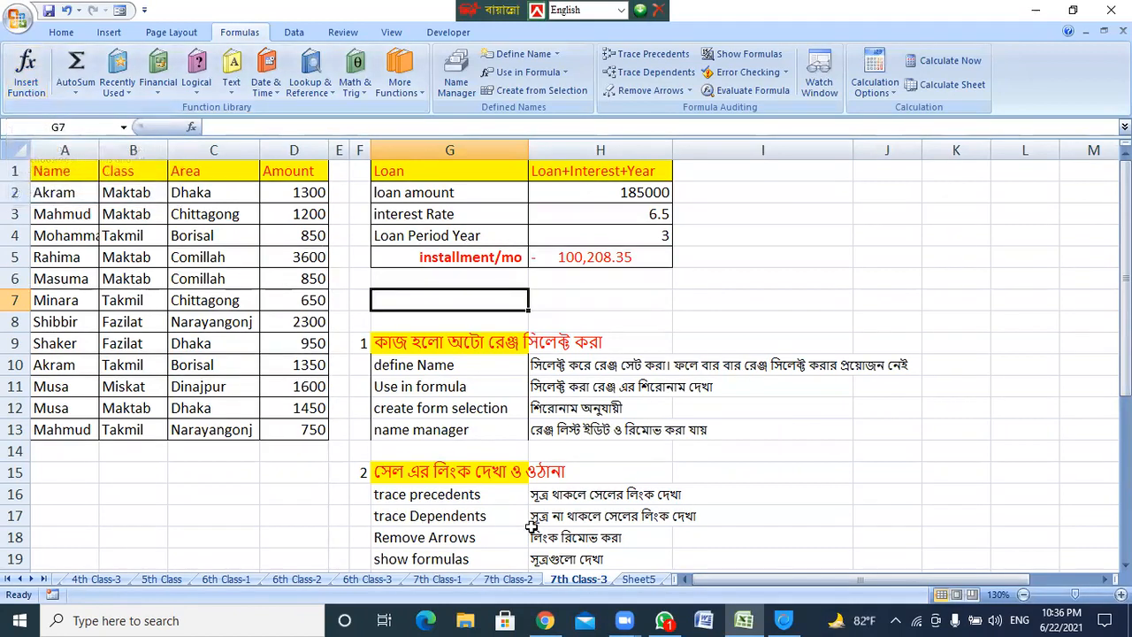
left_click(566, 461)
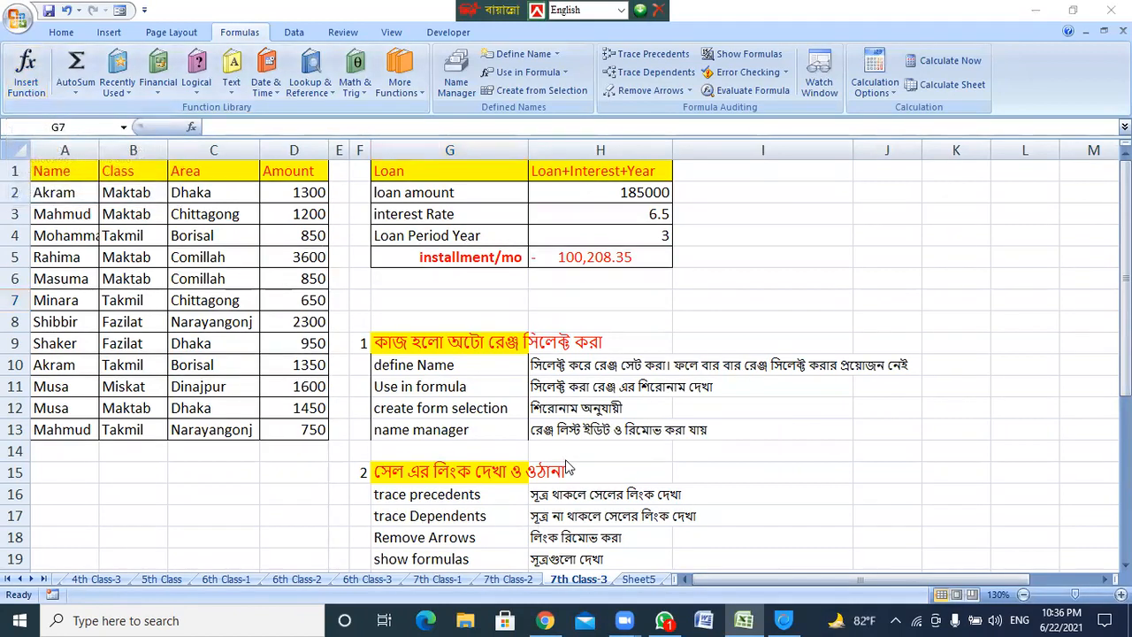
left_click(605, 338)
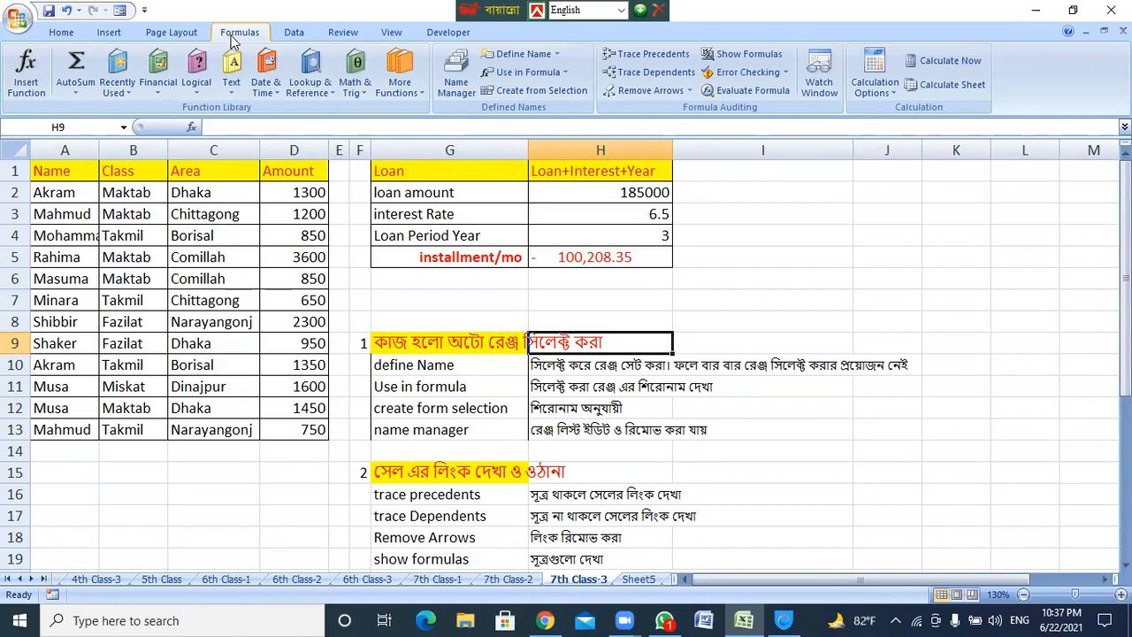
left_click(502, 616)
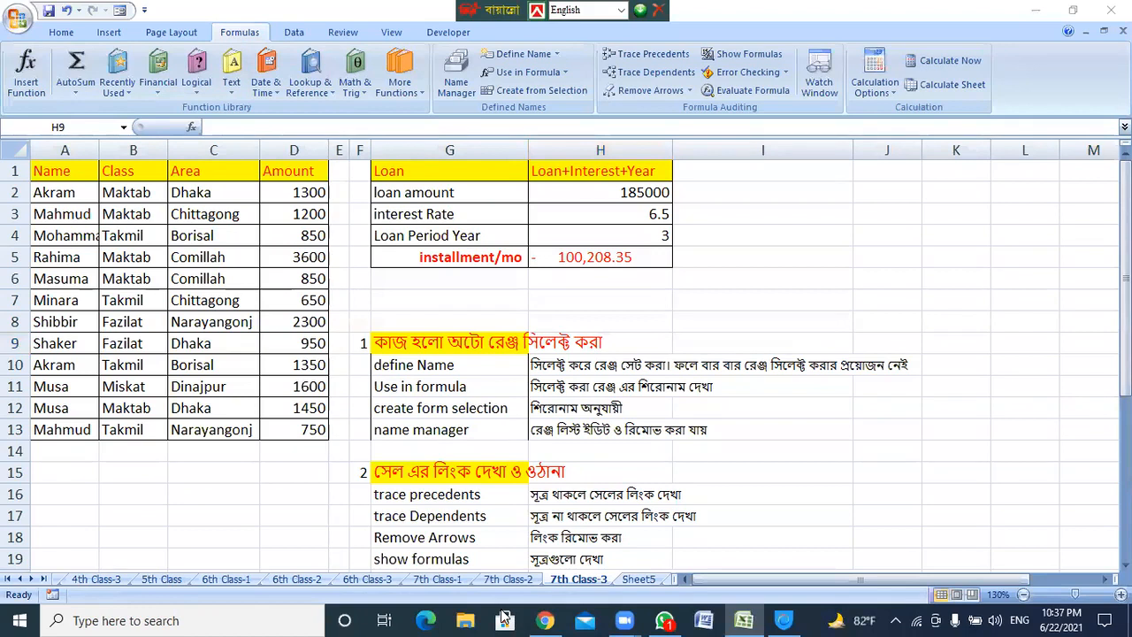
left_click(505, 322)
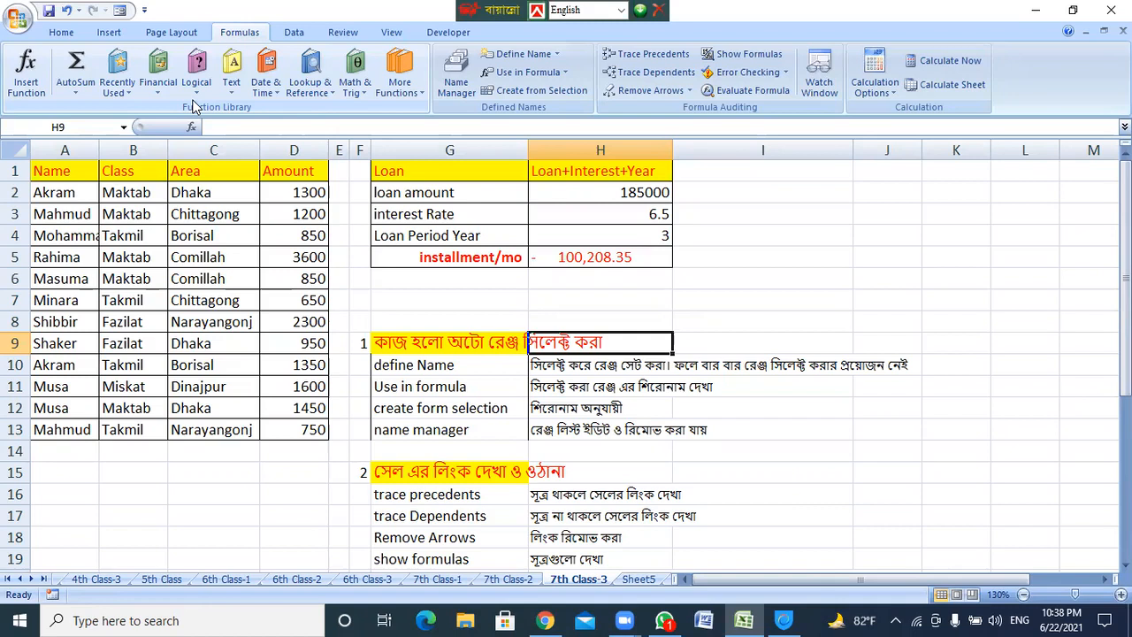
Examine the AutoSum, Recently Used and Financial function lists in the function library.
left_click(154, 88)
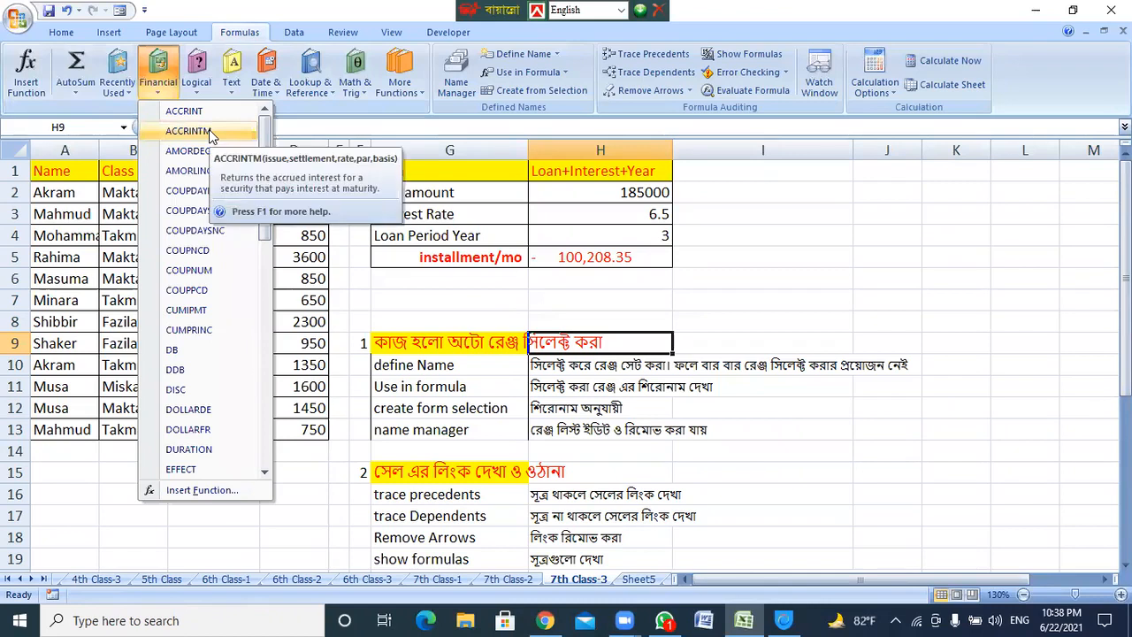
left_click(72, 92)
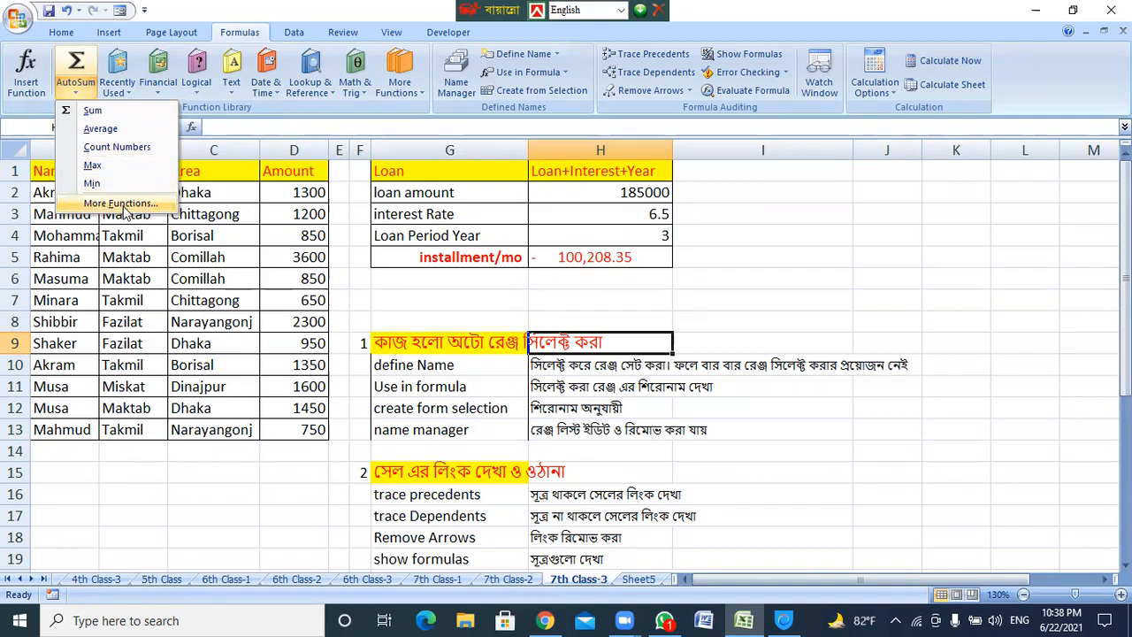
left_click(129, 99)
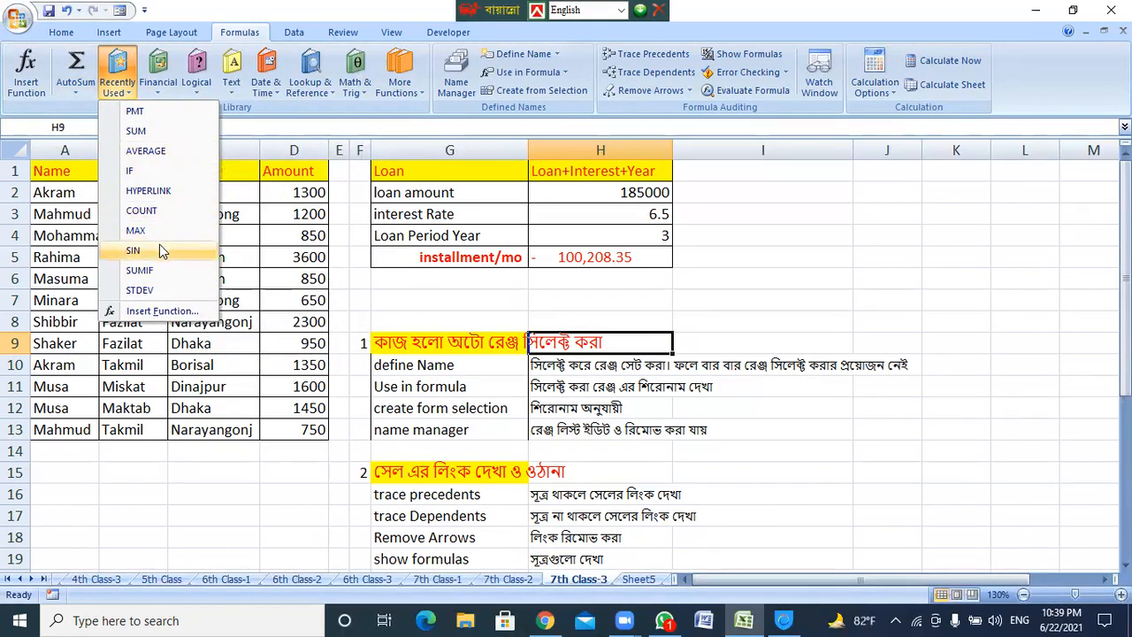
left_click(159, 88)
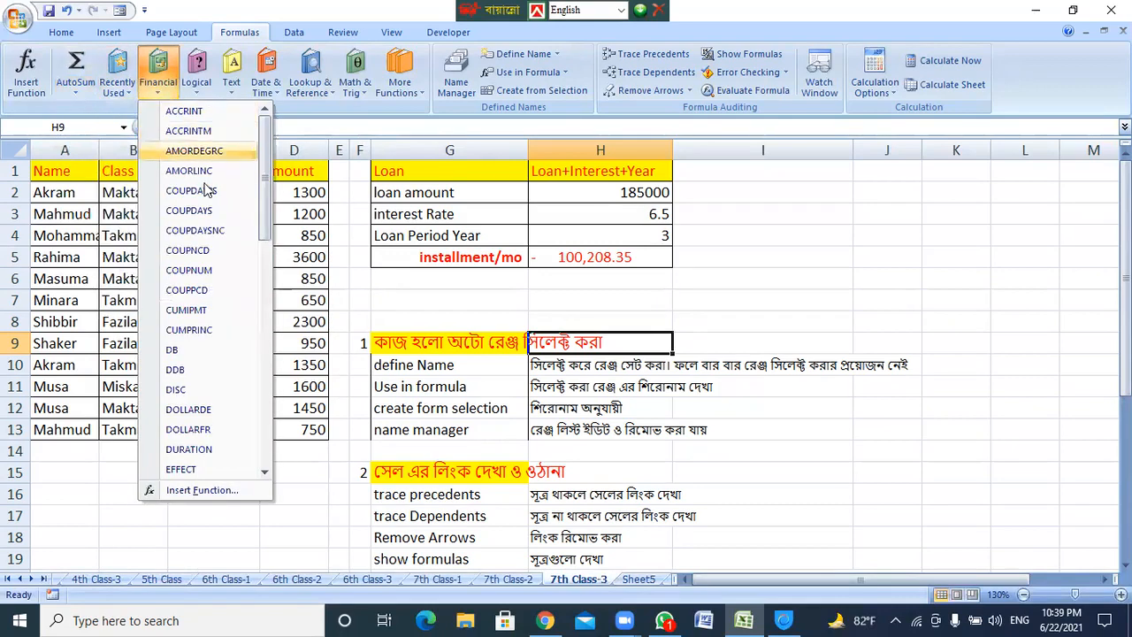
scroll(217, 353, "down", 10)
scroll(222, 374, "up", 10)
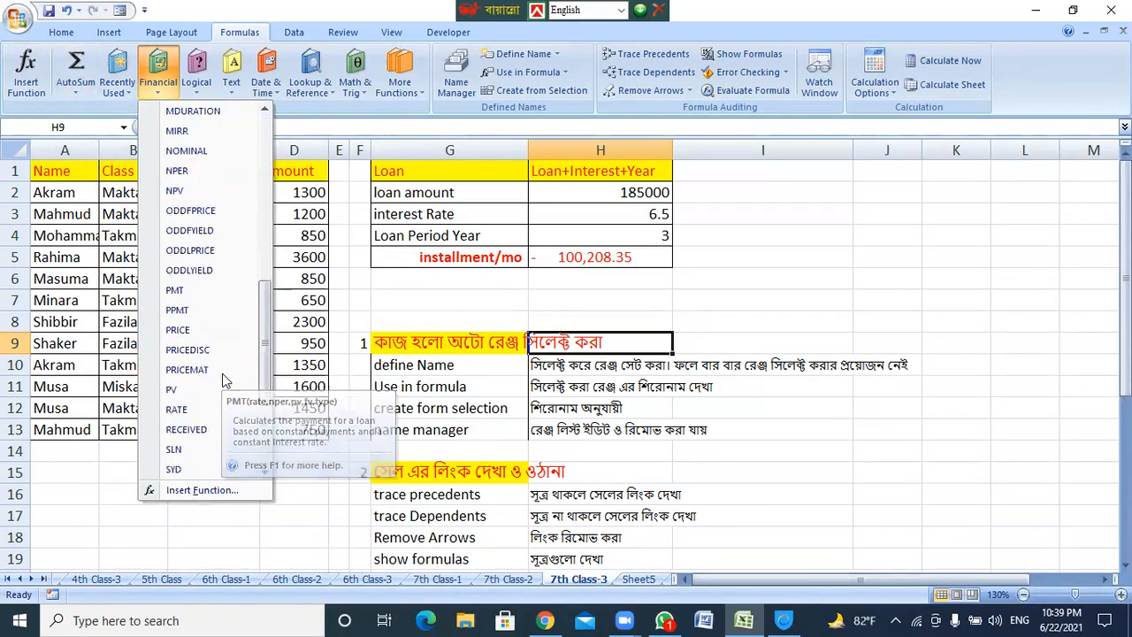
Examine the functions available in the Logical, Text, Date & Time and Lookup & Reference categories.
left_click(199, 100)
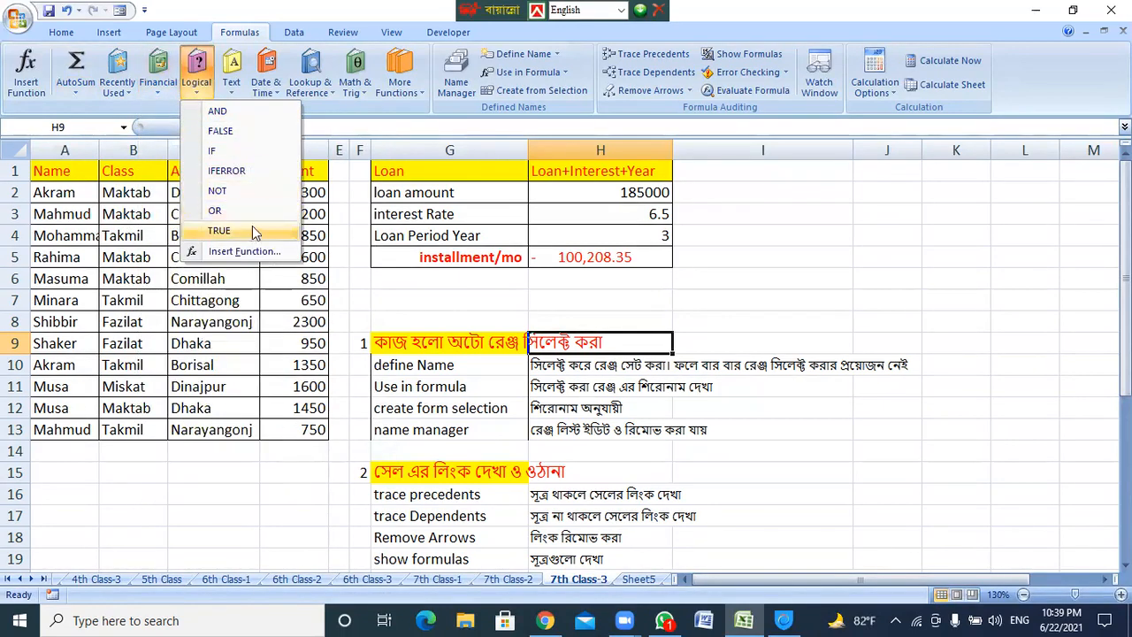
left_click(235, 94)
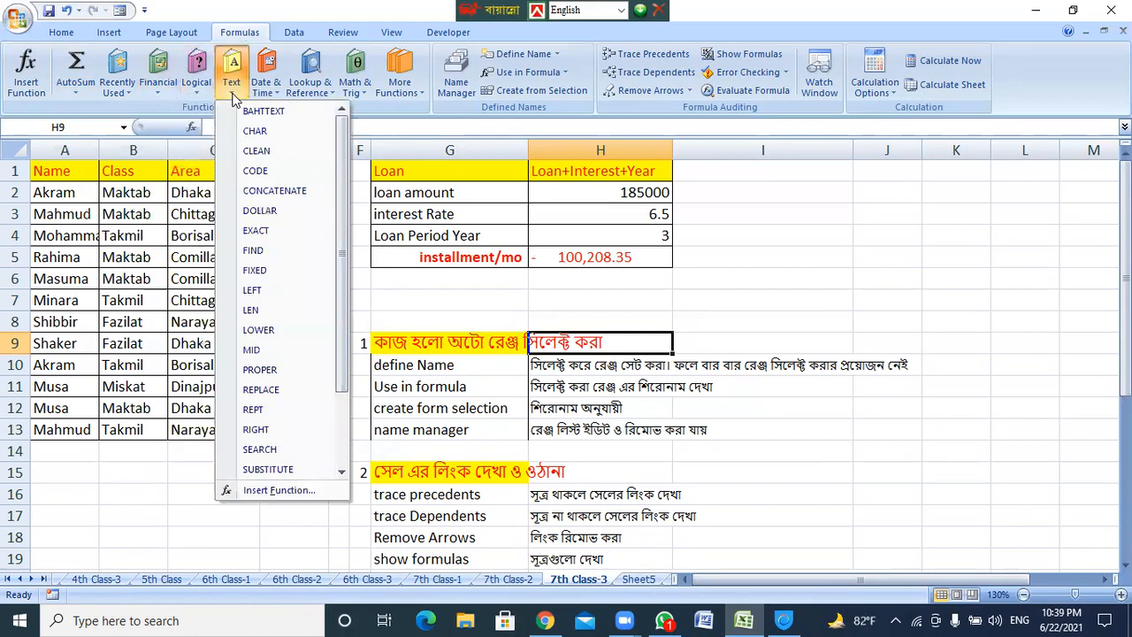
scroll(288, 293, "down", 2)
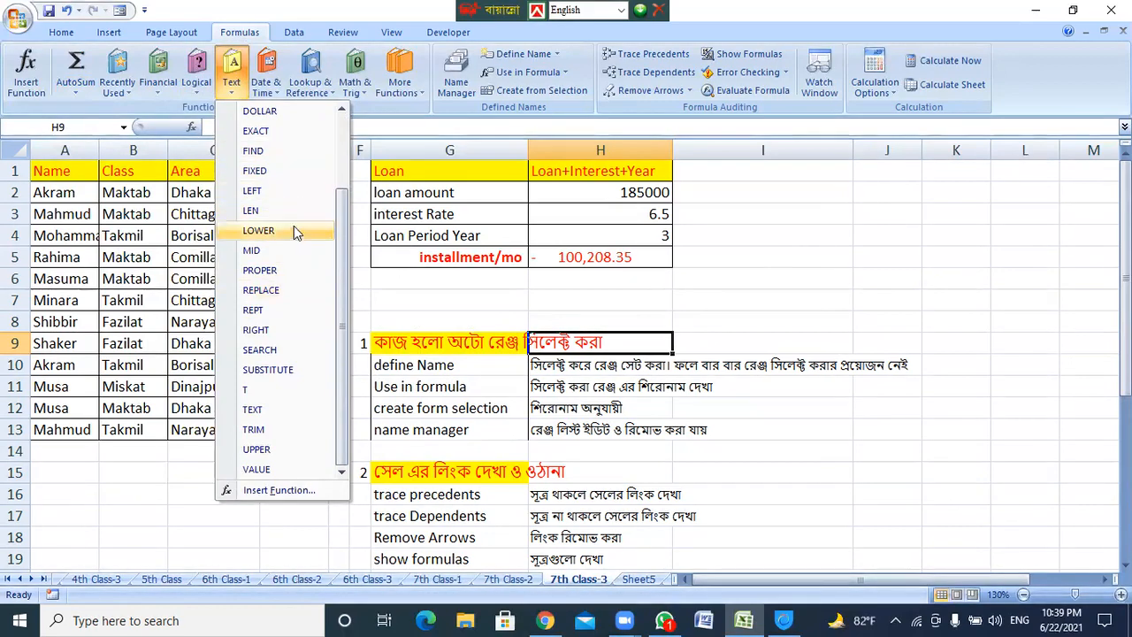
left_click(266, 80)
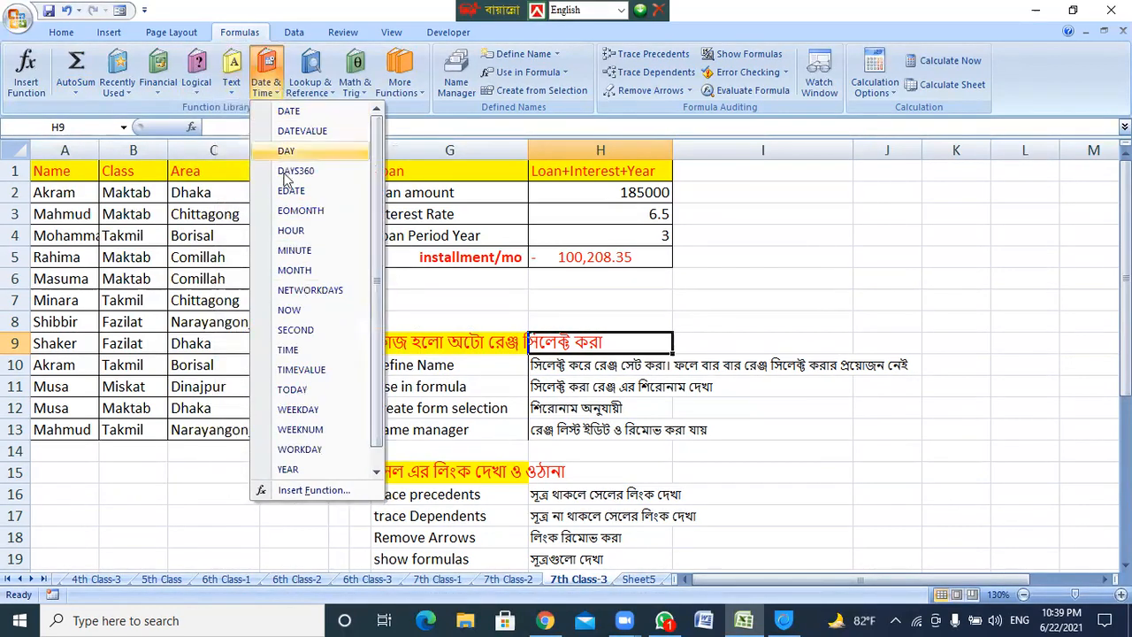
scroll(285, 185, "down", 1)
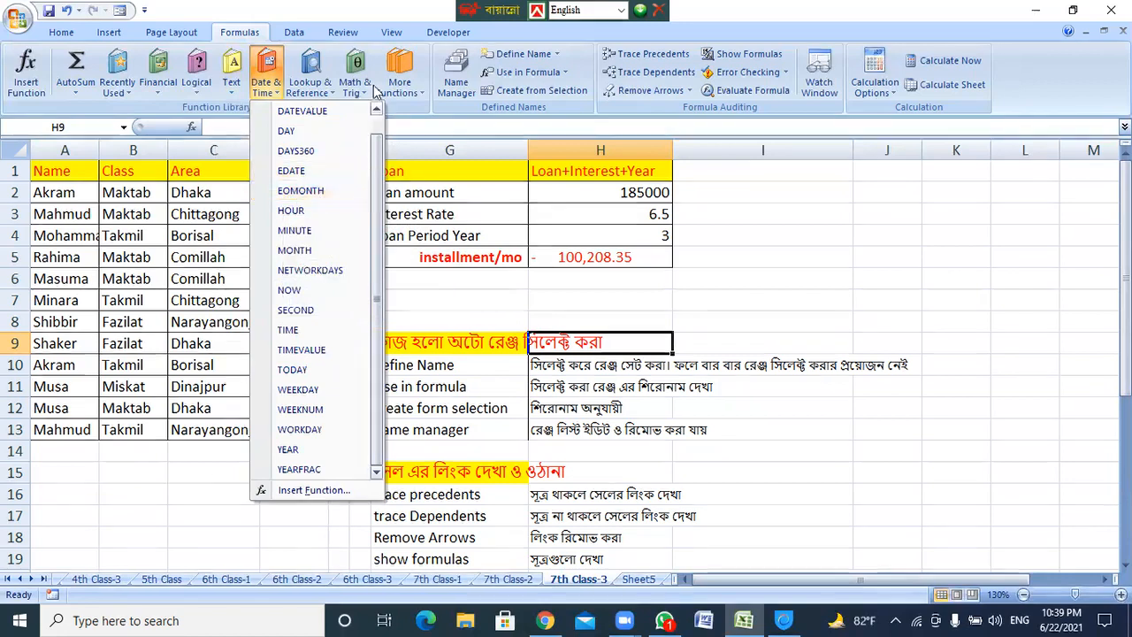
left_click(329, 88)
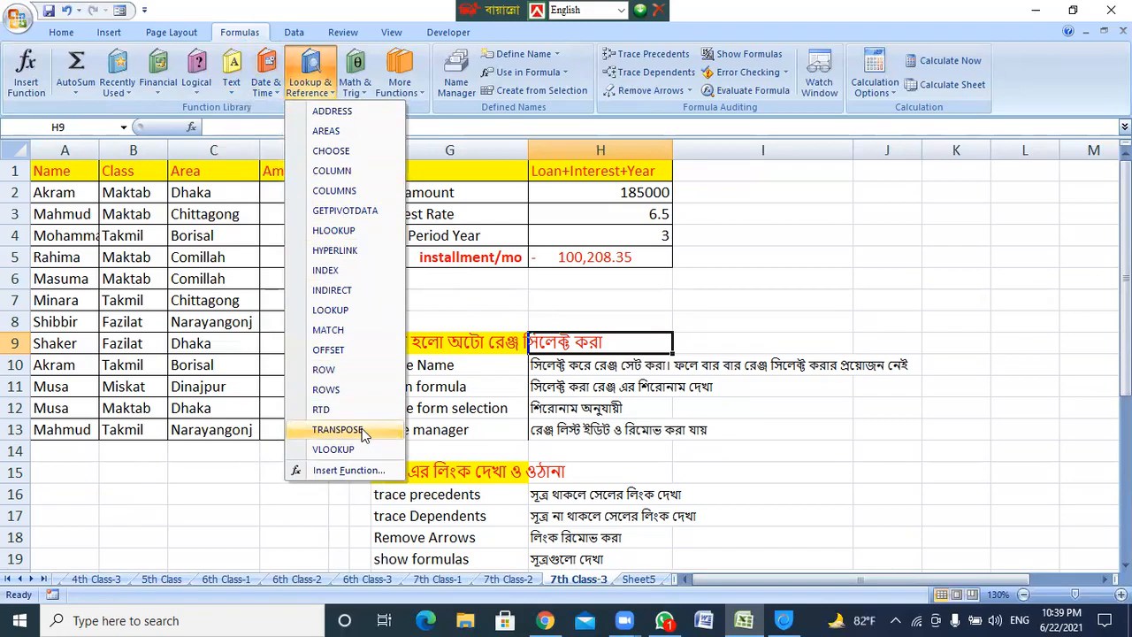
left_click(334, 96)
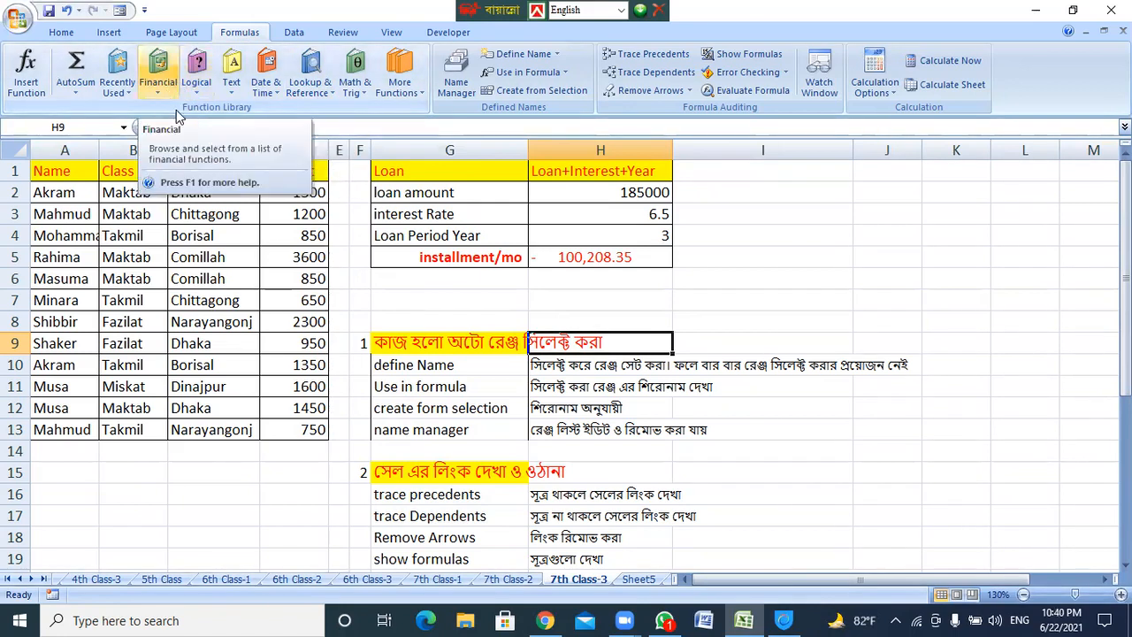
Inspect the monthly installment formula in H5 and select the loan amount label in G2.
left_click(640, 265)
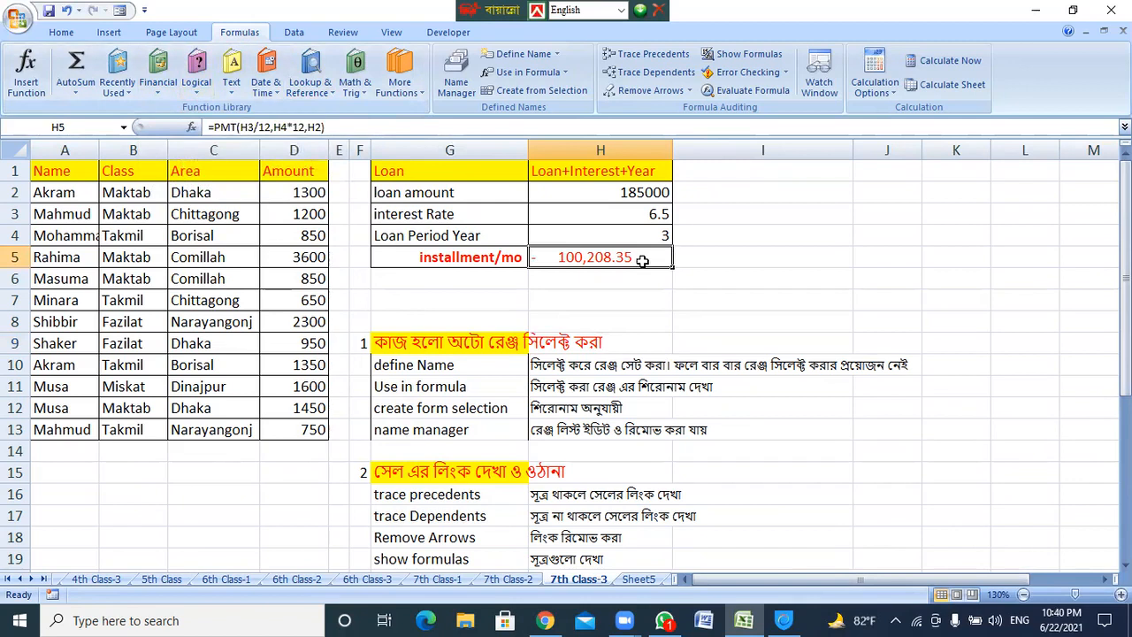
left_click(466, 196)
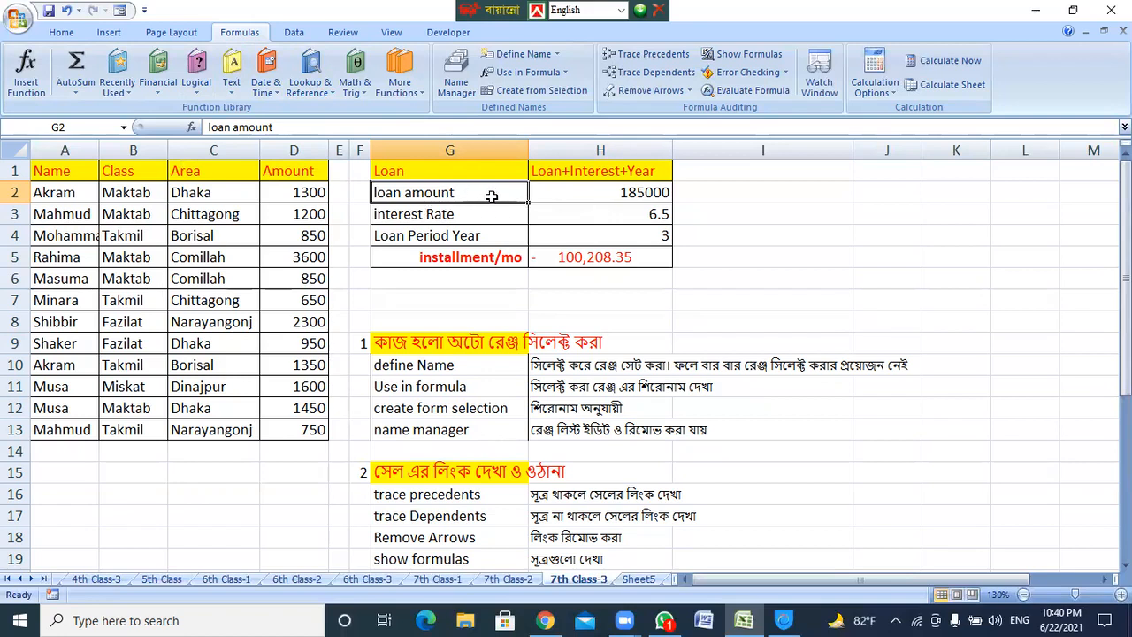
Examine the loan table's amount, interest rate, loan period and monthly installment formula in G2:H5.
left_click(649, 193)
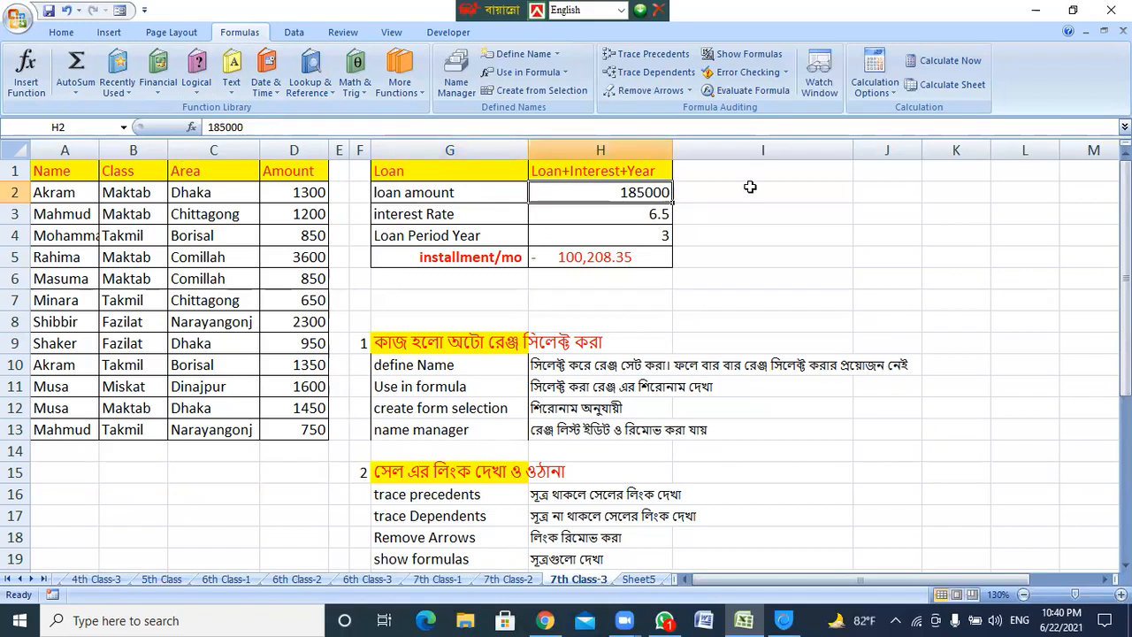
left_click(469, 221)
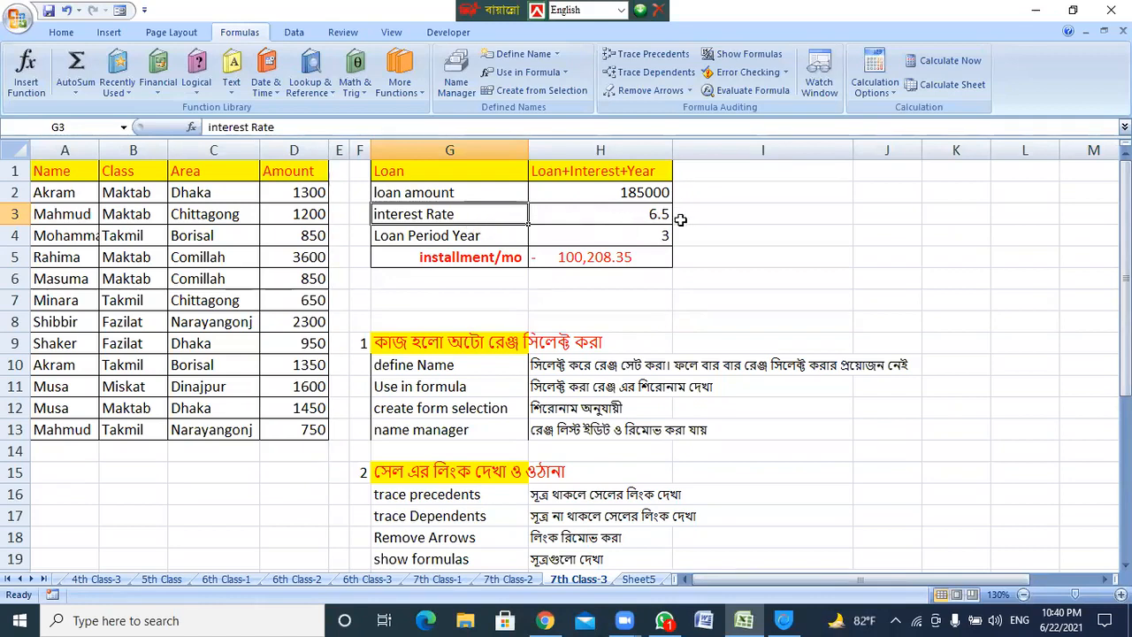
left_click(642, 216)
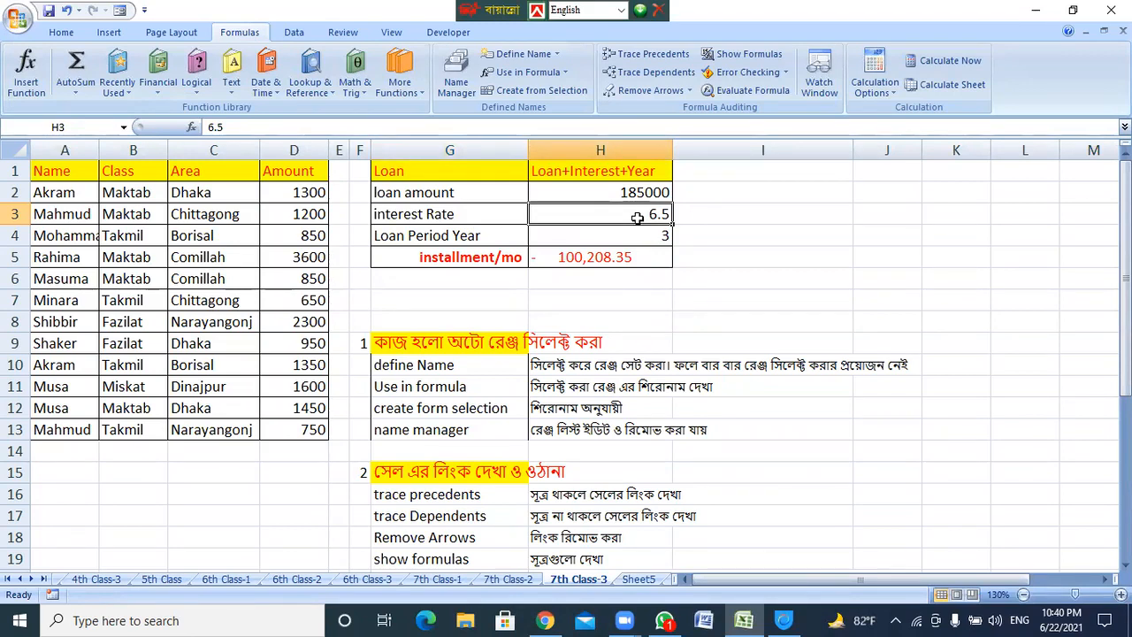
left_click(464, 238)
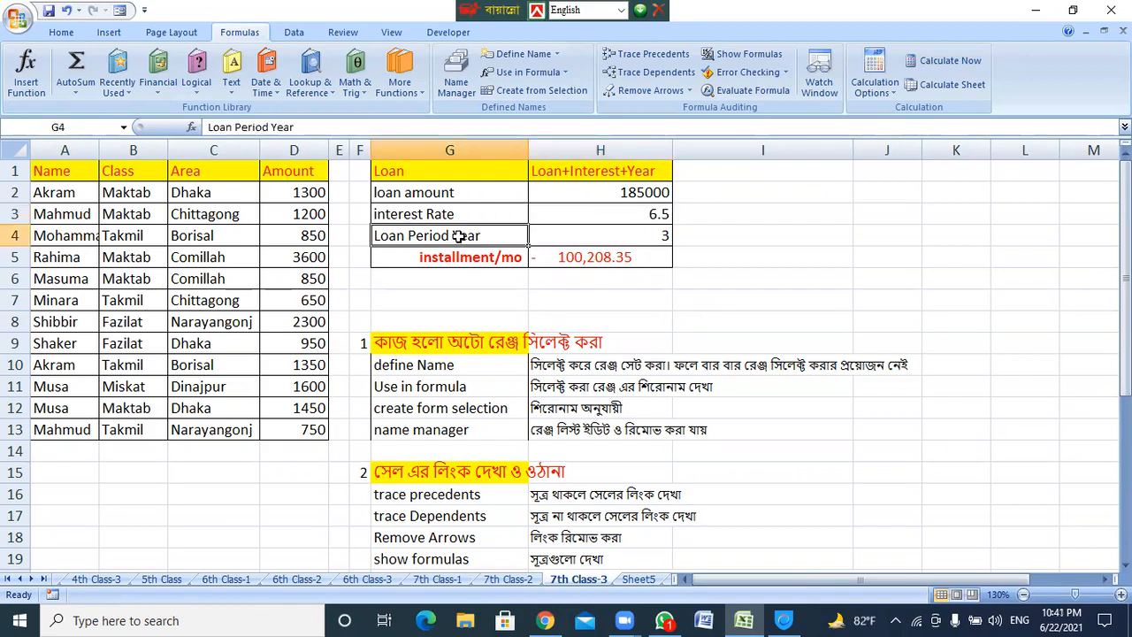
left_click(624, 243)
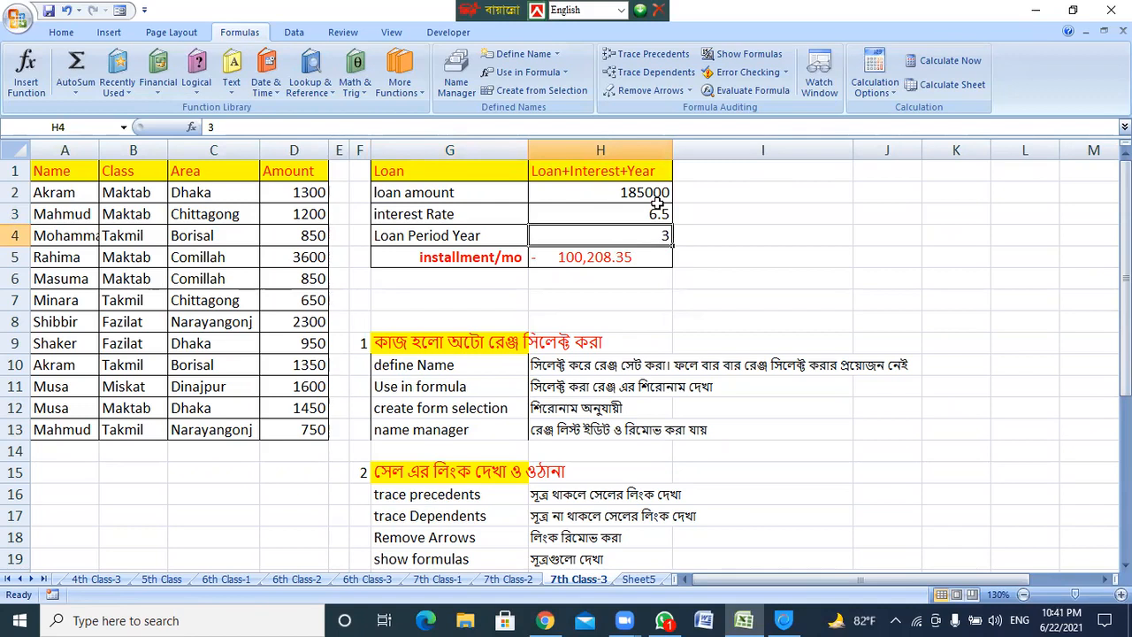
left_click(645, 254)
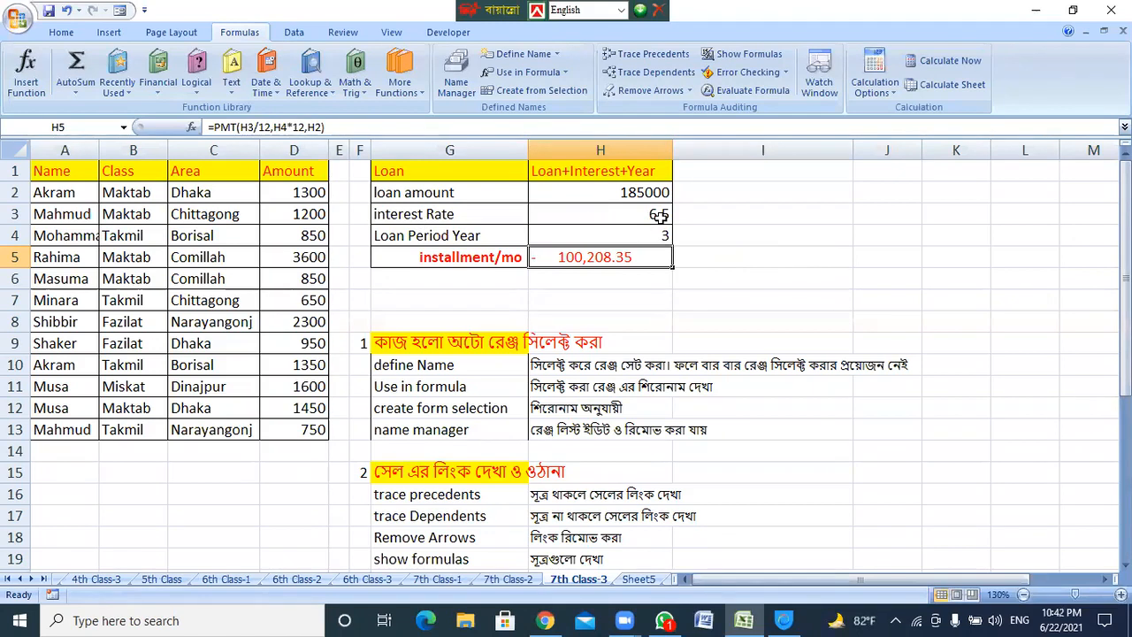
Save the workbook, accepting the privacy warning, and move the installment result from H5 down to H7.
key("ctrl+s")
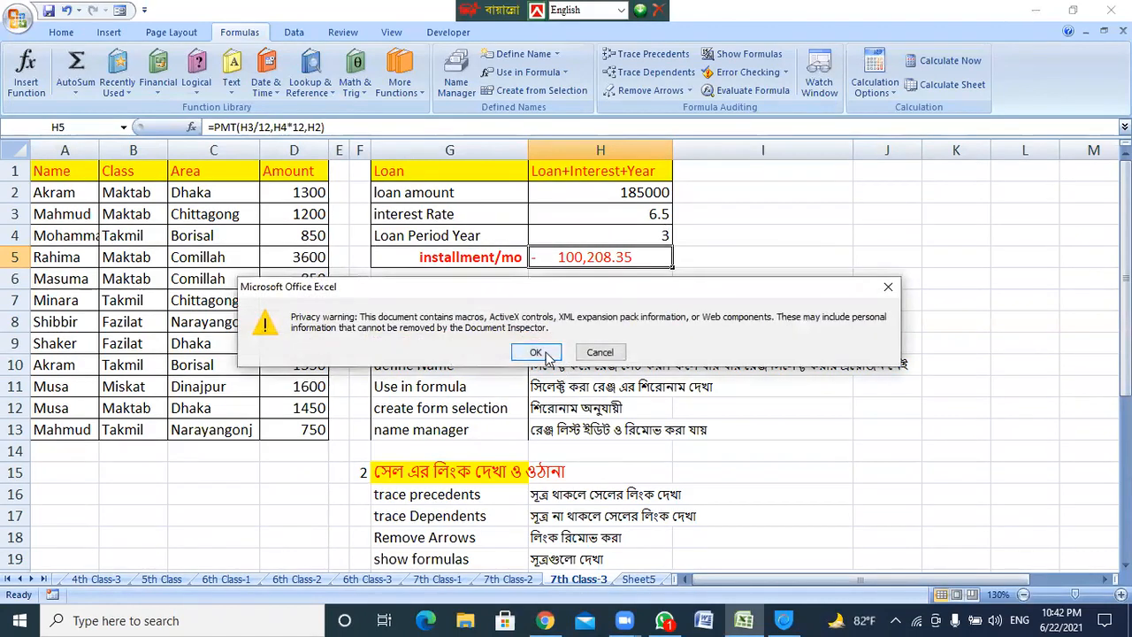
left_click(534, 352)
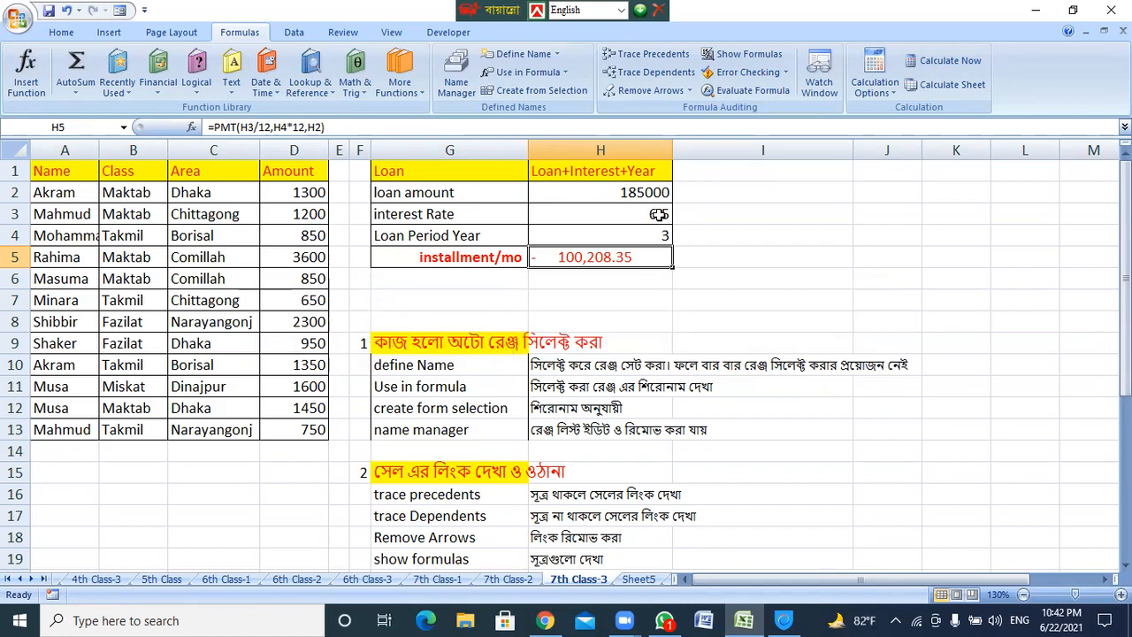
left_click_drag(631, 257, 633, 295)
Calculate the monthly installment in H5 with the formula =PMT(H3/12,H4*12,H2).
left_click(618, 265)
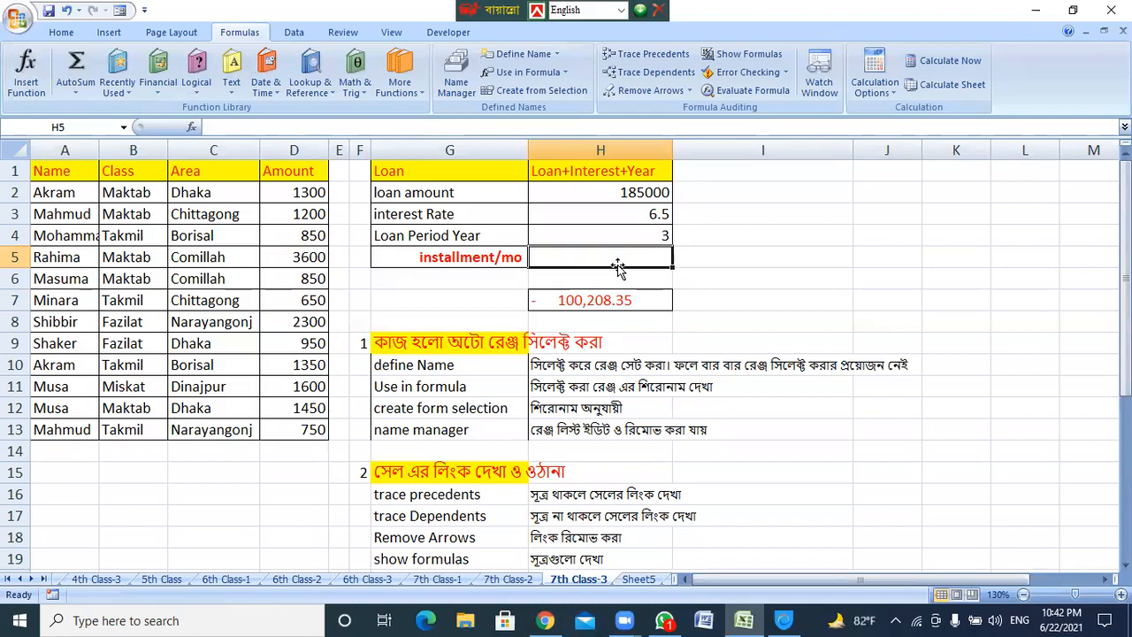
type("=")
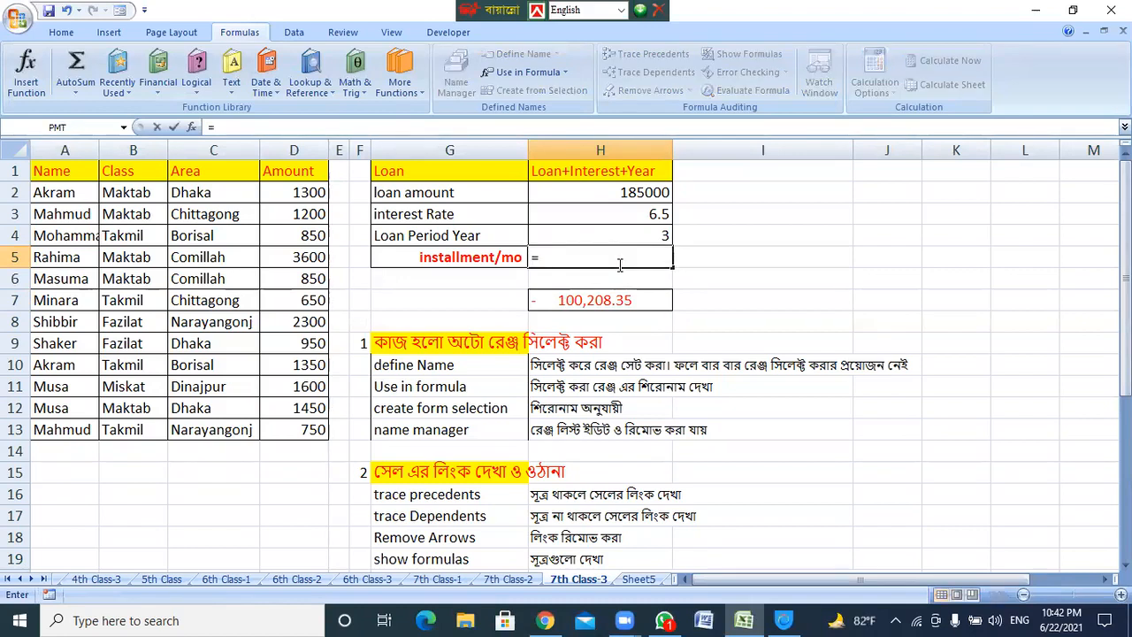
type("pm")
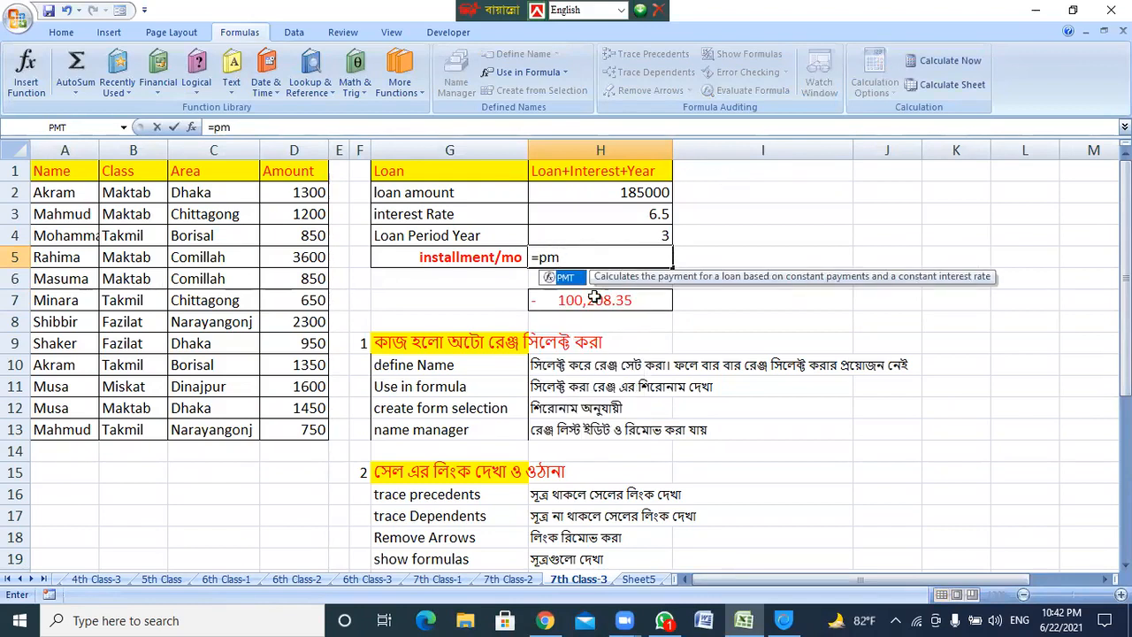
double_click(568, 279)
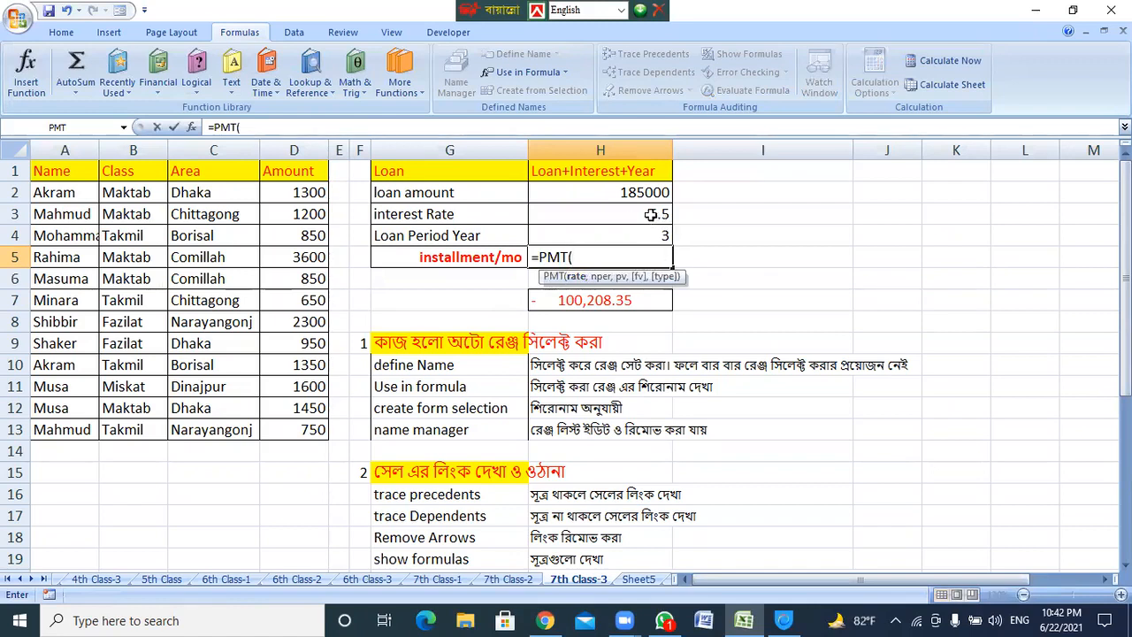
left_click(663, 214)
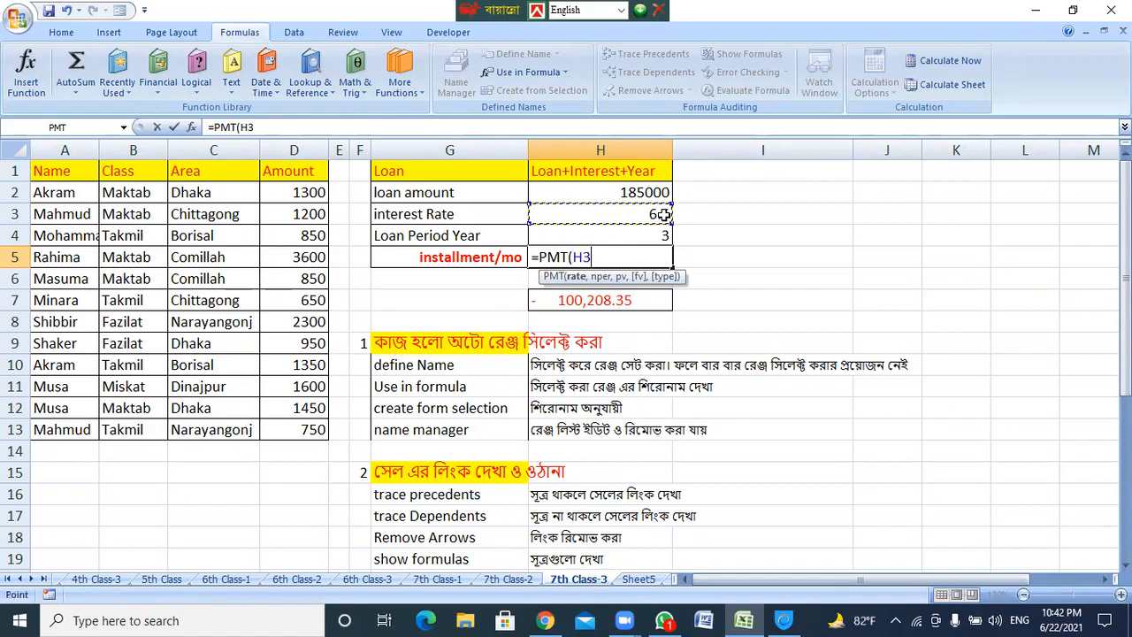
left_click(598, 257)
type("/12,")
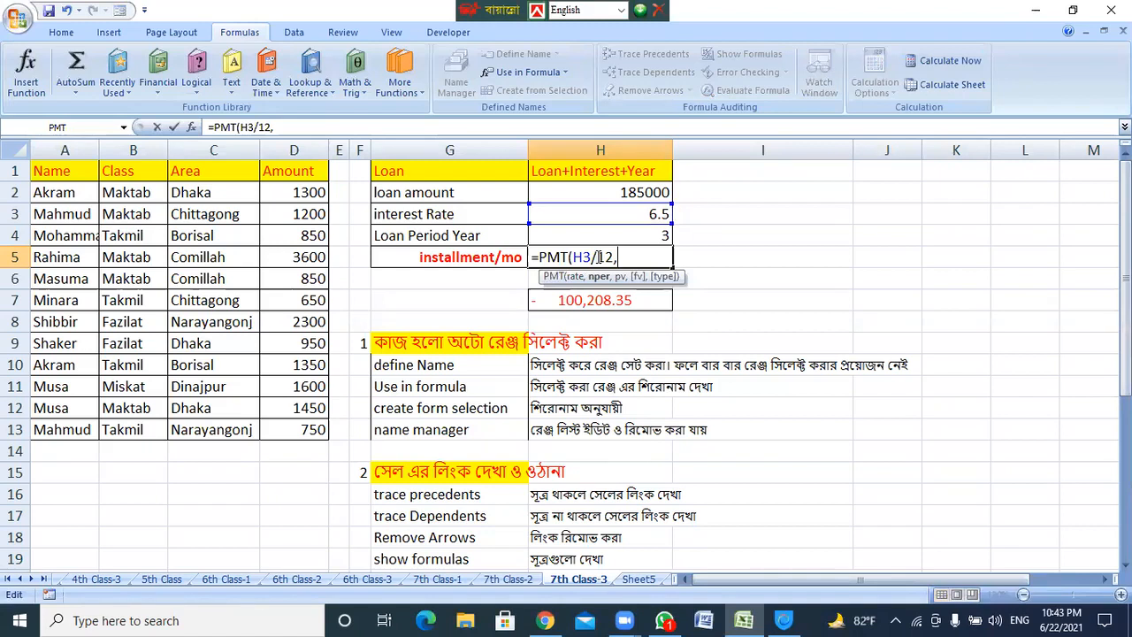
left_click(655, 239)
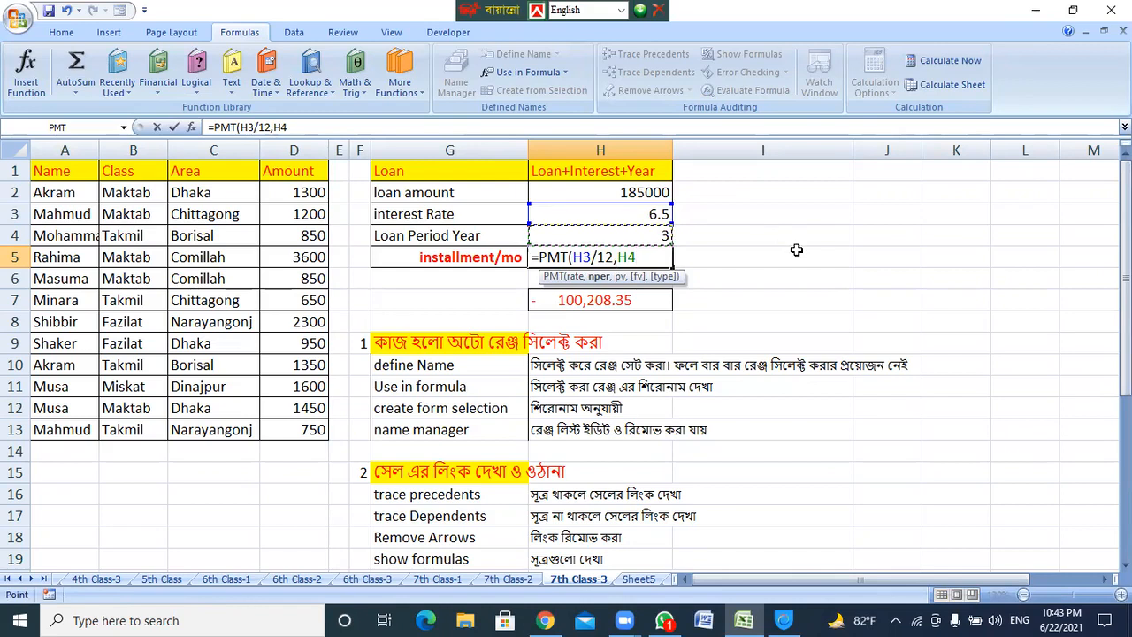
type("*12,")
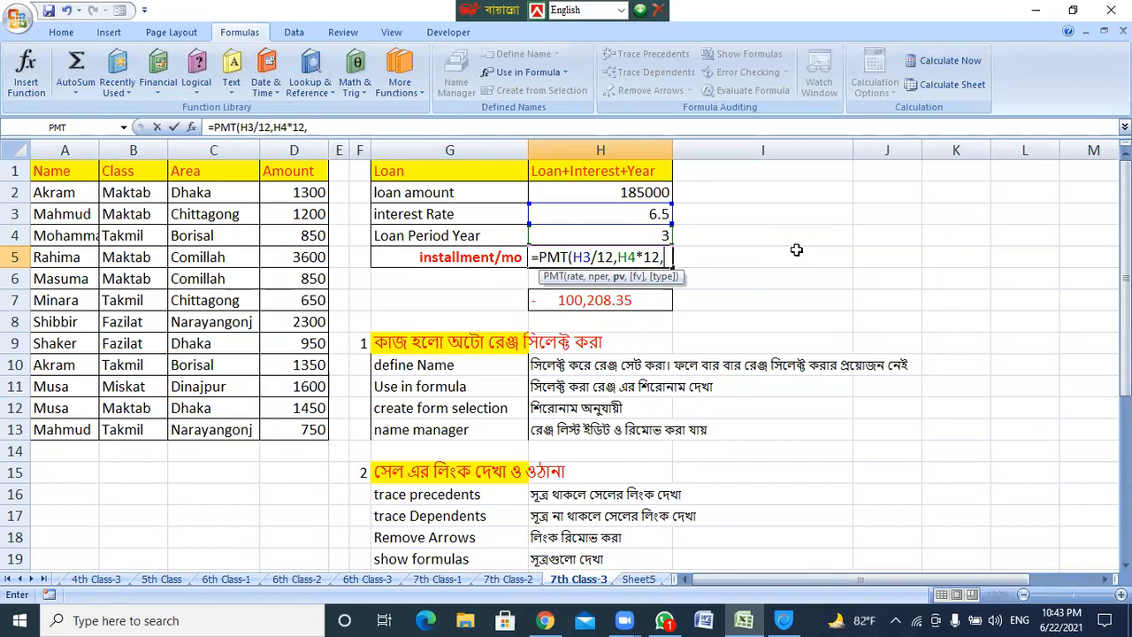
left_click(626, 193)
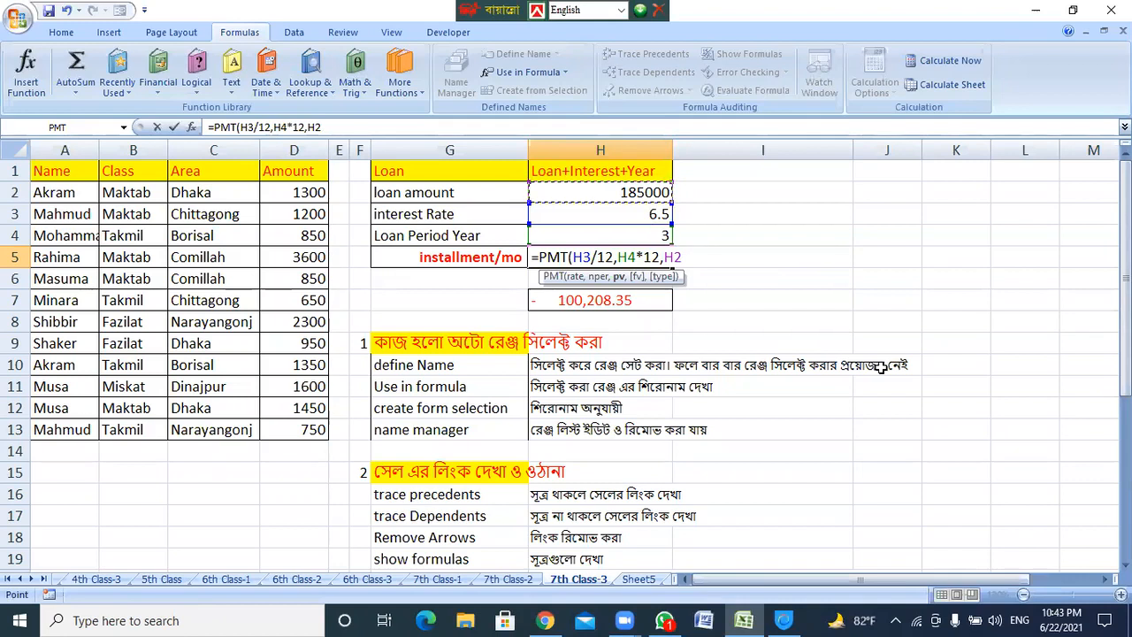
type(")")
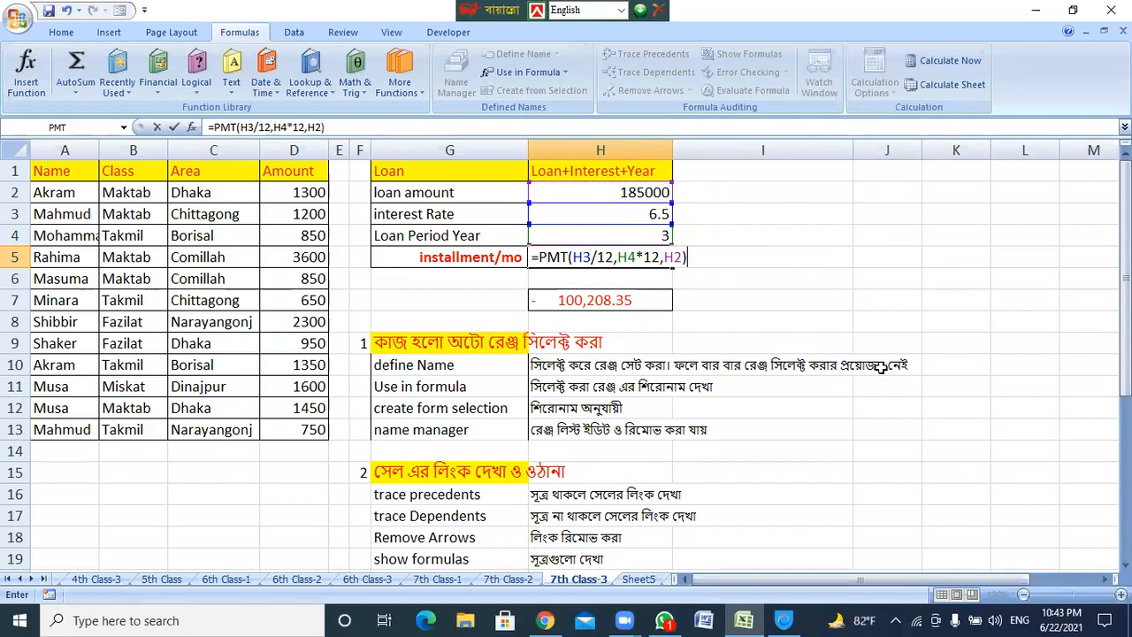
key("Return")
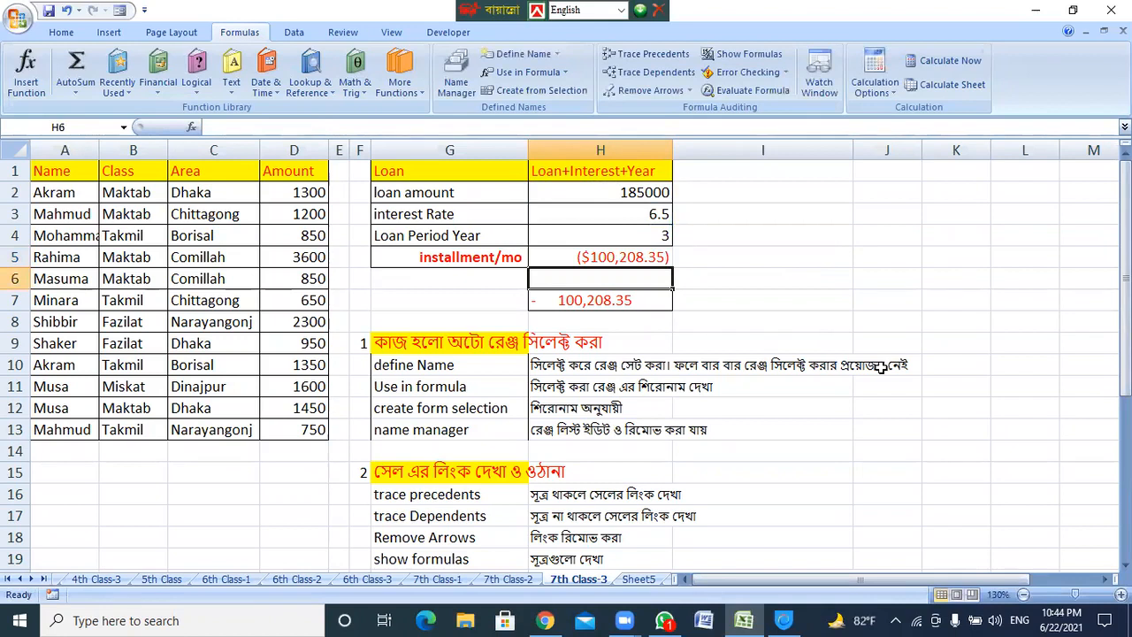
Apply the Accounting number format to the monthly installment in H5.
left_click(622, 258)
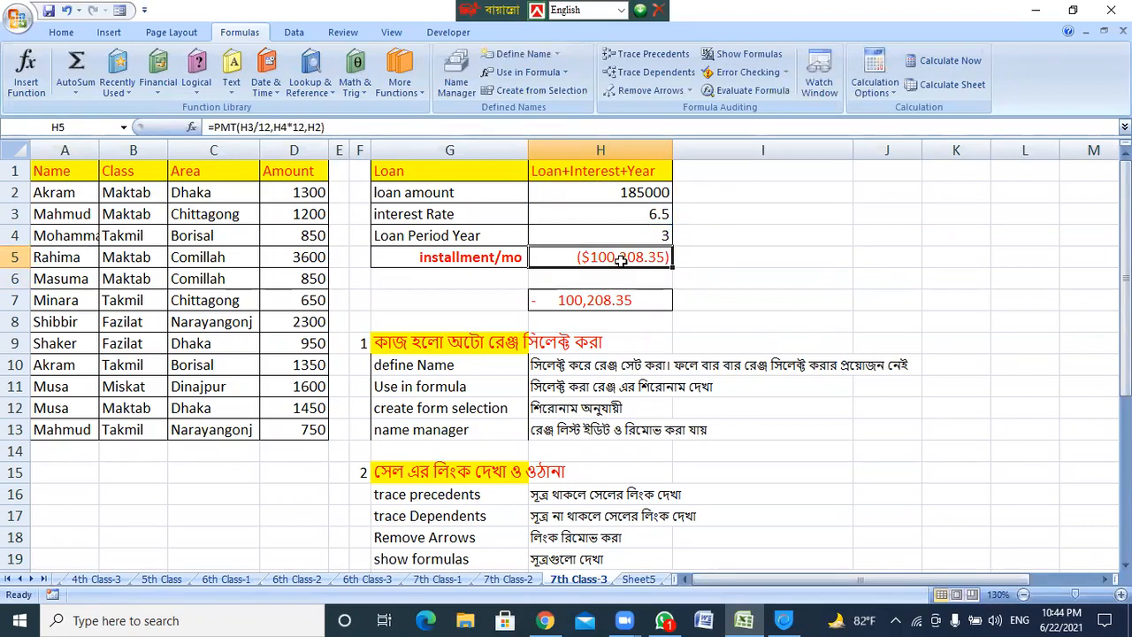
left_click(61, 32)
left_click(629, 62)
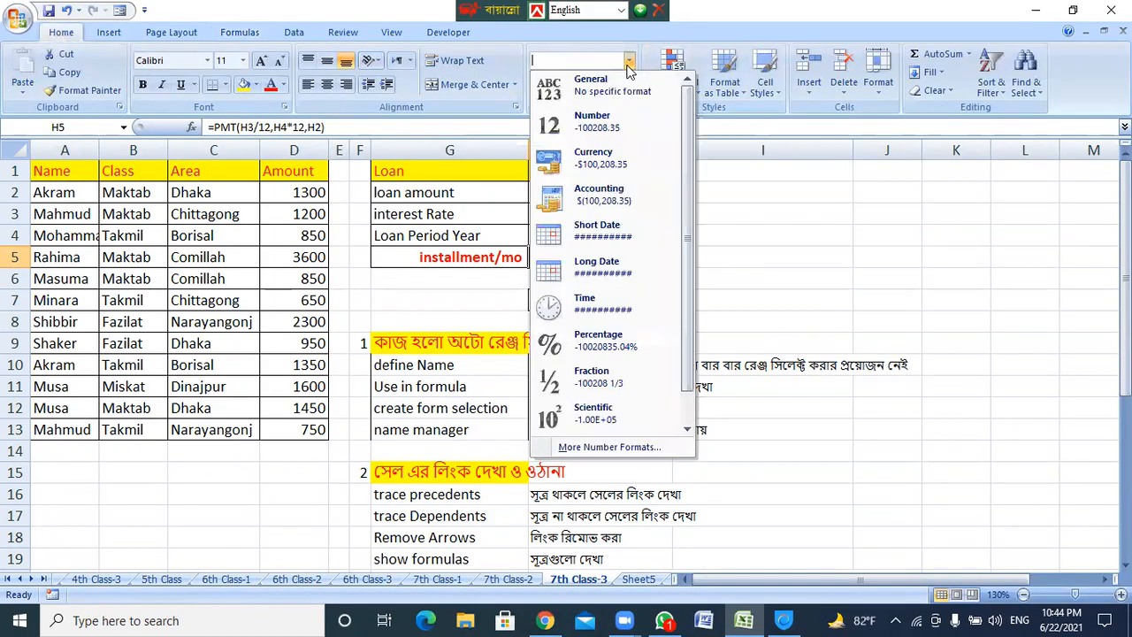
left_click(600, 194)
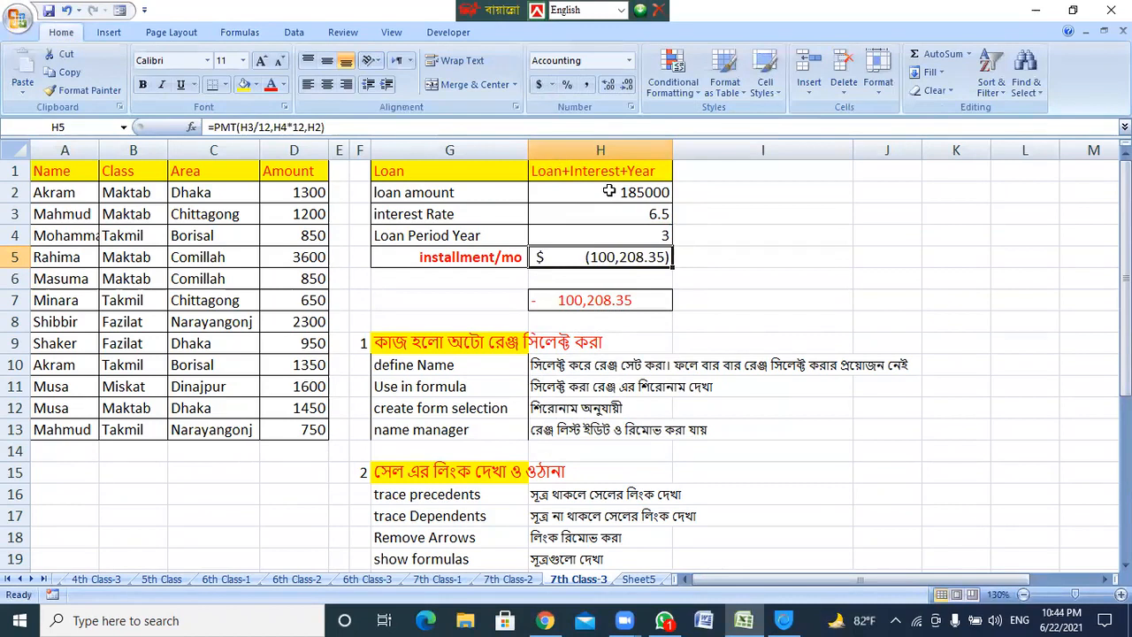
Set the number format of the monthly installment in H5 to General.
left_click(629, 62)
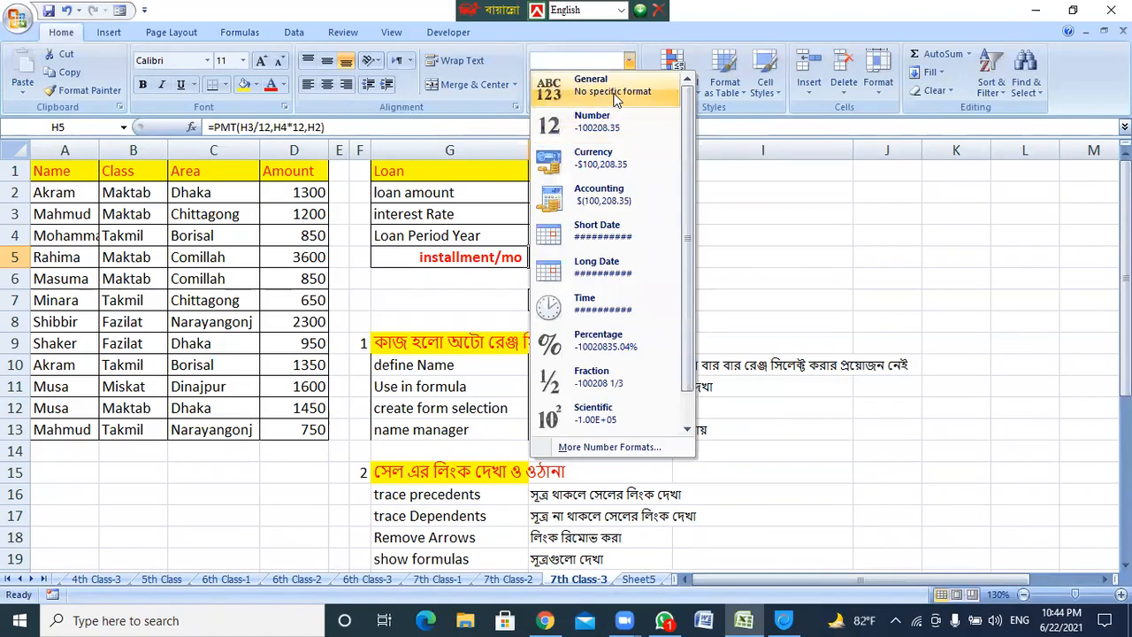
left_click(614, 89)
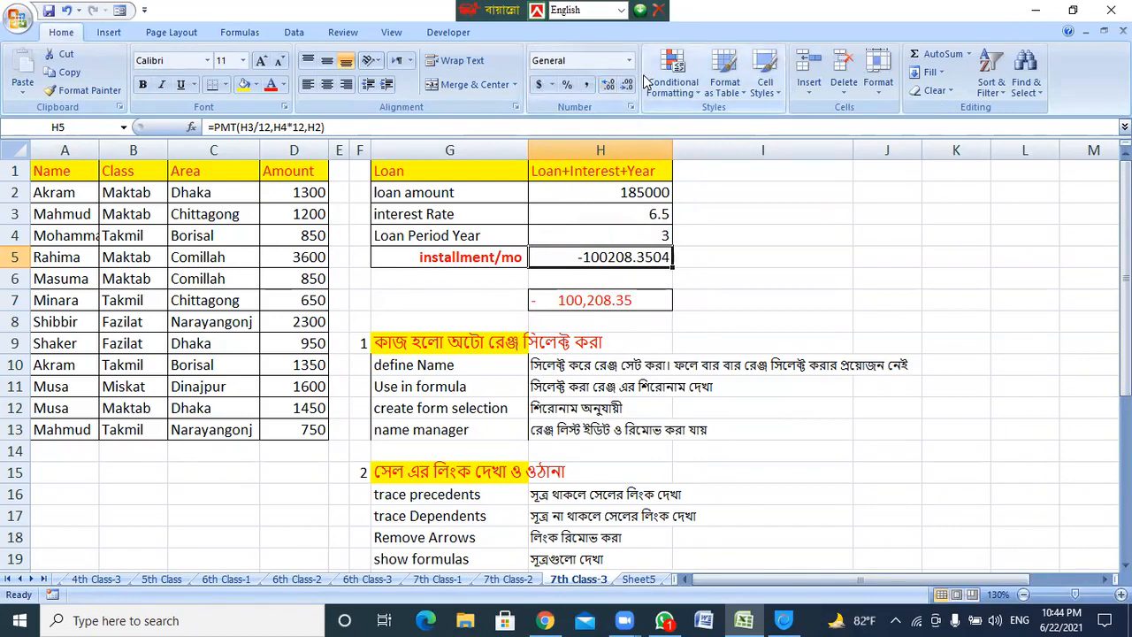
left_click(630, 62)
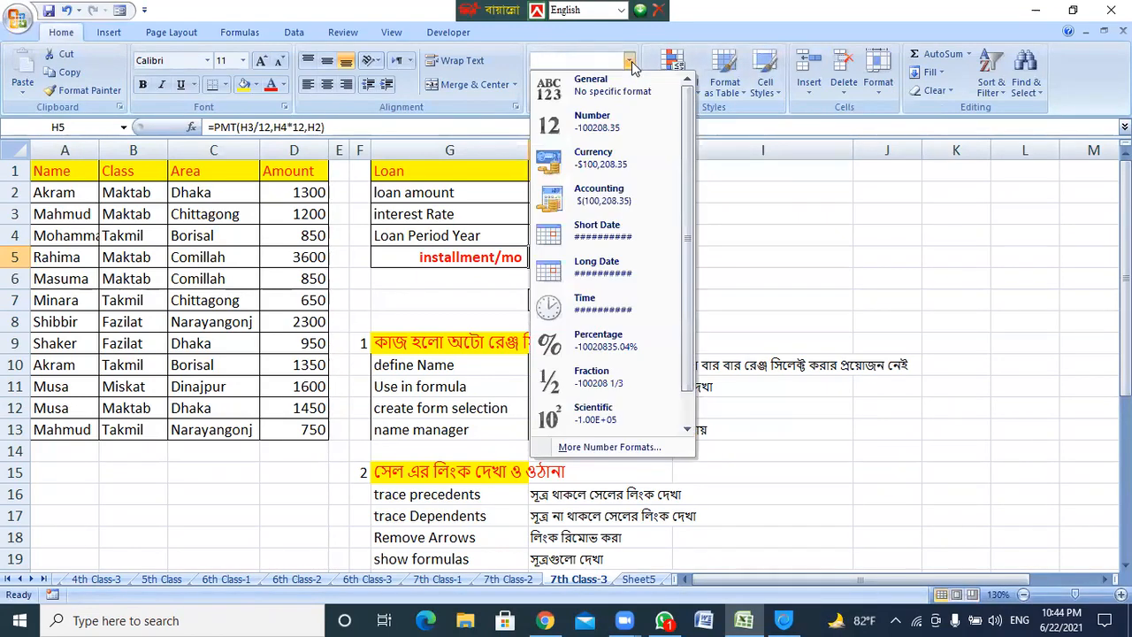
left_click(741, 290)
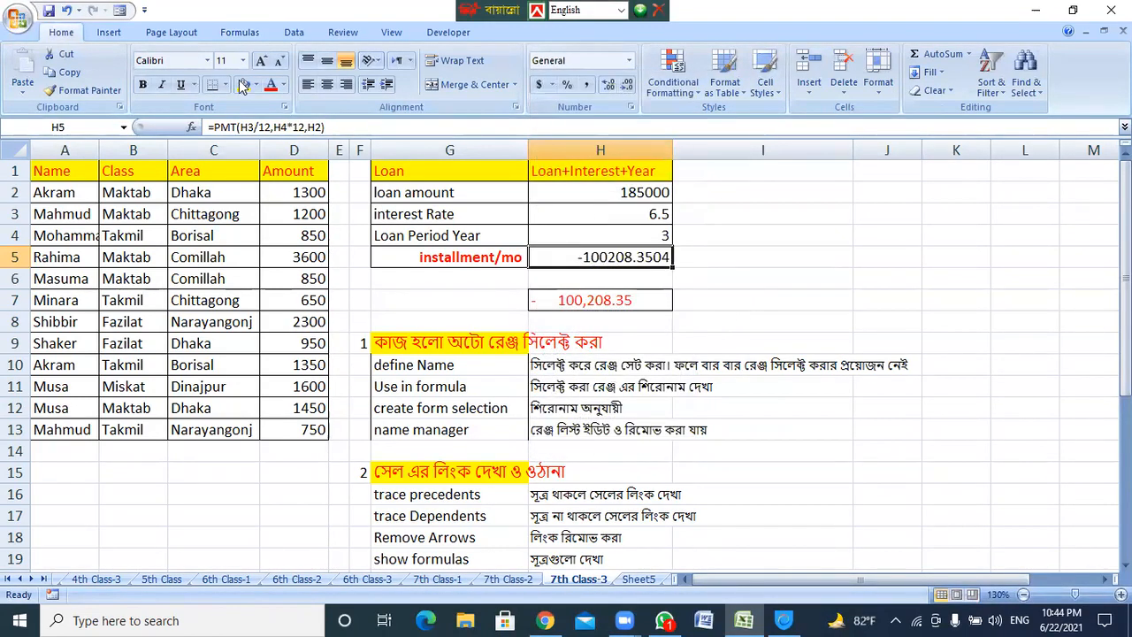
Select the loan table G1:H5 and review the list of recently used functions.
left_click(240, 33)
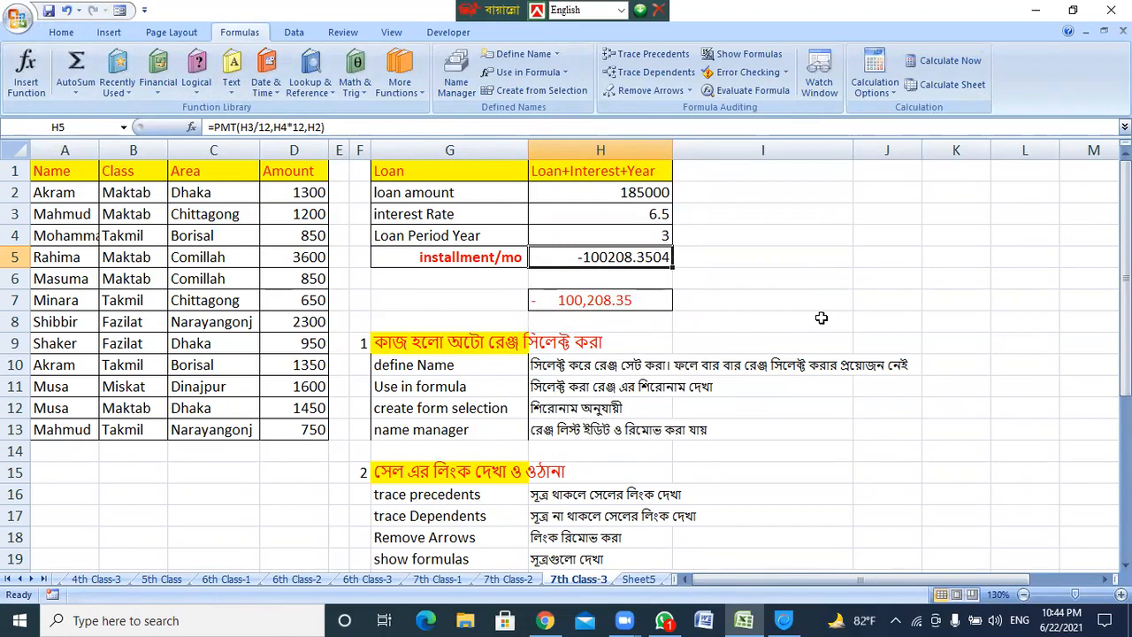
left_click_drag(460, 177, 619, 268)
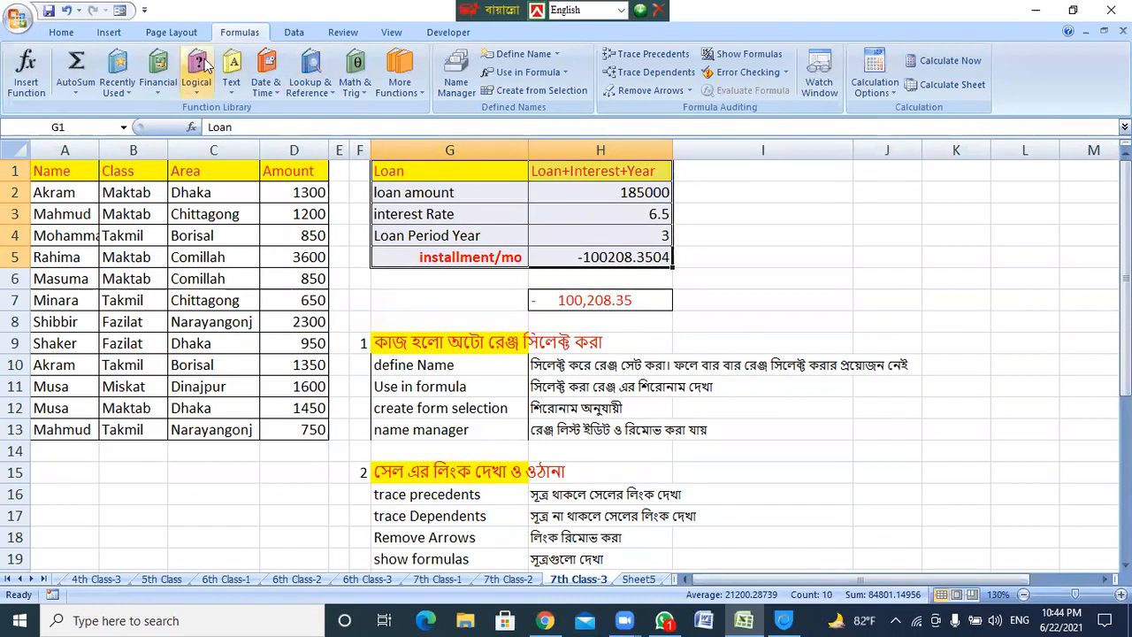
left_click(115, 88)
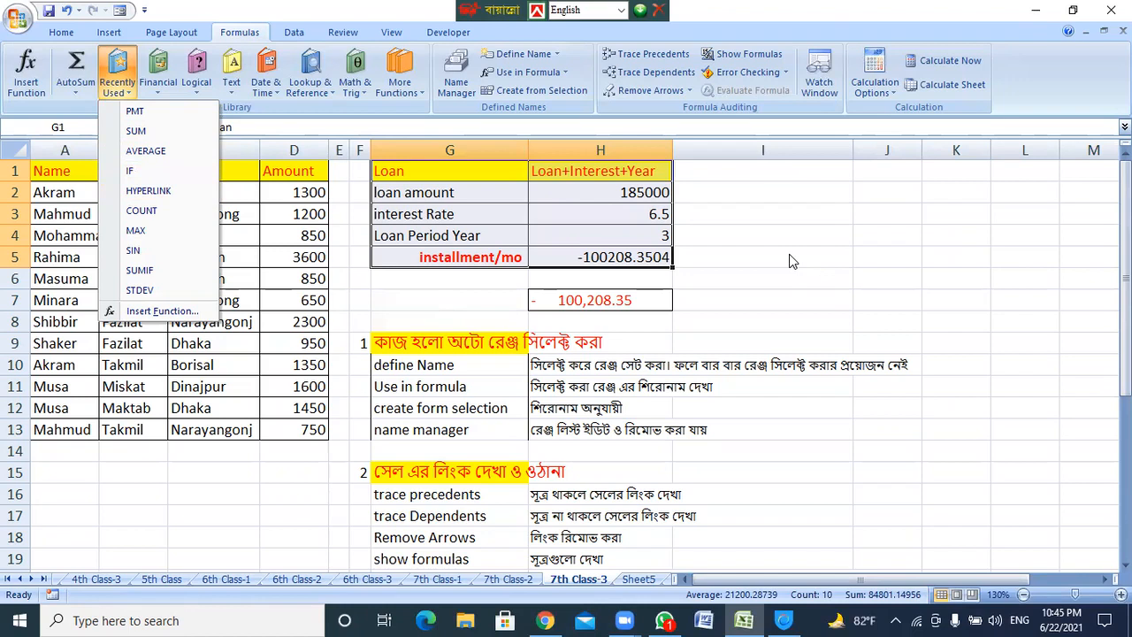
left_click(373, 7)
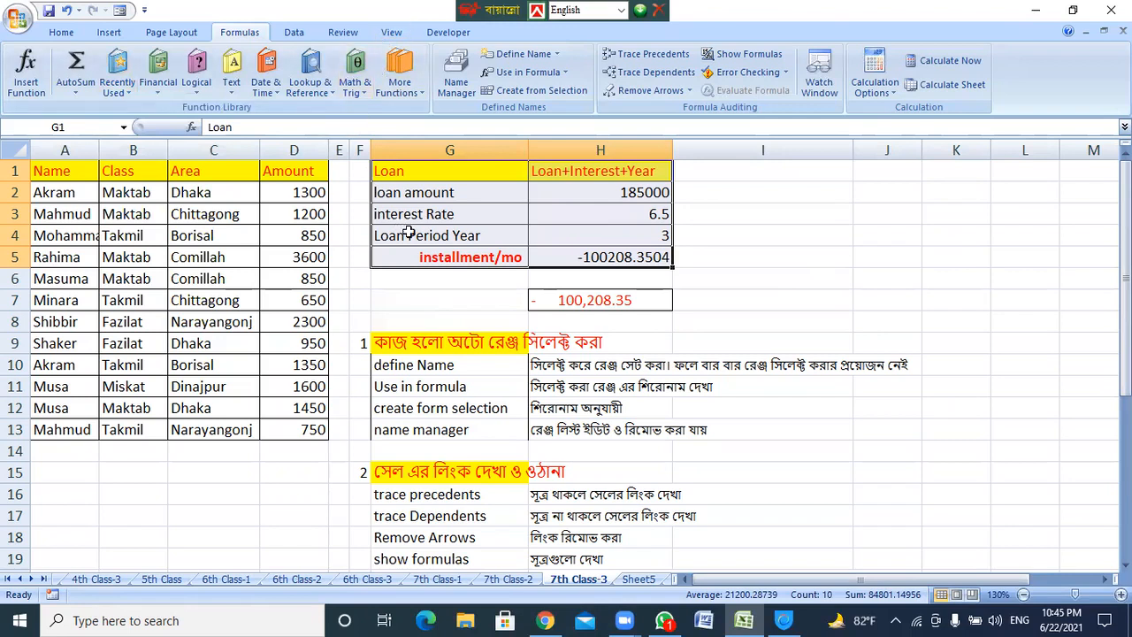
left_click(762, 292)
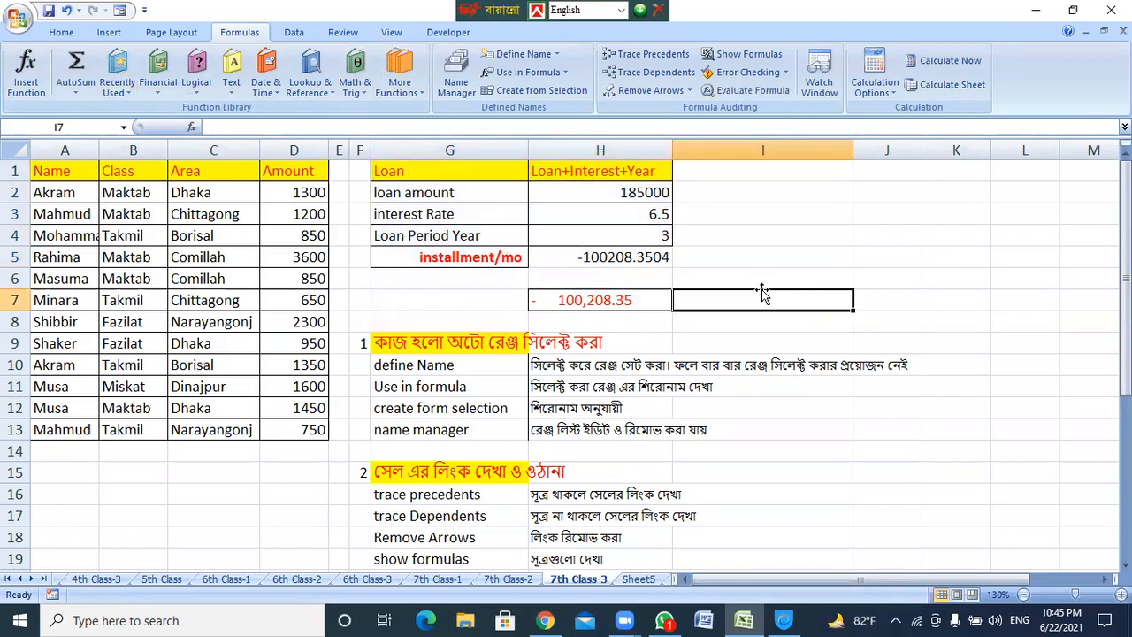
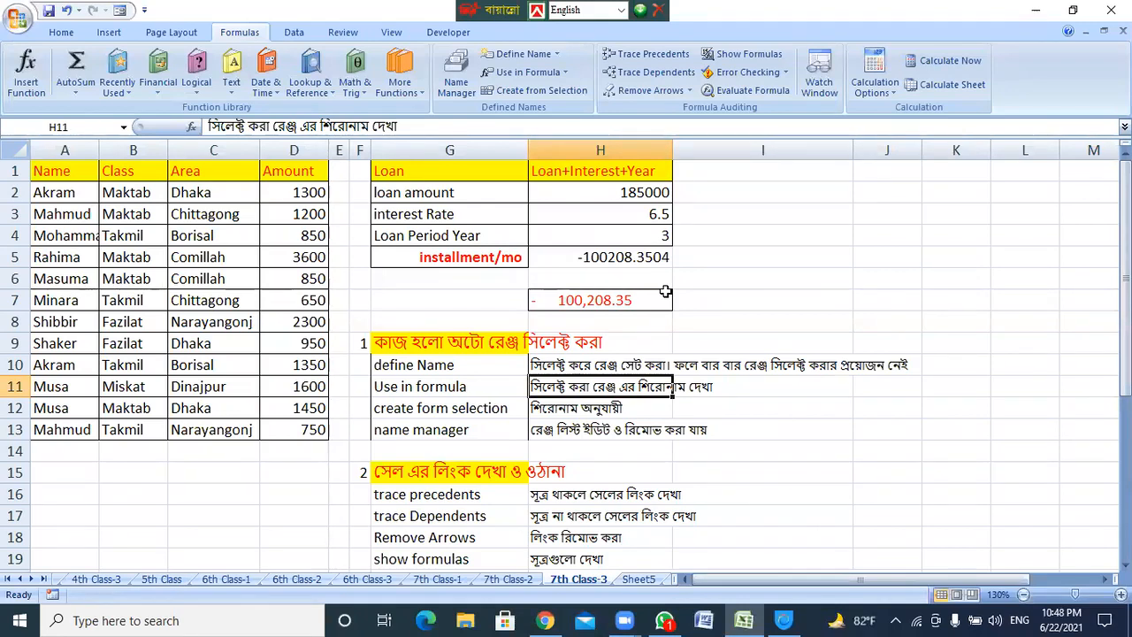
Total the Amount values in D14 with the formula =SUM(D2:D13).
left_click(828, 410)
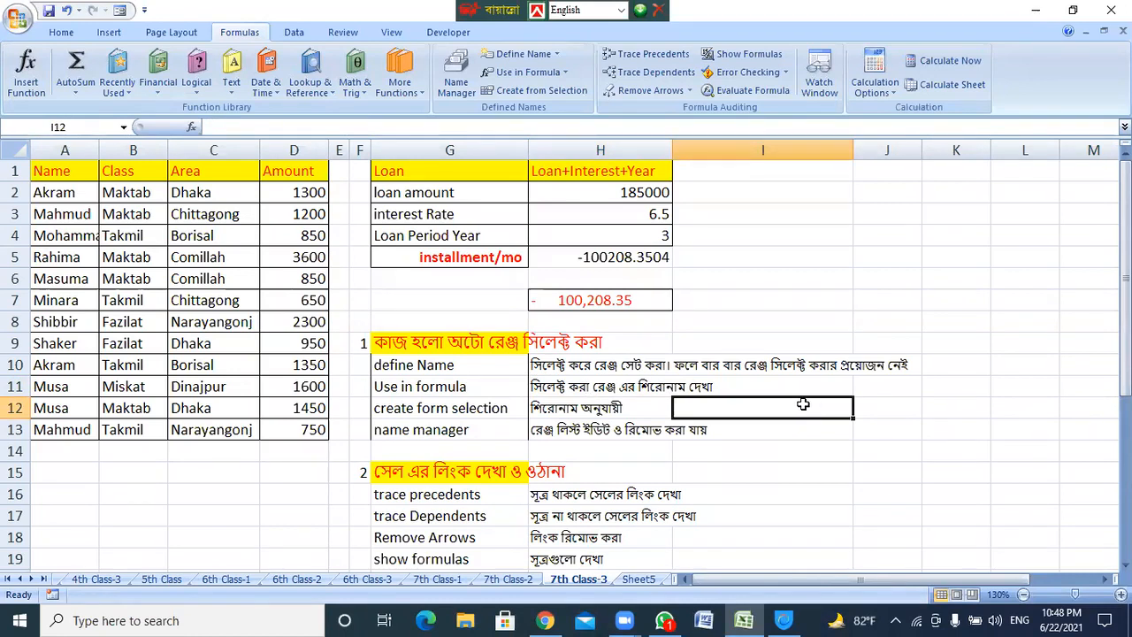
left_click(191, 519)
left_click_drag(302, 195, 301, 431)
left_click(290, 453)
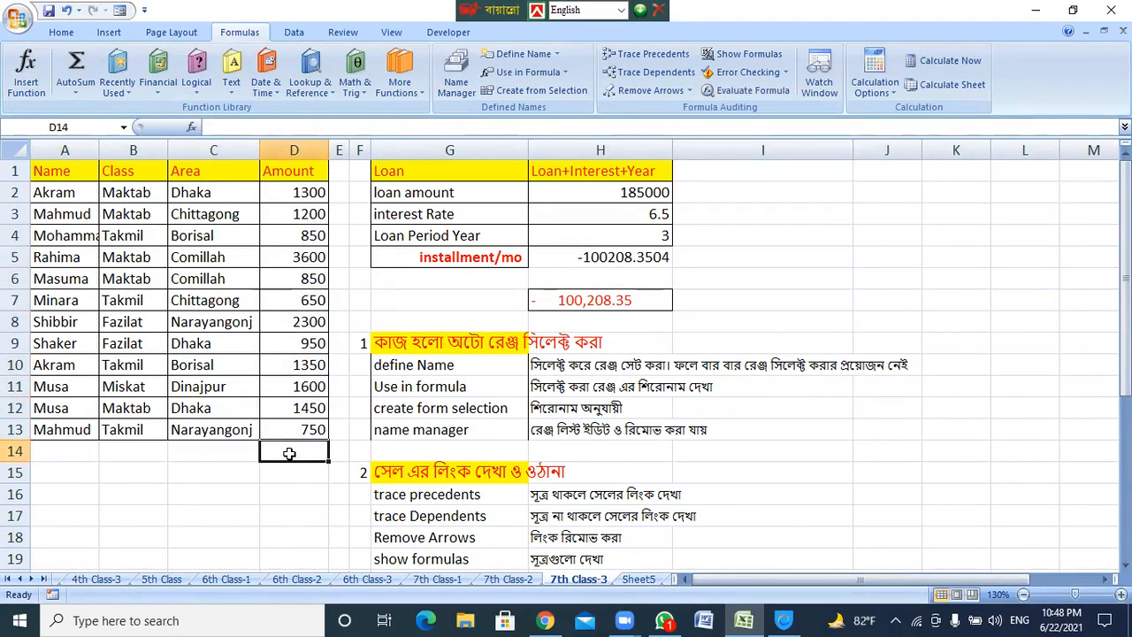
double_click(289, 453)
type("=")
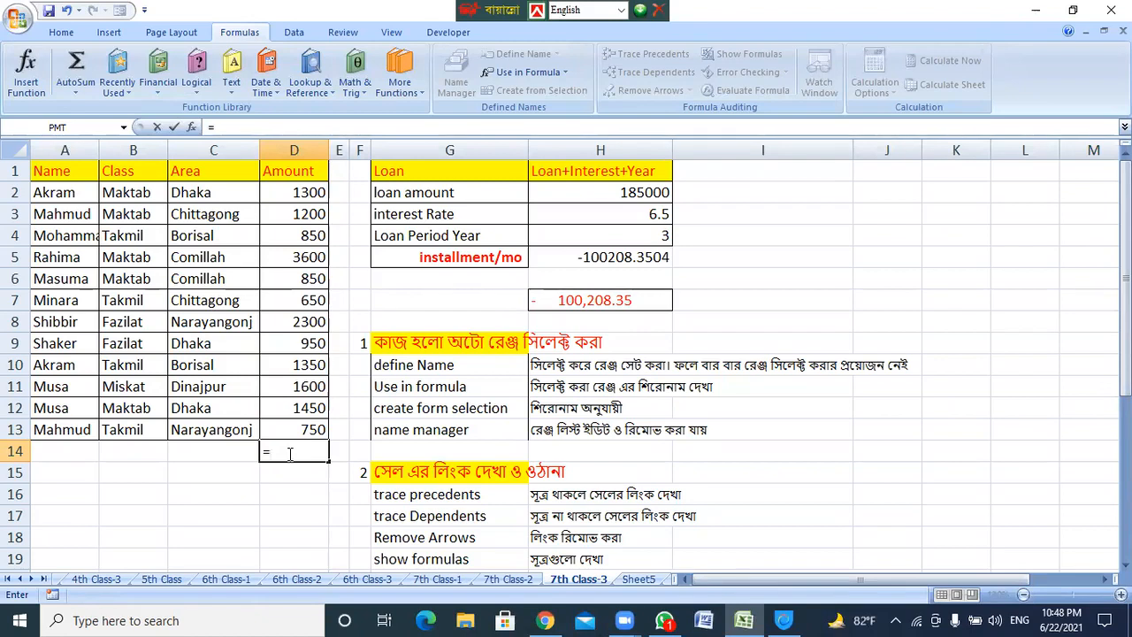
type("sum(")
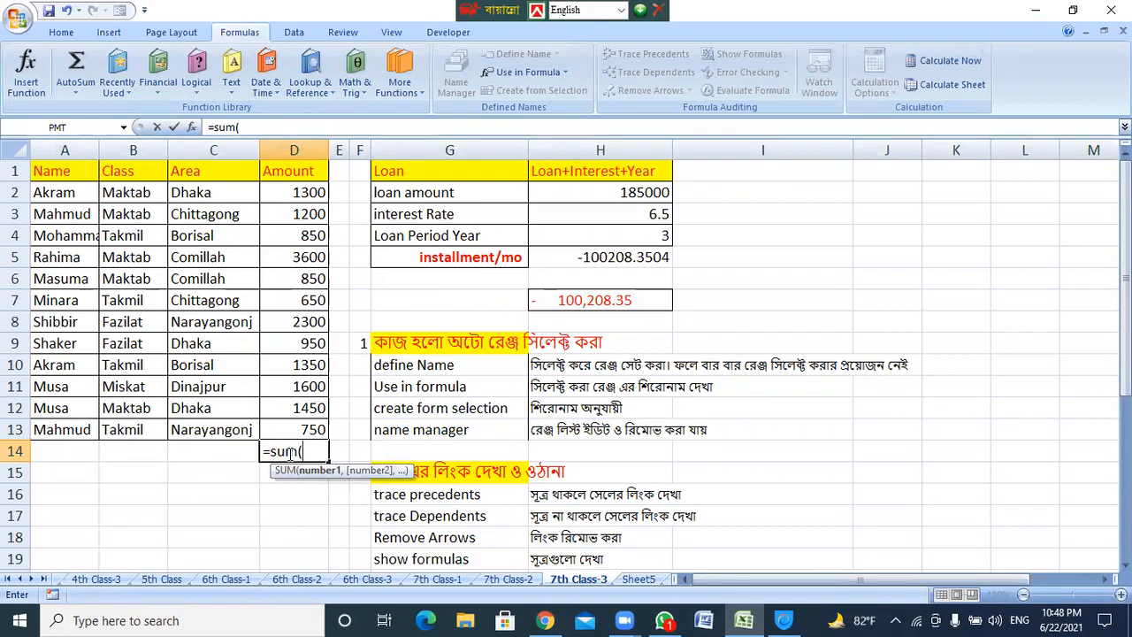
type("d2:d13)")
key("Return")
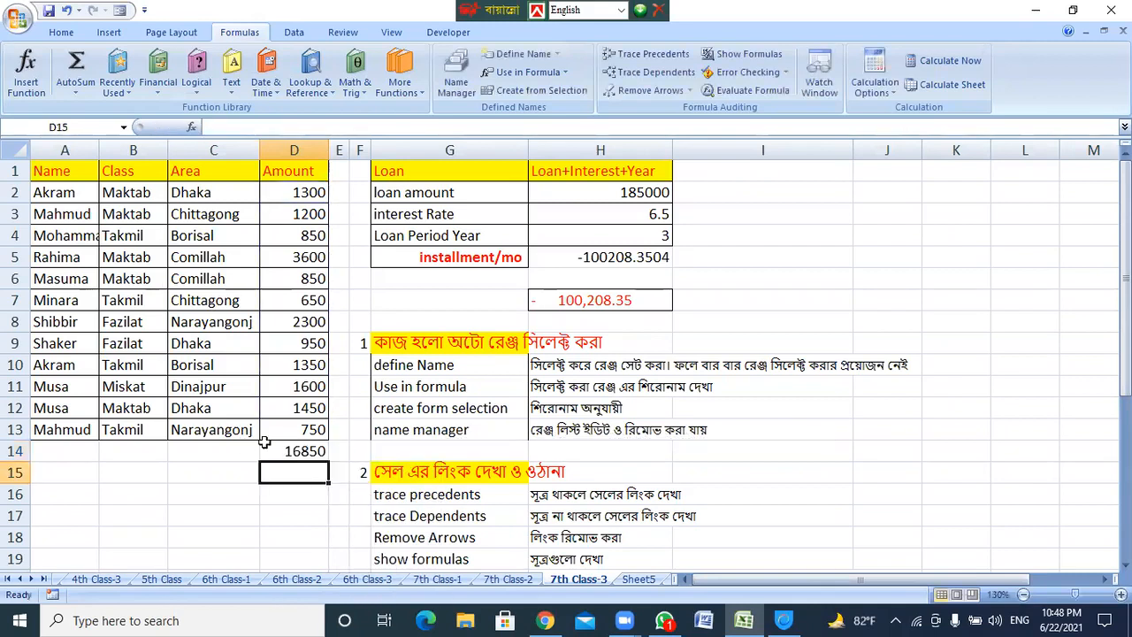
Re-enter the SUM formula in D14, picking the range D2:D13 directly on the sheet.
left_click(307, 453)
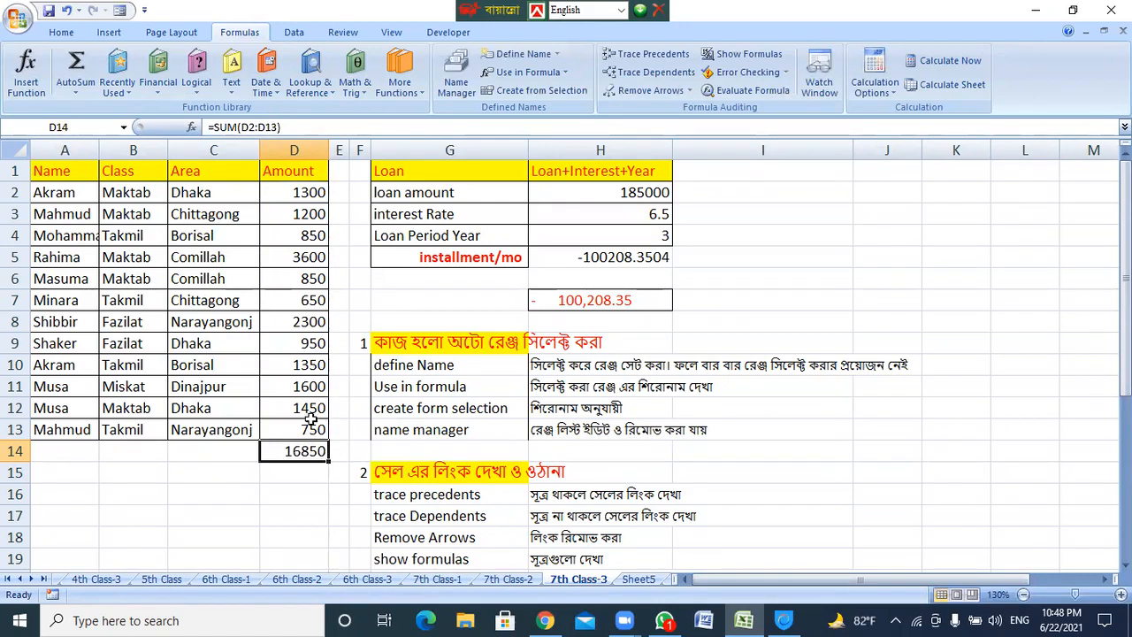
type("=sum(")
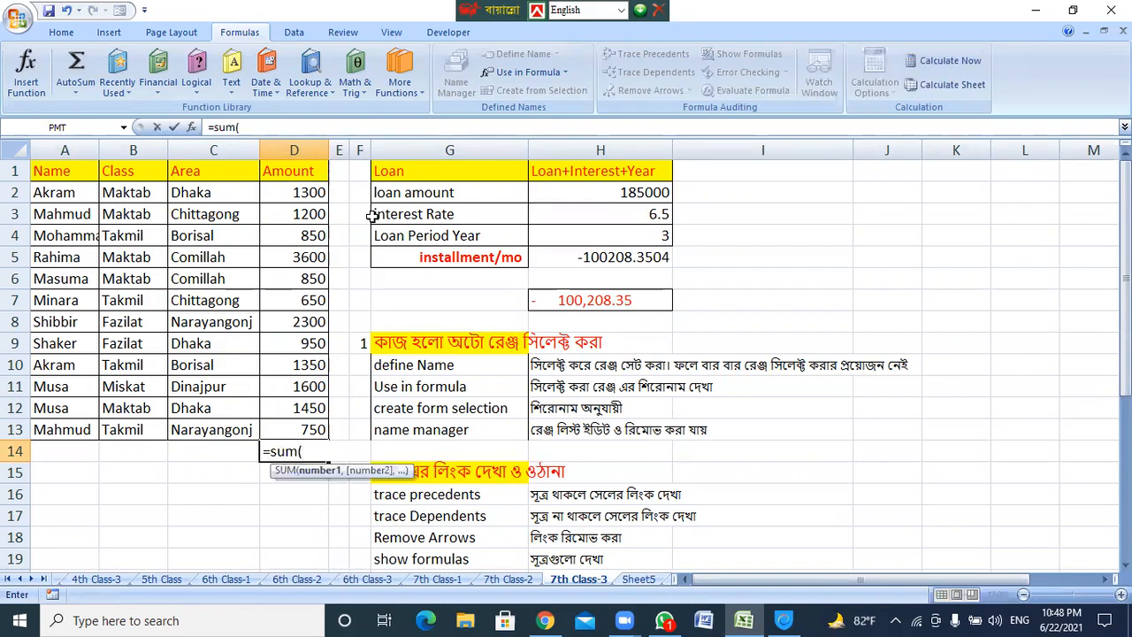
left_click_drag(310, 191, 303, 430)
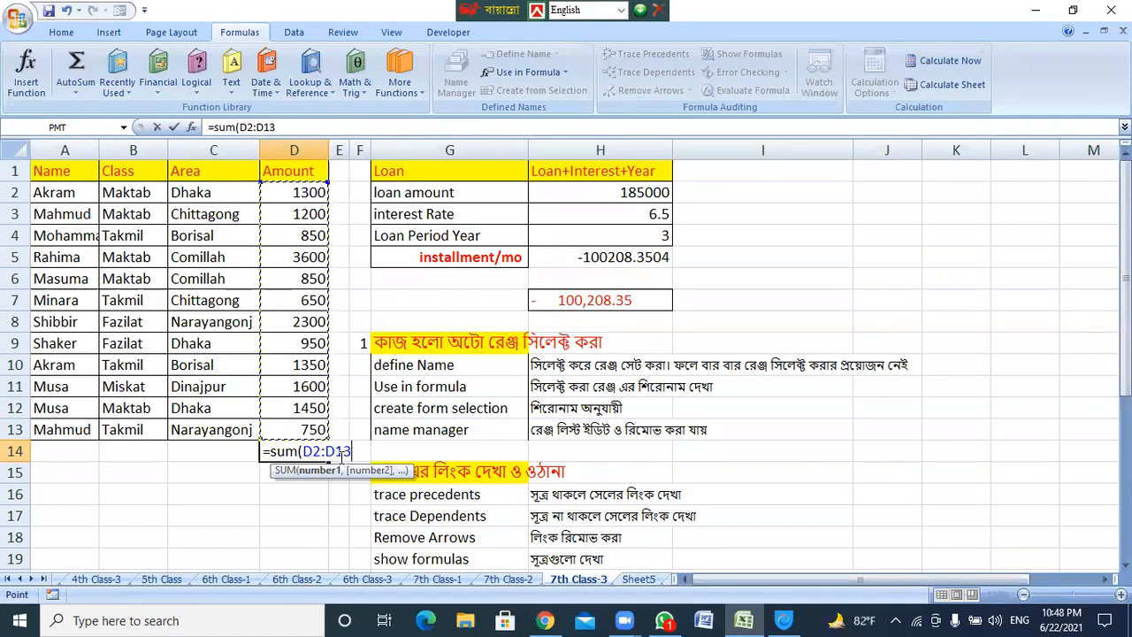
type(")")
key("Return")
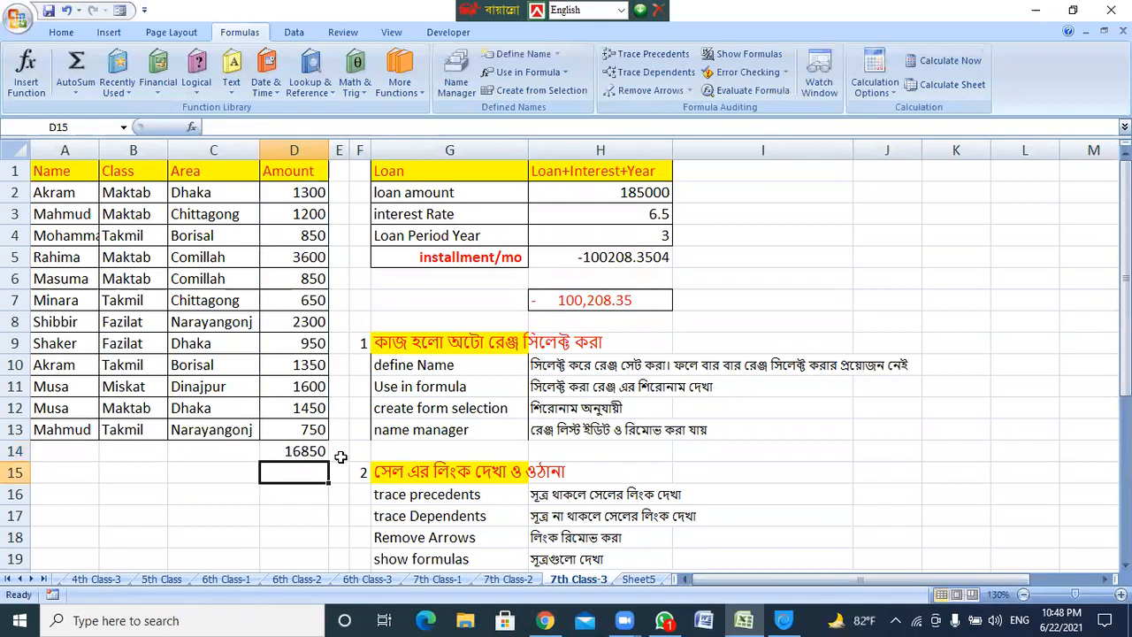
Review the Amount range D2:D13 and clear the =SUM(D2:D13) formula from D14.
left_click(285, 450)
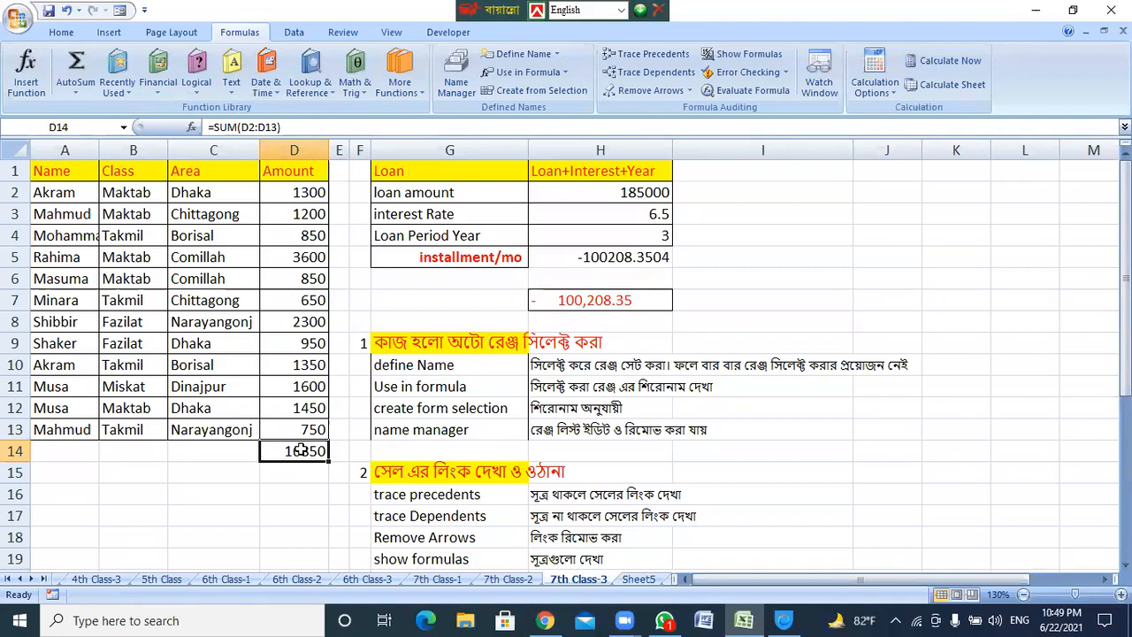
left_click_drag(303, 190, 278, 426)
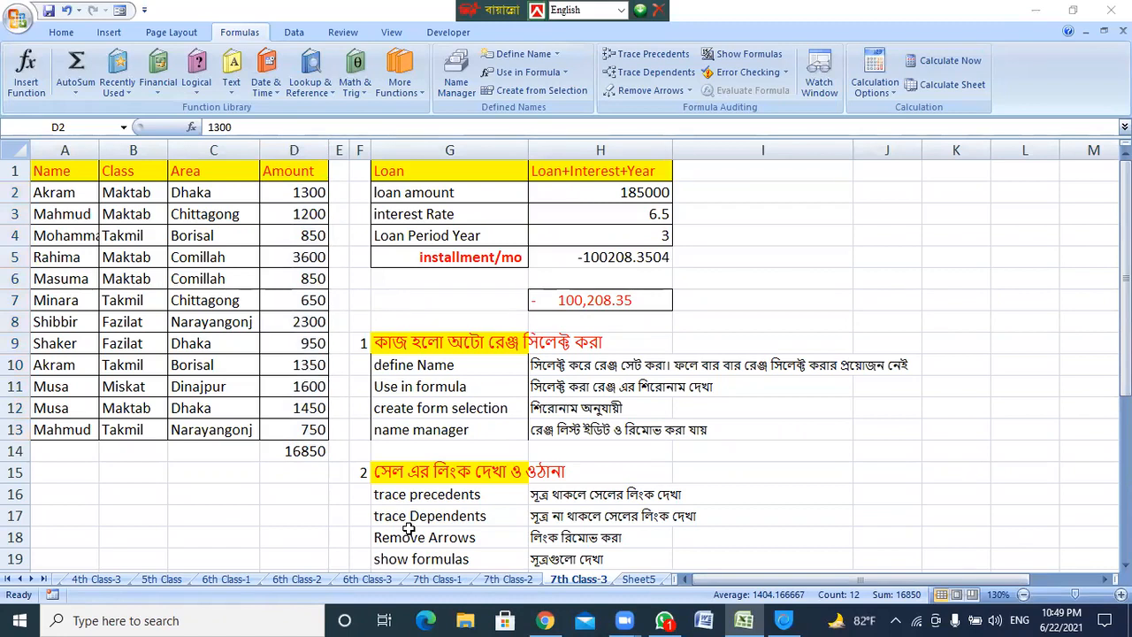
left_click(298, 458)
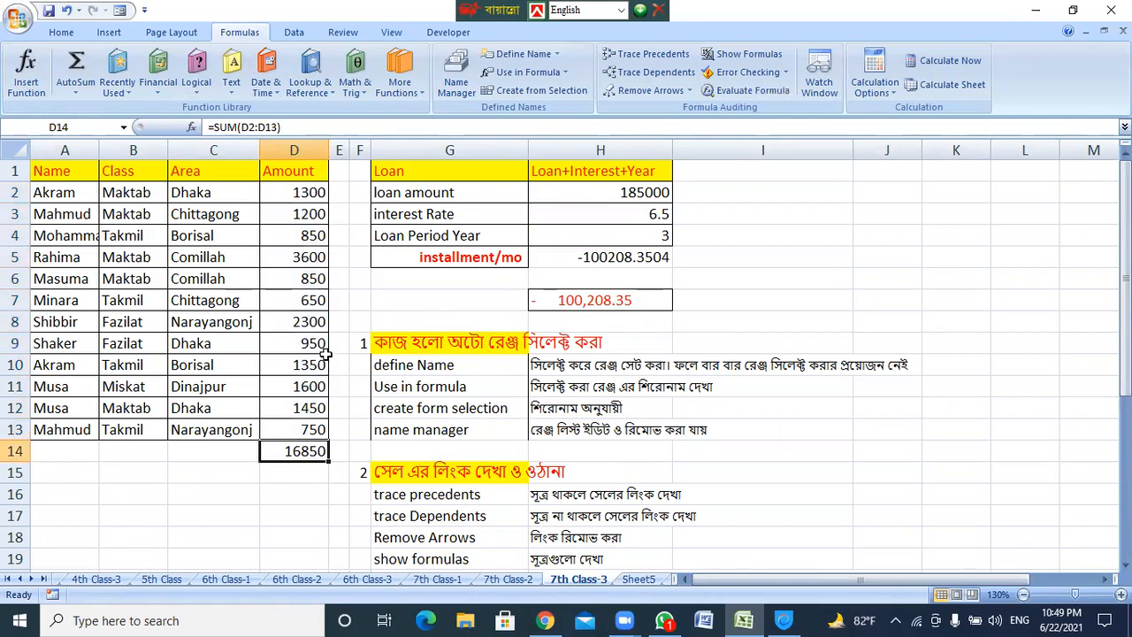
key("Delete")
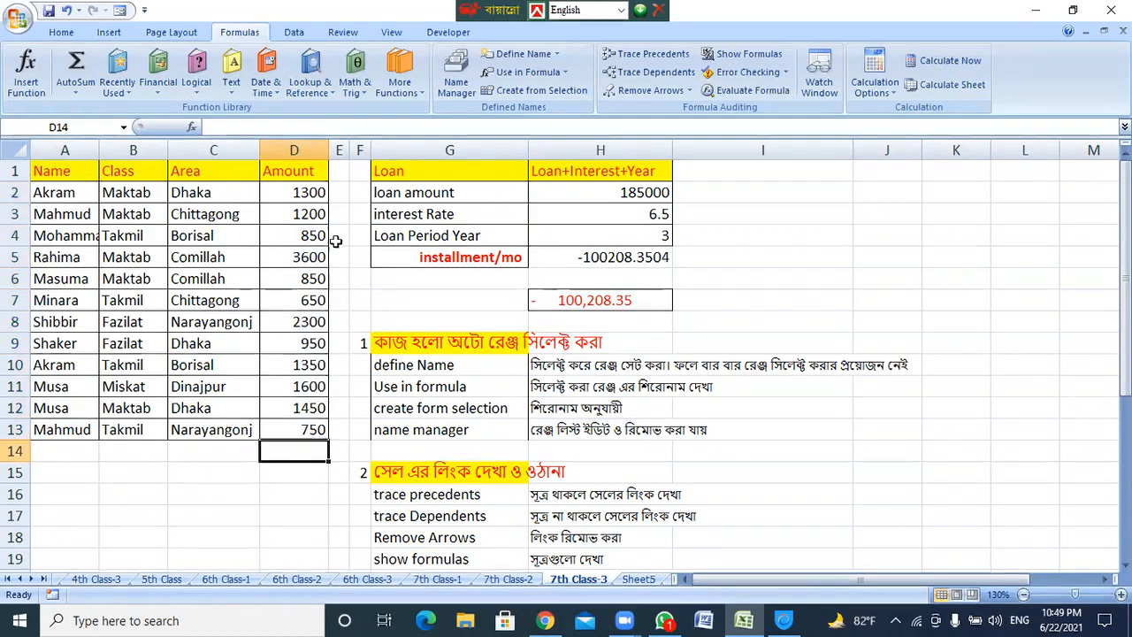
Define the name Total with Workbook scope for the Amount values in D2:D13.
left_click(559, 92)
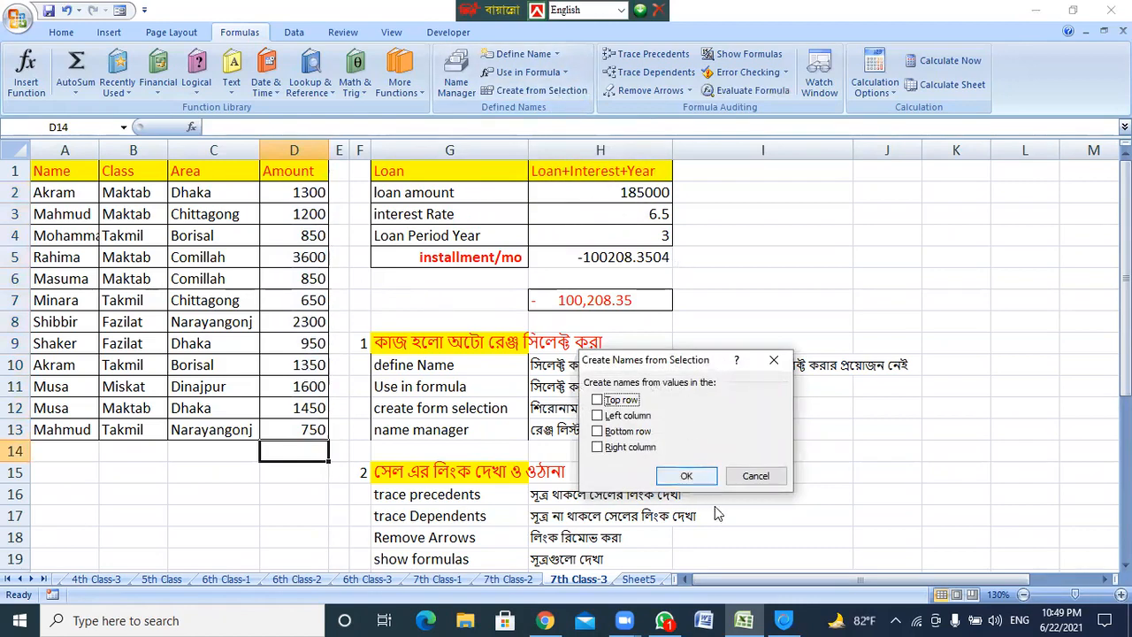
left_click(756, 476)
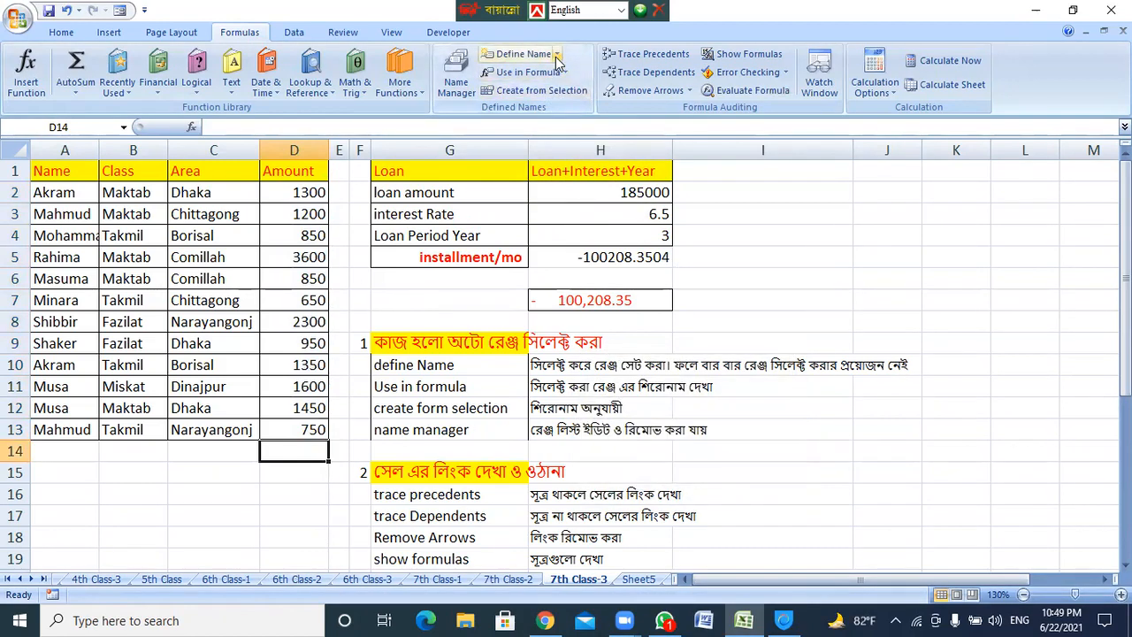
left_click_drag(305, 192, 310, 429)
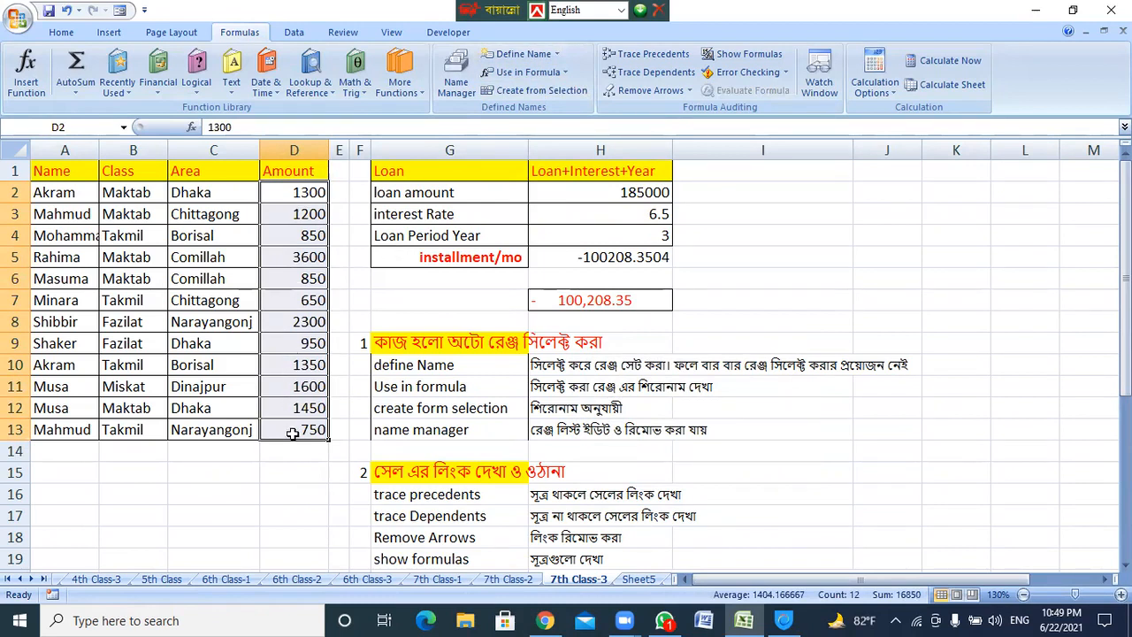
left_click(555, 56)
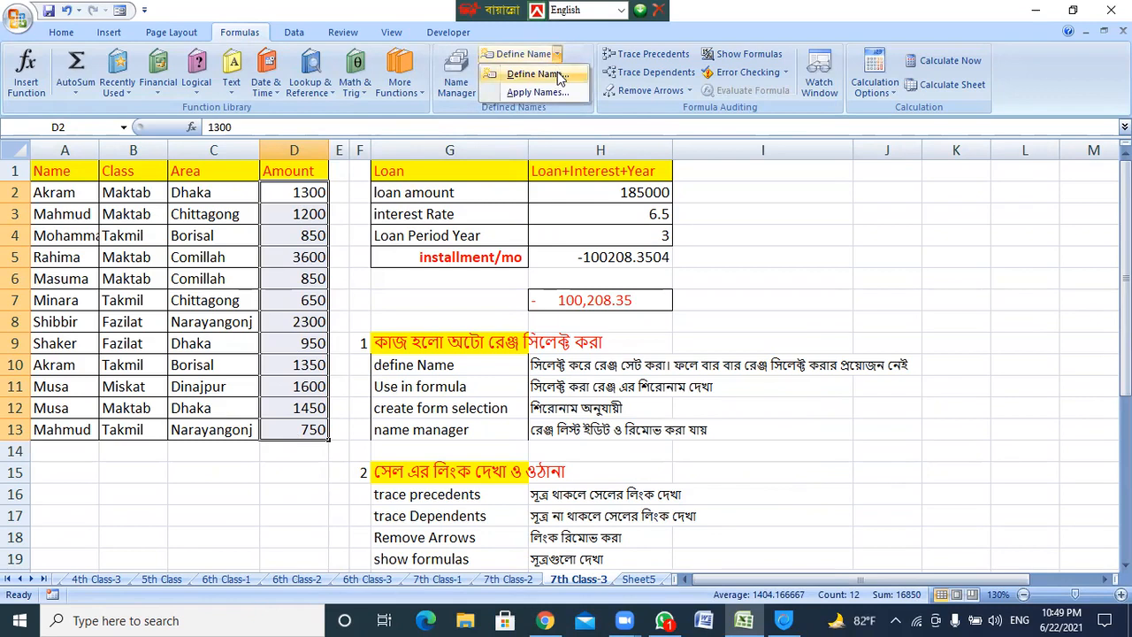
left_click(559, 75)
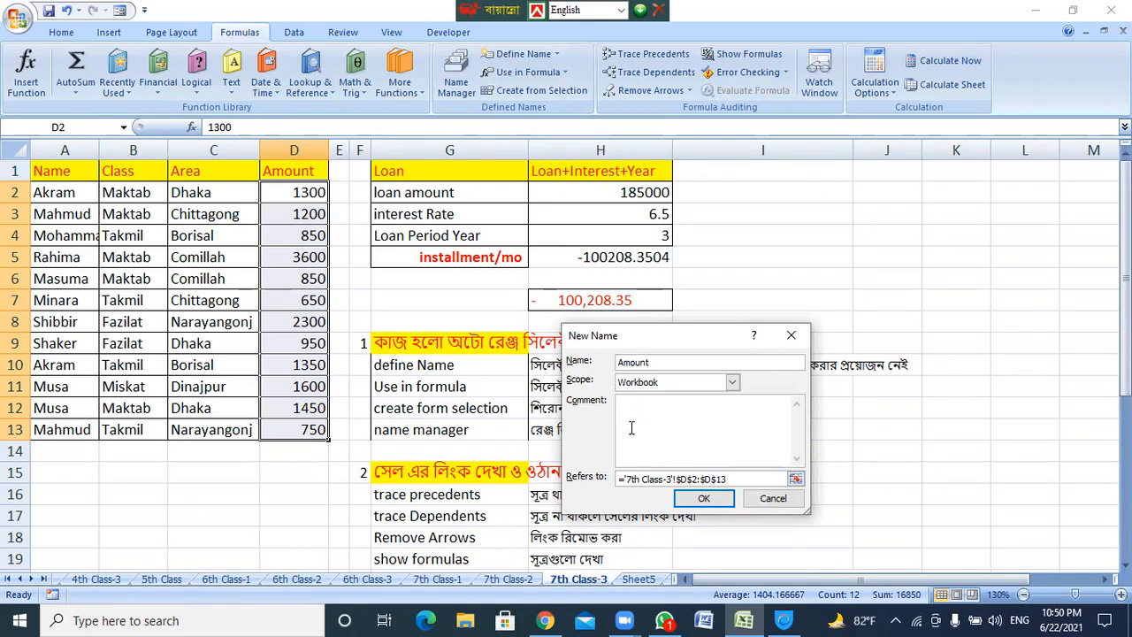
type("Total Amount")
left_click(704, 497)
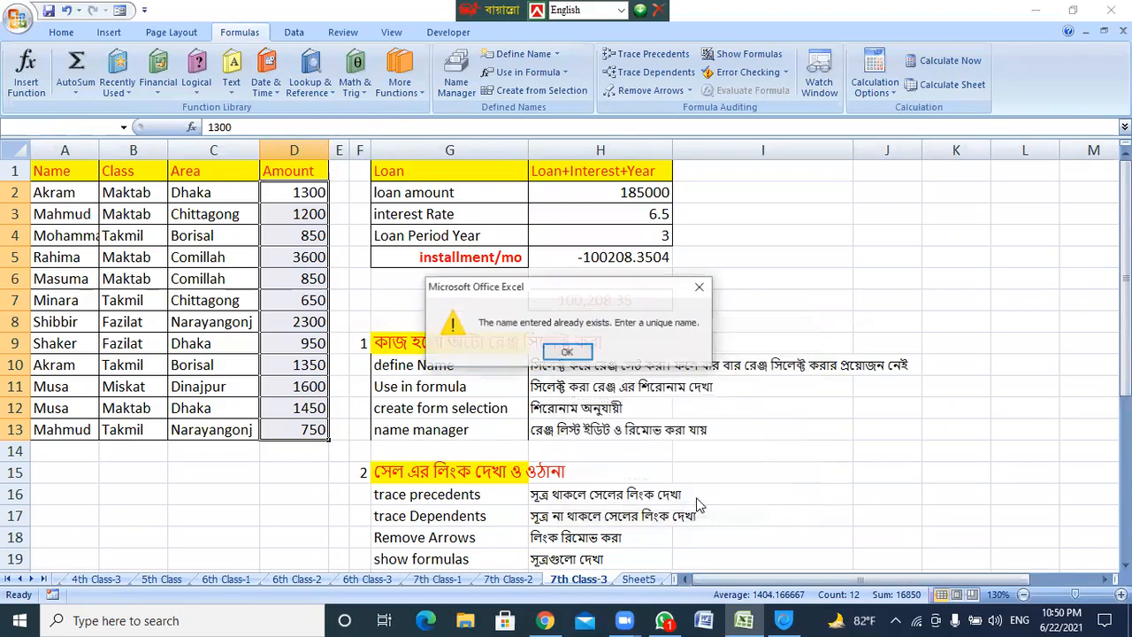
left_click(570, 354)
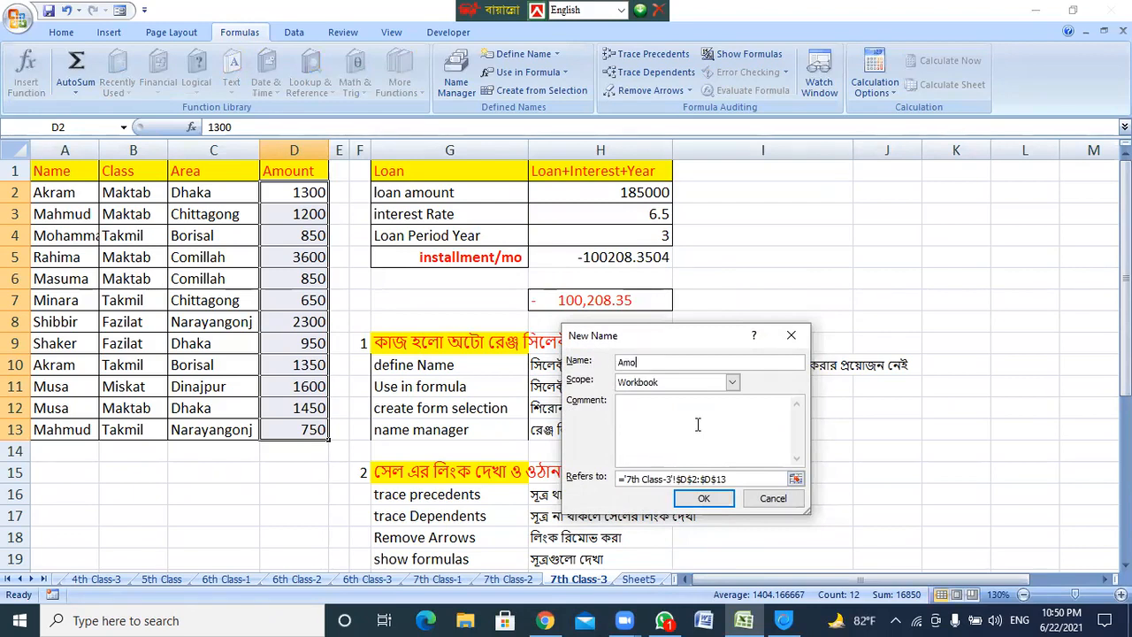
left_click(704, 498)
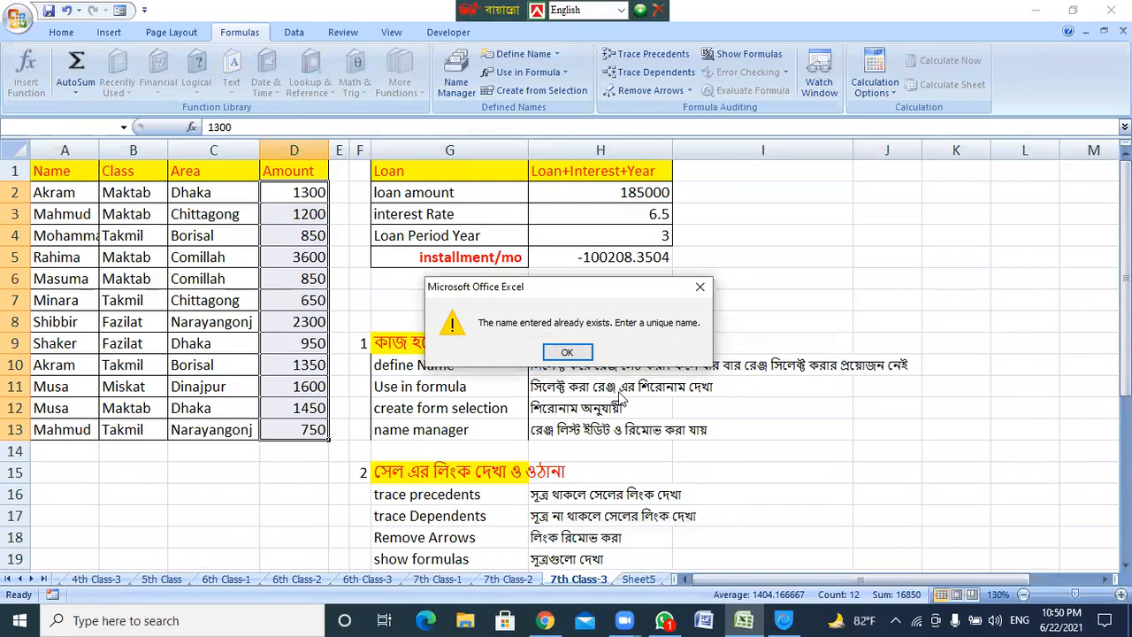
left_click(567, 352)
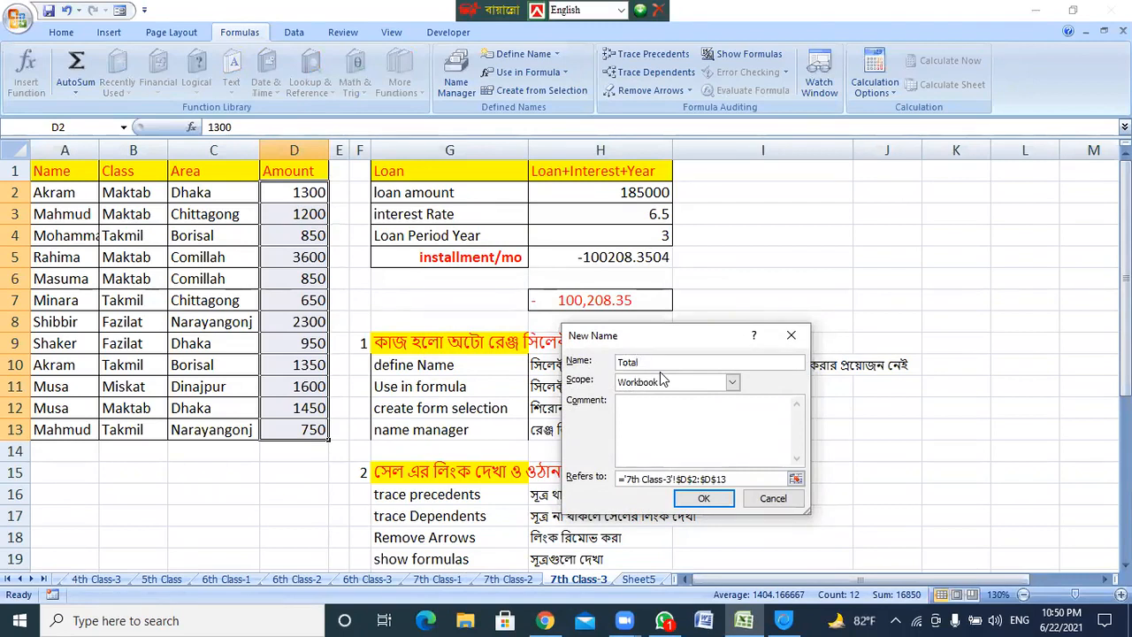
left_click(704, 498)
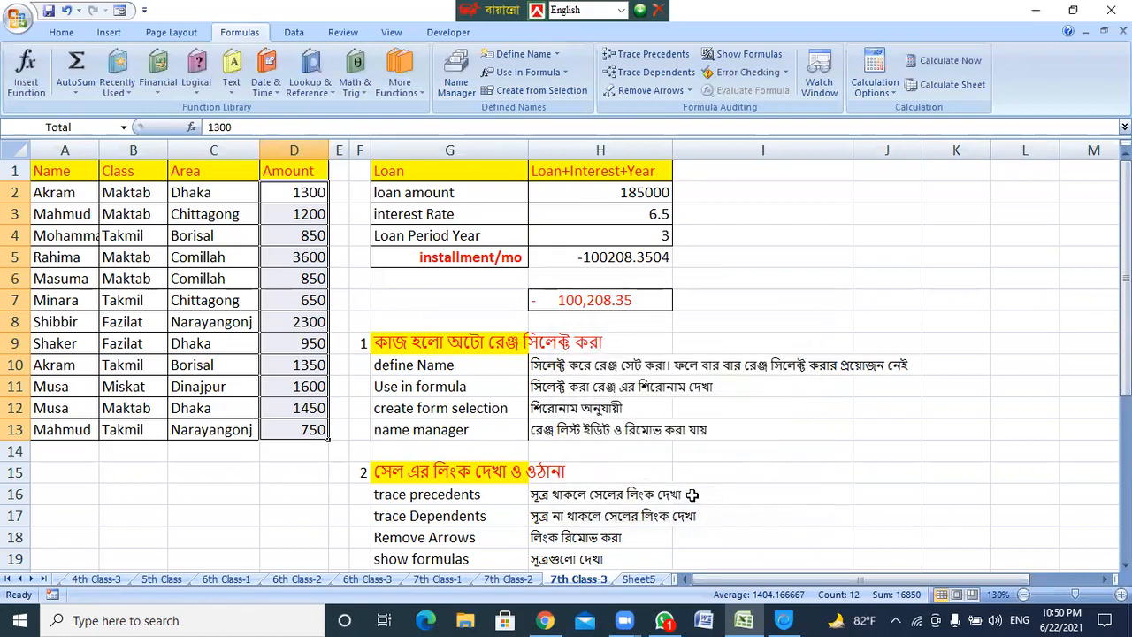
Total the Amount values in D14 with a SUM formula that uses the defined name Total.
left_click(305, 456)
left_click_drag(303, 193, 306, 433)
left_click(299, 456)
type("=su")
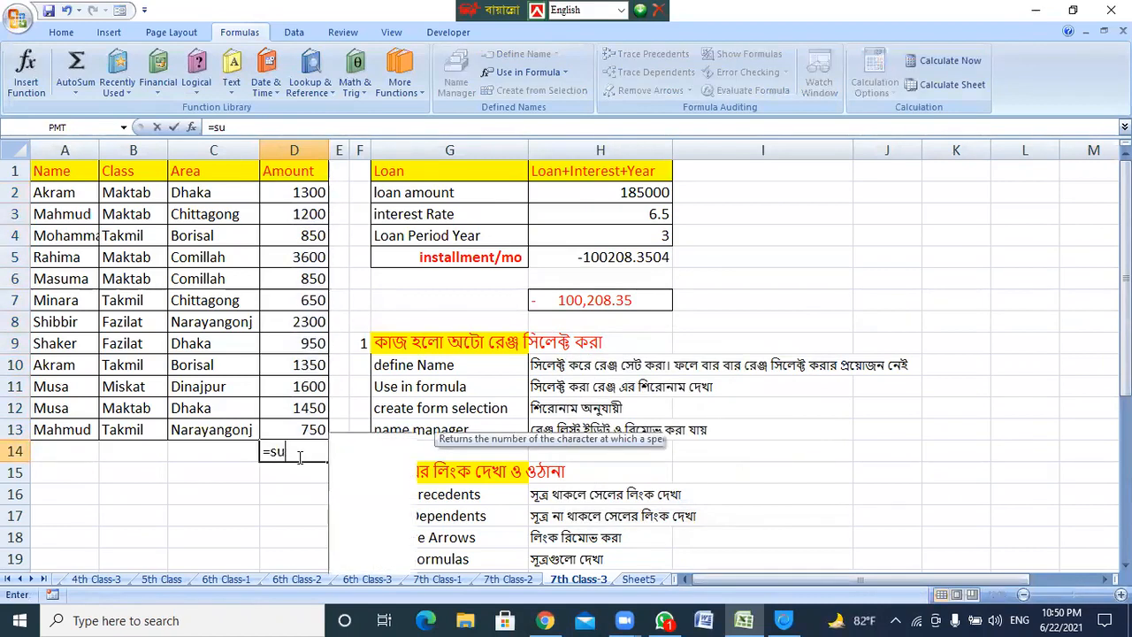
type("m")
key("Tab")
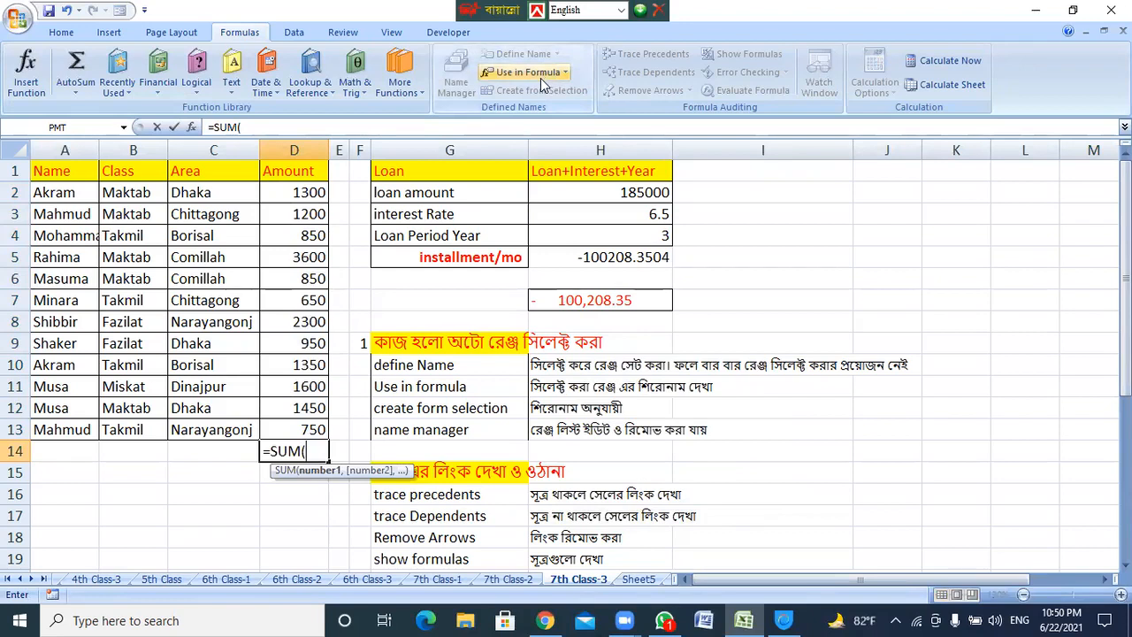
left_click(564, 75)
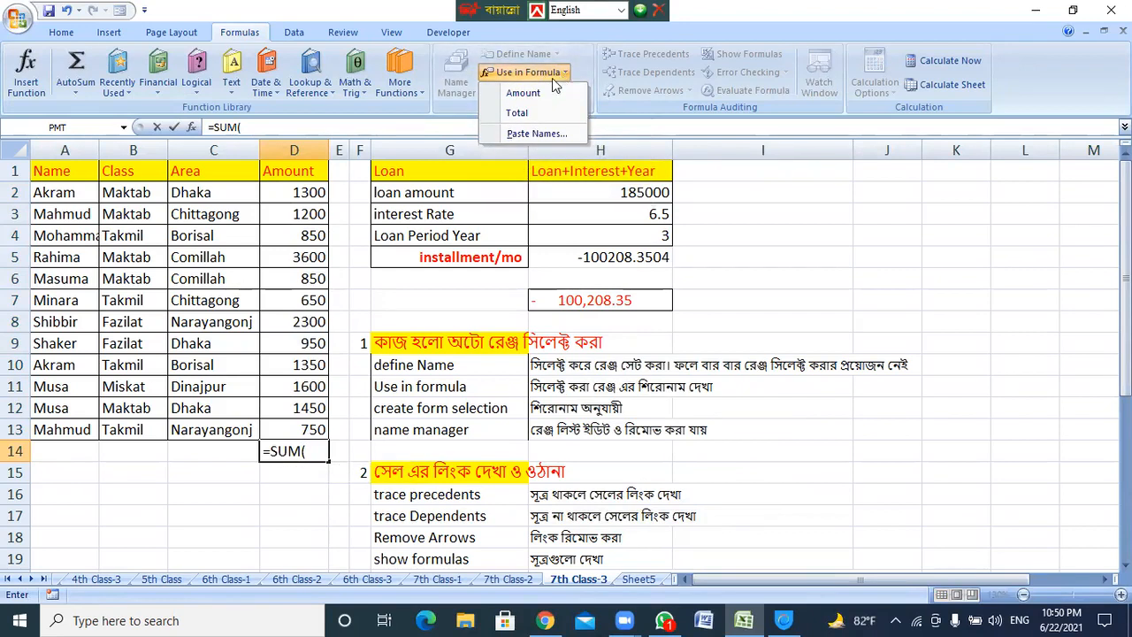
left_click(519, 113)
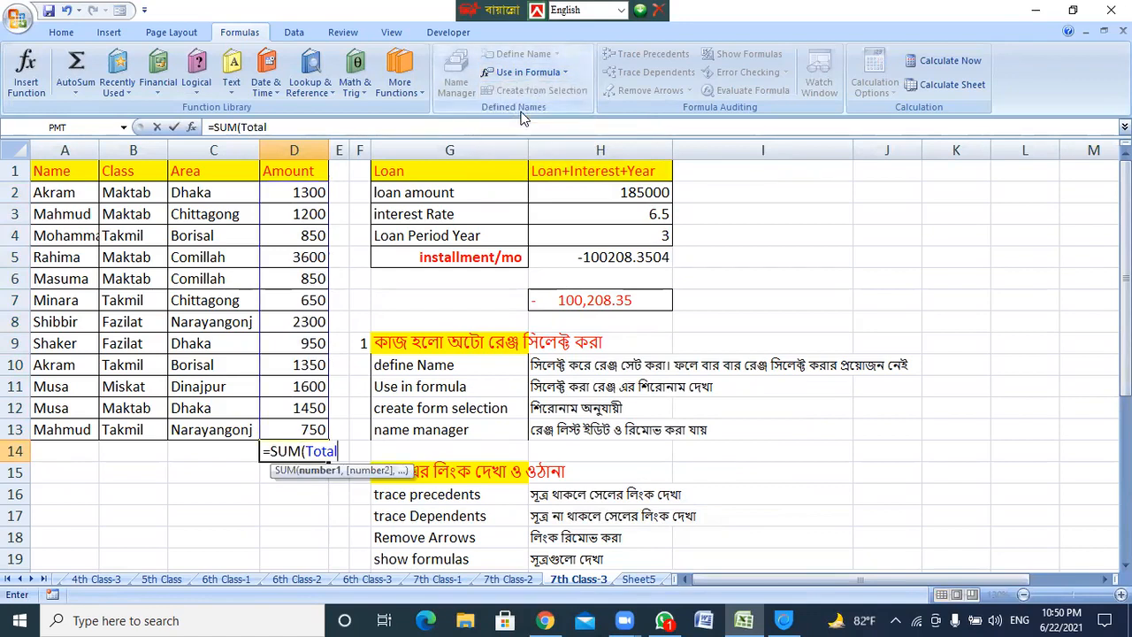
key("Return")
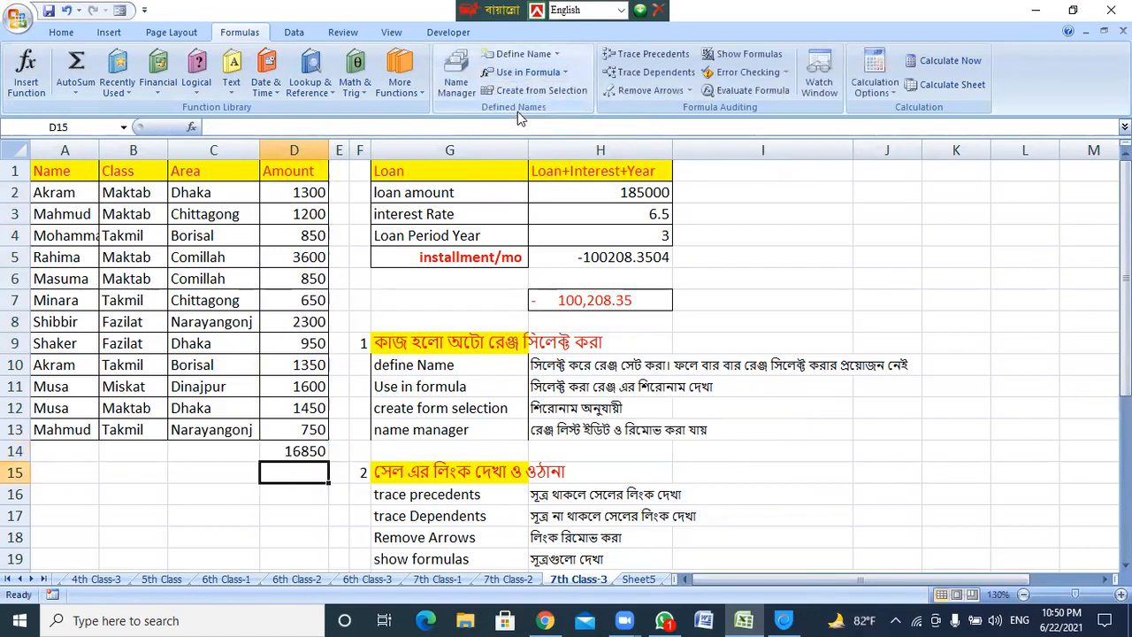
Review the range named Total and delete the =SUM(Total) formula from D14.
left_click(316, 453)
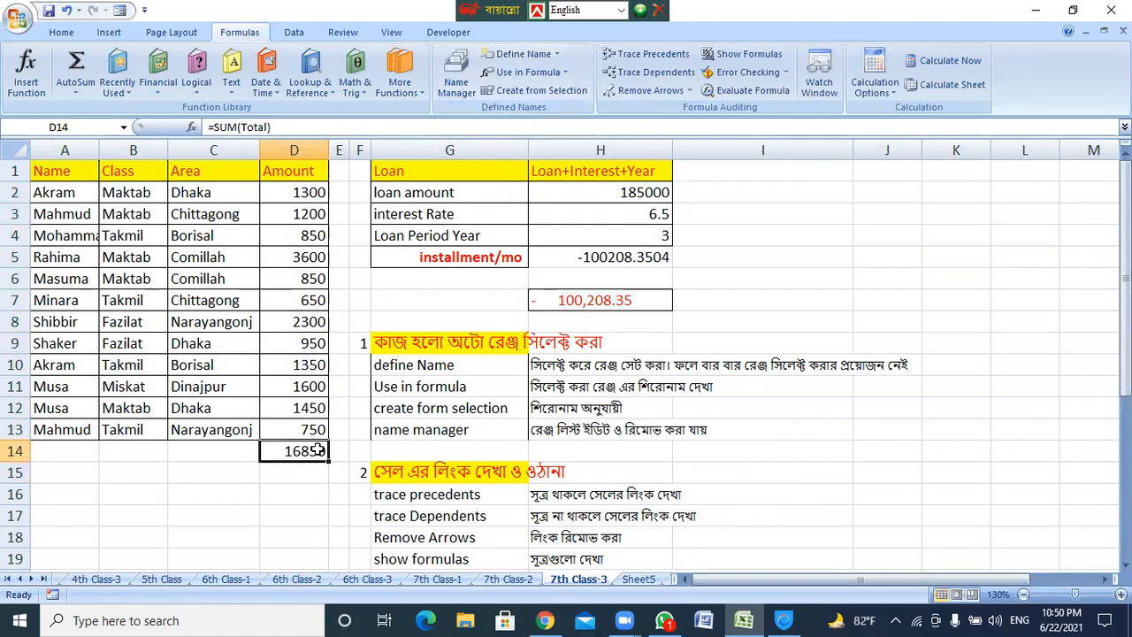
left_click_drag(299, 192, 282, 428)
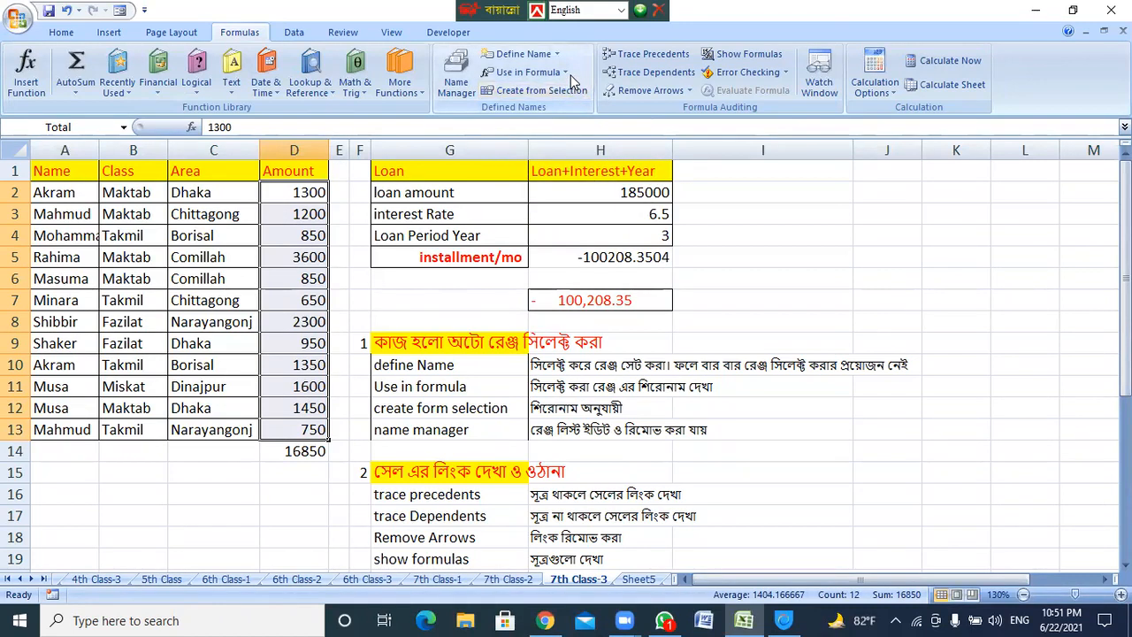
left_click(322, 453)
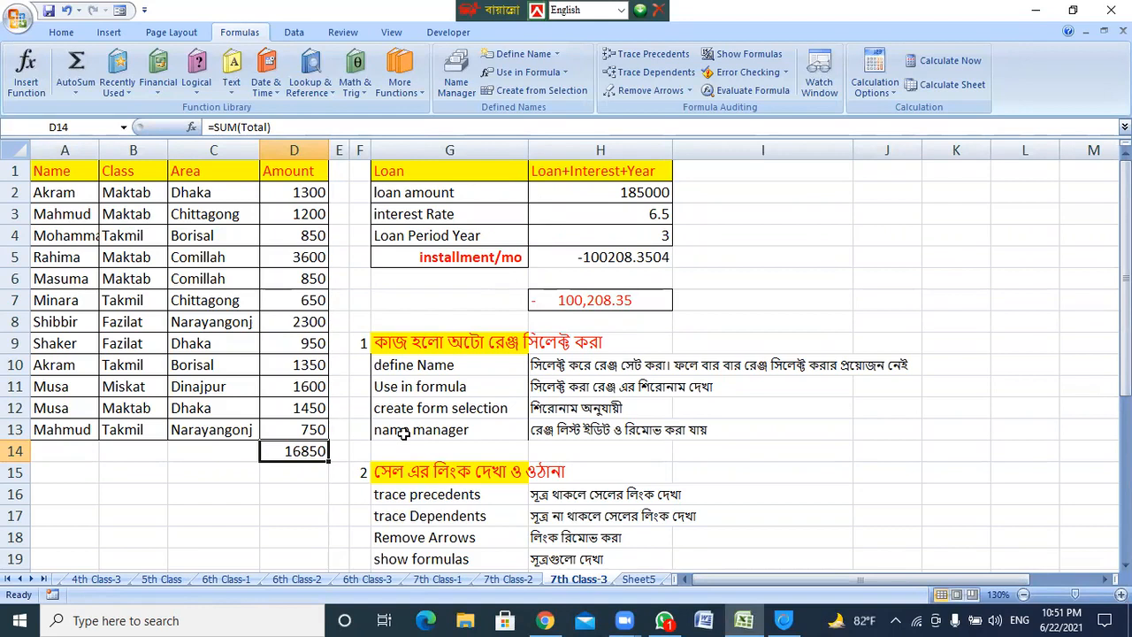
key("Delete")
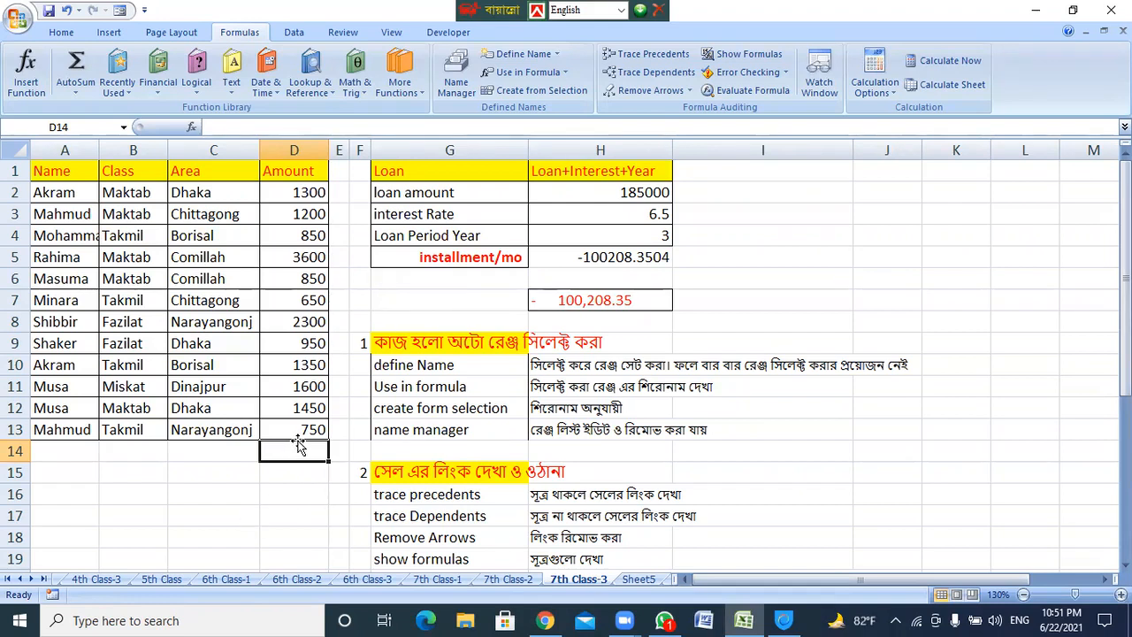
Try to create names from the header cells A1:D1 with the Top row option.
left_click(66, 171)
left_click_drag(65, 171, 273, 173)
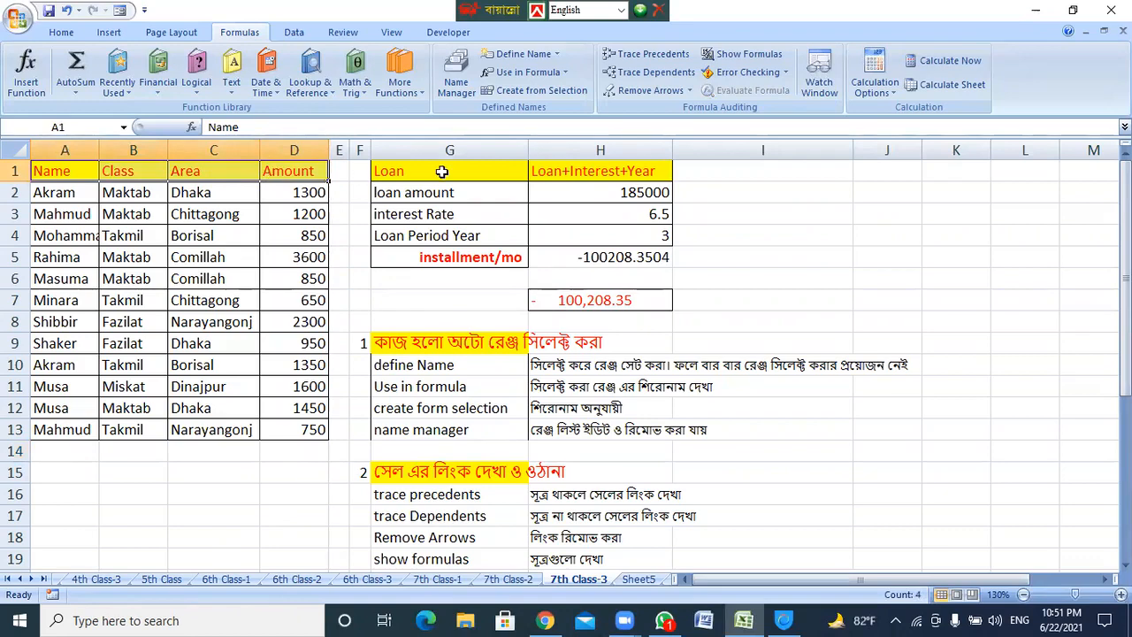
left_click(542, 92)
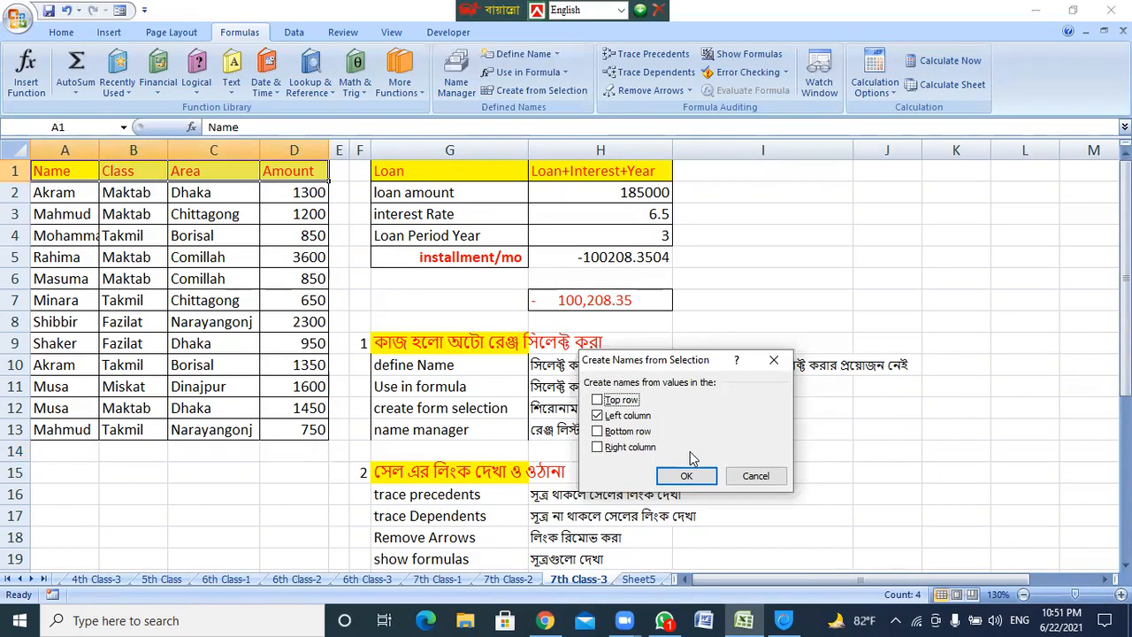
left_click(612, 403)
left_click(598, 416)
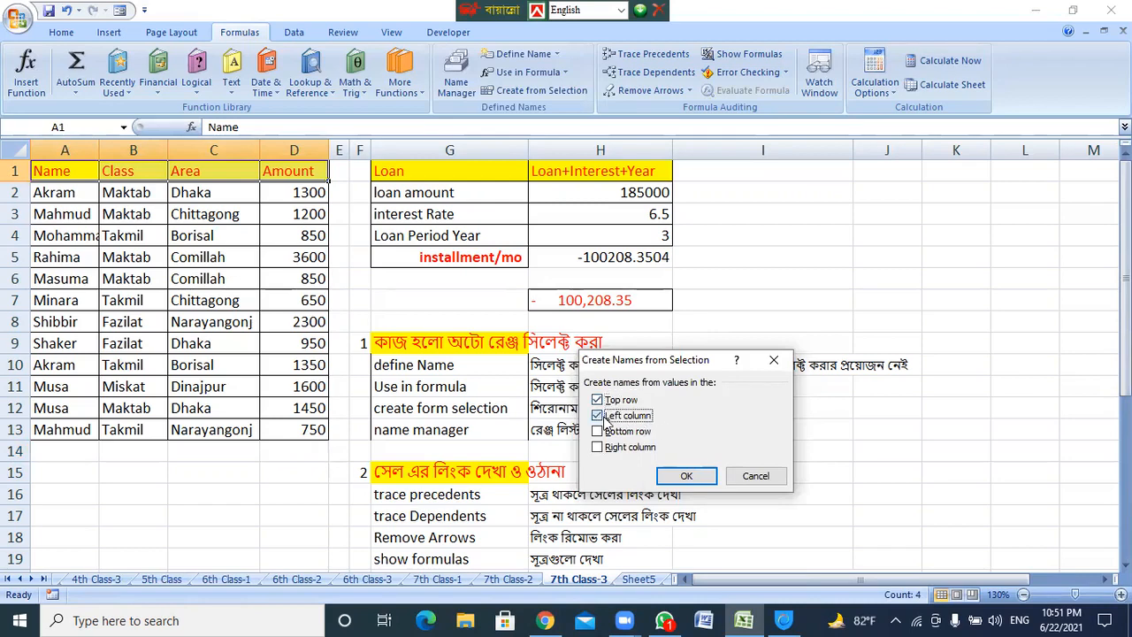
left_click(682, 478)
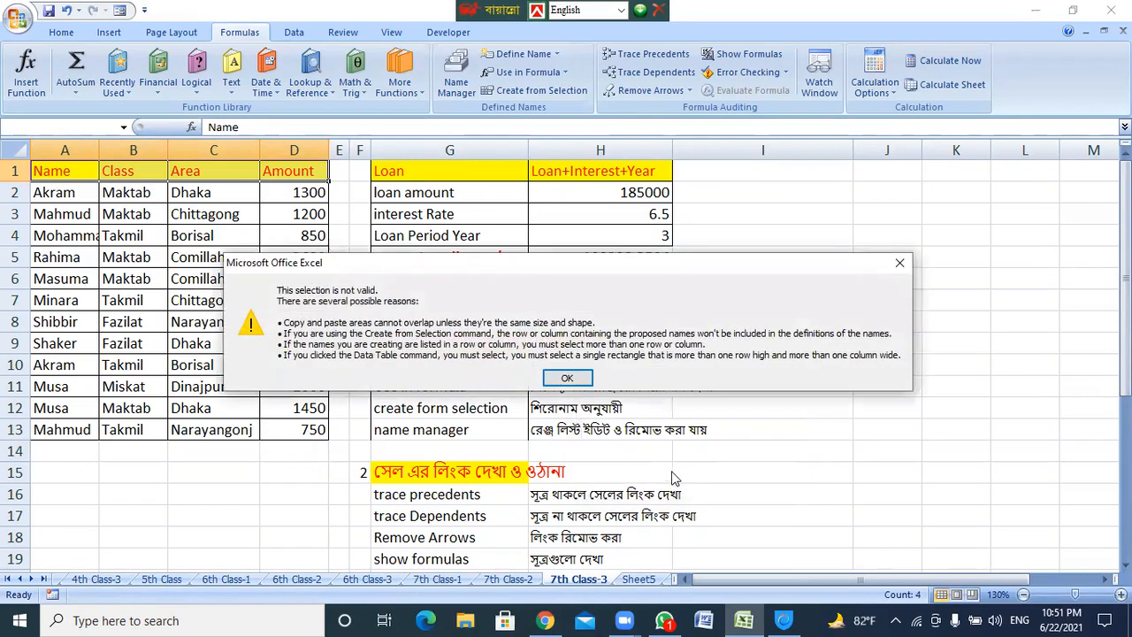
left_click(576, 373)
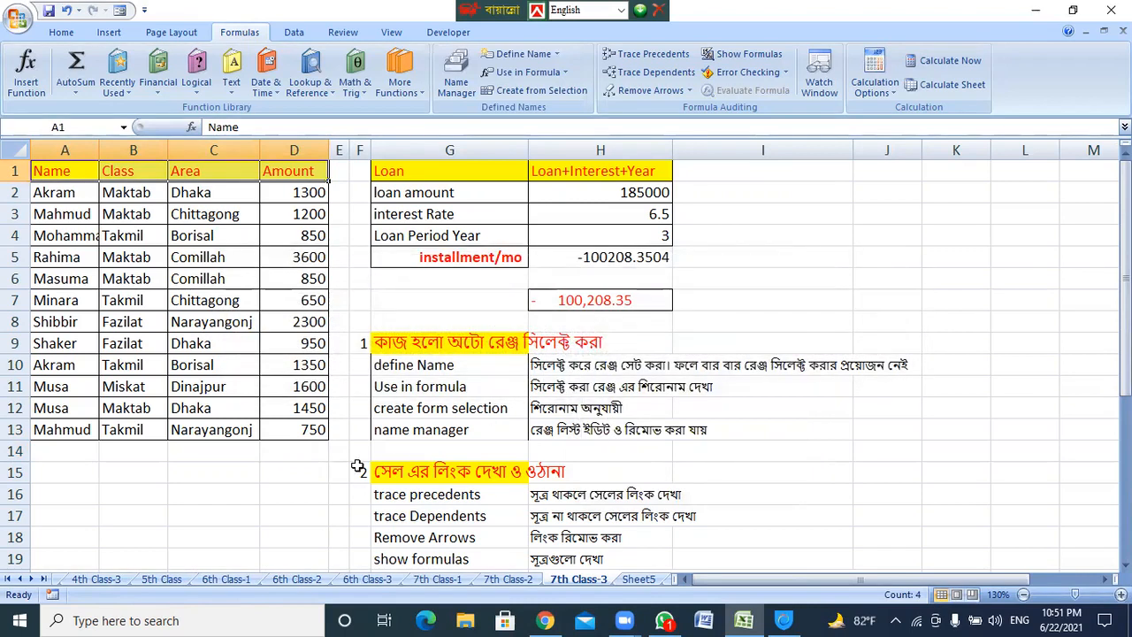
Start a SUM formula in D14, check the defined names offered for it, and discard the entry.
left_click(258, 471)
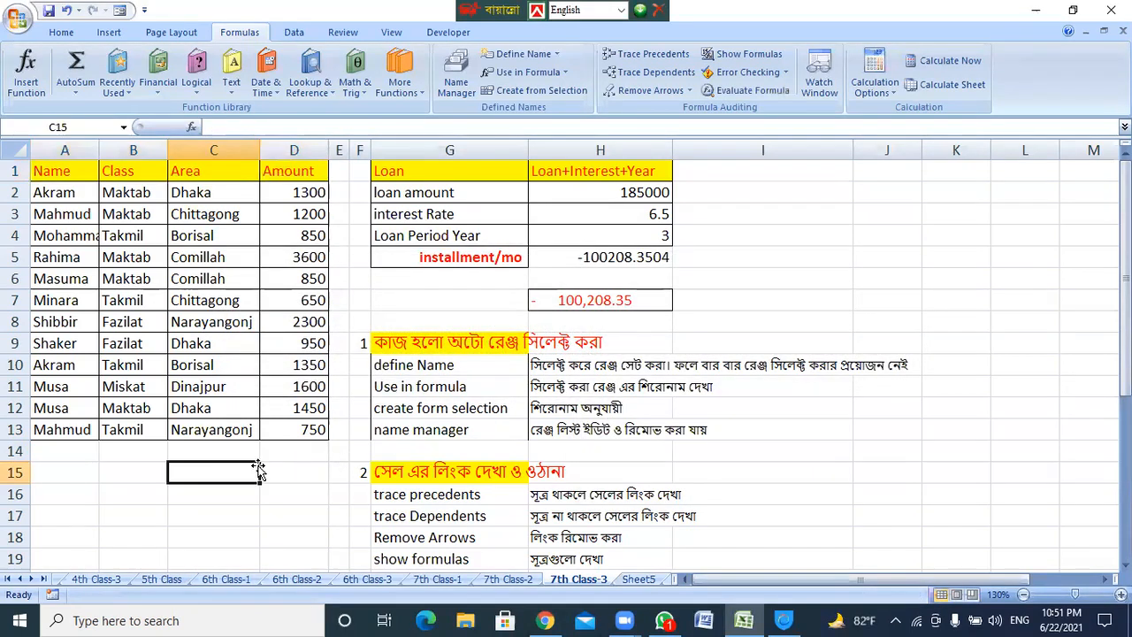
left_click(204, 450)
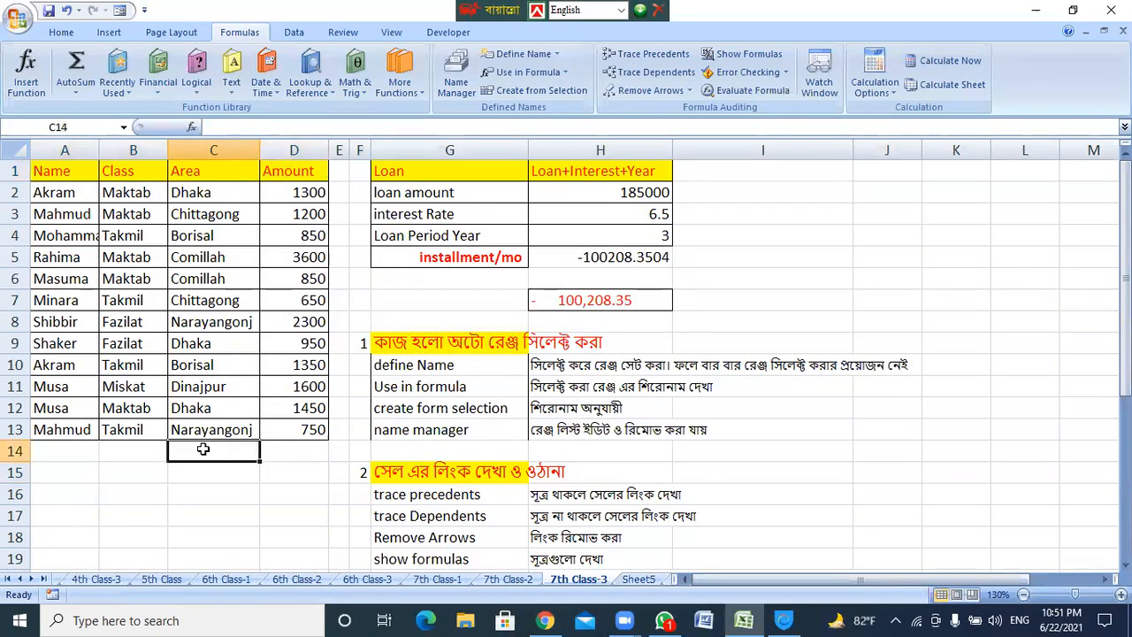
left_click(300, 453)
type("=")
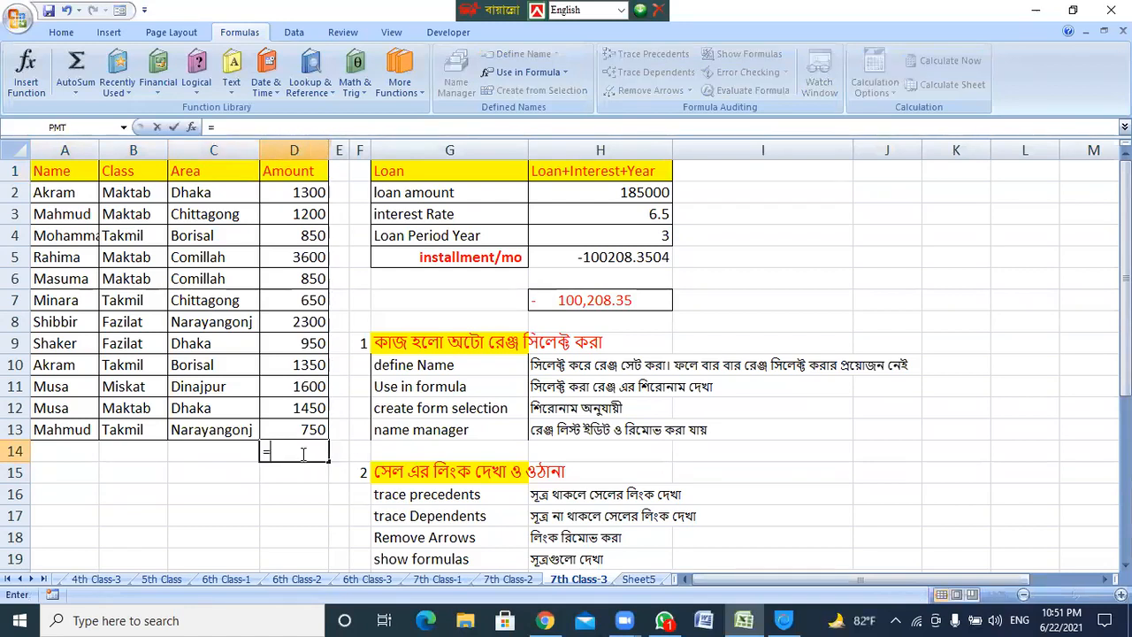
type("sum")
key("Tab")
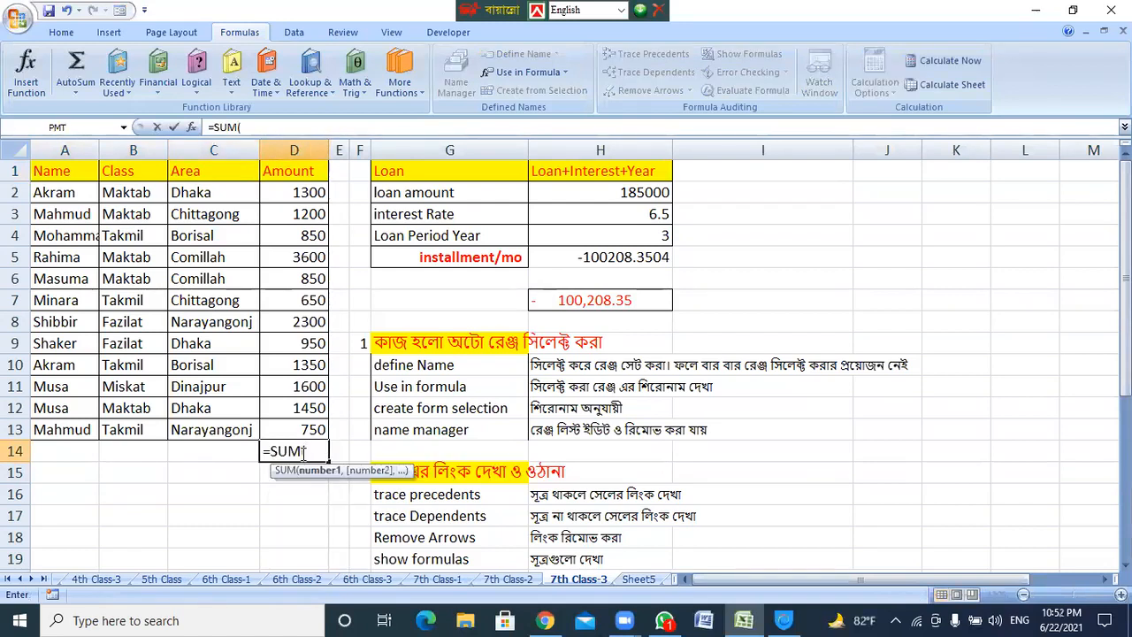
left_click(565, 74)
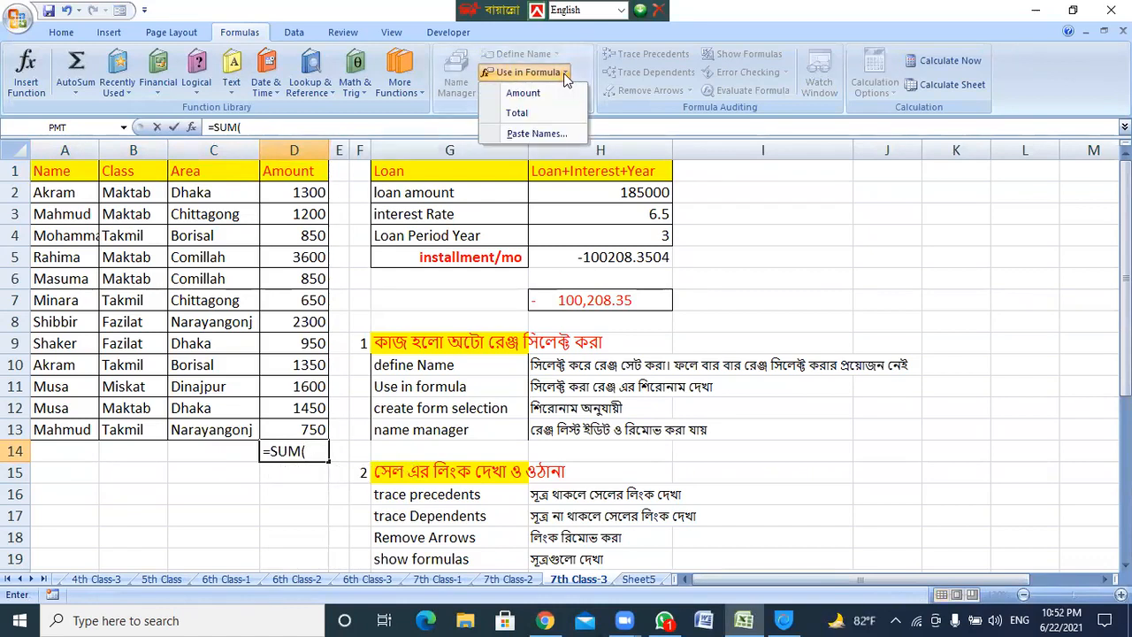
left_click(565, 74)
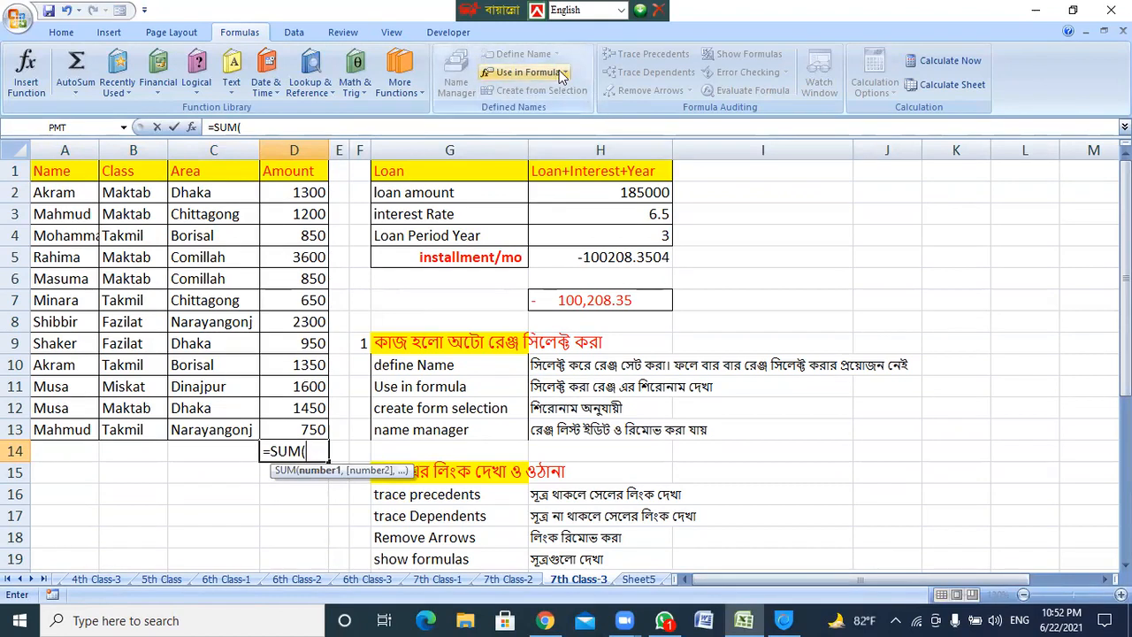
left_click(557, 74)
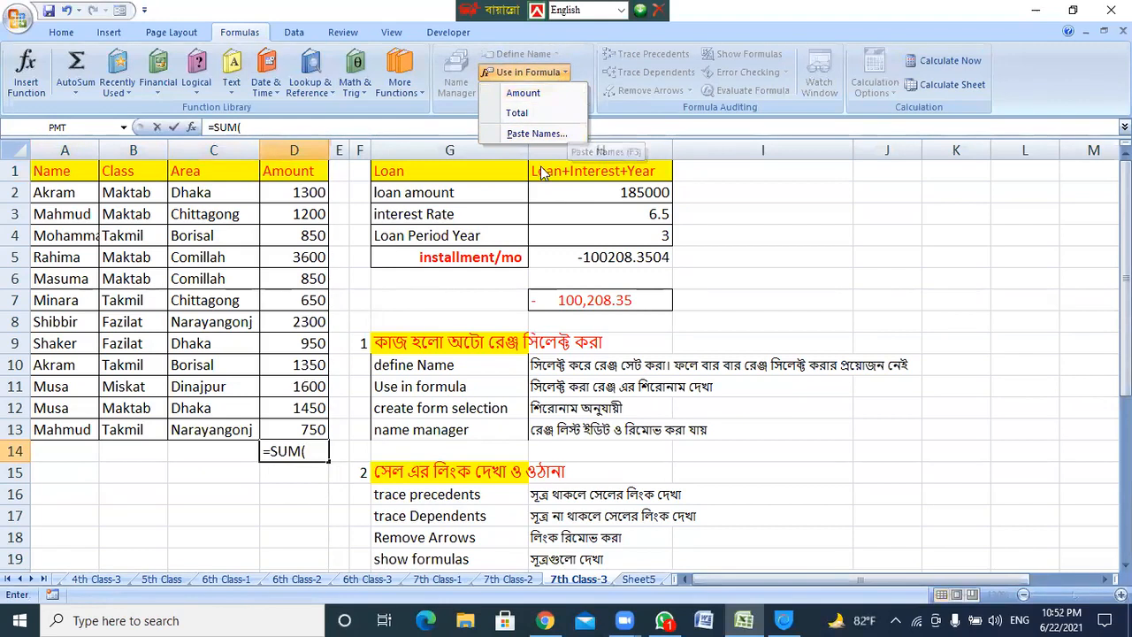
left_click(320, 453)
left_click_drag(312, 451, 238, 453)
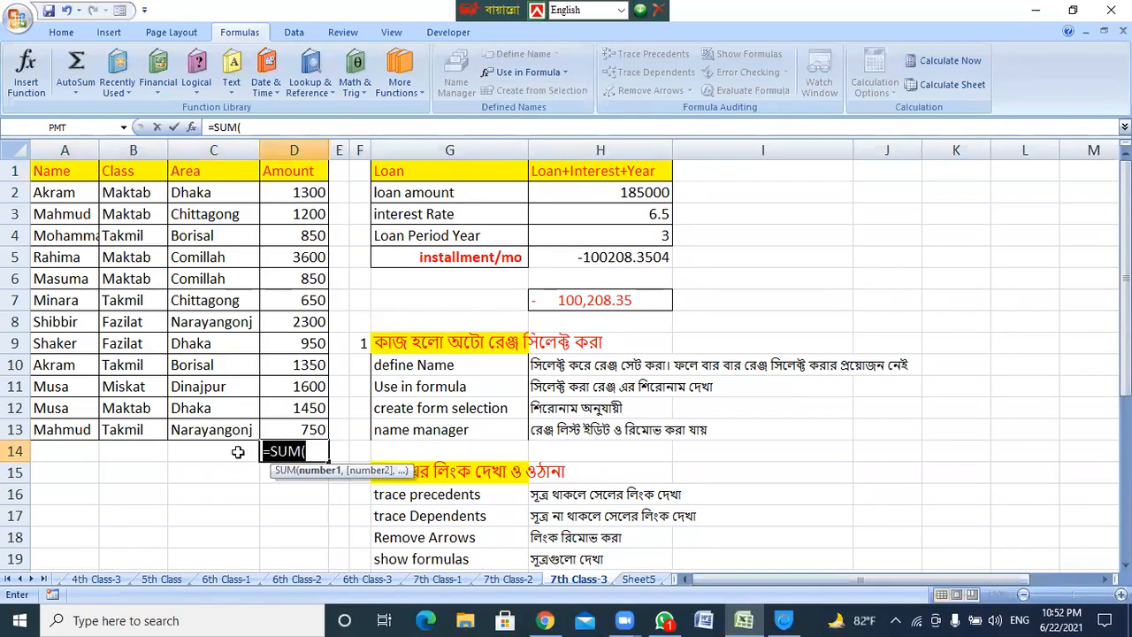
key("BackSpace")
key("Return")
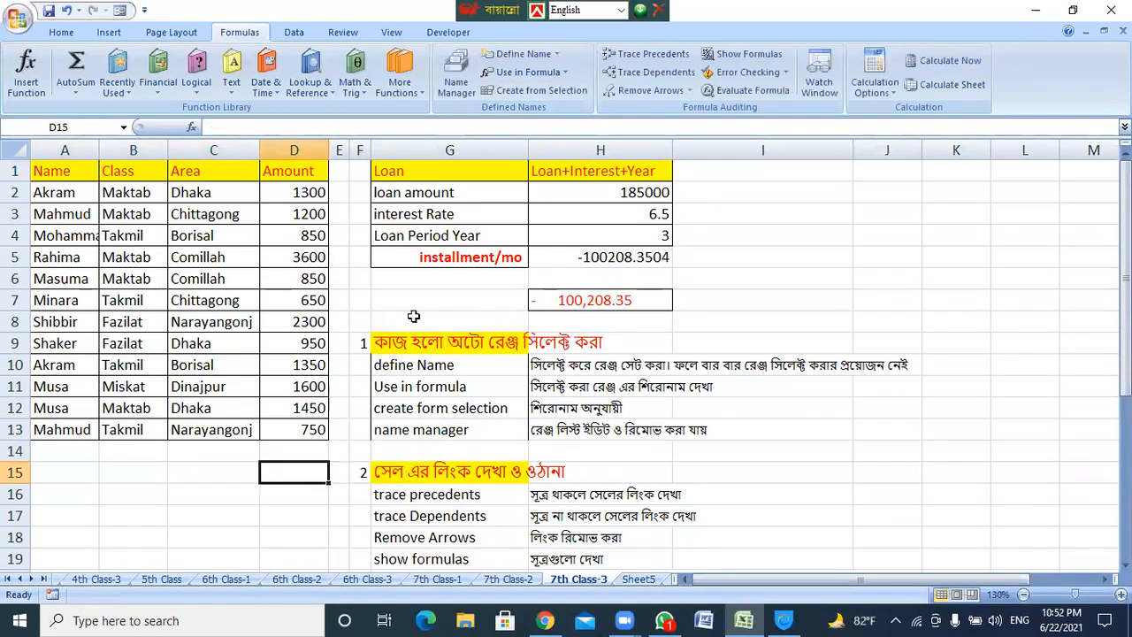
Examine the options for creating names from a selection, applying names and pasting names, without changing anything.
left_click(557, 91)
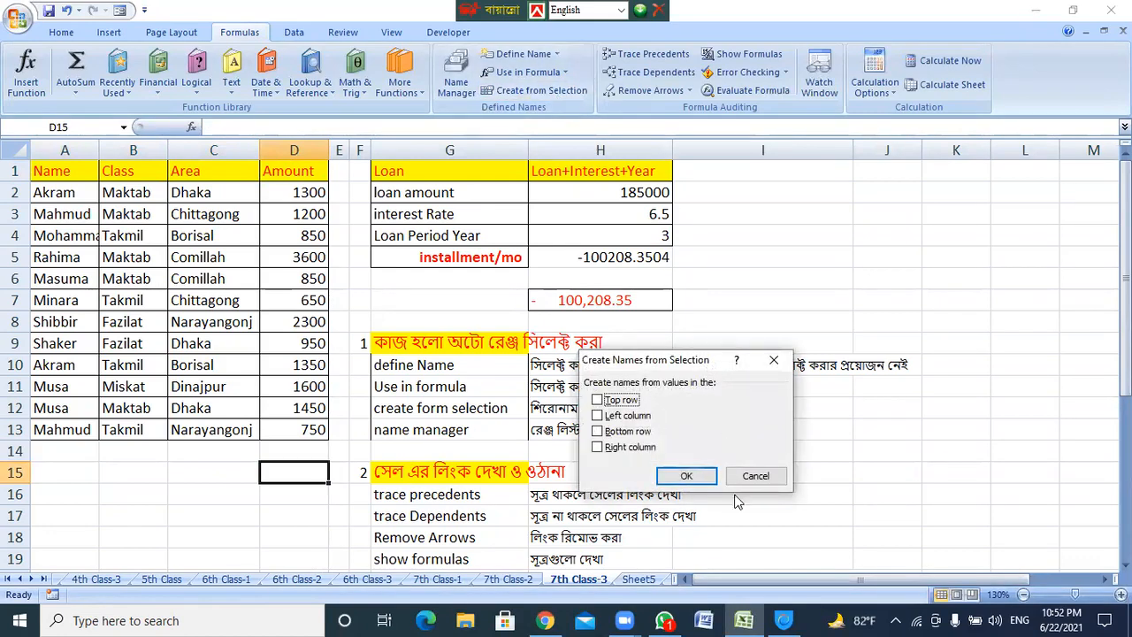
left_click(750, 473)
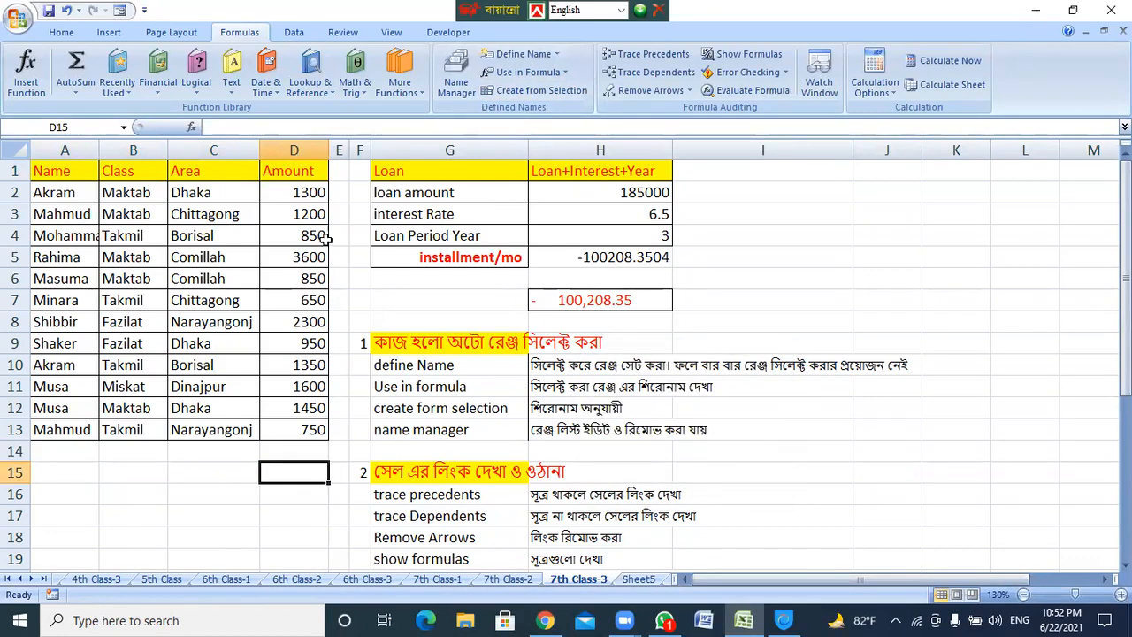
left_click(220, 455)
left_click(557, 54)
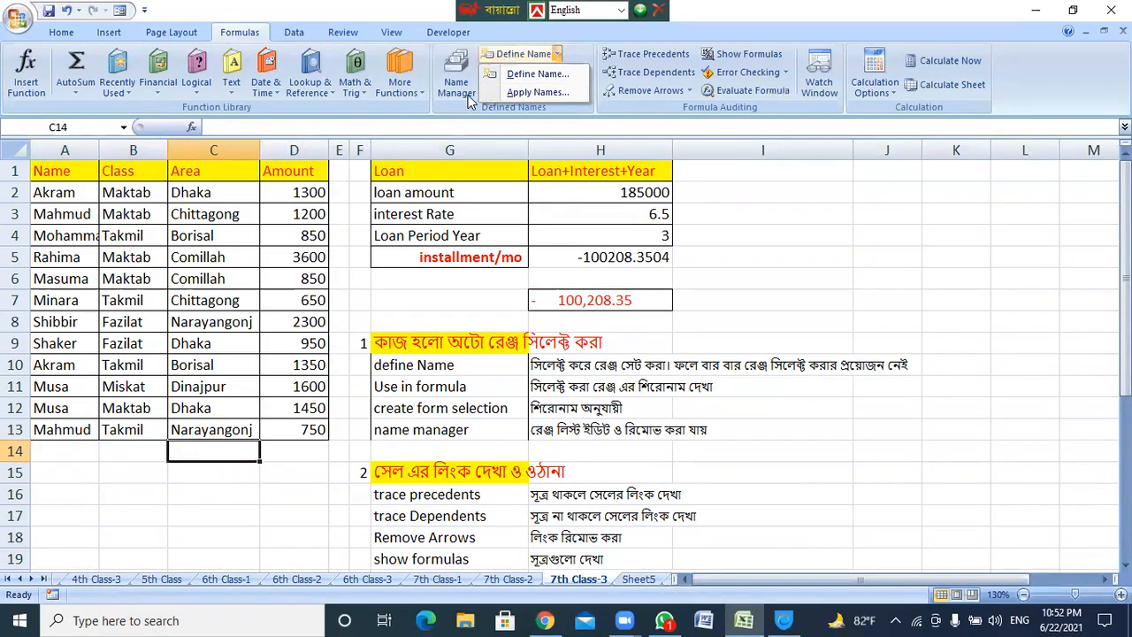
left_click(537, 92)
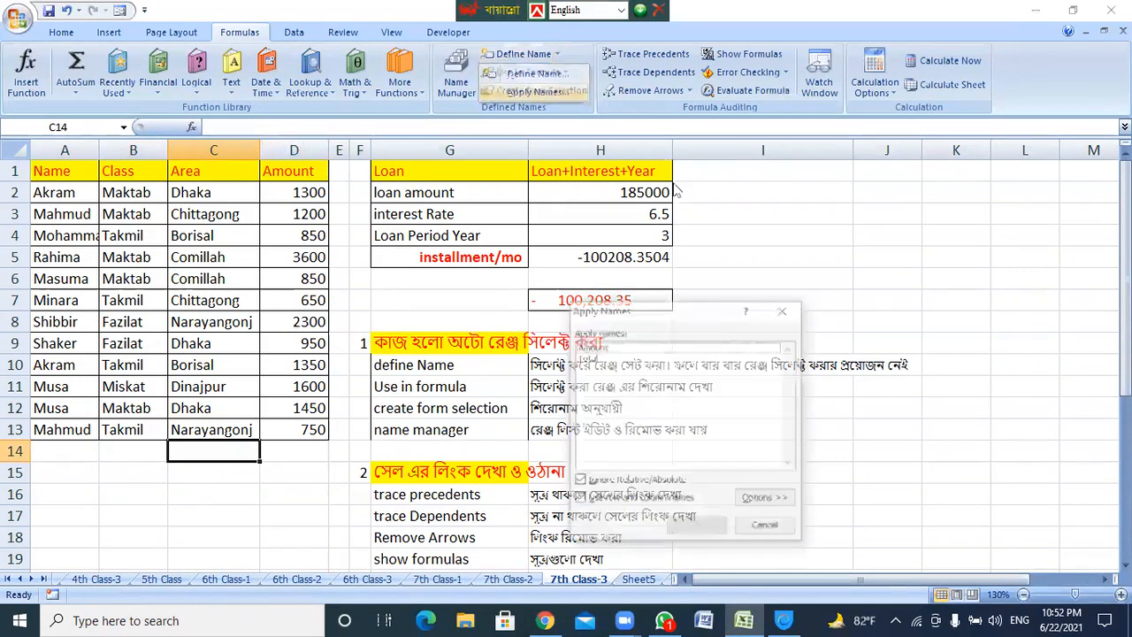
left_click(767, 527)
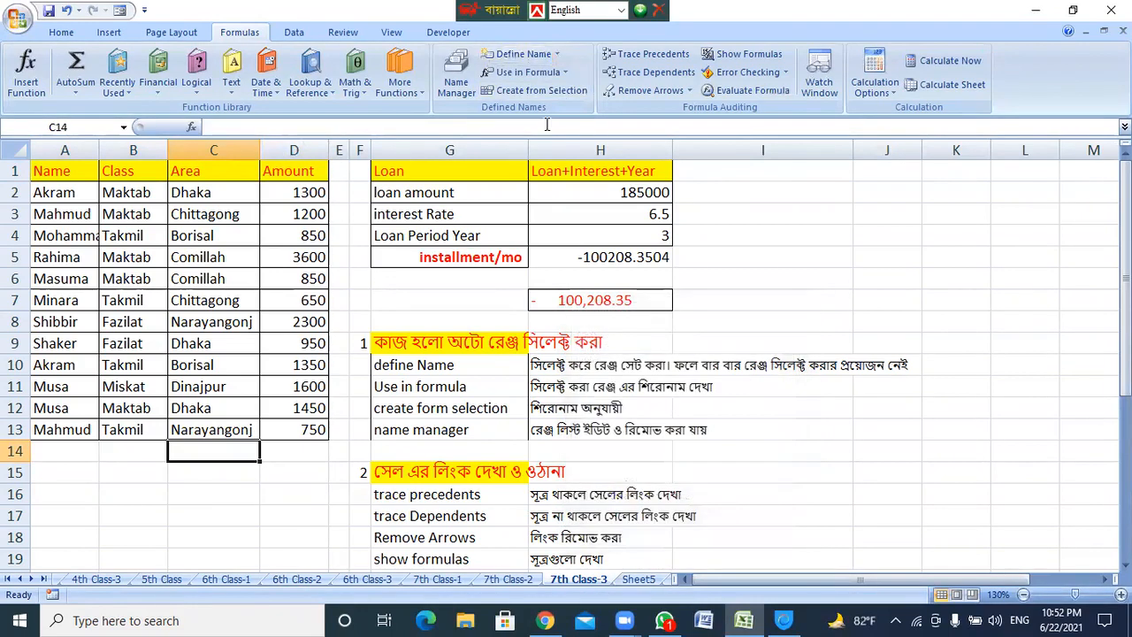
left_click(566, 73)
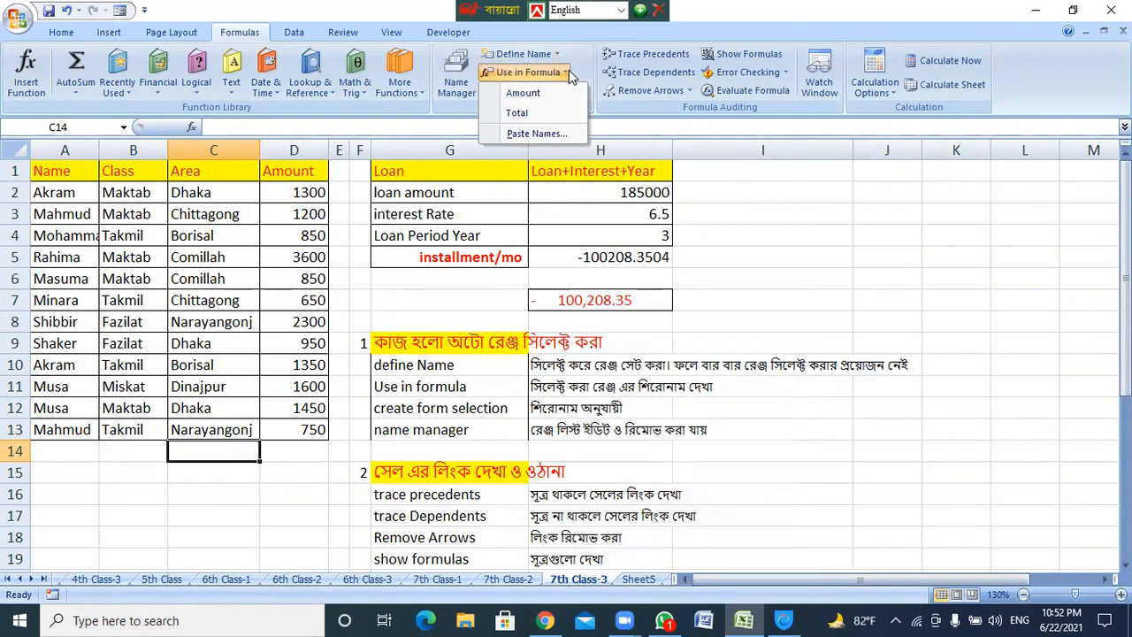
left_click(538, 132)
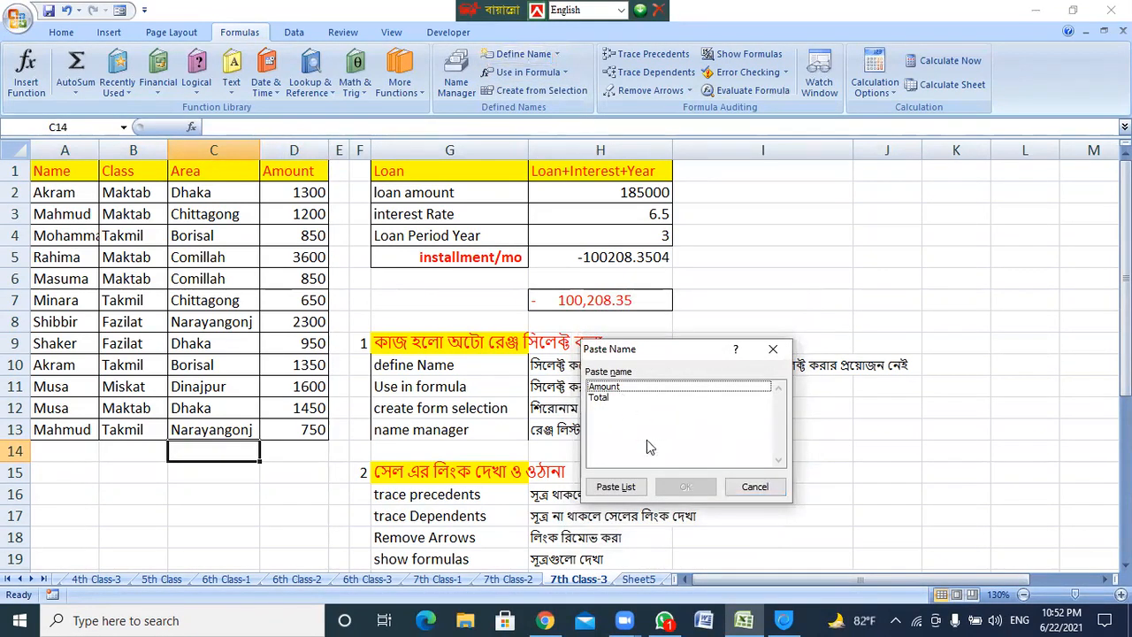
left_click(755, 486)
Delete the entries selected together in the Name Manager, including the names Amount, Print_Titles and Total.
left_click(456, 75)
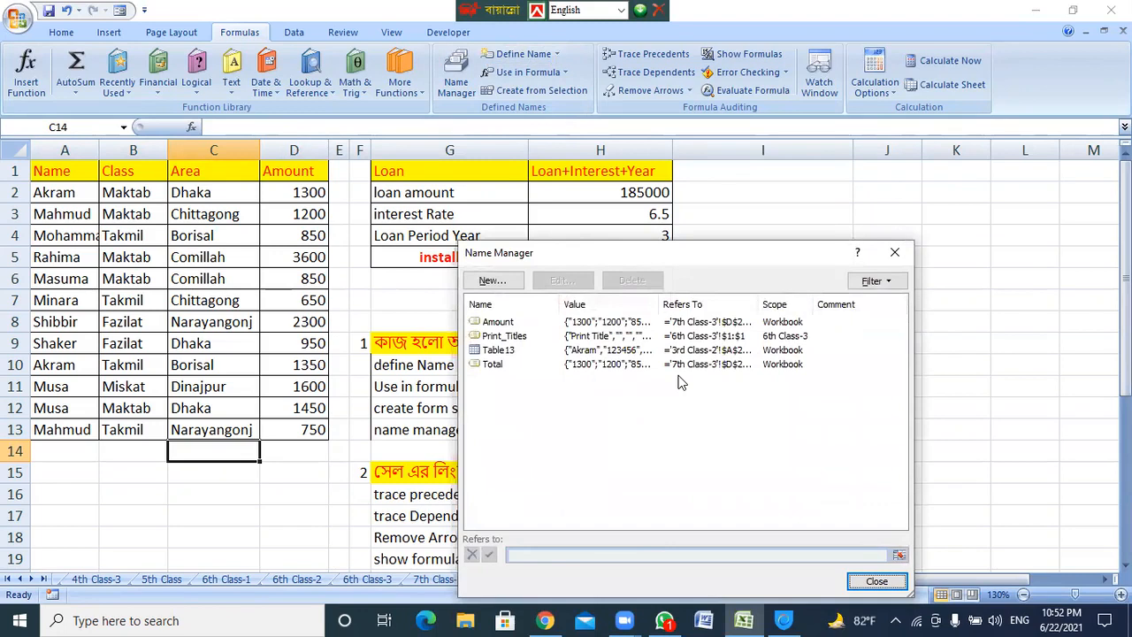
left_click_drag(725, 428, 498, 299)
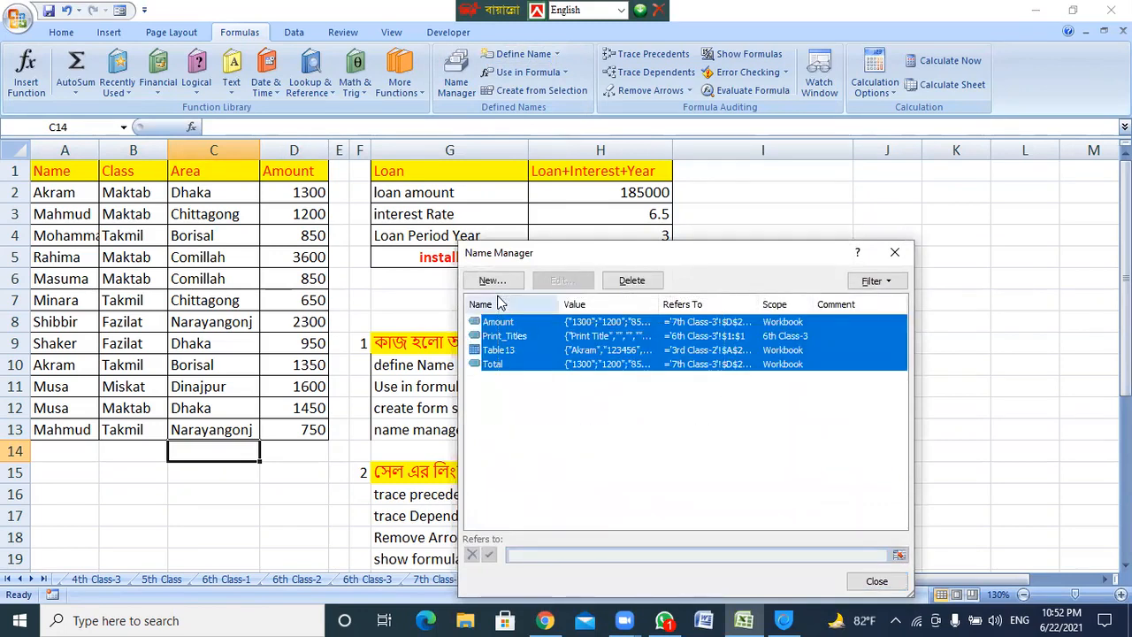
left_click(895, 253)
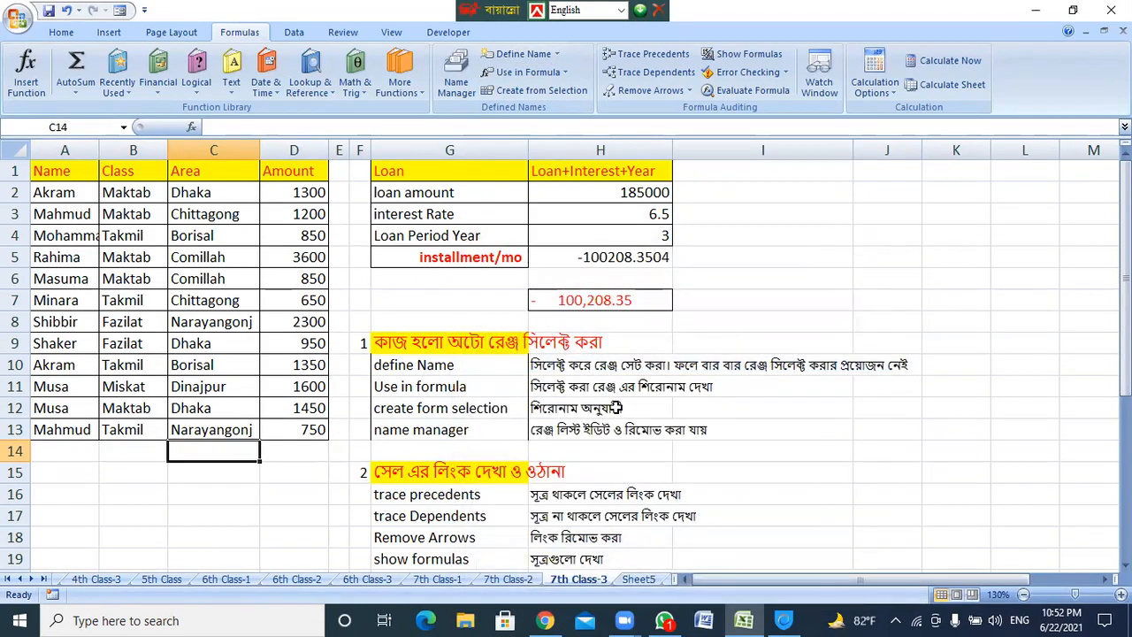
left_click(464, 95)
left_click_drag(523, 392, 486, 319)
left_click(503, 416)
left_click(496, 364)
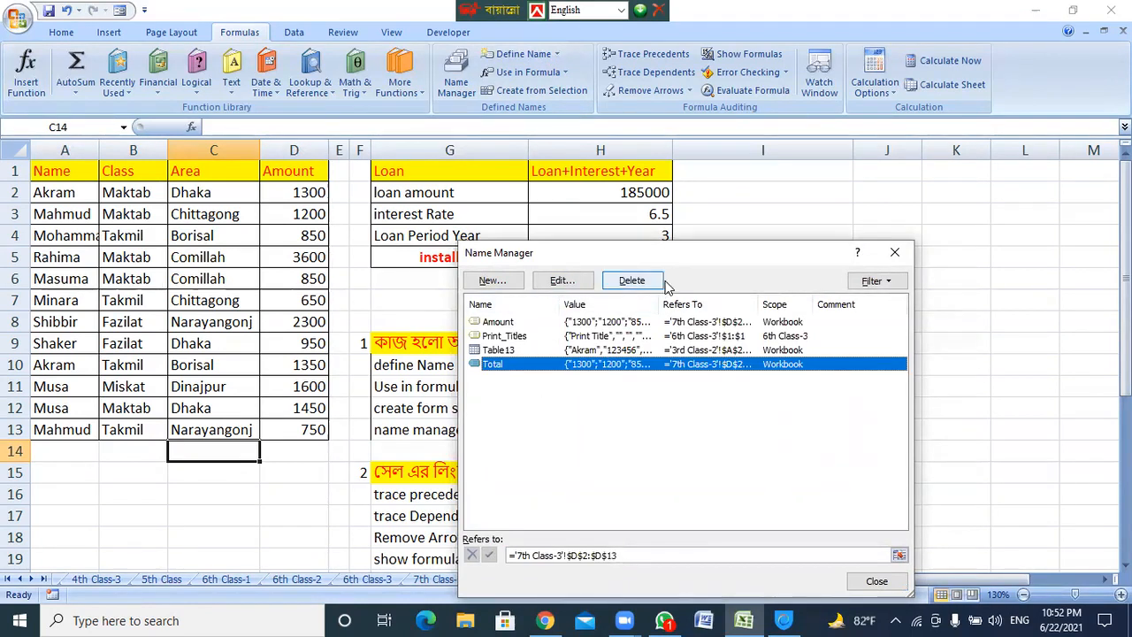
left_click_drag(535, 387, 482, 299)
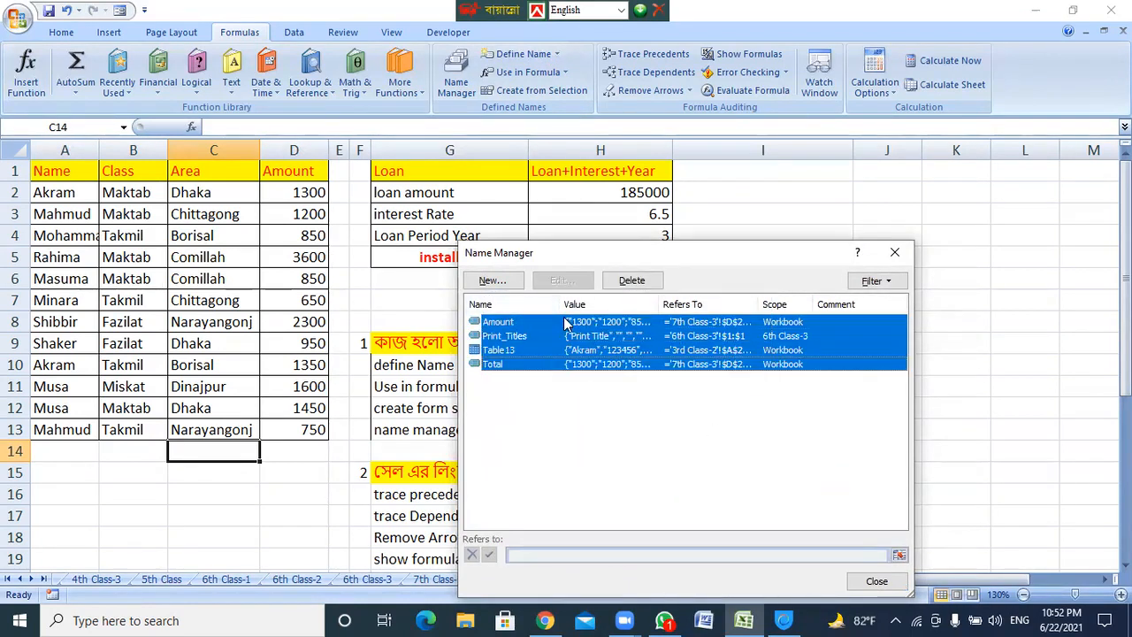
key("Delete")
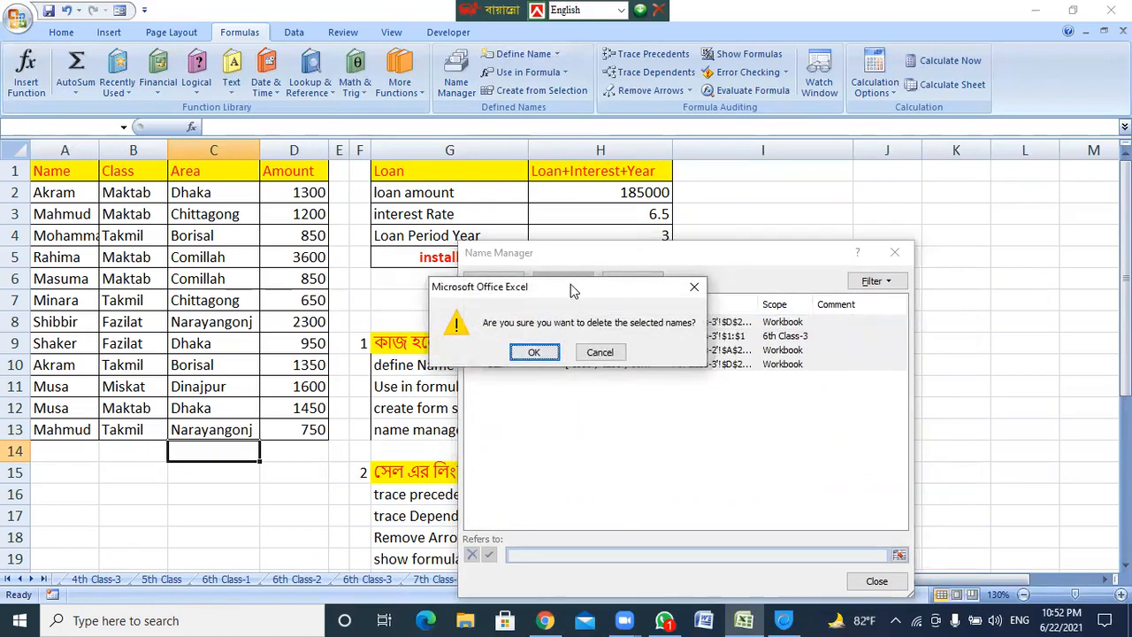
left_click_drag(574, 297, 615, 411)
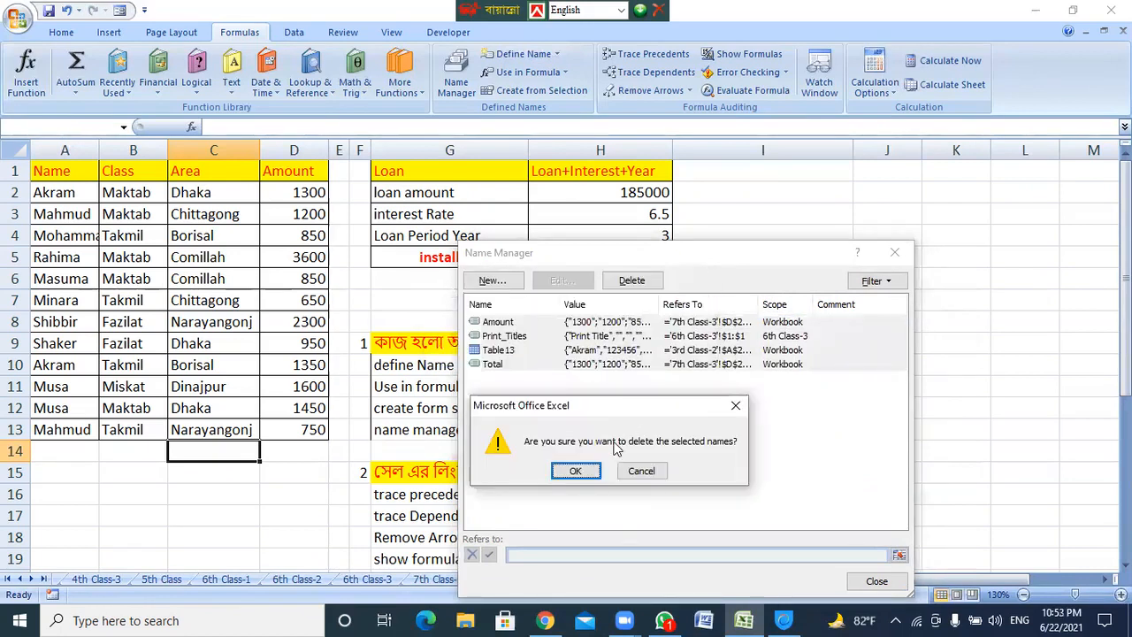
left_click(581, 475)
left_click(509, 324)
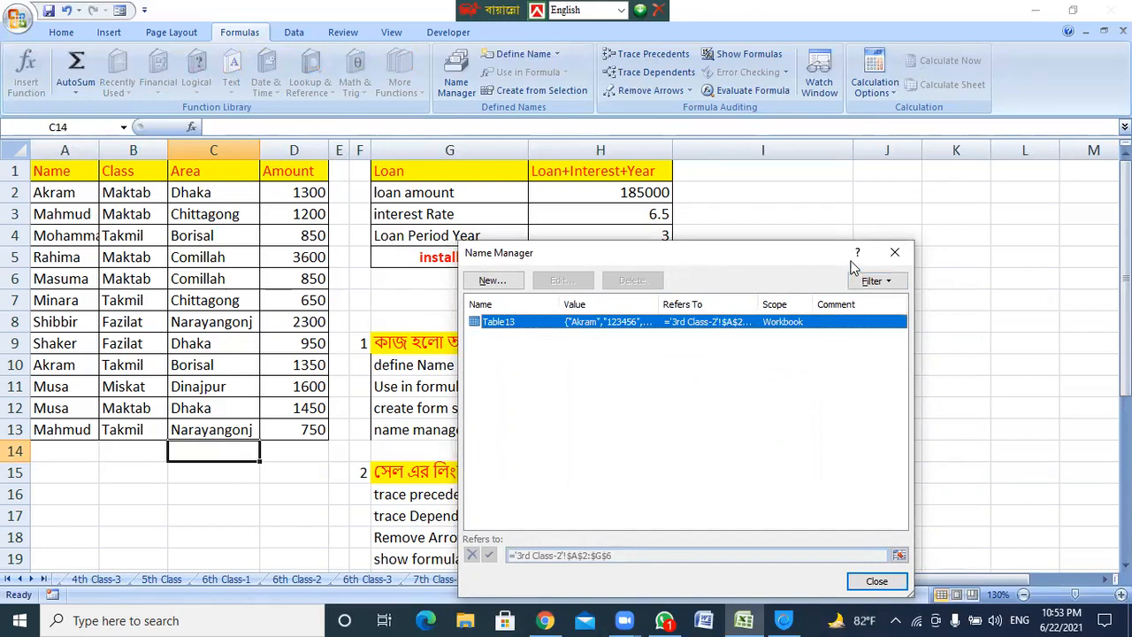
left_click(903, 253)
left_click(227, 492)
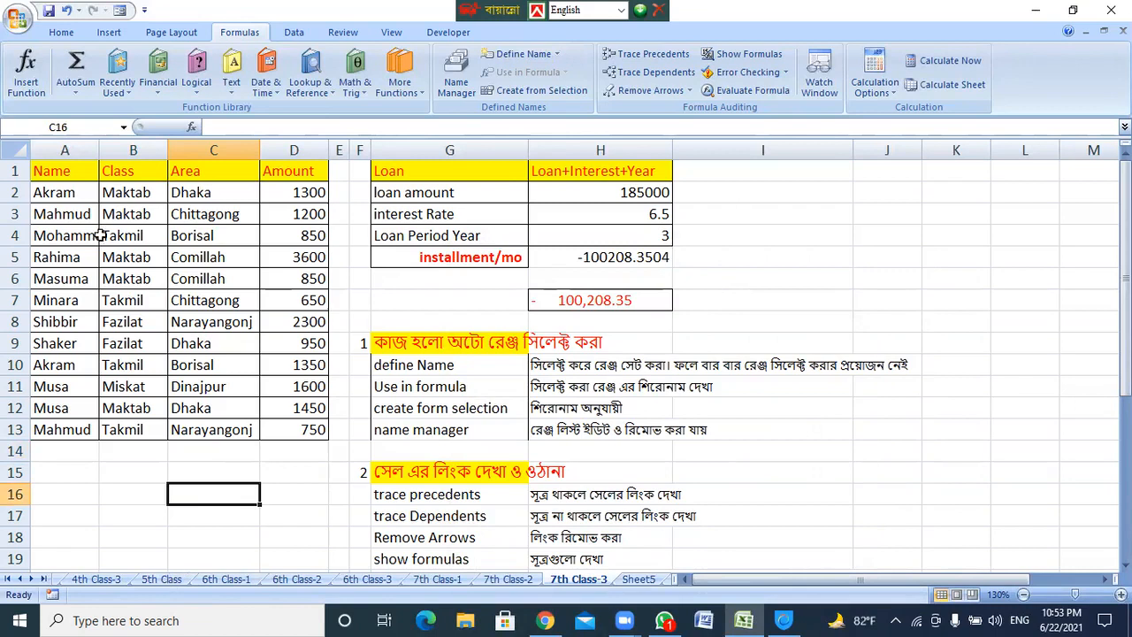
left_click_drag(65, 171, 282, 170)
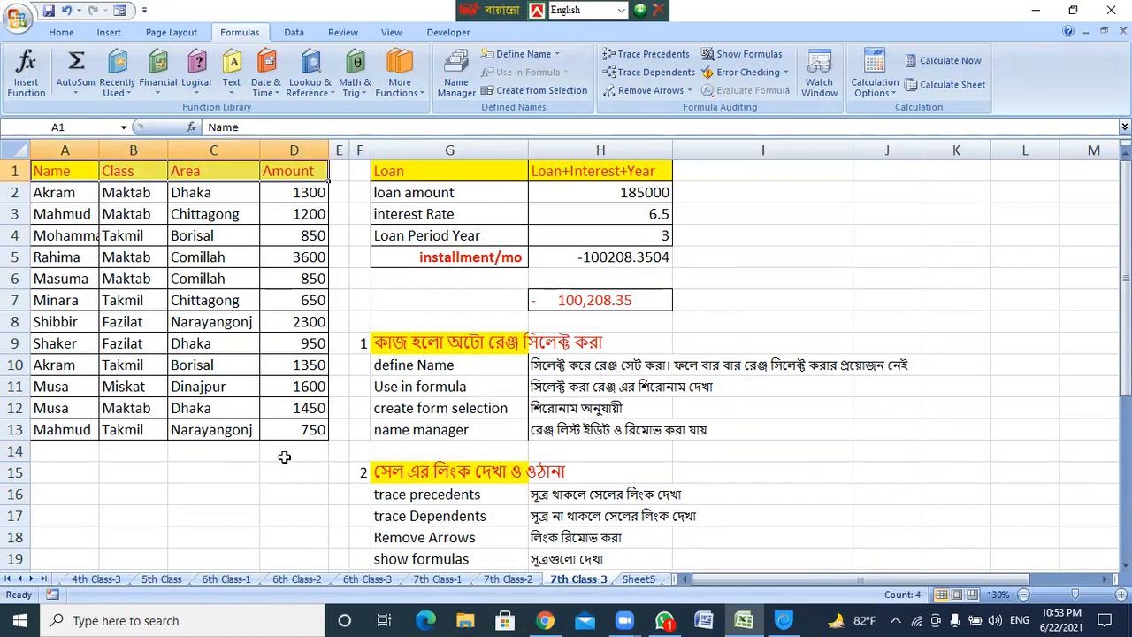
left_click(303, 486)
Open the 2nd Class-1 worksheet with the salary sheet.
left_click(163, 581)
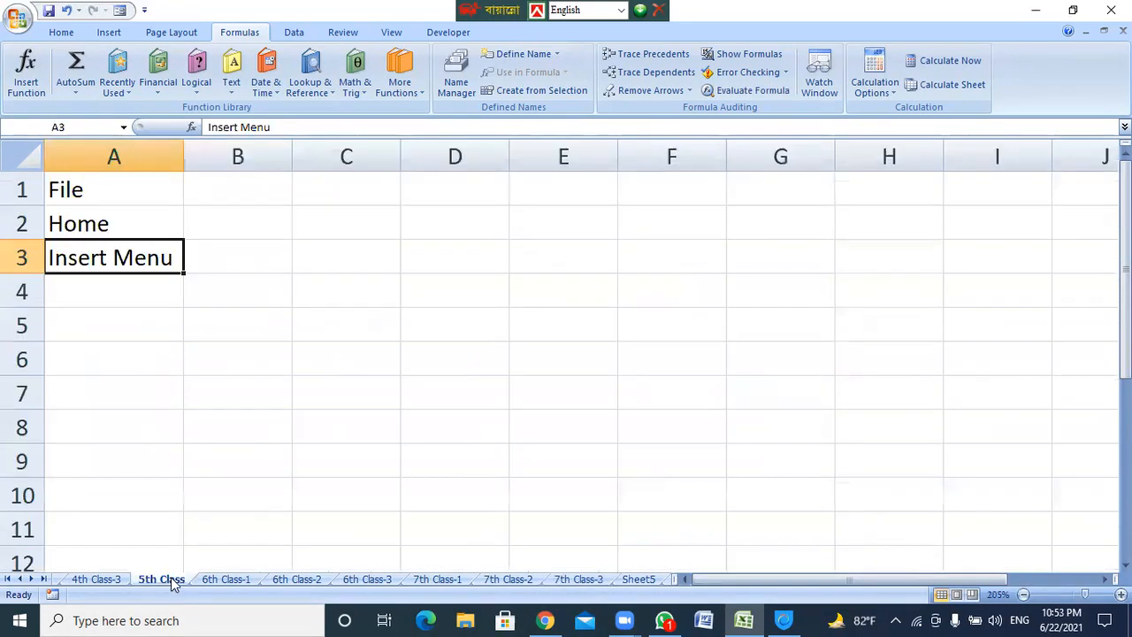
left_click(95, 581)
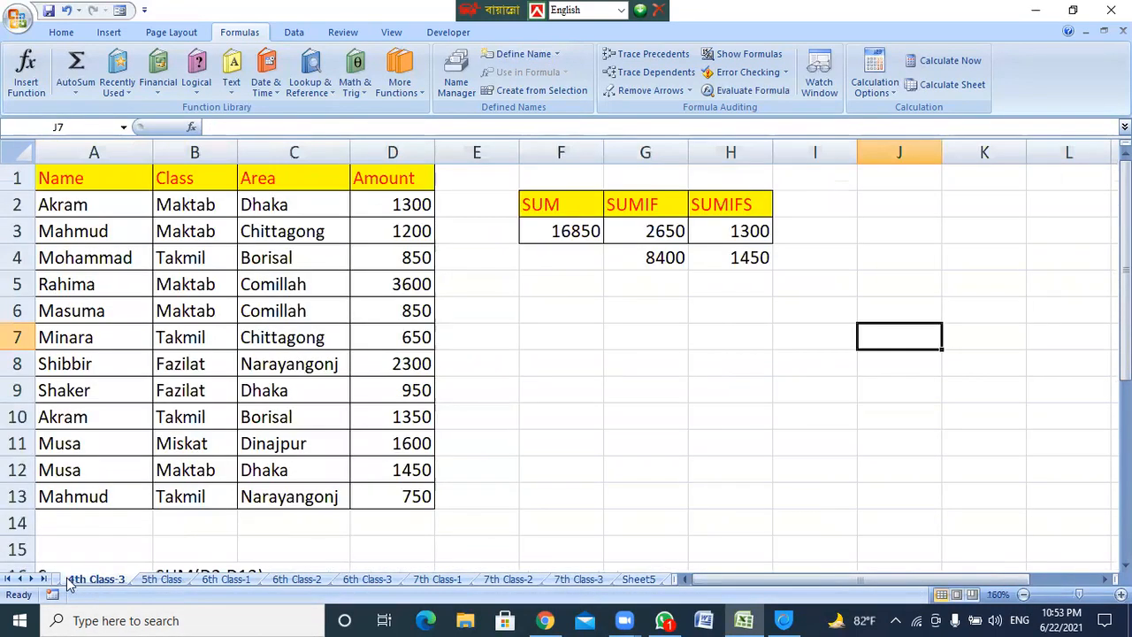
left_click(9, 579)
left_click(155, 581)
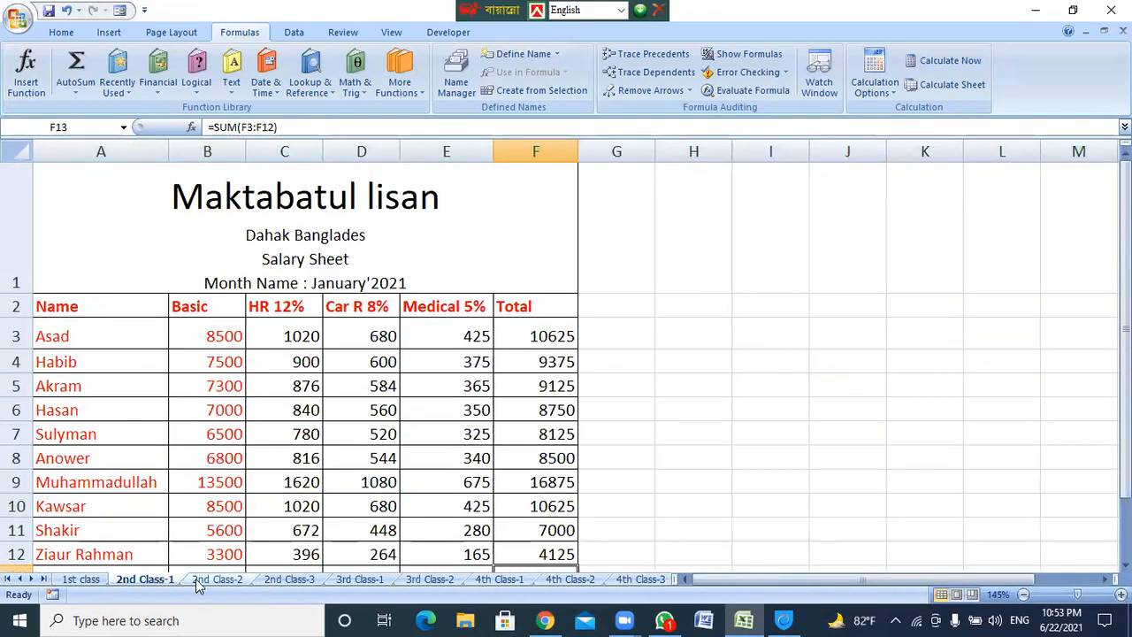
scroll(392, 321, "down", 1)
scroll(351, 283, "up", 1)
Try to create names from the header cells B2:F2 with the Top row option instead of Left column.
left_click_drag(193, 306, 546, 303)
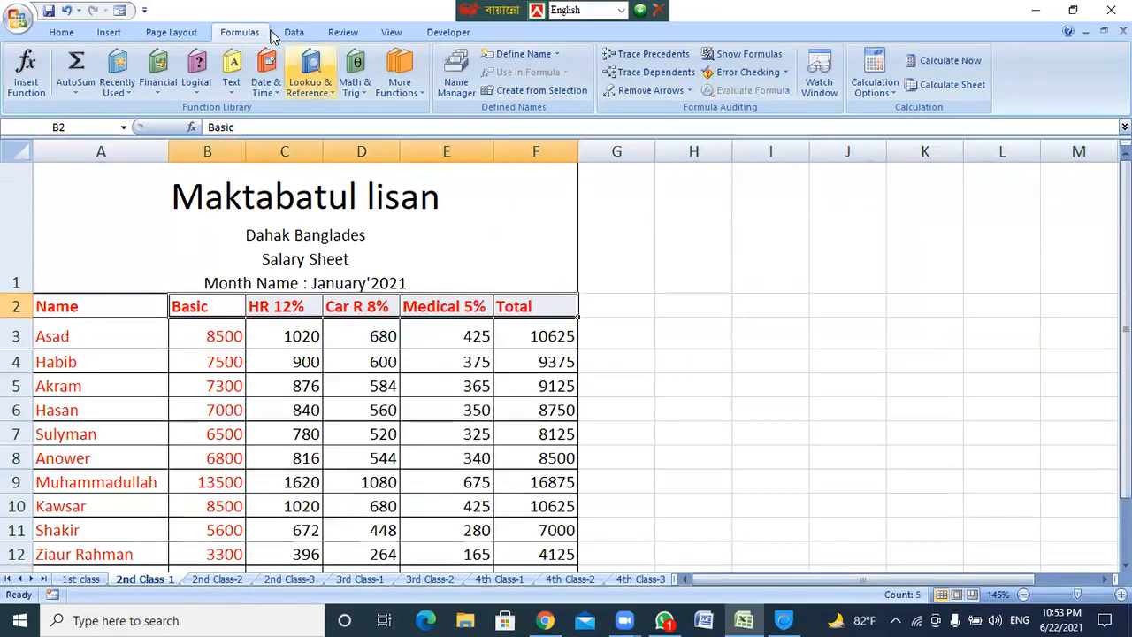
left_click(557, 54)
left_click(560, 56)
left_click(541, 90)
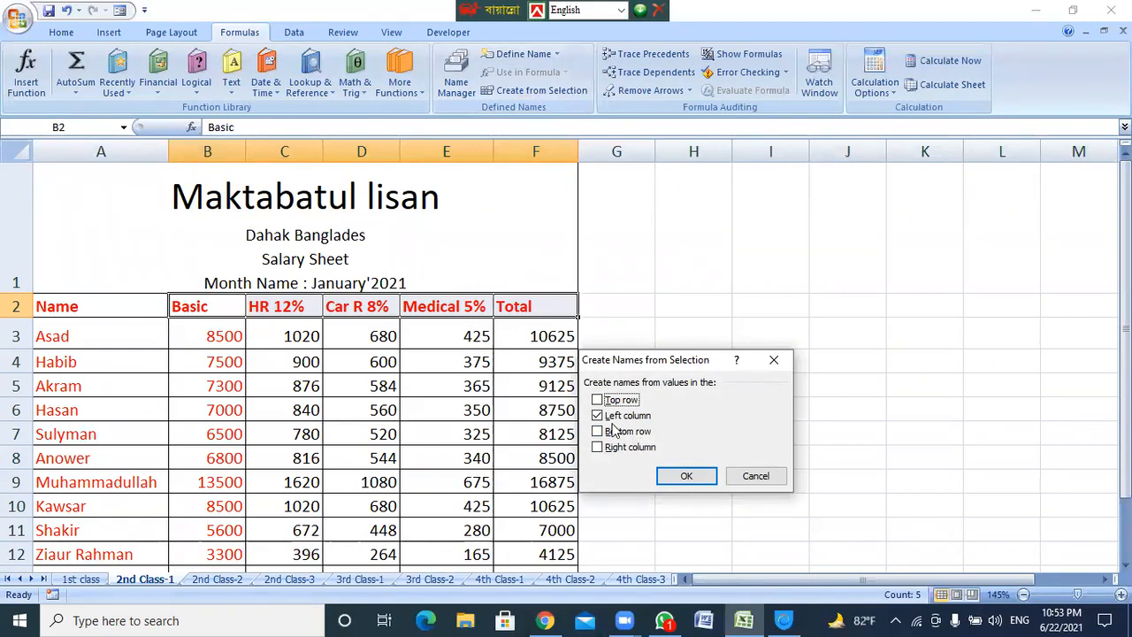
left_click(619, 401)
left_click(619, 415)
left_click(693, 478)
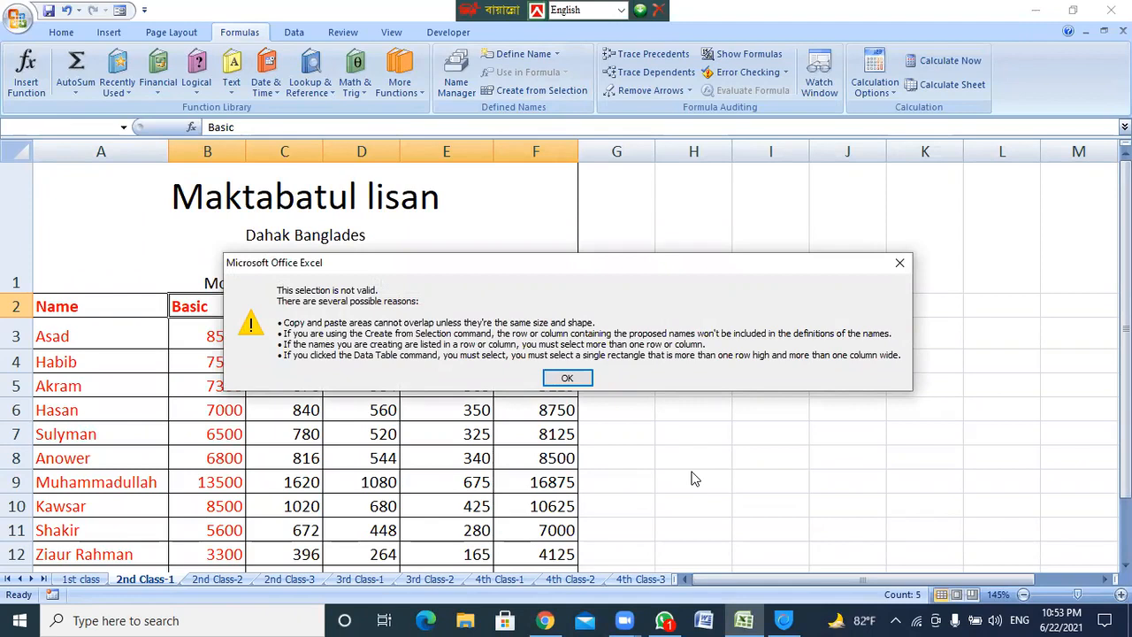
left_click(579, 377)
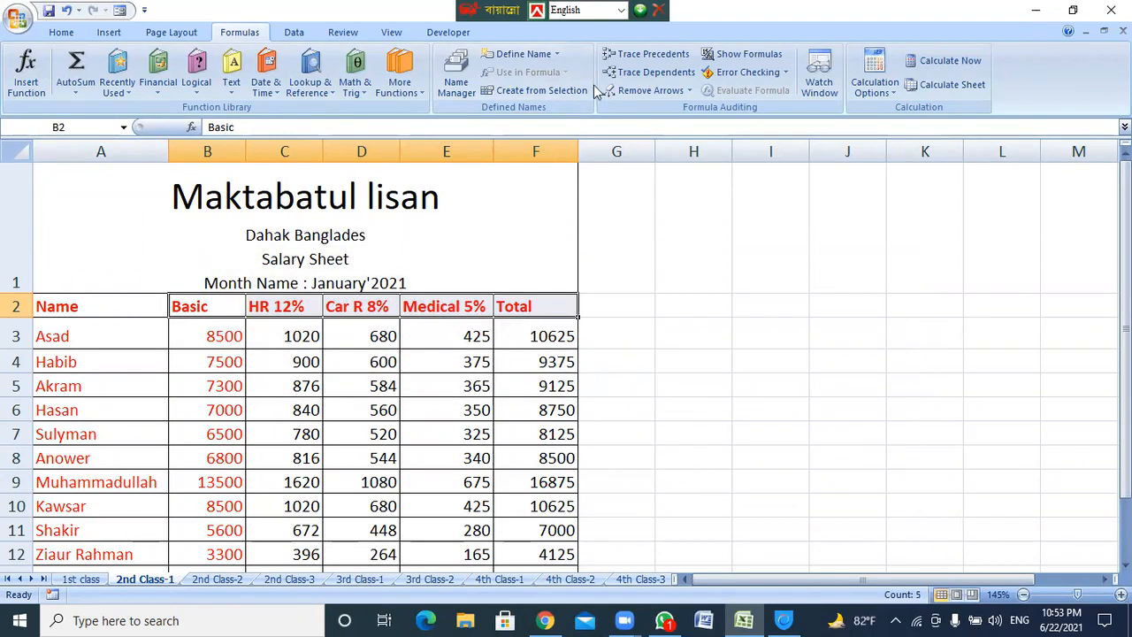
Create names from the header cells B2:F2 with the Left column option.
left_click(566, 92)
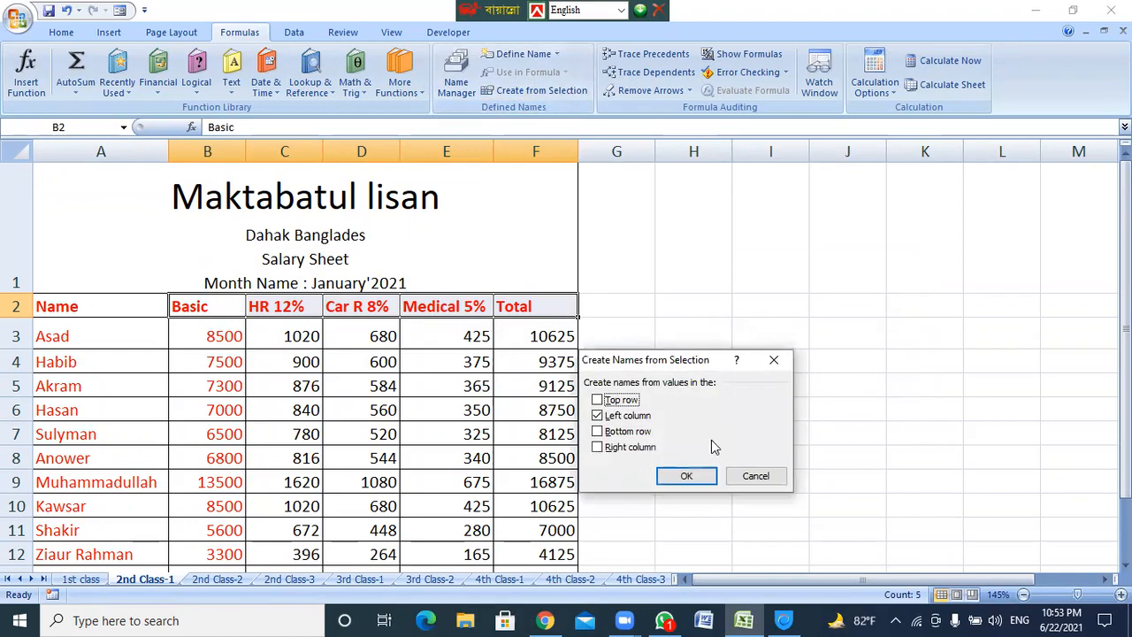
left_click(678, 476)
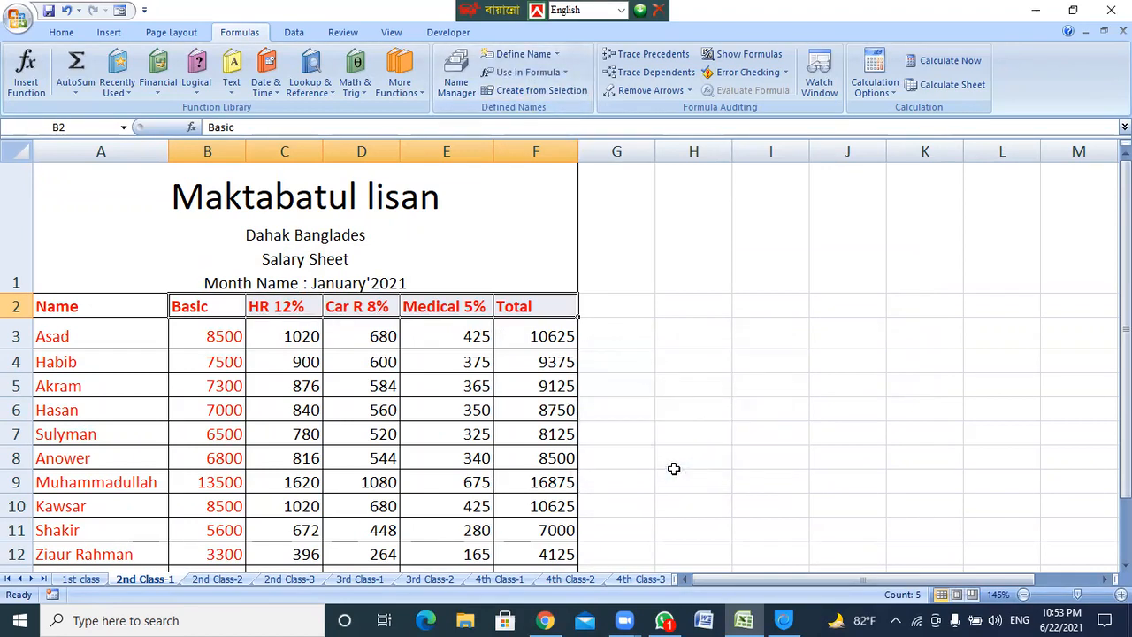
Insert the defined name Basic in cell B14 and complete the formula as =SUM(Basic).
scroll(670, 390, "down", 3)
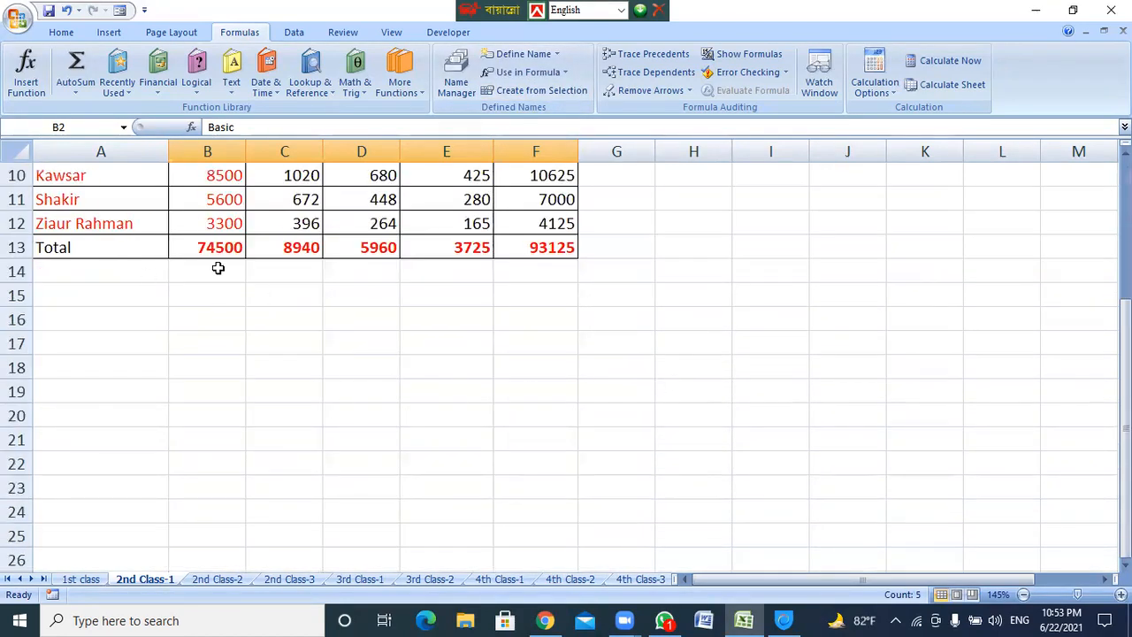
left_click(218, 268)
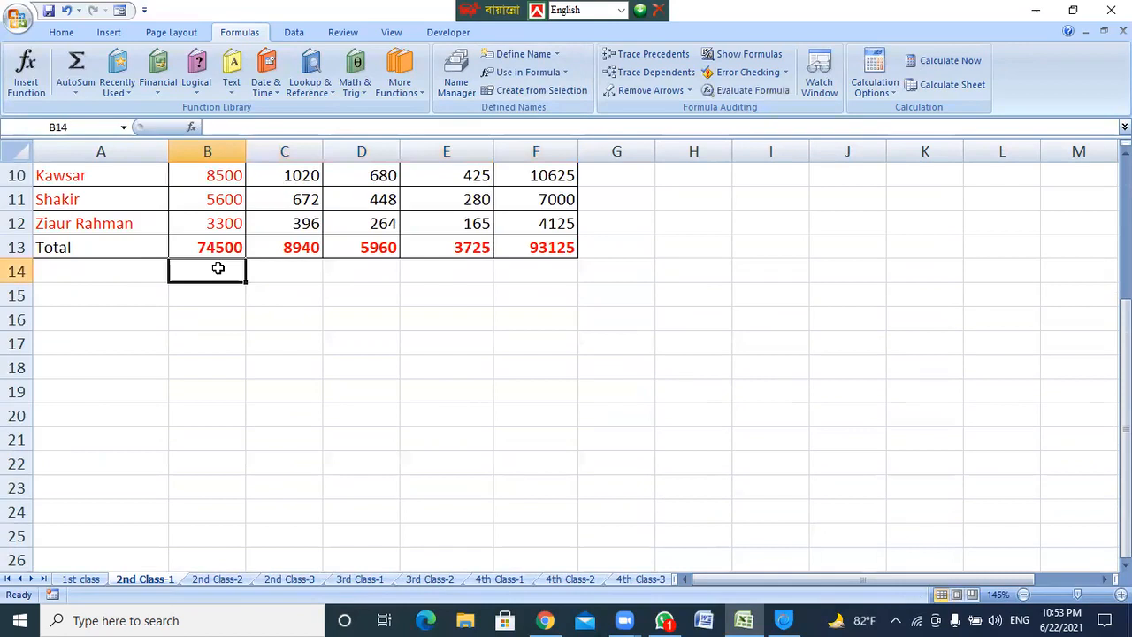
left_click(565, 75)
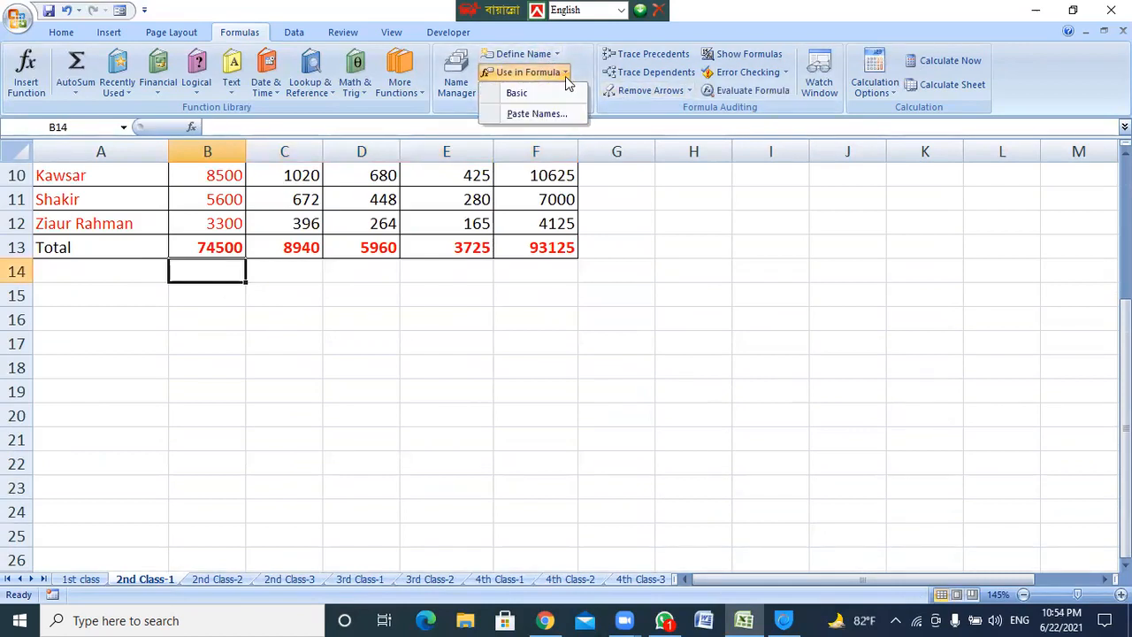
scroll(546, 253, "up", 3)
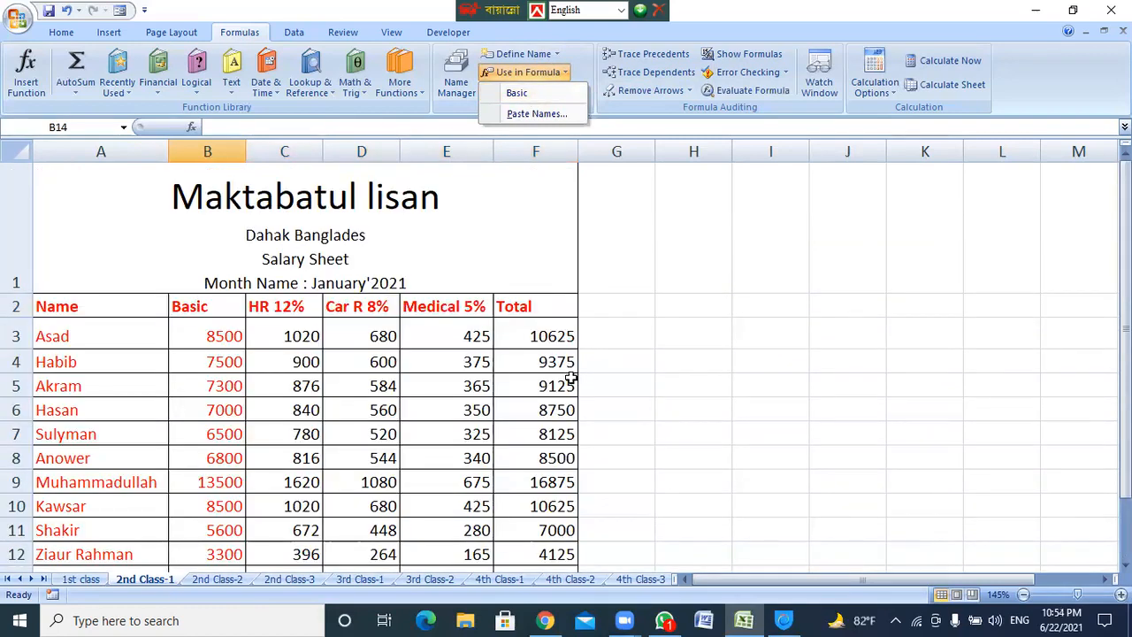
left_click(517, 94)
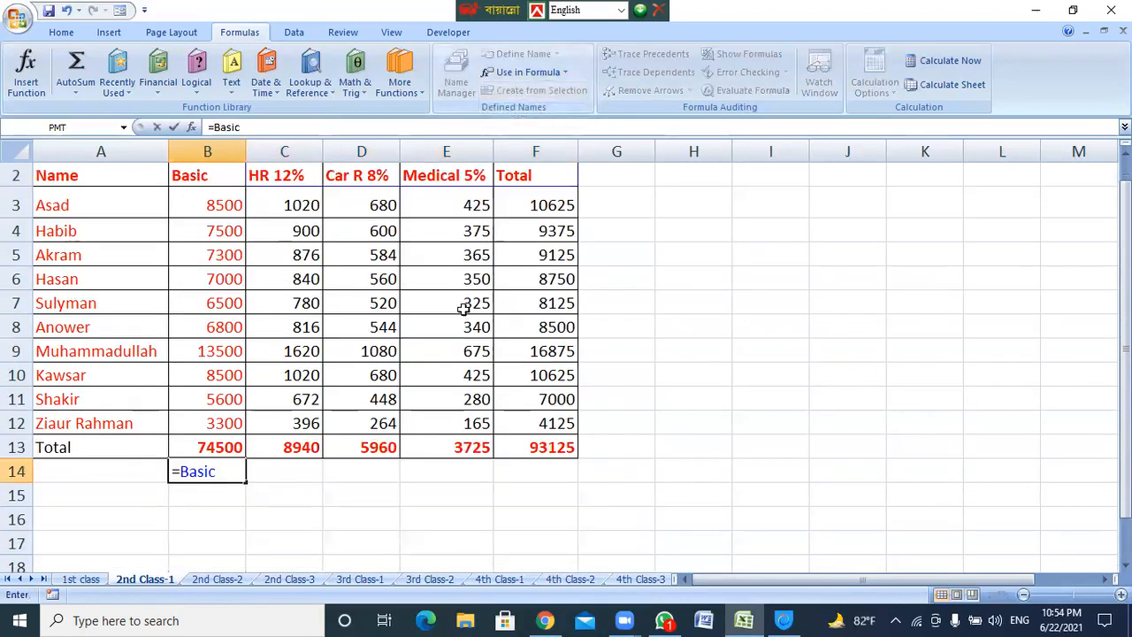
left_click(183, 472)
type("=s")
key("BackSpace")
key("BackSpace")
type("sum")
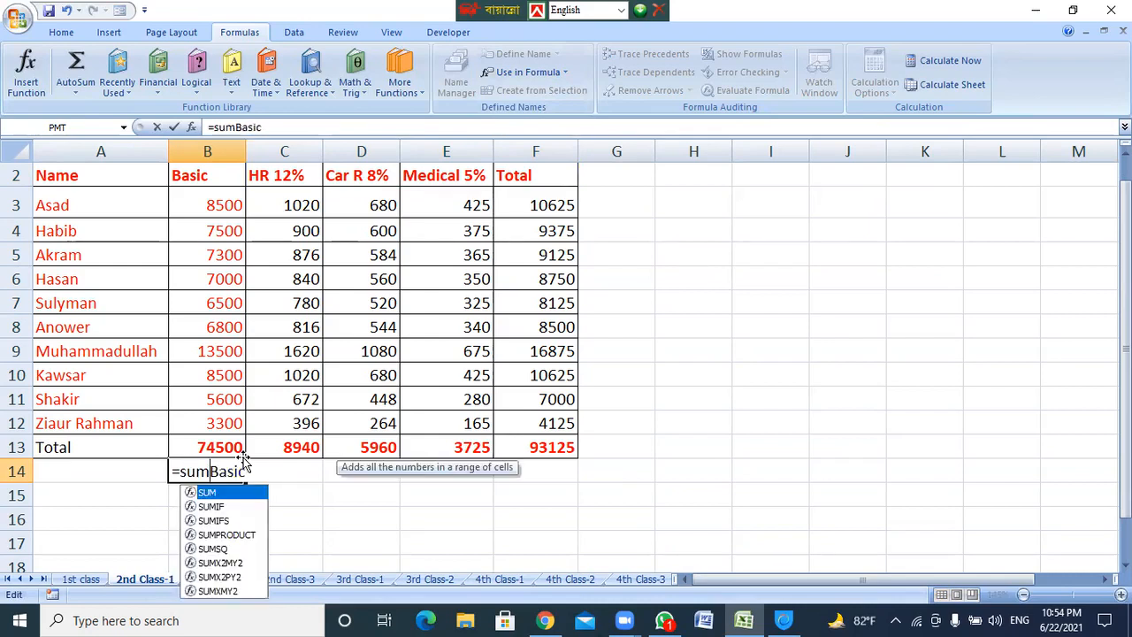
type("(")
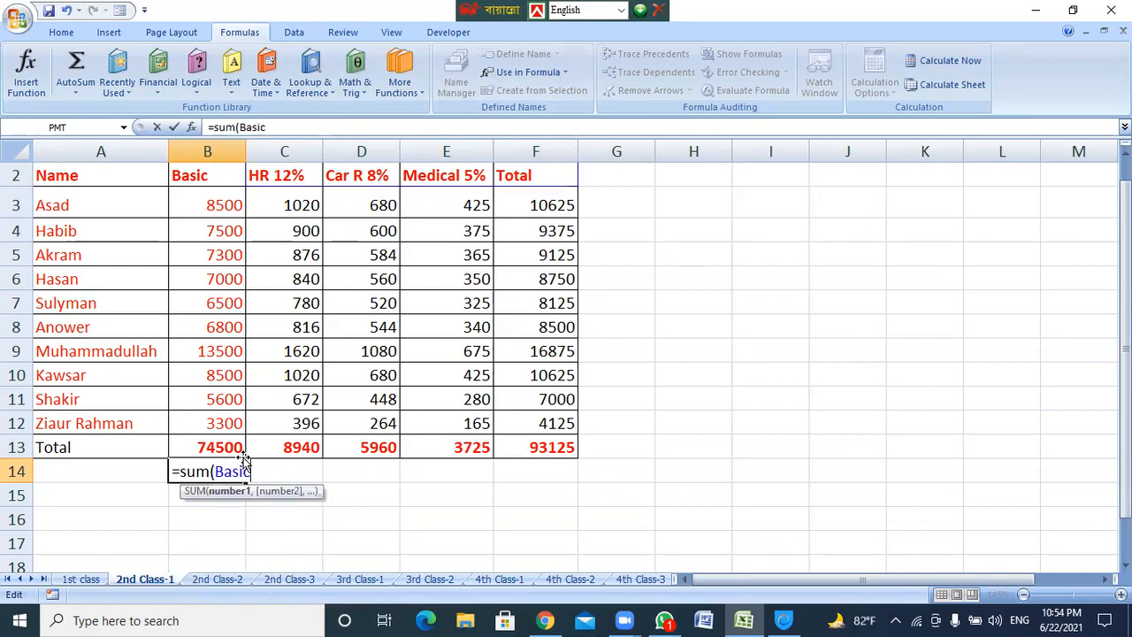
type(")")
key("Return")
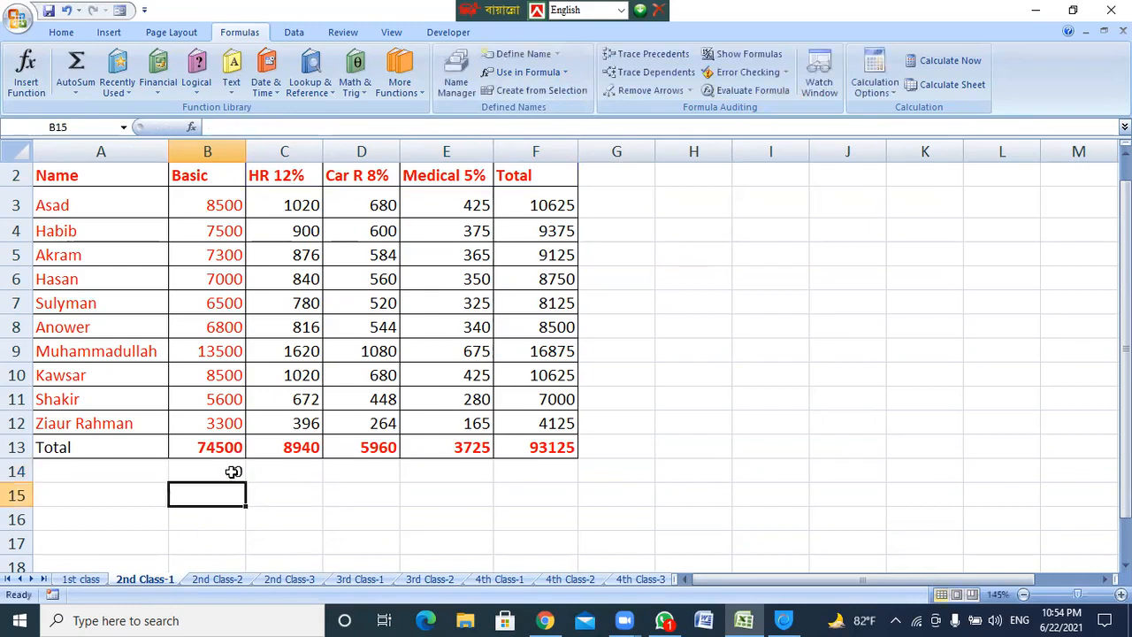
Check the SUM formula in B14 against the salary table and delete it.
left_click(233, 472)
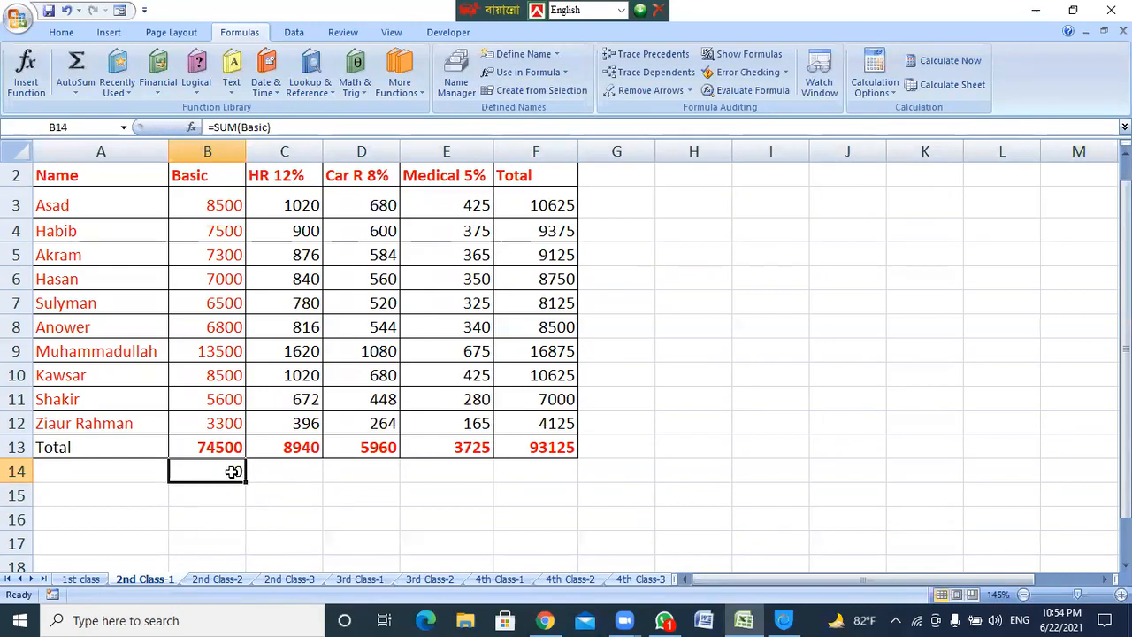
scroll(233, 471, "up", 1)
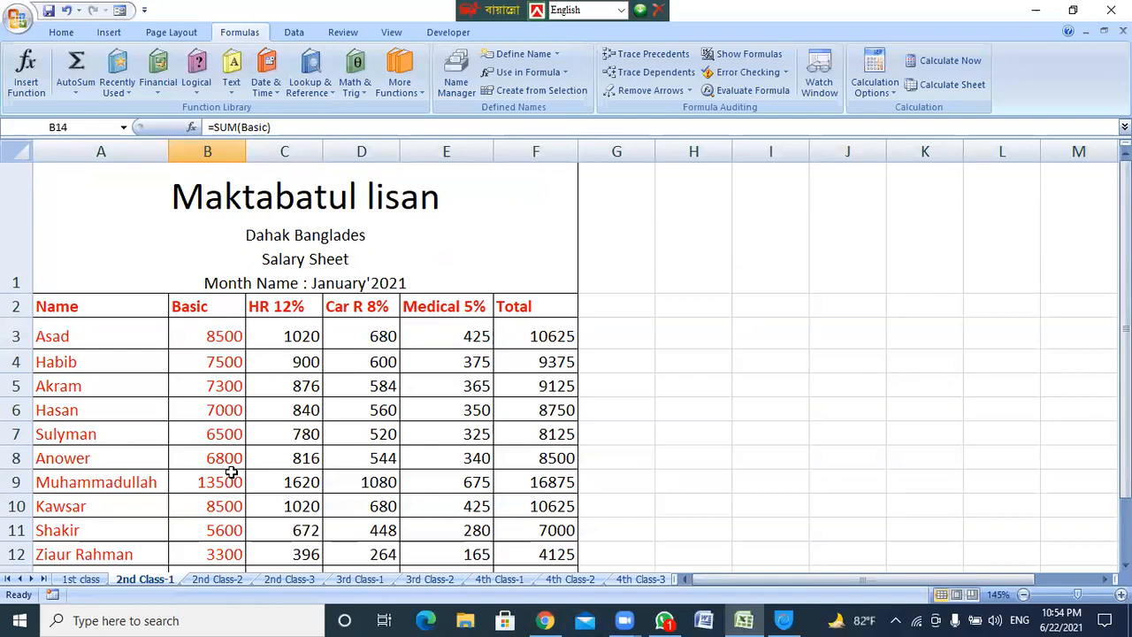
scroll(371, 522, "down", 2)
key("Delete")
Create names from the range B2:F13 with the Top row option, replacing the existing definition of Basic.
scroll(344, 424, "up", 2)
left_click_drag(200, 300, 525, 505)
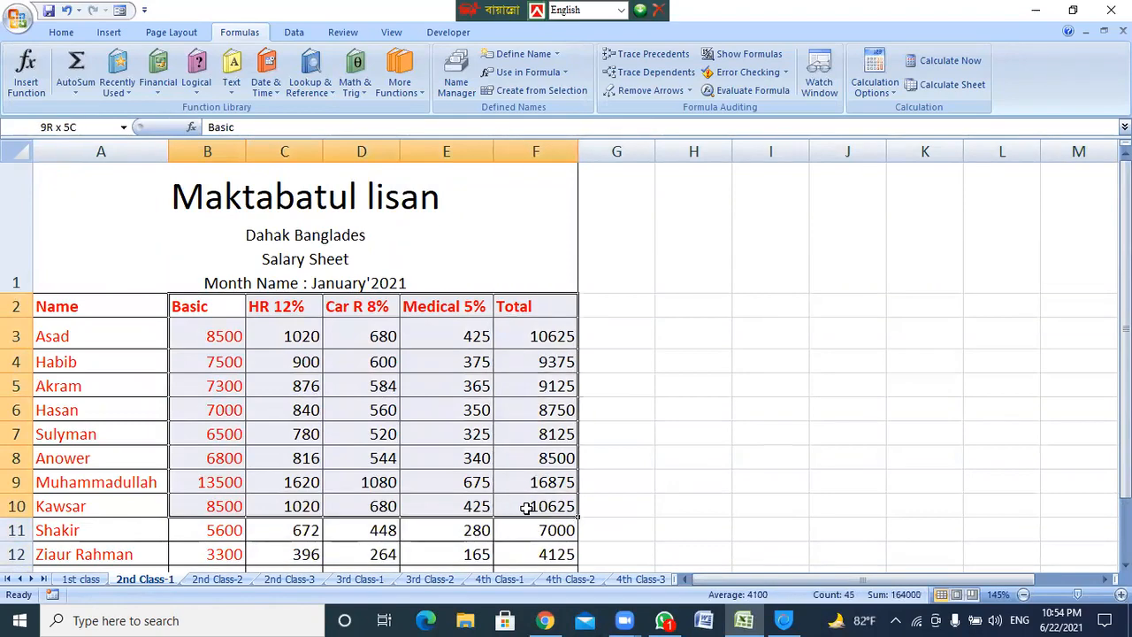
scroll(536, 483, "down", 2)
left_click(539, 321, "shift")
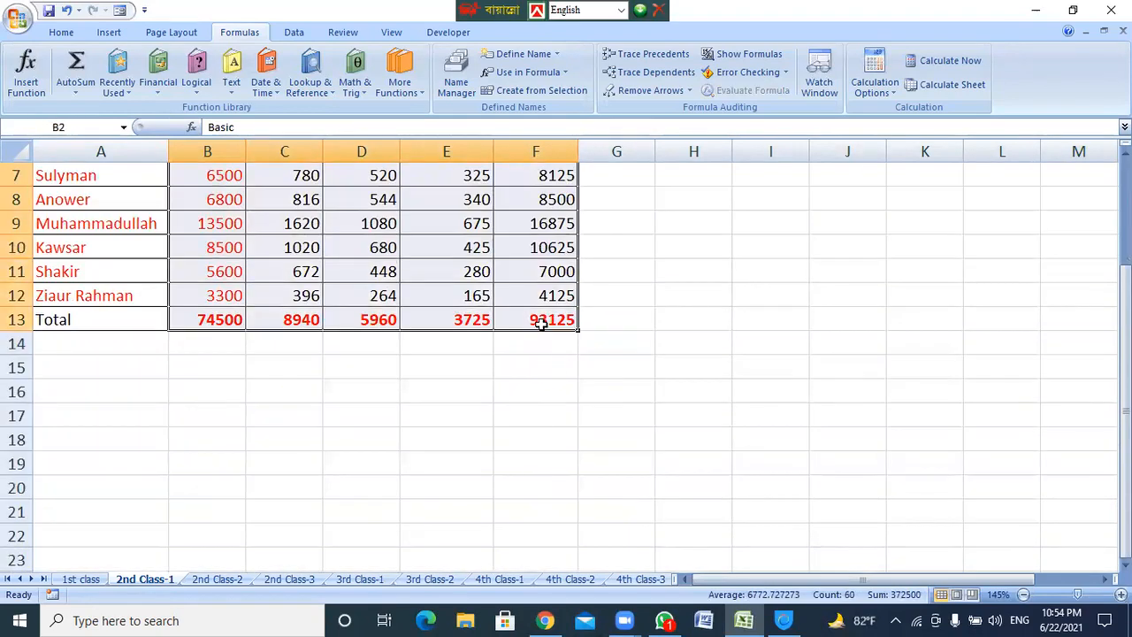
left_click(543, 91)
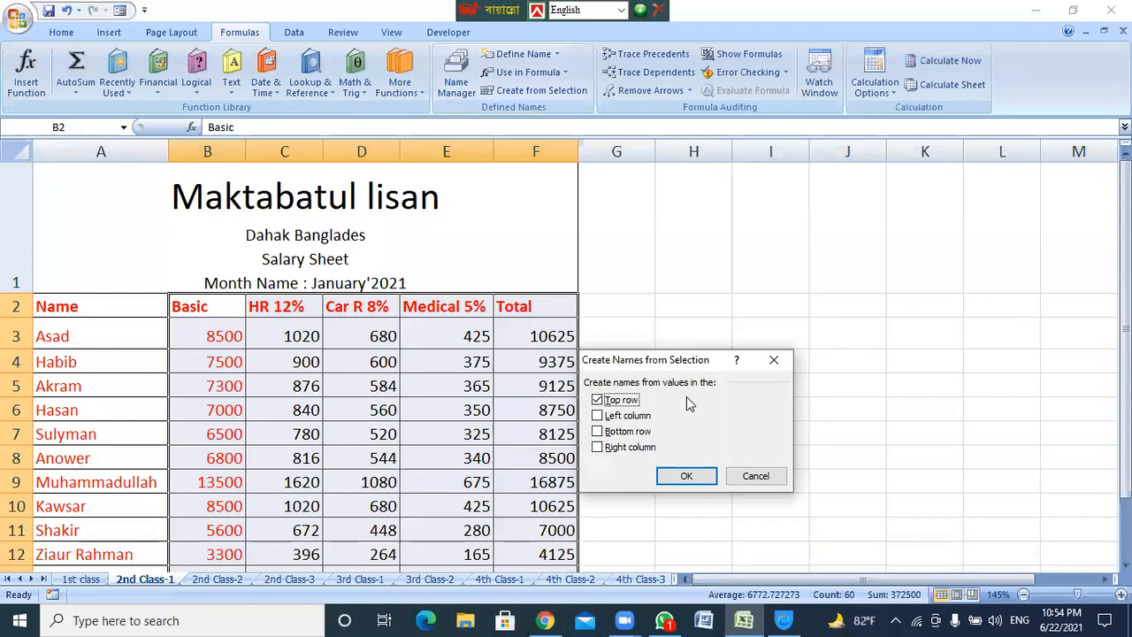
left_click(678, 477)
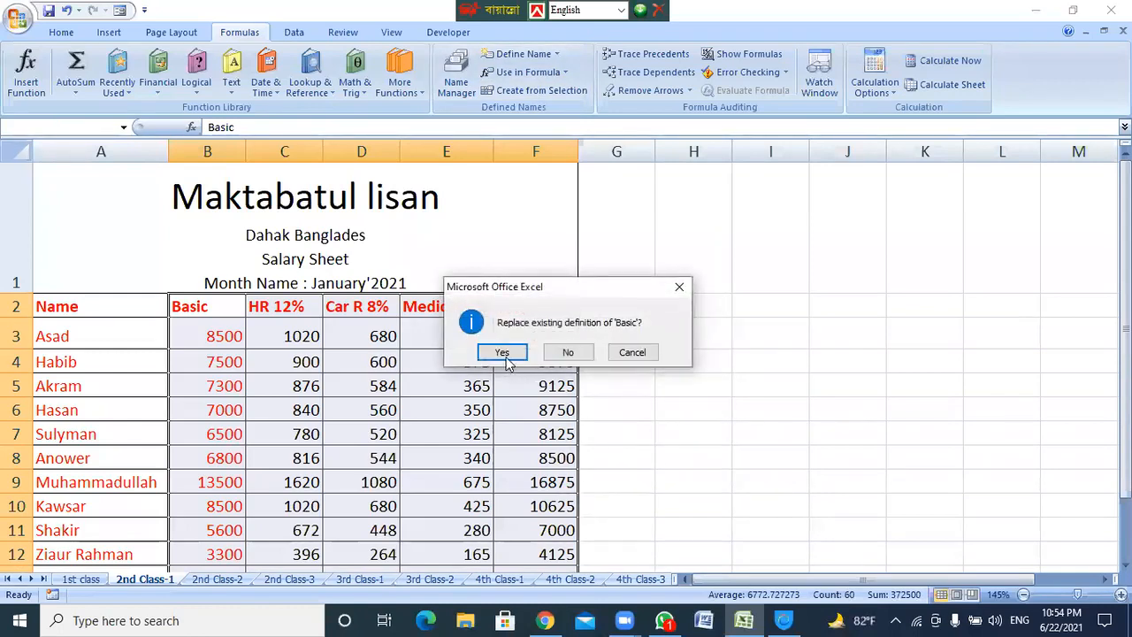
left_click(505, 352)
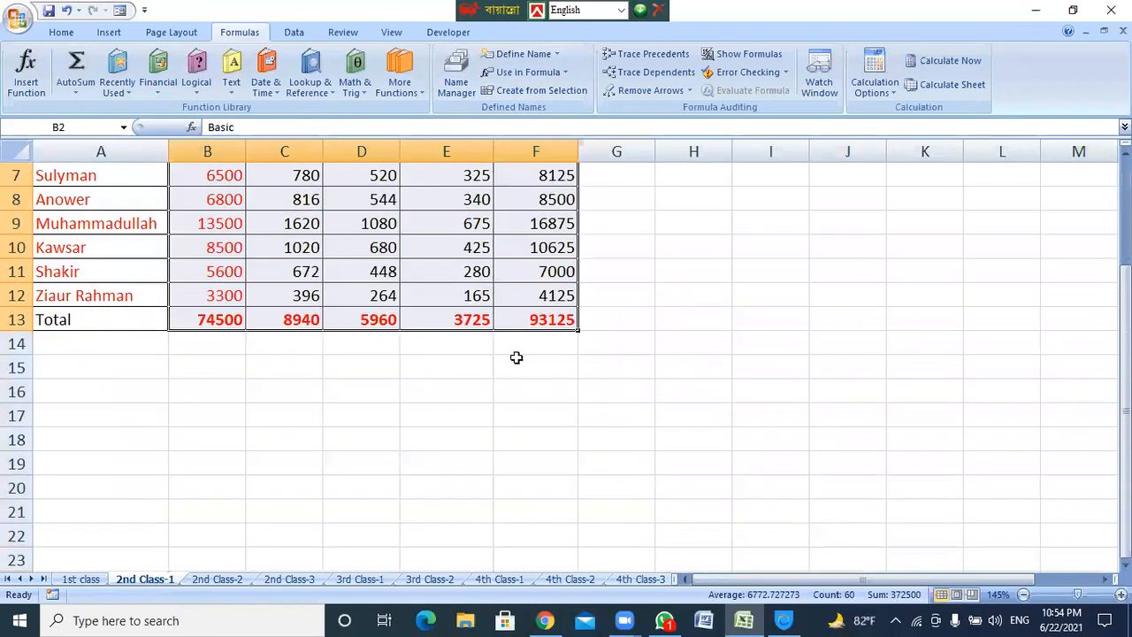
Start a SUM formula in F14, check the defined names offered for it, and discard the entry.
left_click(534, 345)
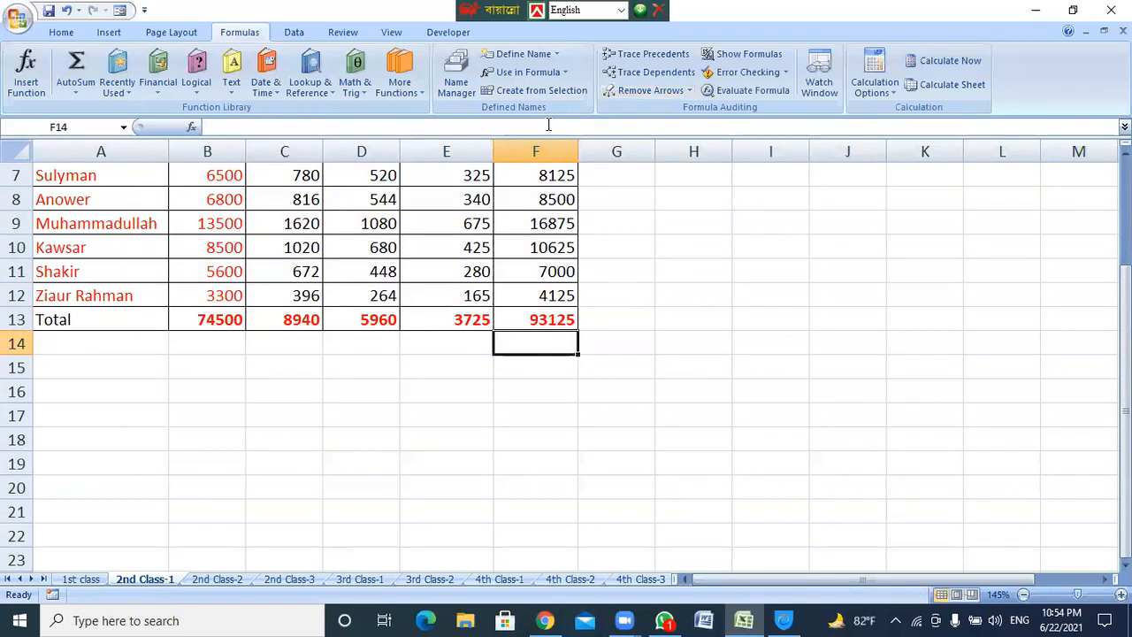
type("=sum")
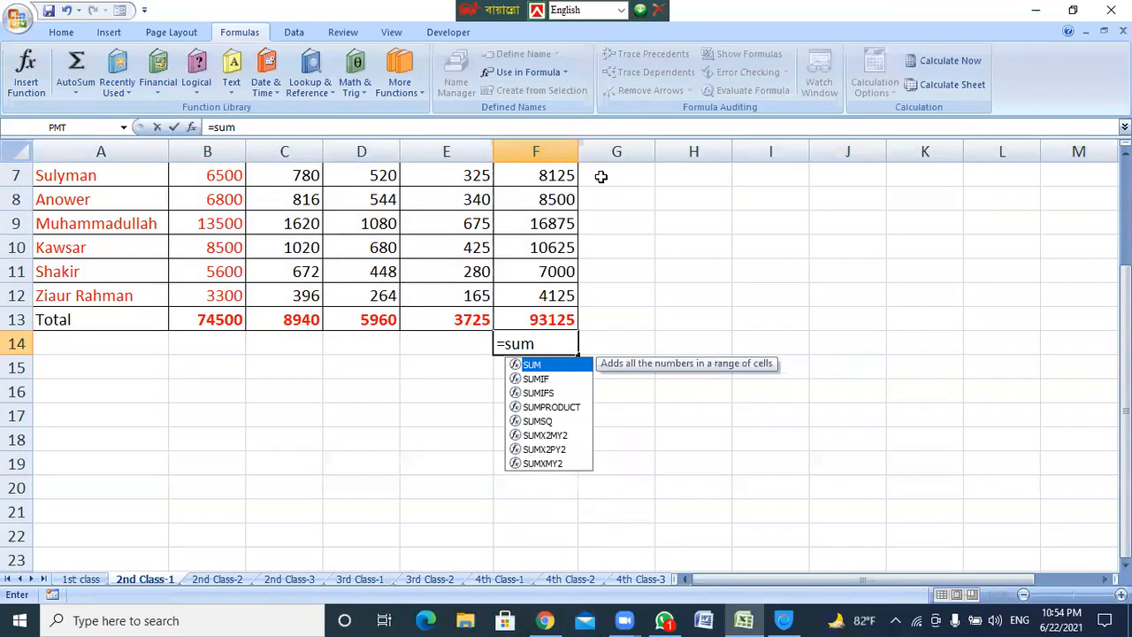
key("Tab")
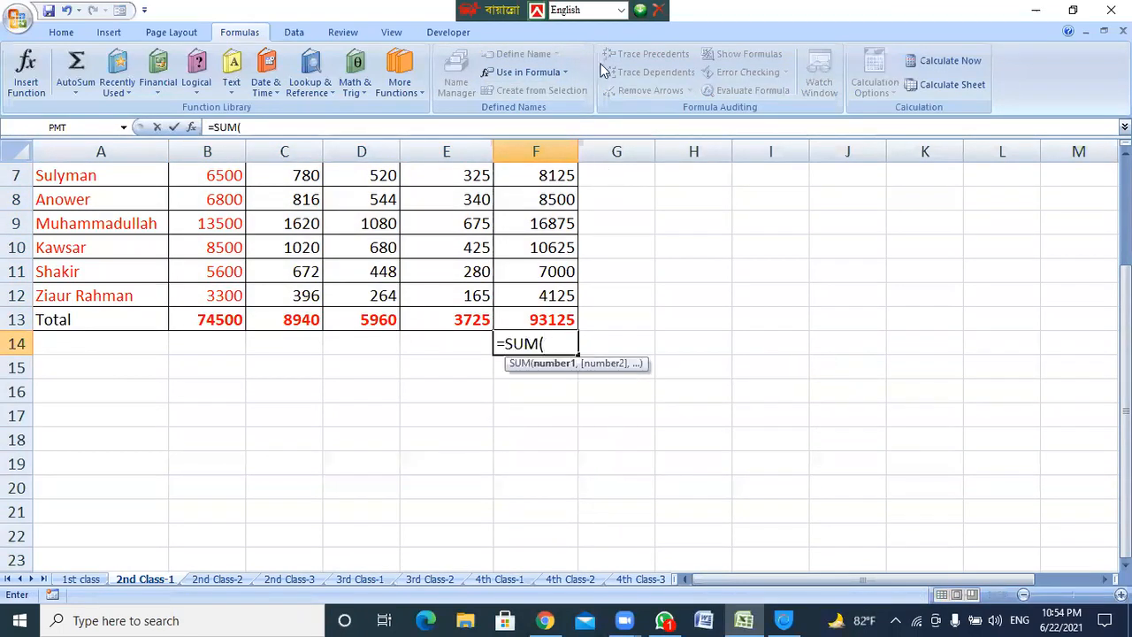
left_click(565, 72)
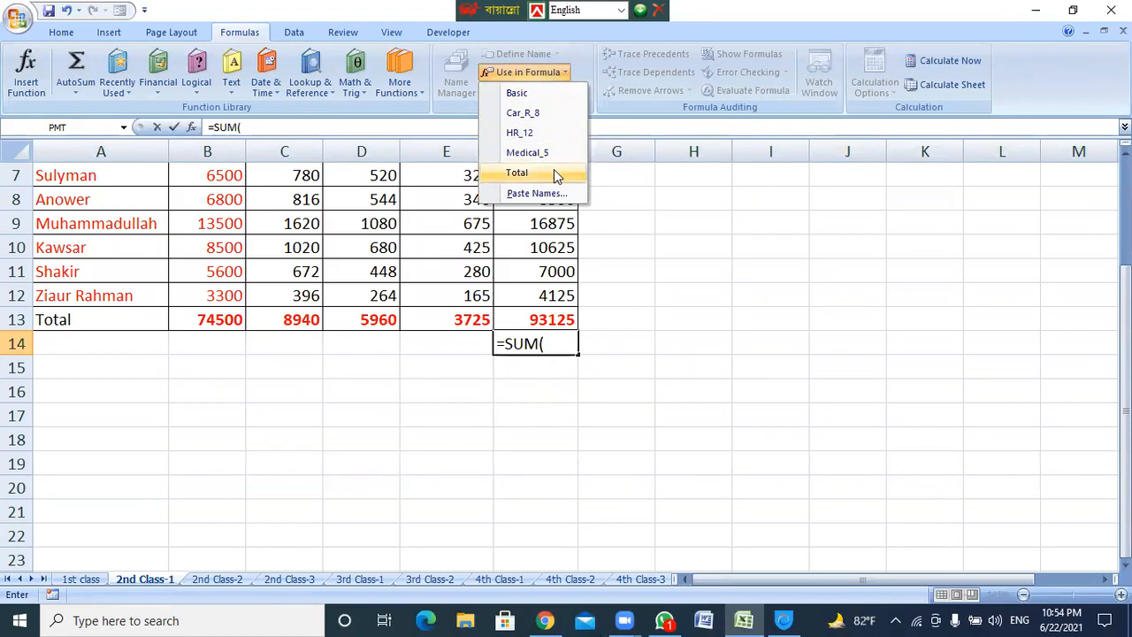
left_click(629, 378)
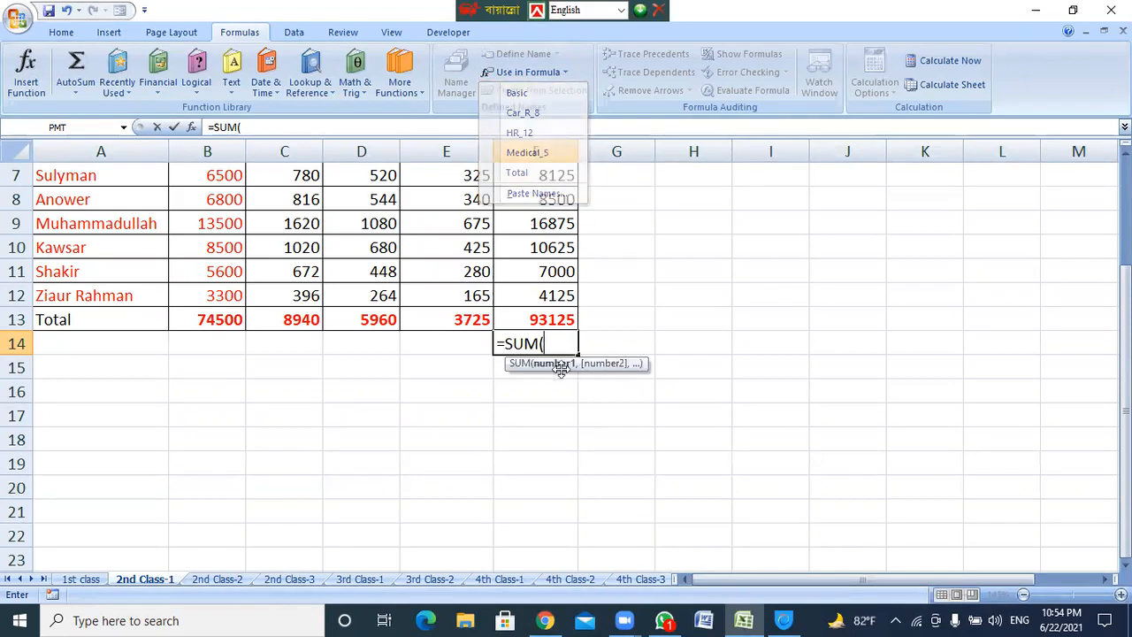
left_click_drag(562, 343, 455, 343)
key("BackSpace")
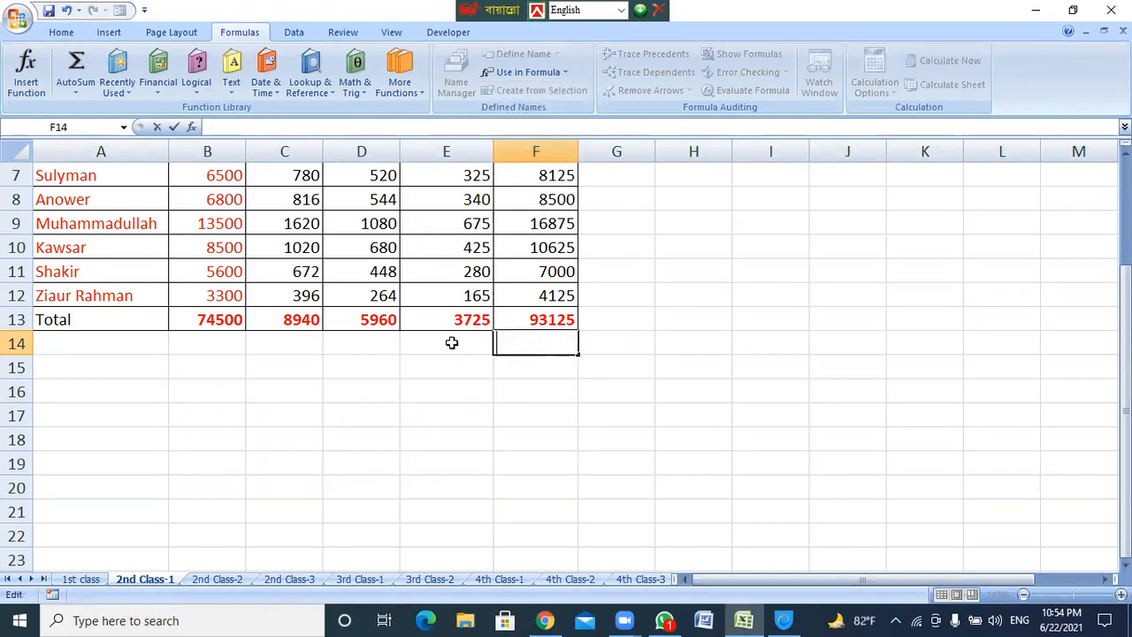
left_click(694, 290)
Select the range B2:F13 and compare its headers with the defined names available for formulas.
scroll(654, 329, "up", 2)
left_click(217, 306)
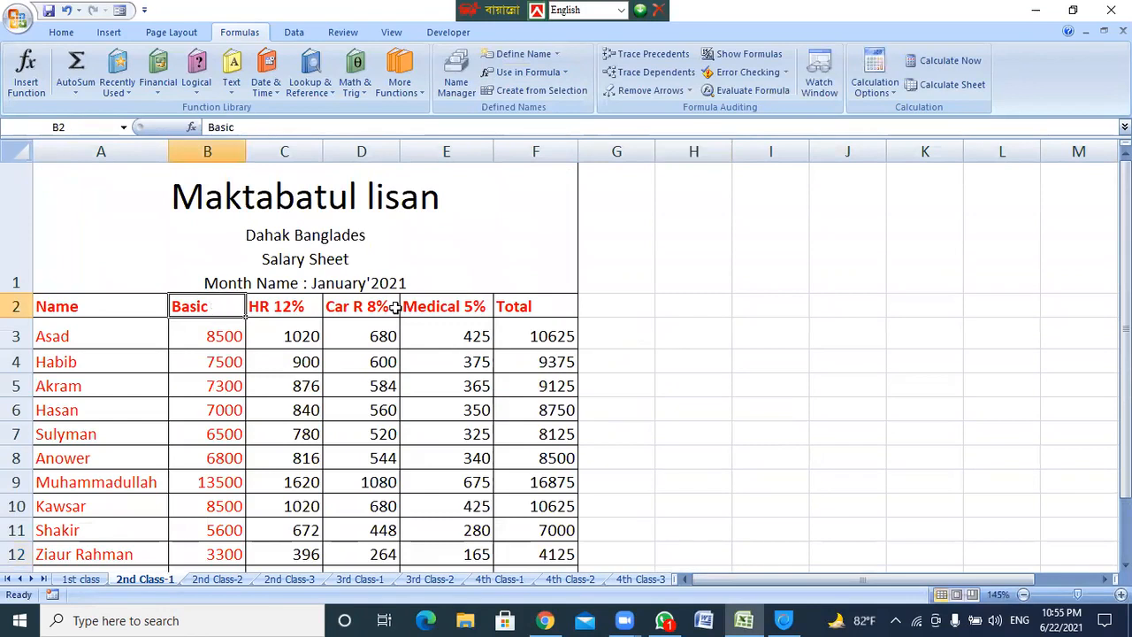
scroll(396, 307, "down", 1)
left_click(551, 392, "shift")
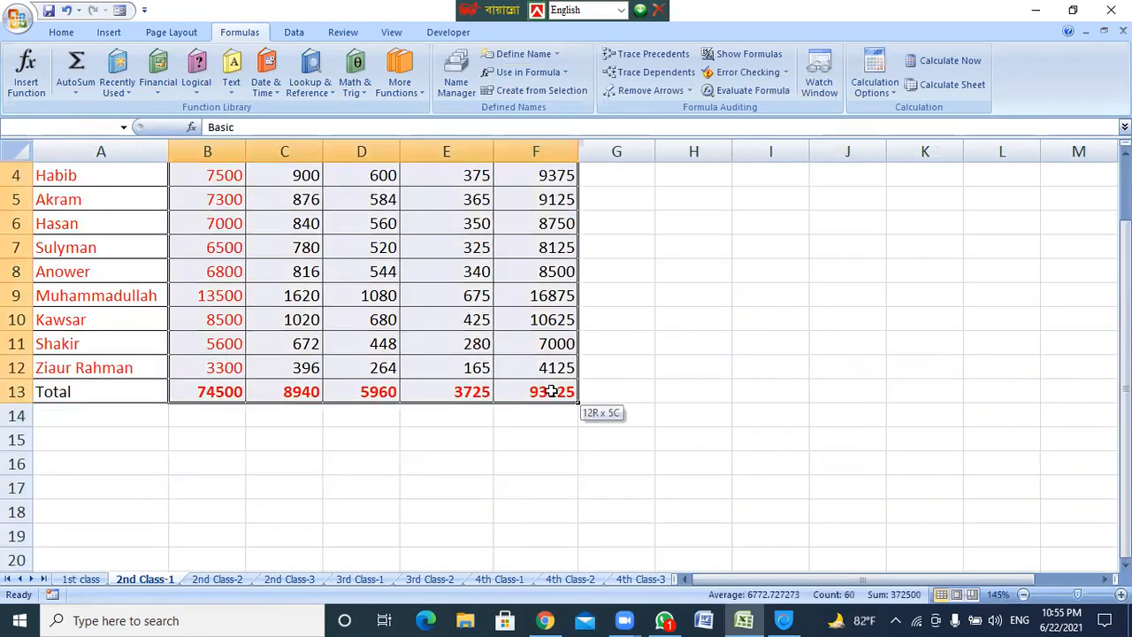
scroll(737, 371, "up", 1)
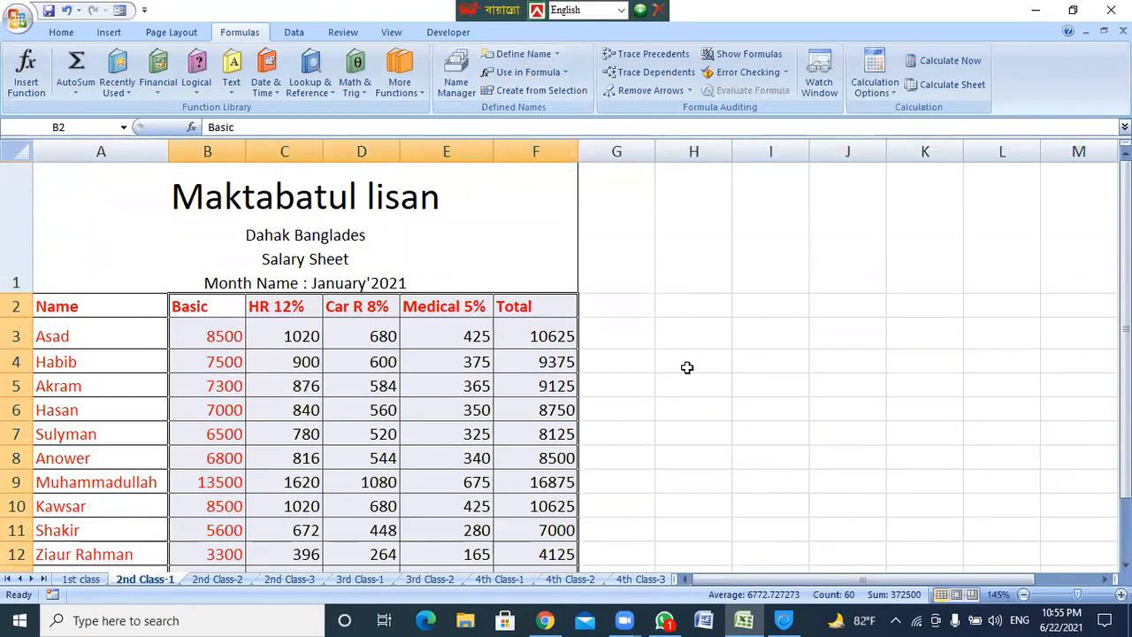
left_click(566, 71)
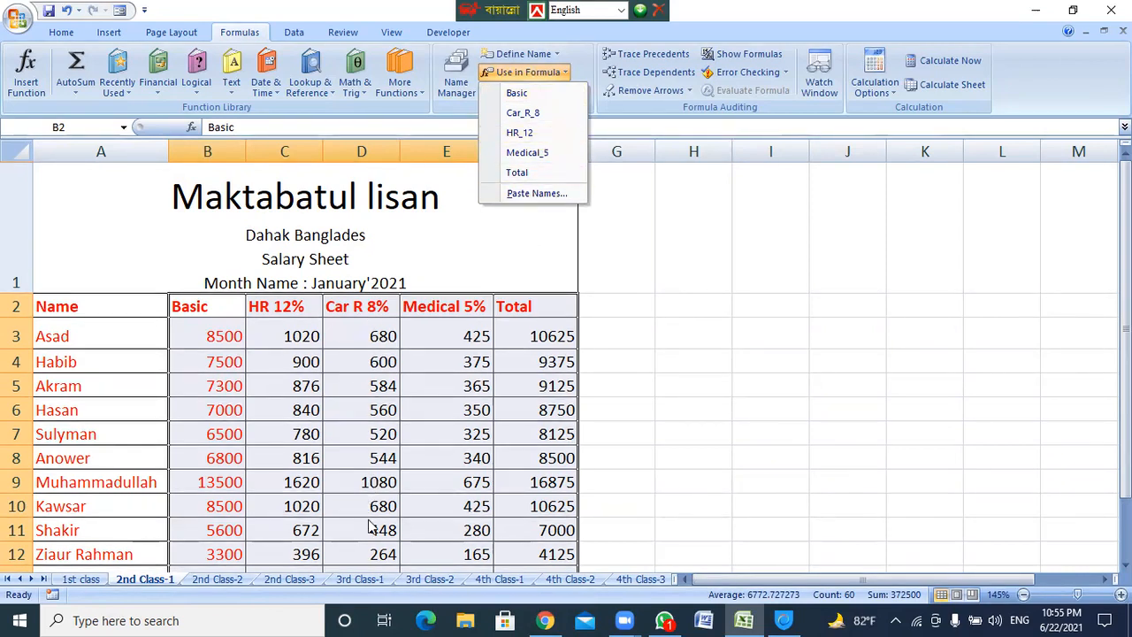
left_click(706, 304)
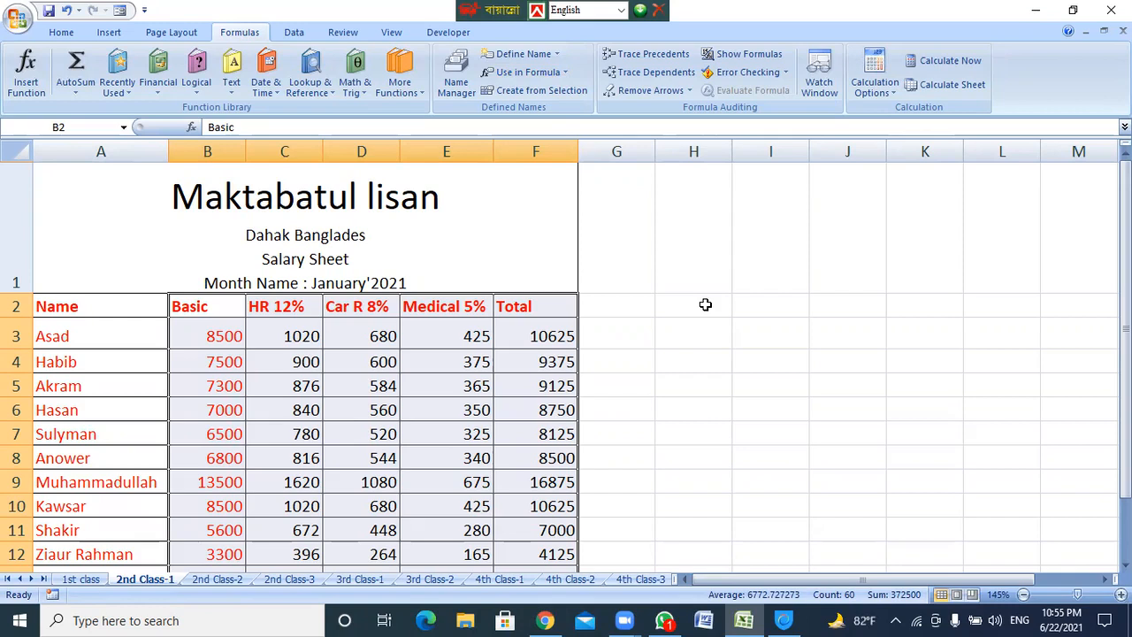
Check the formulas in cells F4 and D4 of the salary table and deselect the table range.
left_click(665, 348)
left_click(538, 365)
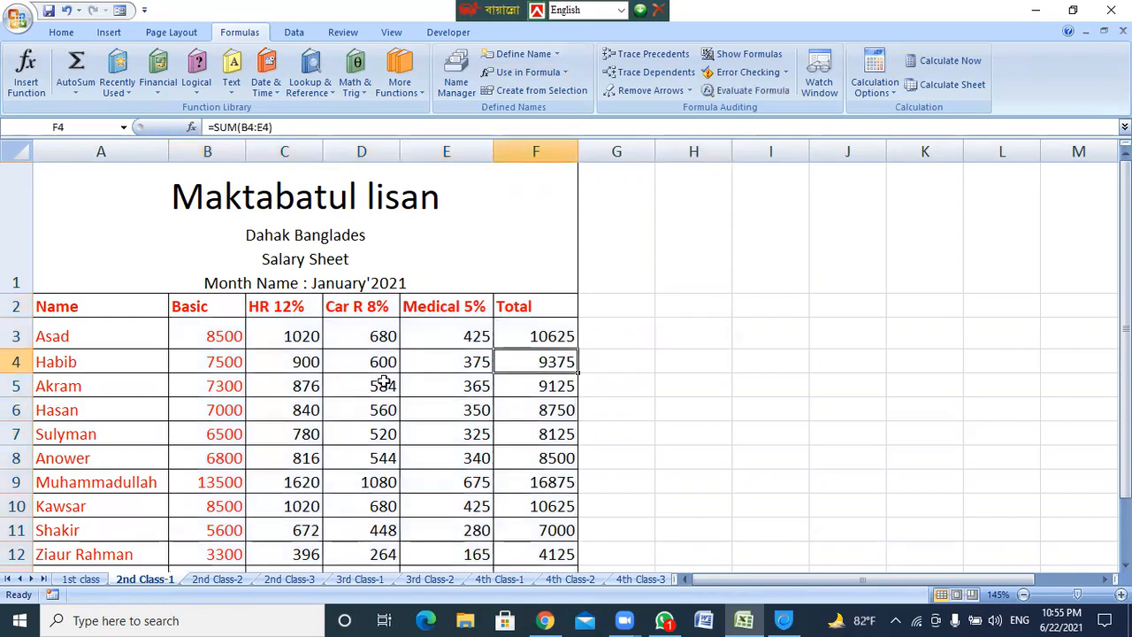
left_click(381, 362)
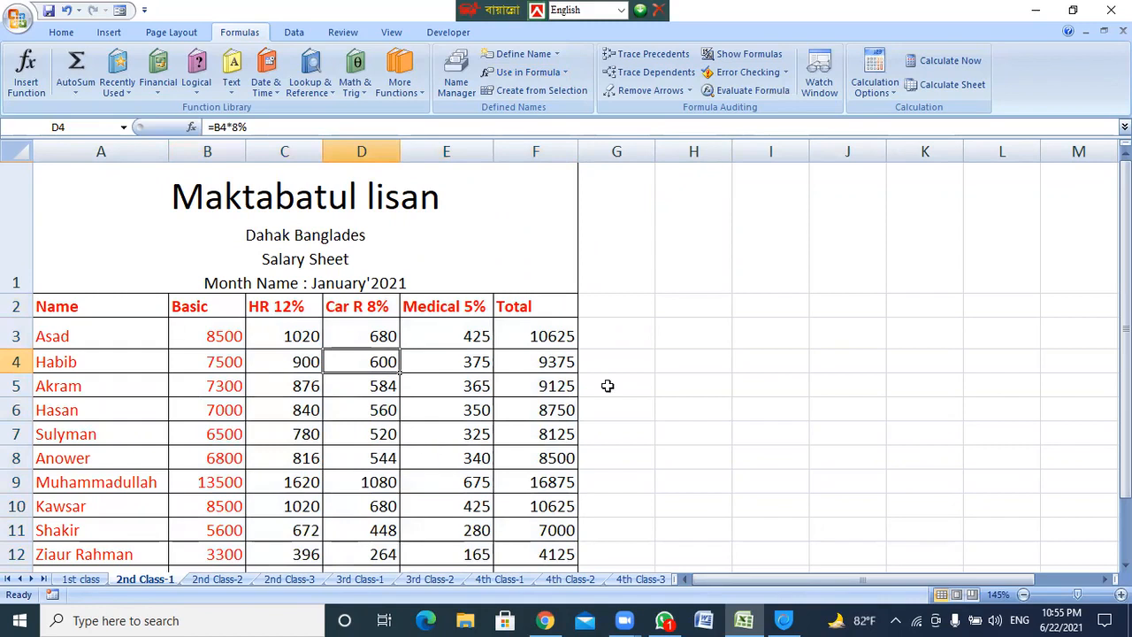
left_click(722, 291)
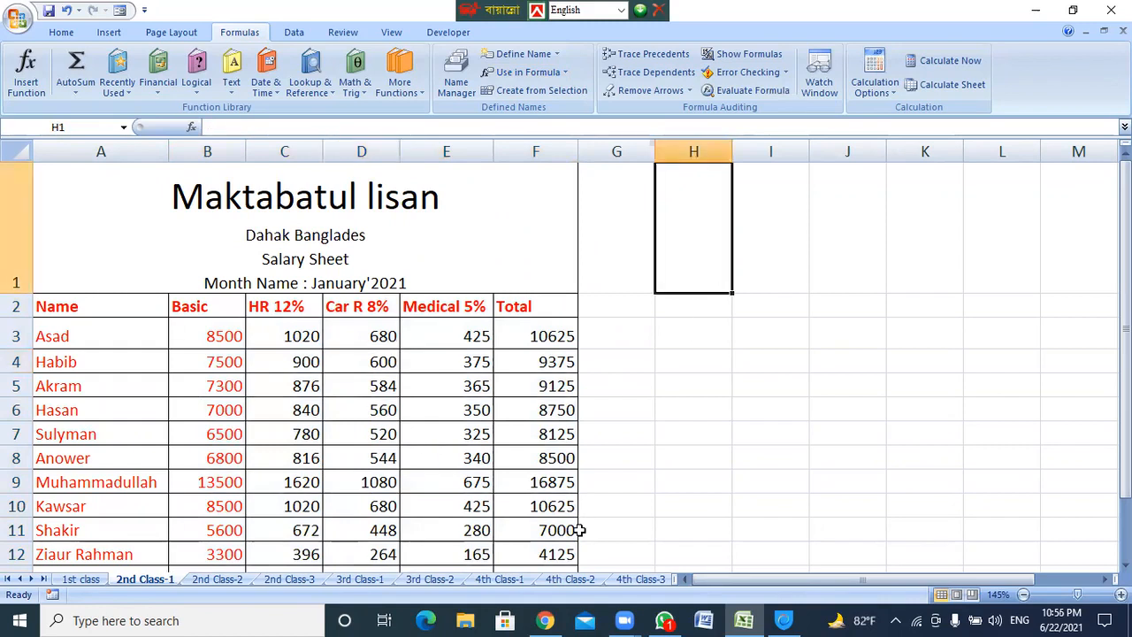
Look at the 2nd Class-2 salary sheet and open the 7th Class-2 sheet.
left_click(212, 580)
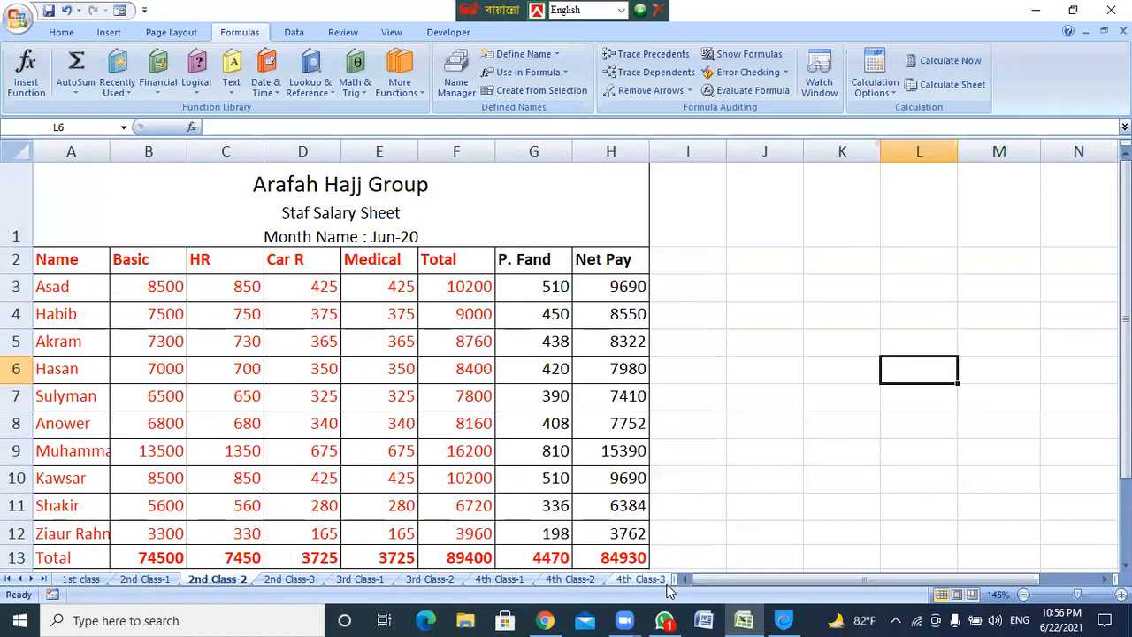
left_click(44, 579)
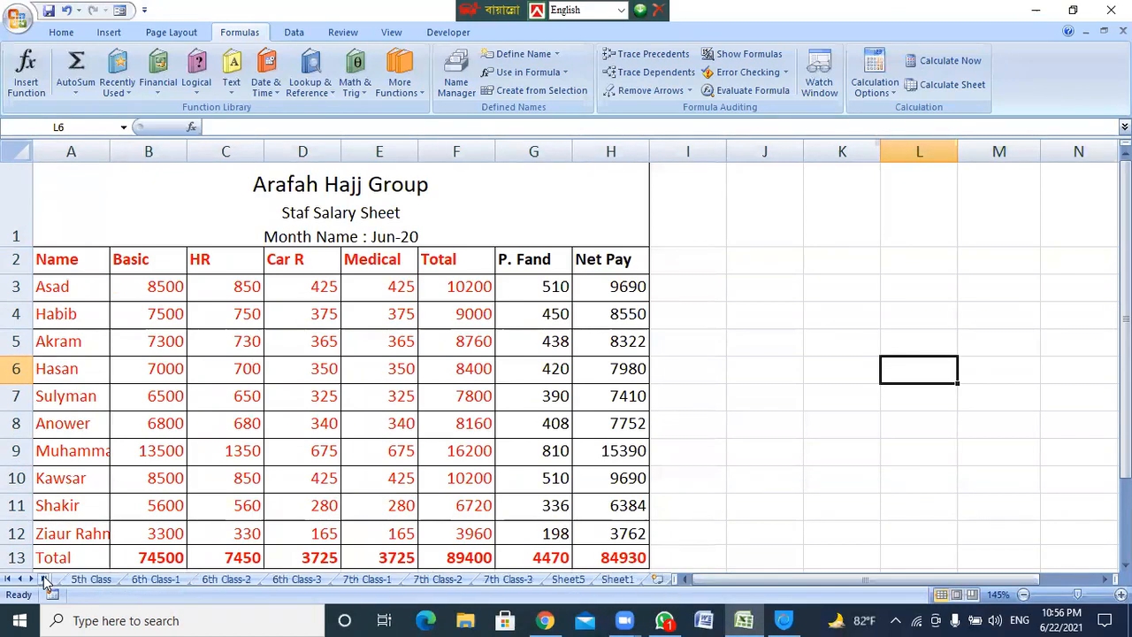
left_click(44, 579)
left_click(448, 579)
left_click(376, 580)
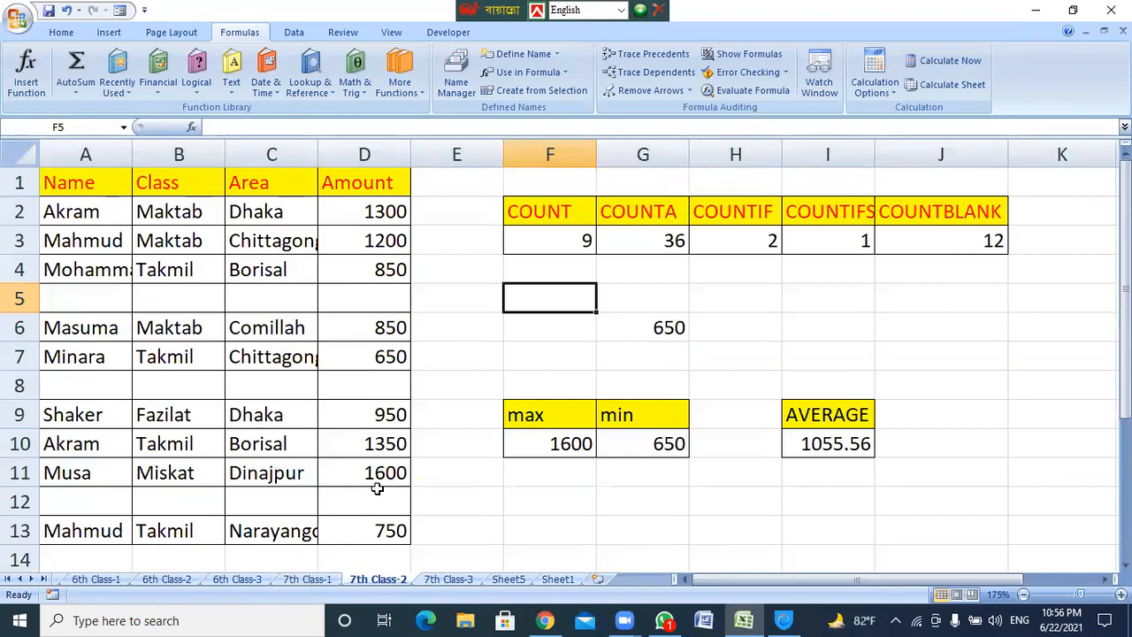
Select the table A1:D13, and from cell F6 check which defined names are available for use in formulas.
left_click(137, 186)
left_click_drag(55, 186, 375, 524)
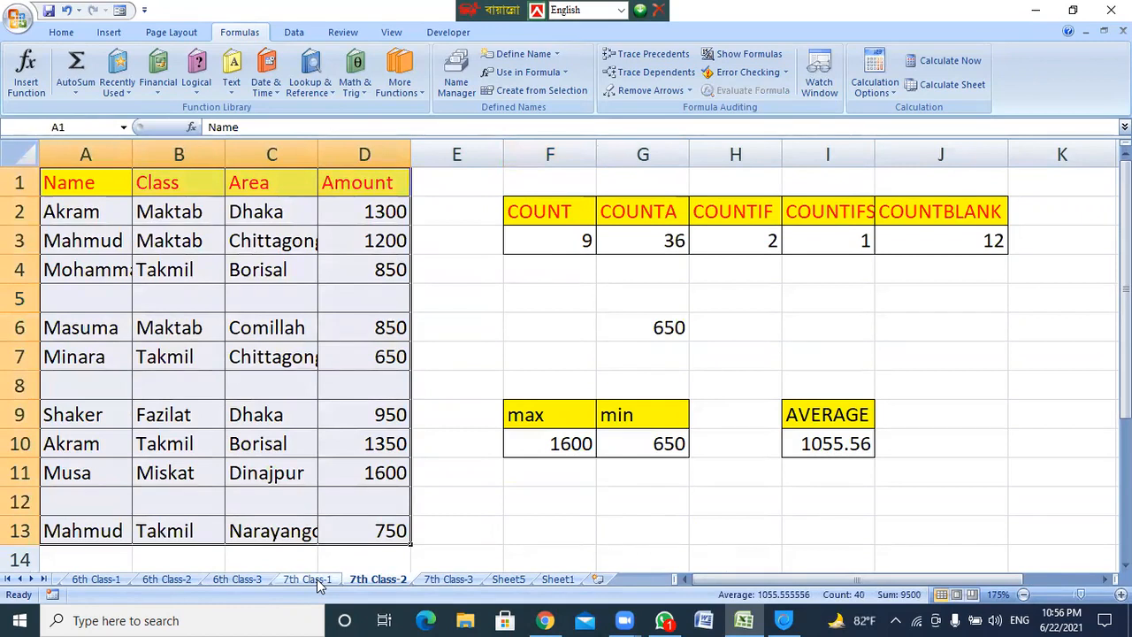
left_click(584, 318)
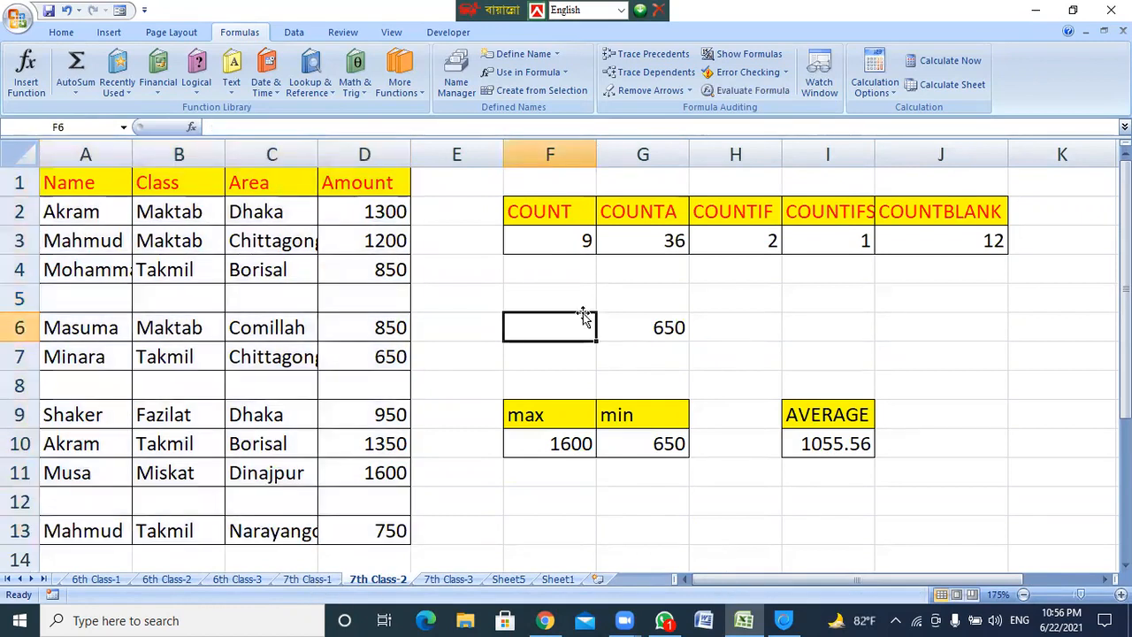
left_click(528, 72)
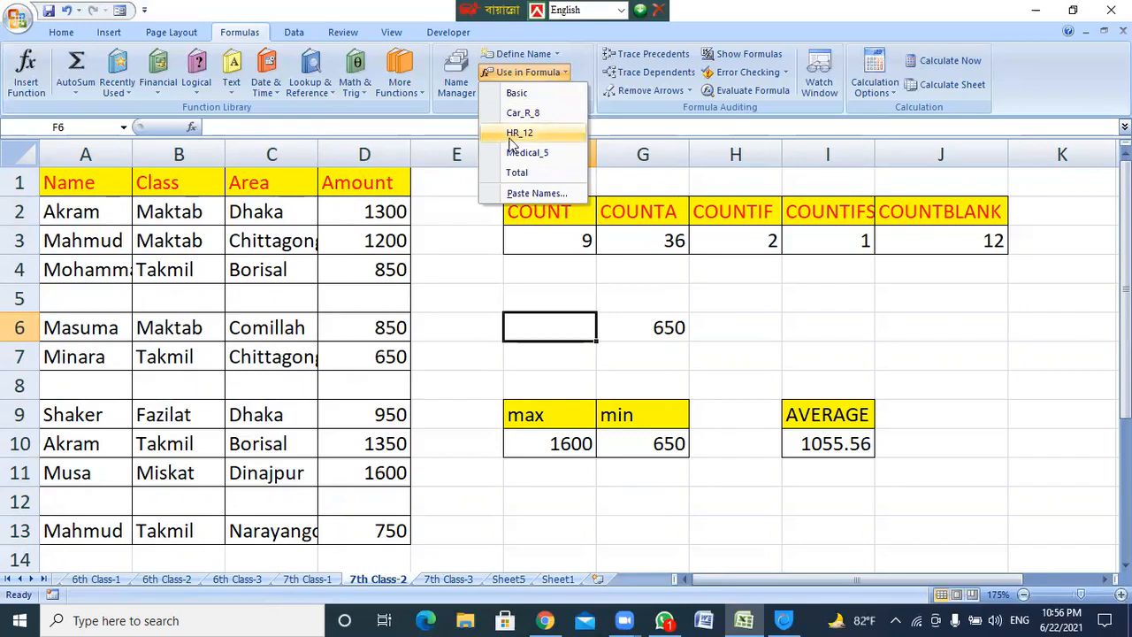
left_click(448, 271)
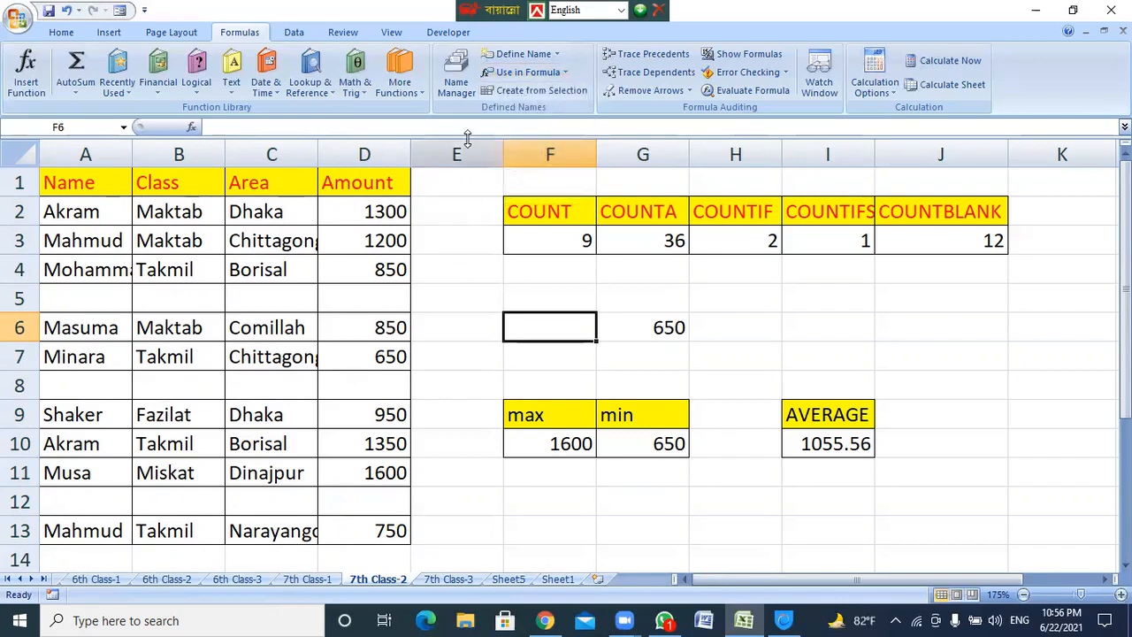
Inspect the Total and Table13 entries in the Name Manager and close it without deleting any name.
left_click(458, 97)
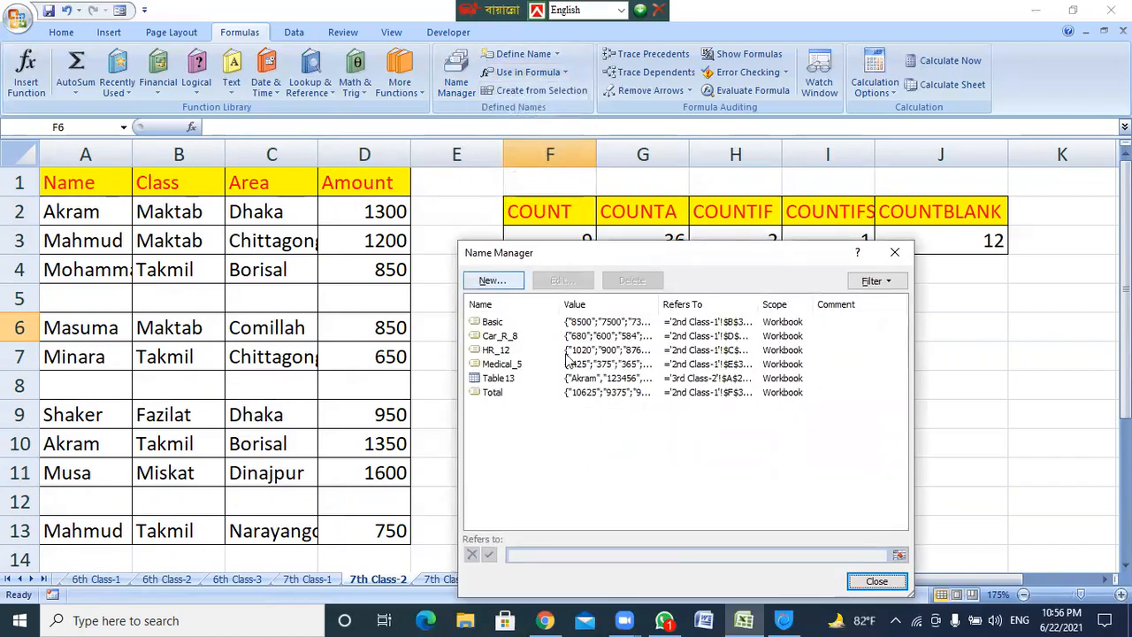
left_click(495, 392)
left_click(488, 378)
left_click(491, 393)
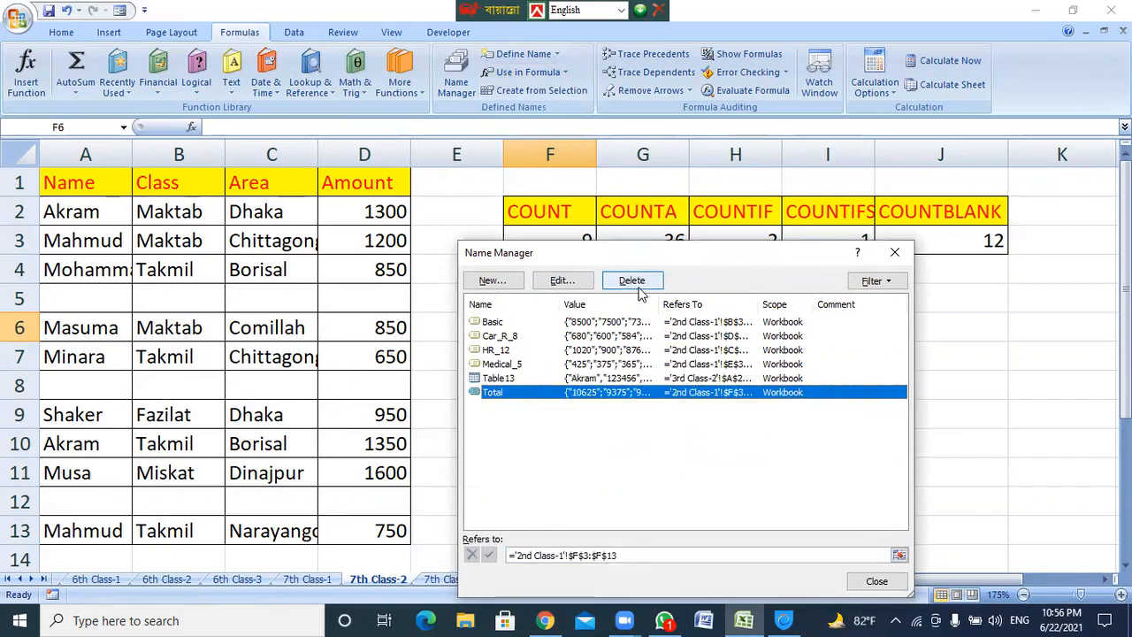
left_click(893, 252)
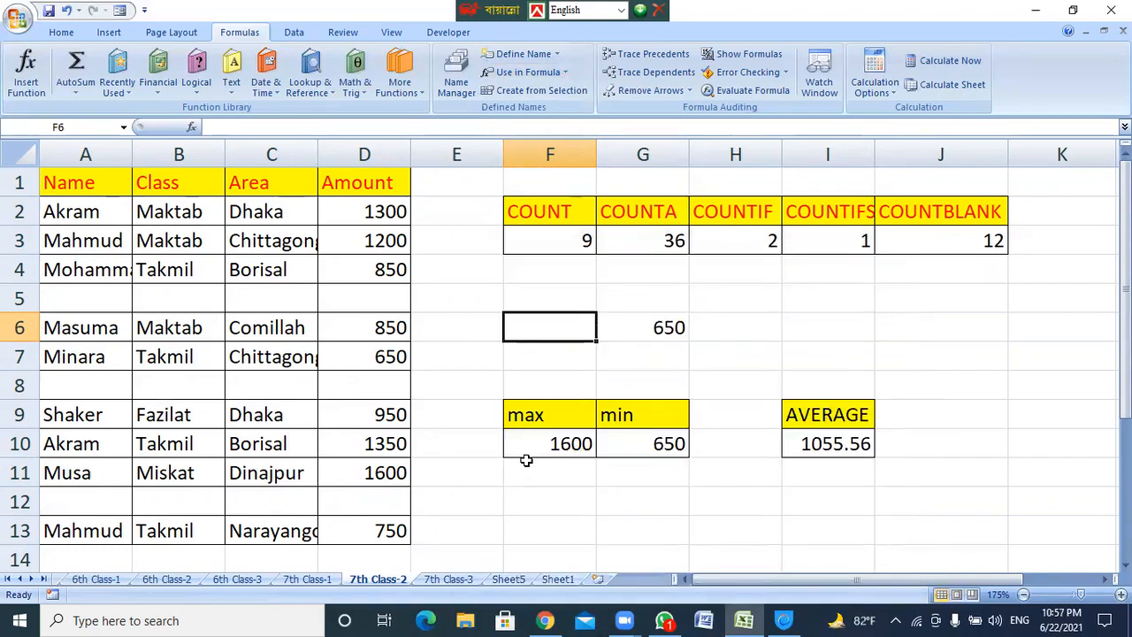
left_click(472, 98)
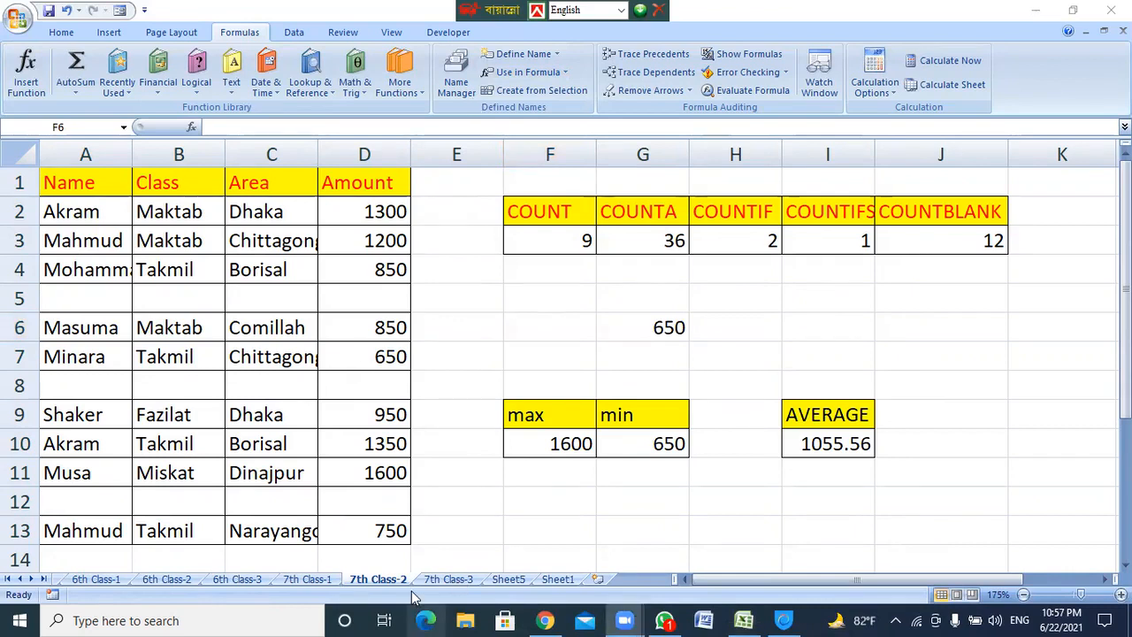
Open the 7th Class-3 sheet and review its notes on defined names and formula auditing commands.
left_click(449, 586)
left_click(449, 584)
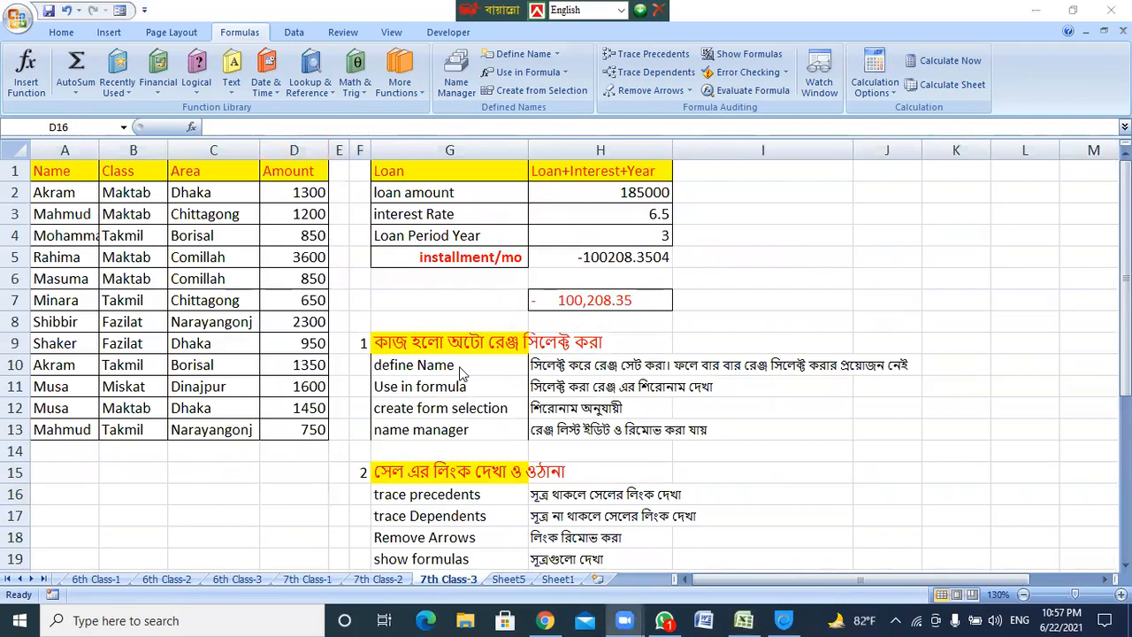
scroll(582, 399, "down", 2)
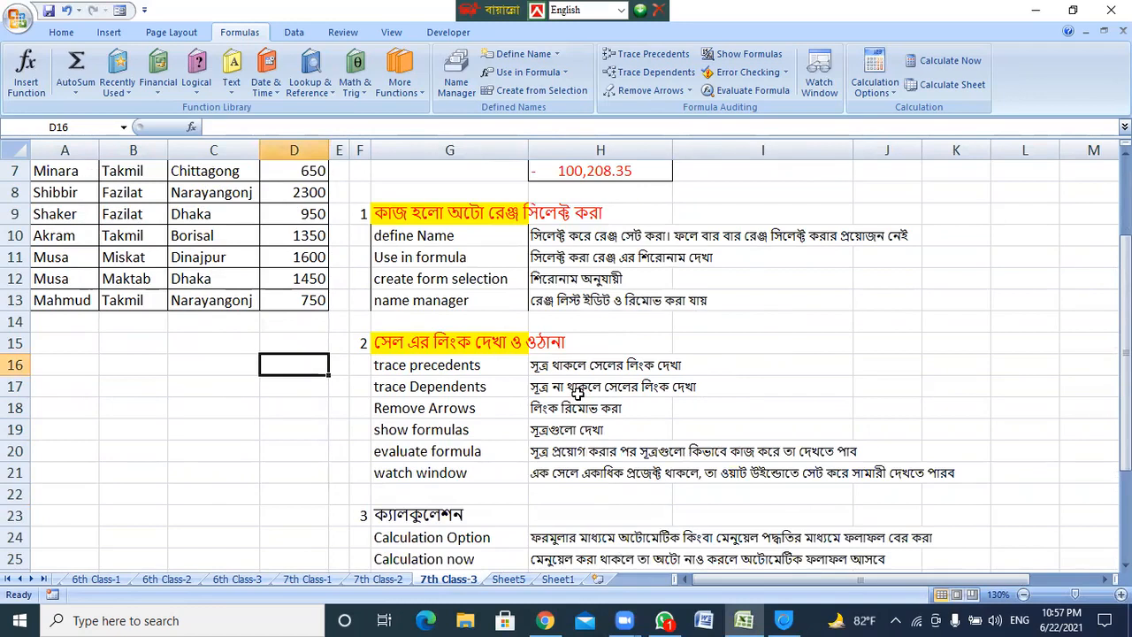
left_click(469, 367)
scroll(448, 376, "up", 2)
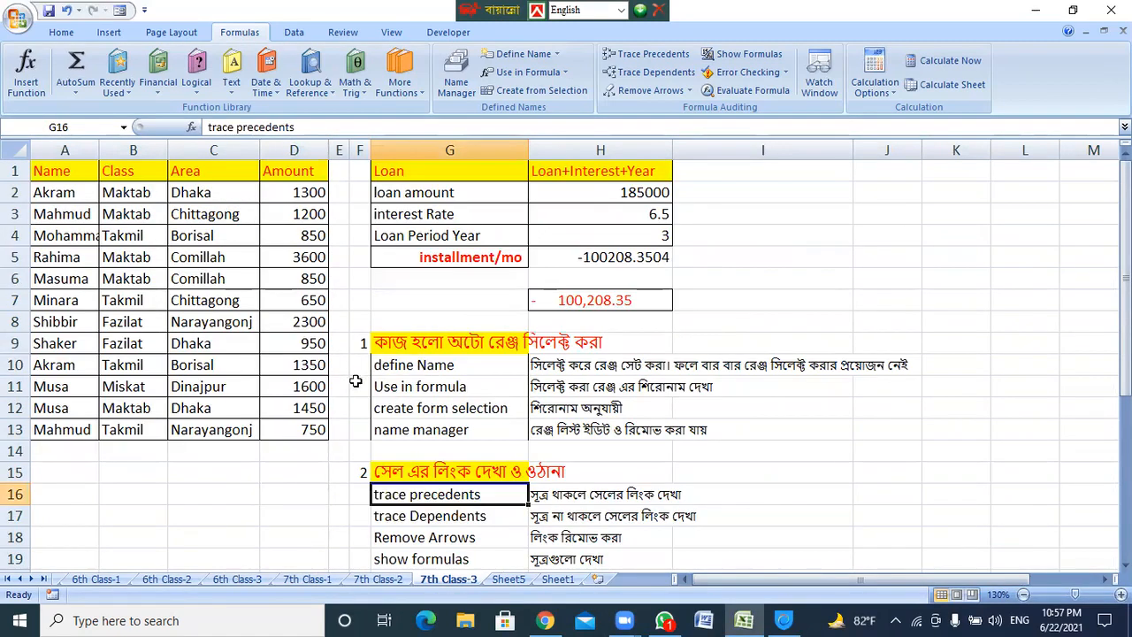
left_click(213, 303)
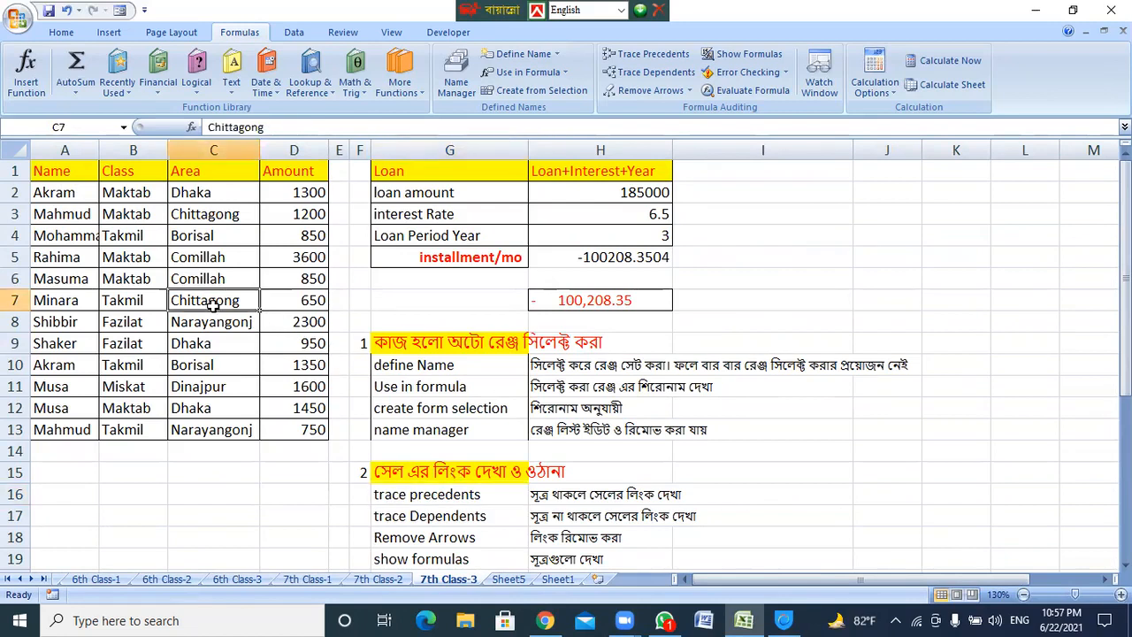
scroll(213, 304, "down", 2)
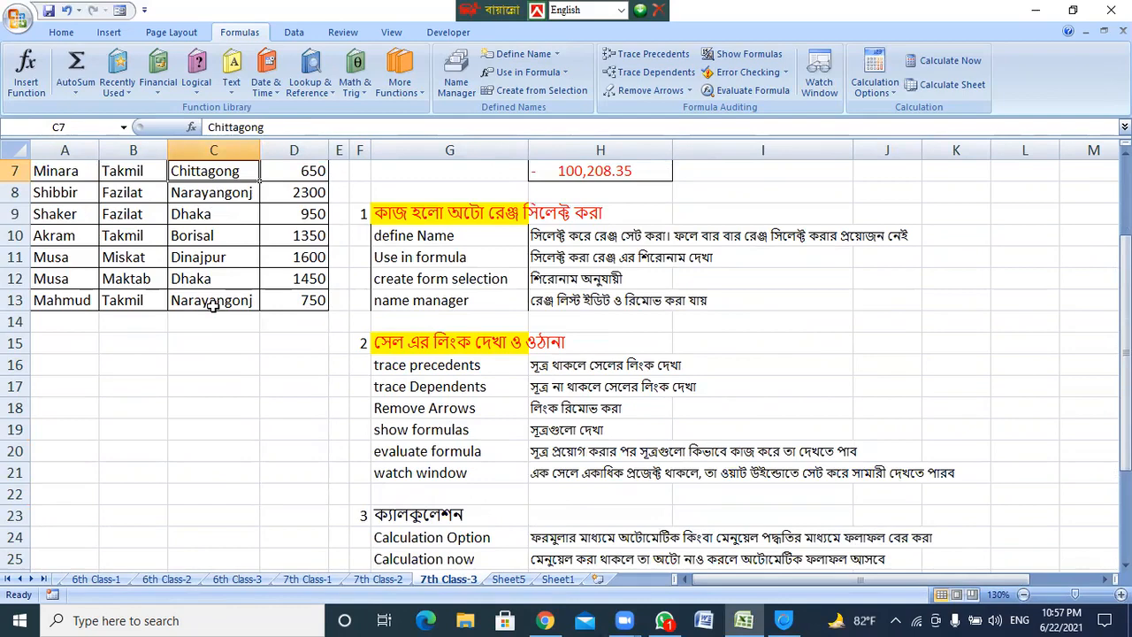
Return to the 2nd Class-1 salary sheet.
left_click(106, 579)
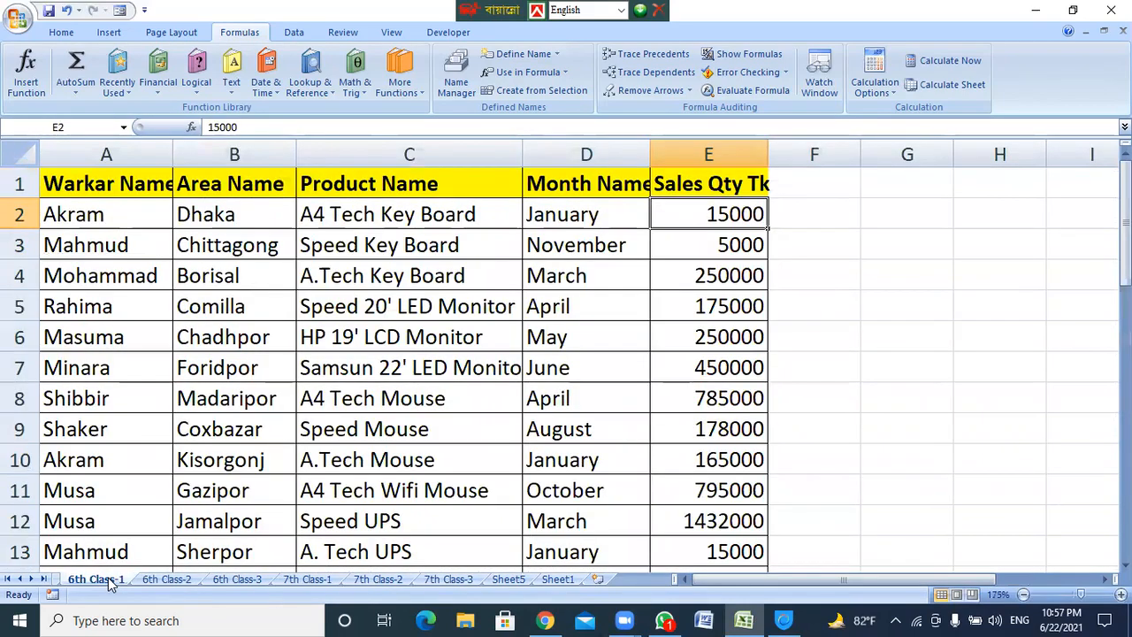
left_click(7, 579)
left_click(150, 580)
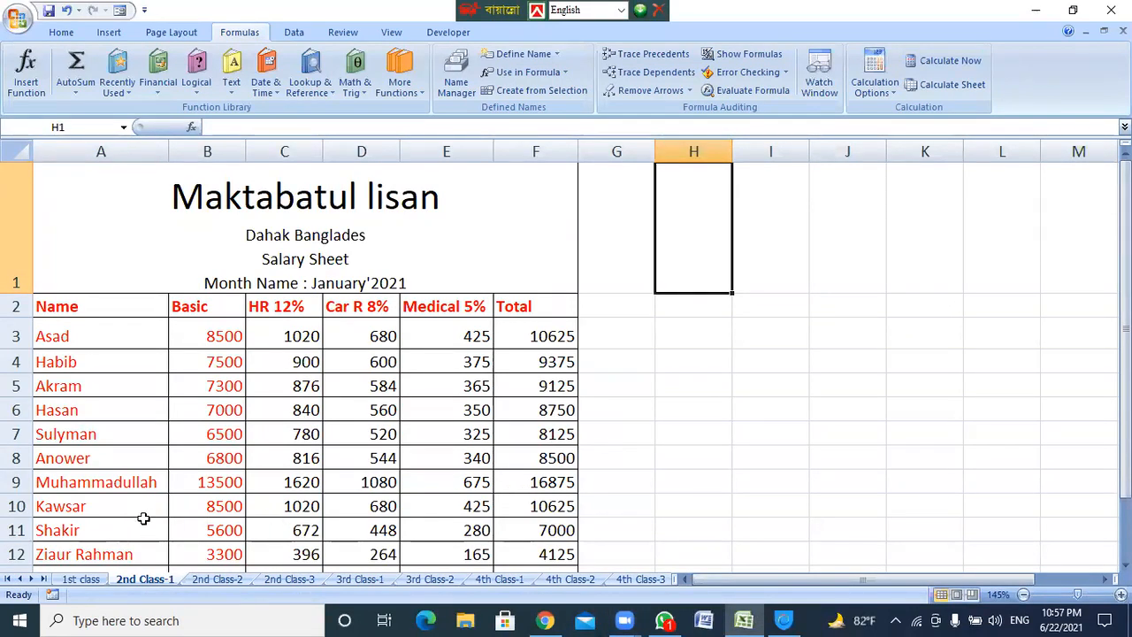
Trace the precedents of the Car R 8% formula in D9 and remove the arrow.
scroll(487, 364, "down", 1)
scroll(488, 365, "down", 1)
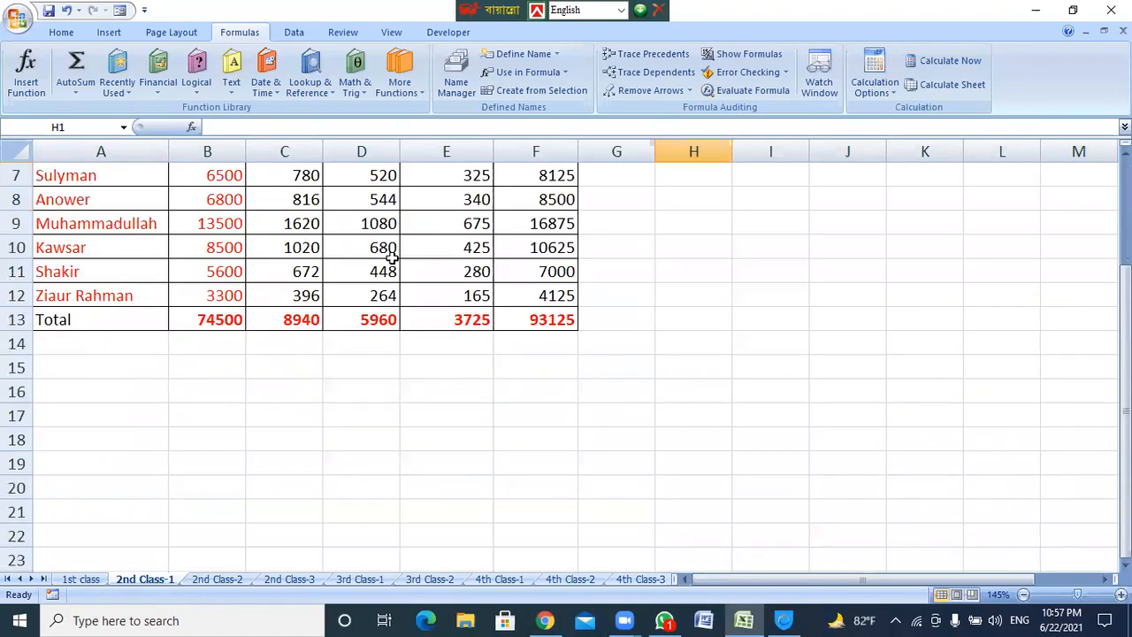
left_click(376, 222)
scroll(375, 260, "up", 2)
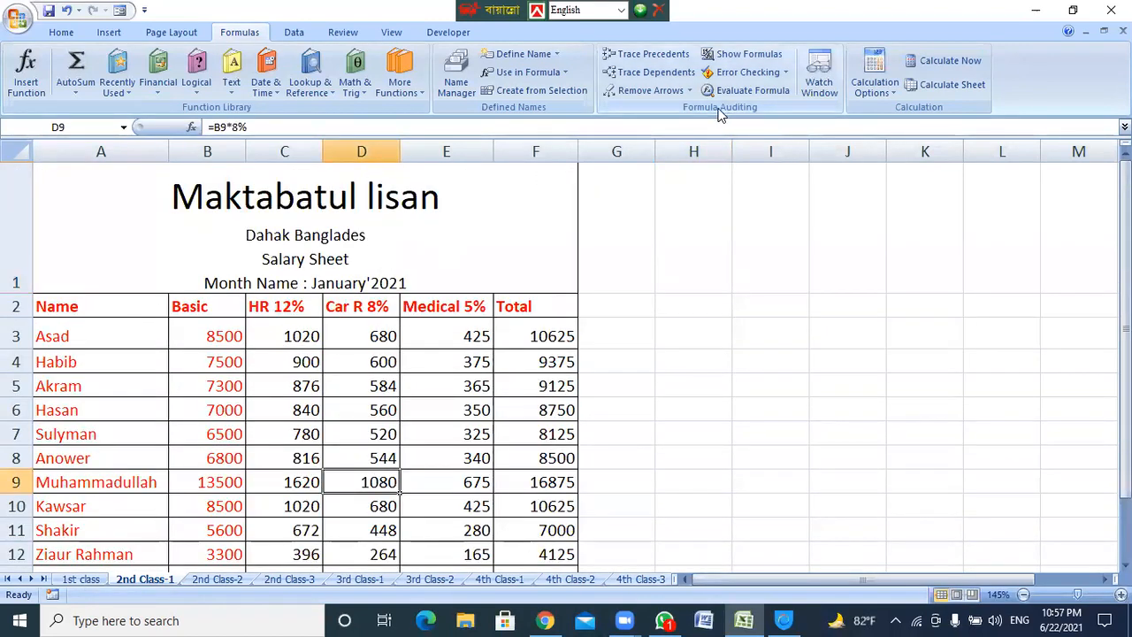
left_click(658, 63)
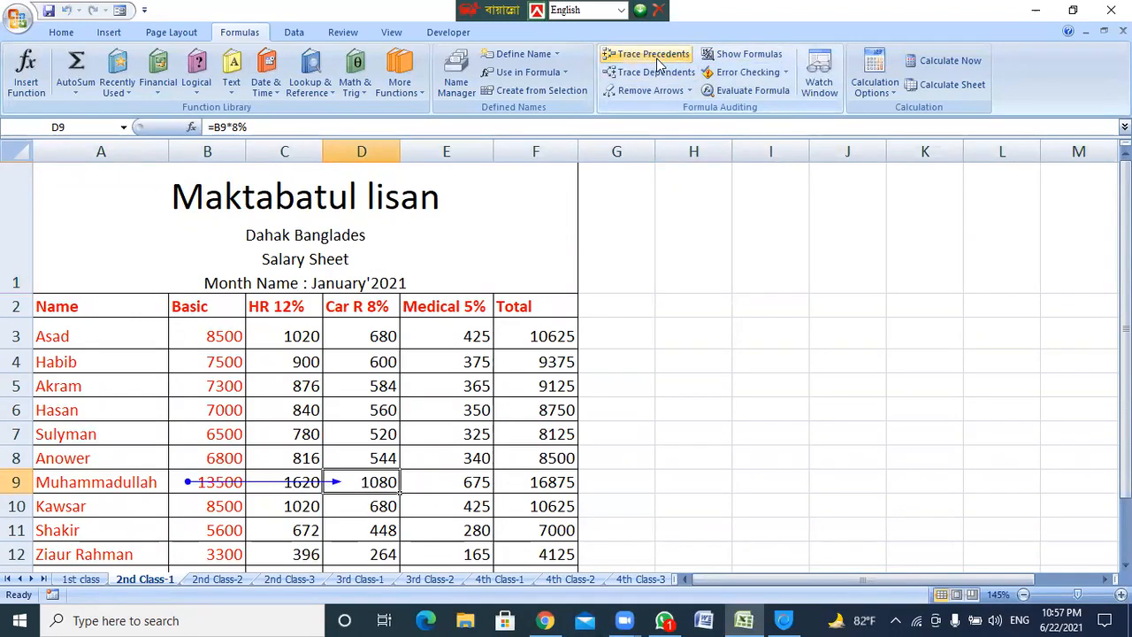
scroll(414, 435, "down", 1)
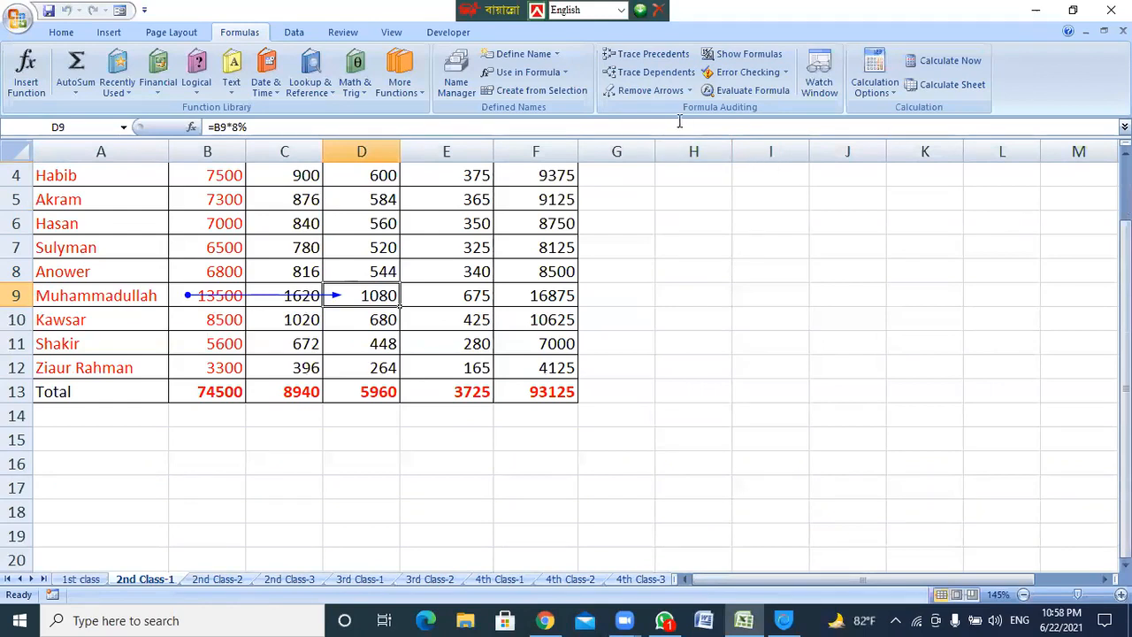
left_click(663, 93)
Trace the dependents of the Basic value in B5 and remove the arrows.
left_click(352, 319)
left_click(378, 272)
left_click(522, 274)
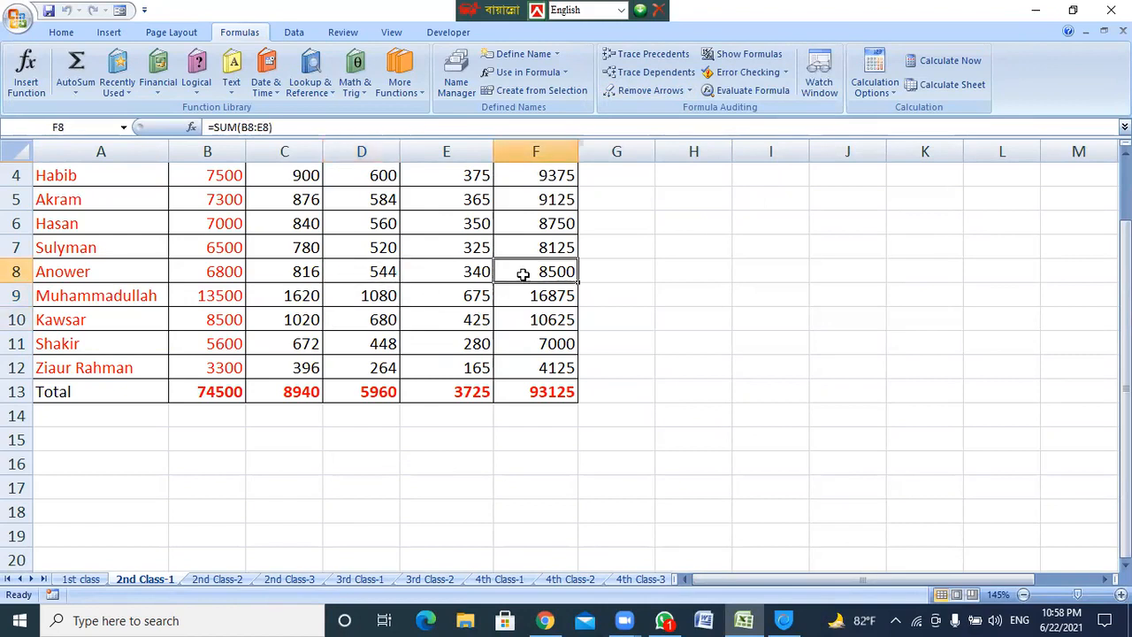
left_click(229, 199)
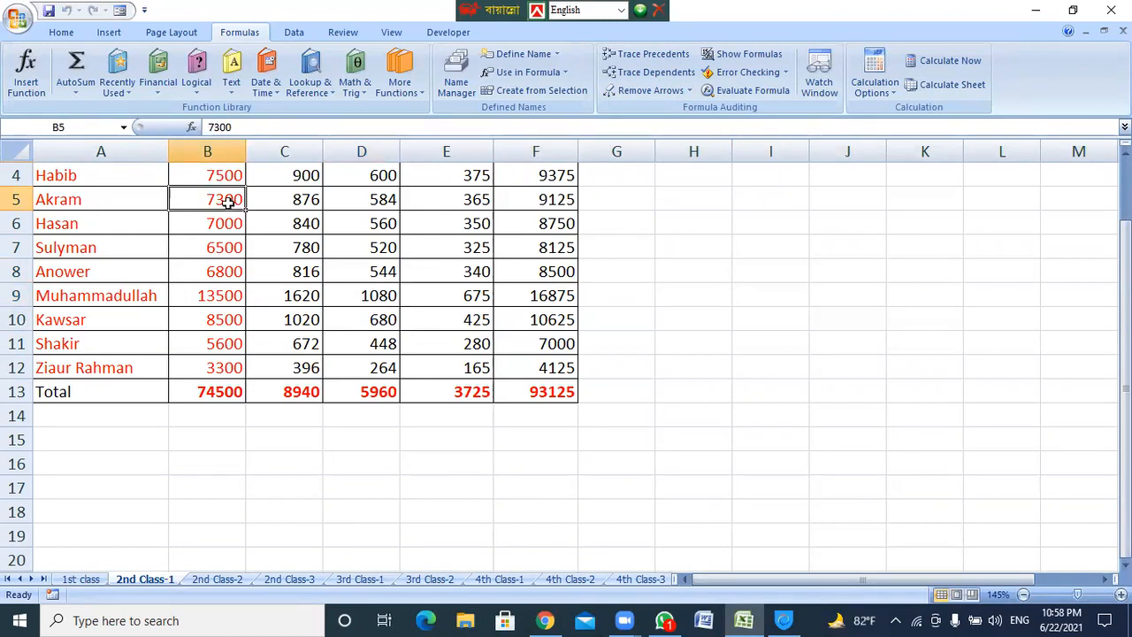
left_click(671, 78)
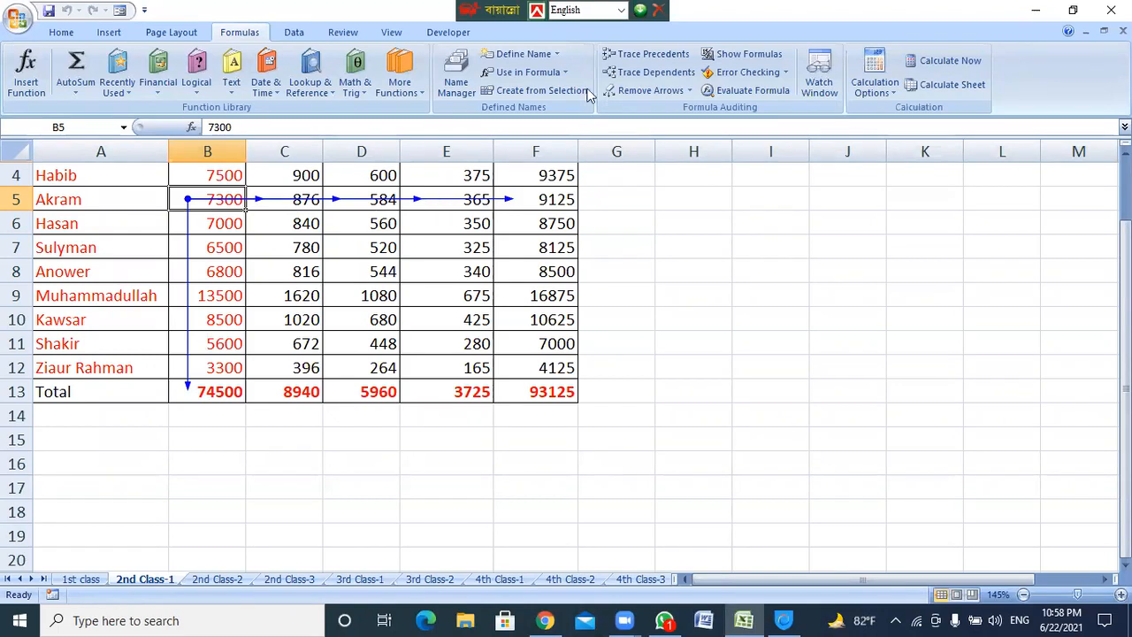
left_click(639, 90)
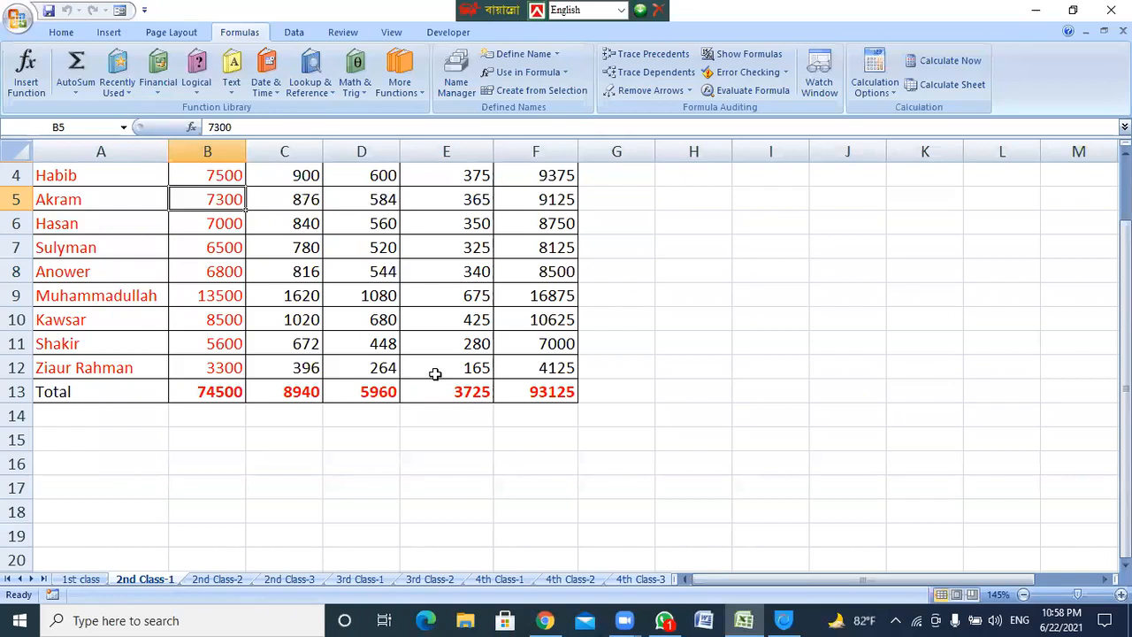
Select F13, show the formulas across the salary sheet to review them, and switch back to displaying values.
left_click(557, 394)
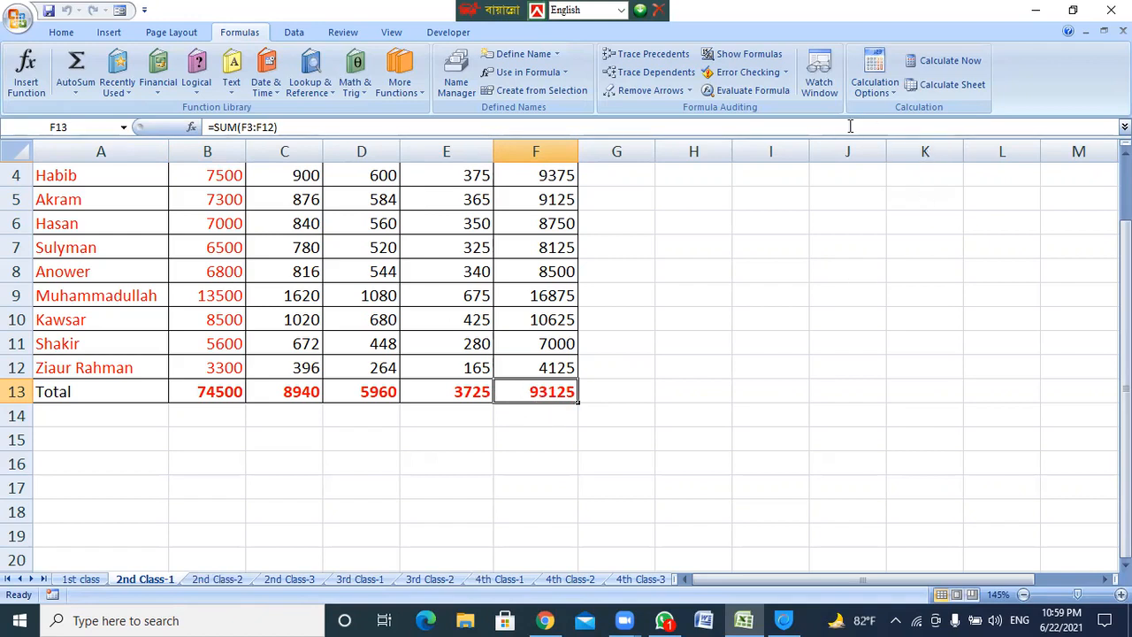
left_click(743, 58)
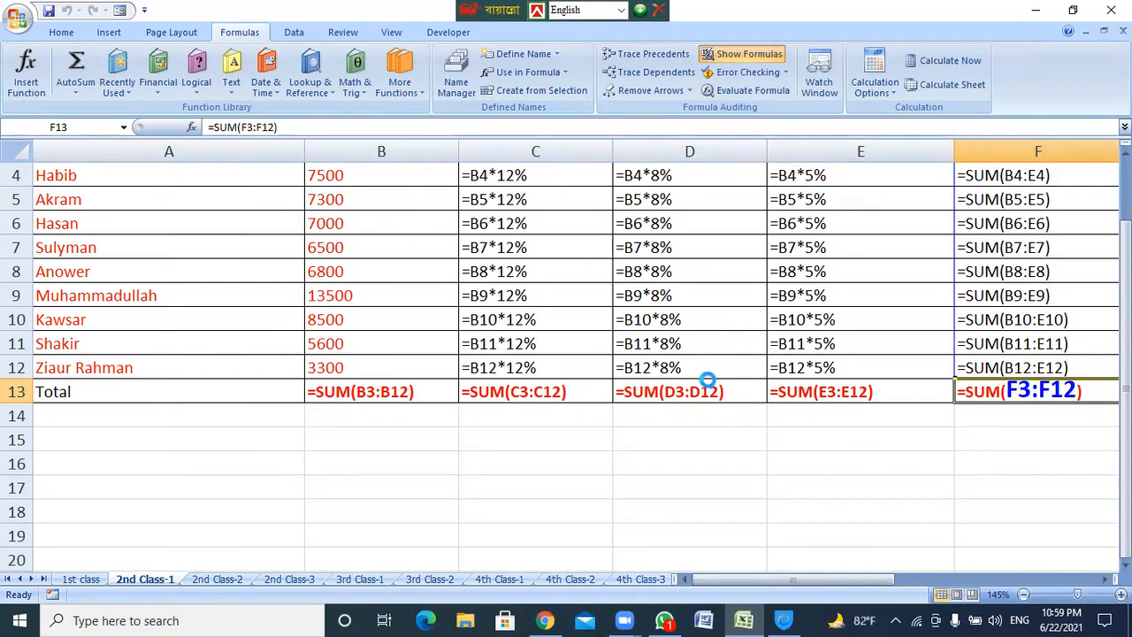
scroll(710, 380, "down", 3)
scroll(703, 376, "up", 2)
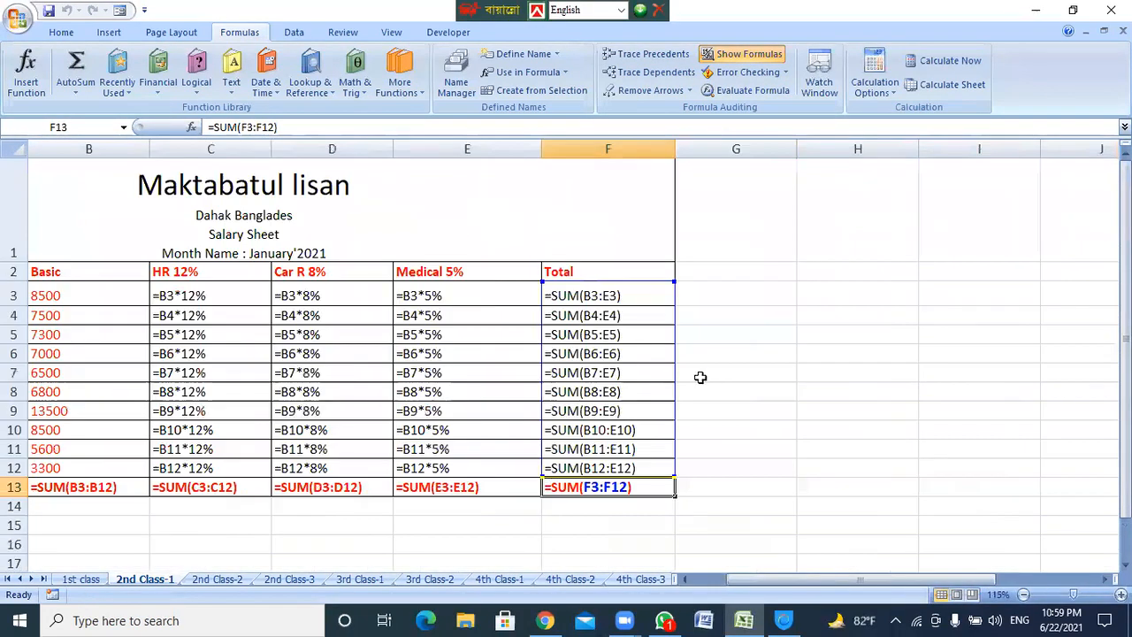
scroll(894, 395, "down", 1)
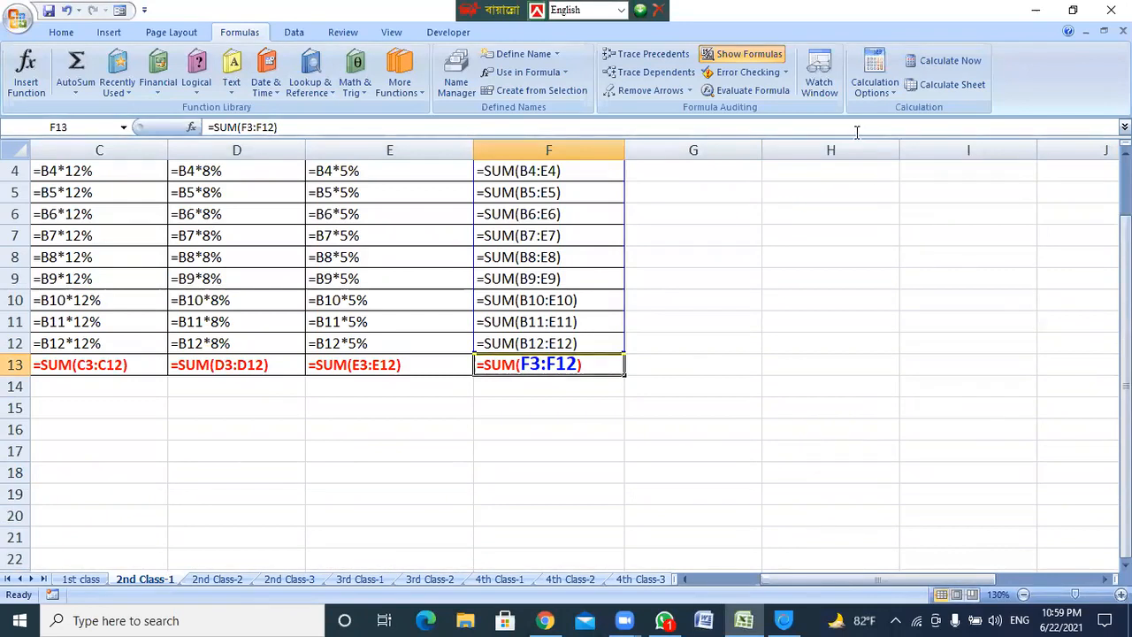
left_click(749, 55)
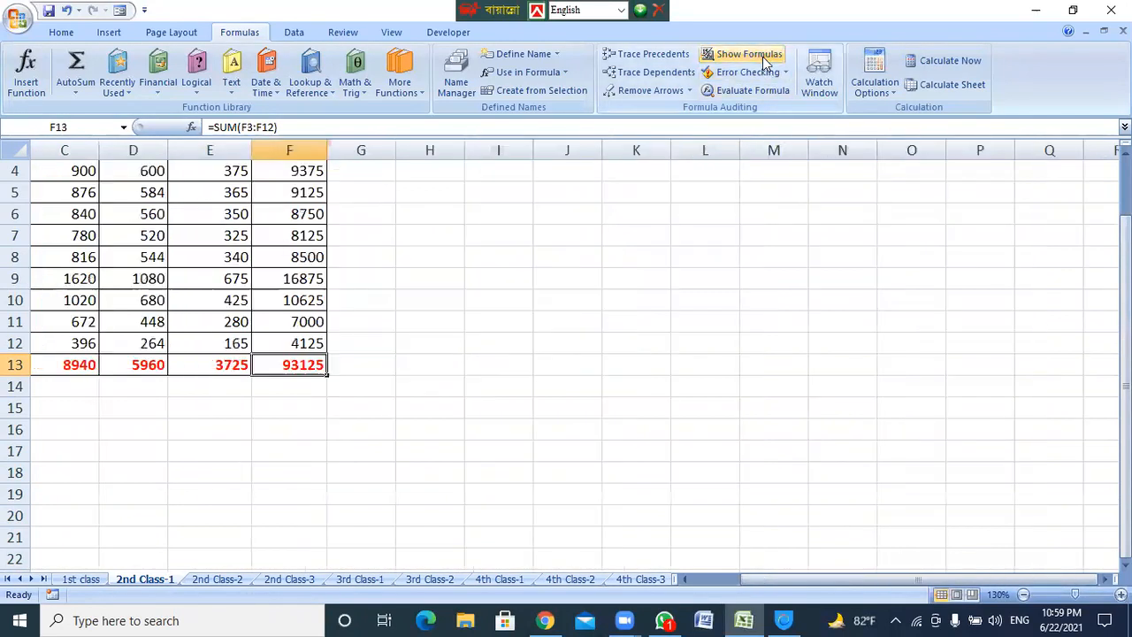
scroll(1024, 584, "left", 2)
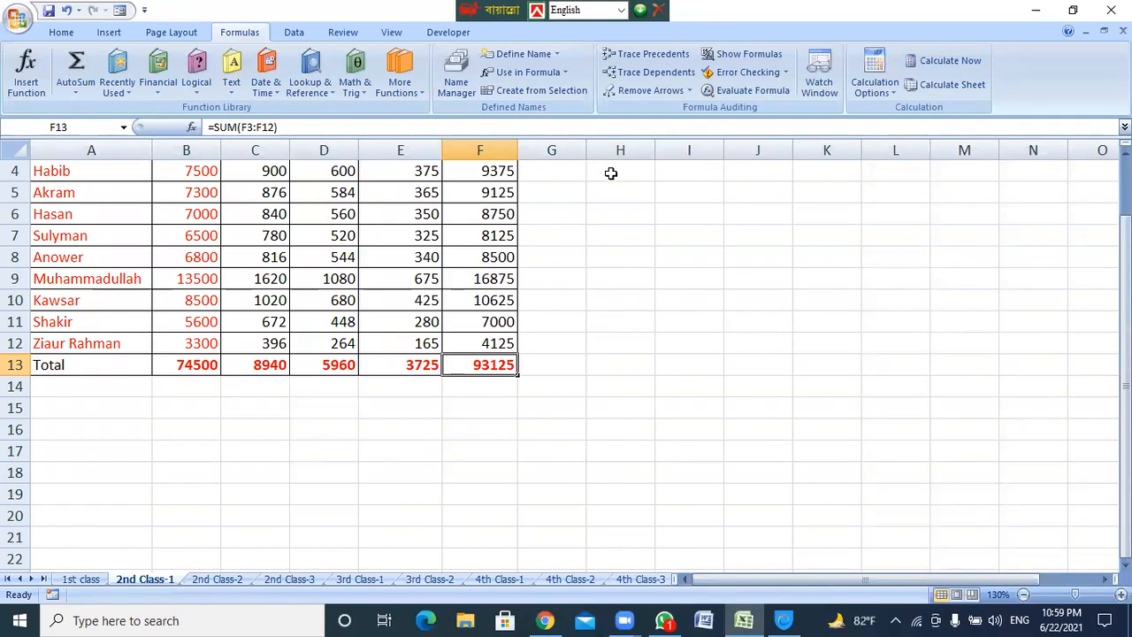
Evaluate the SUM formula in F13 with Evaluate Formula, restart and evaluate it once more, and close the dialog.
left_click(756, 94)
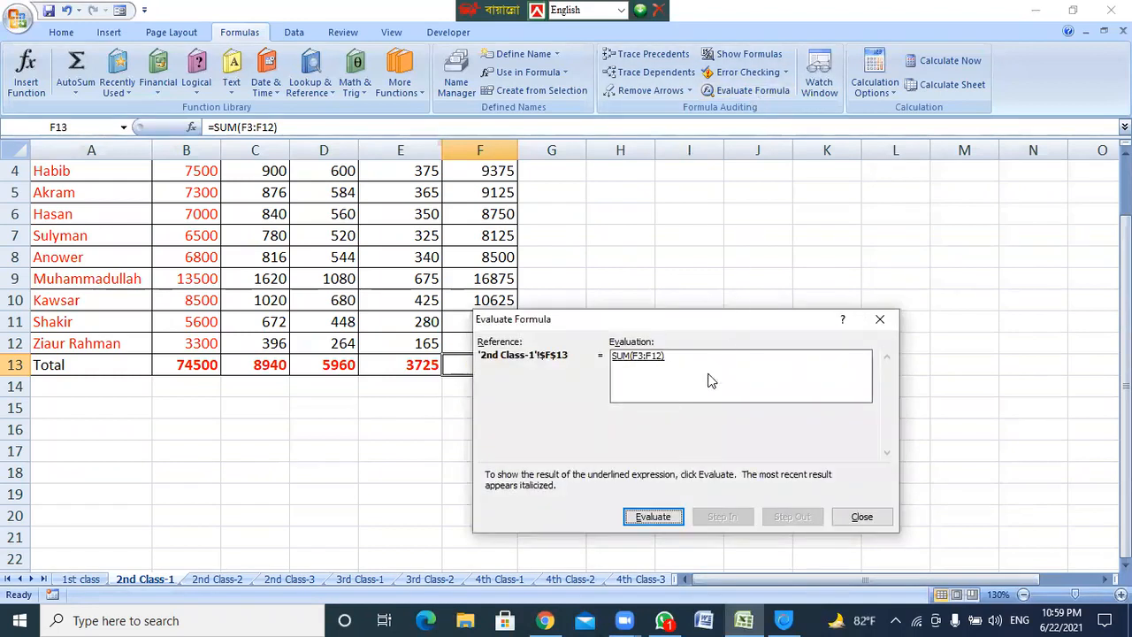
left_click_drag(756, 323, 830, 278)
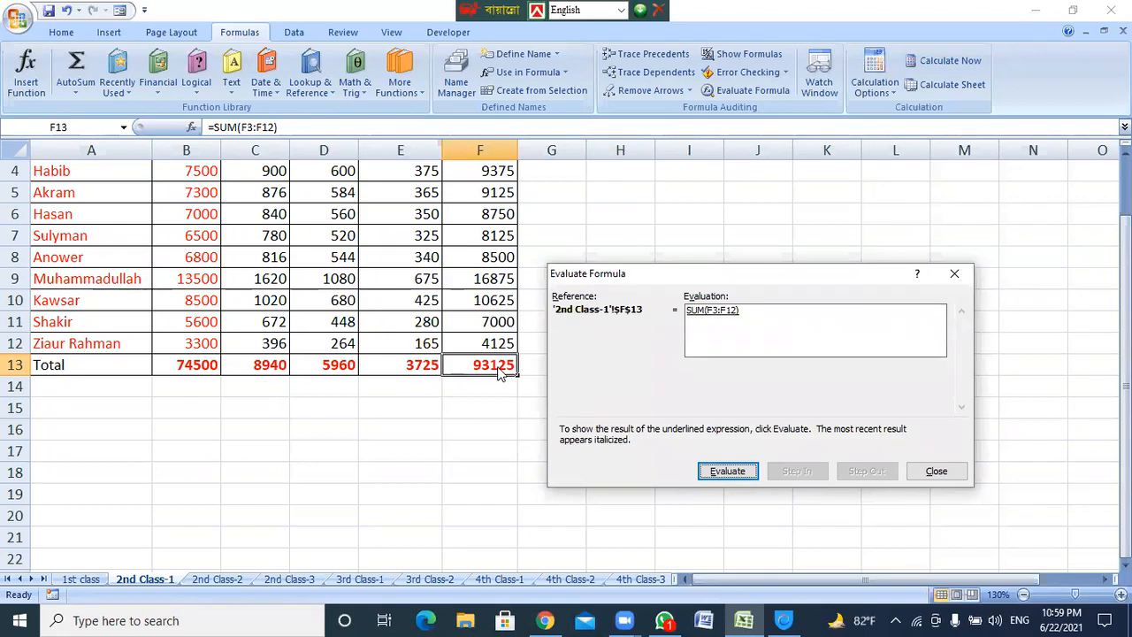
left_click_drag(782, 274, 803, 231)
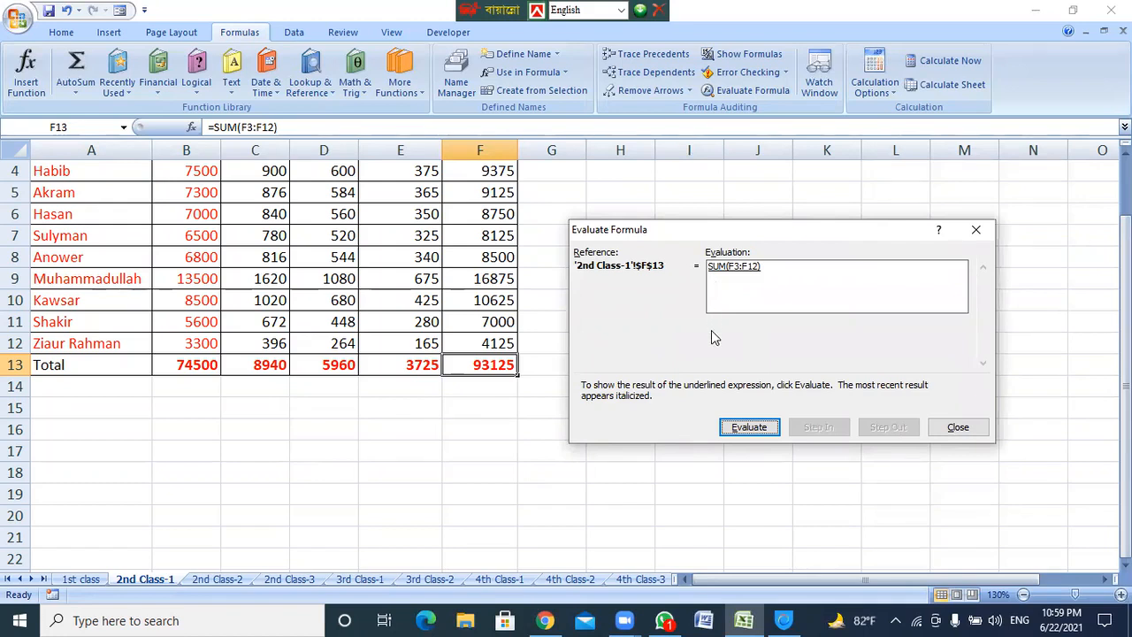
left_click(747, 430)
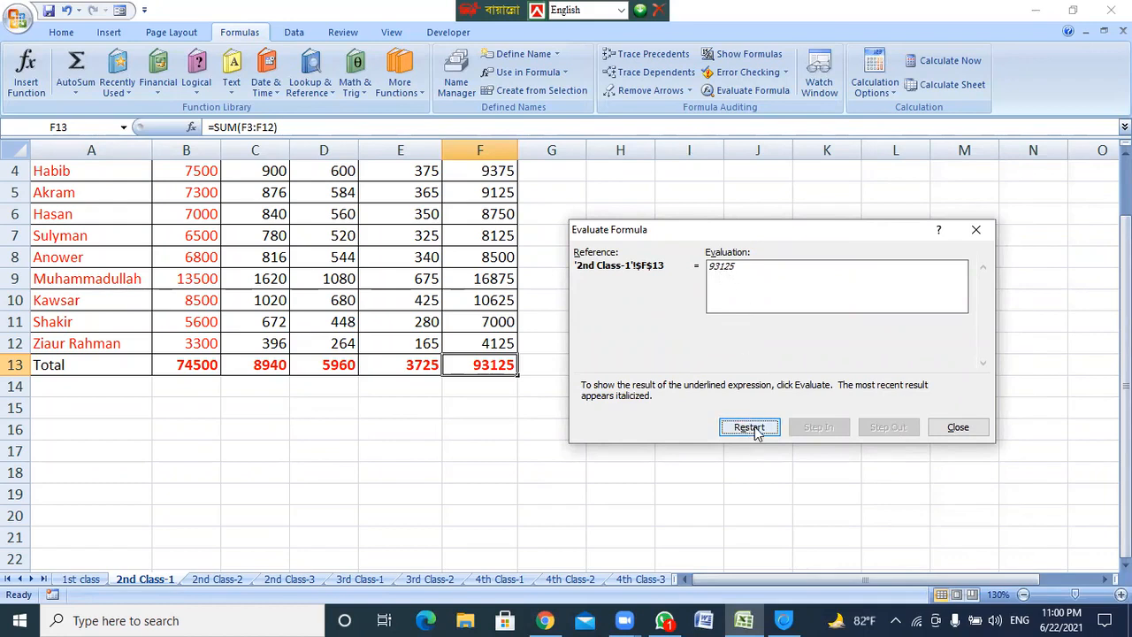
left_click(750, 429)
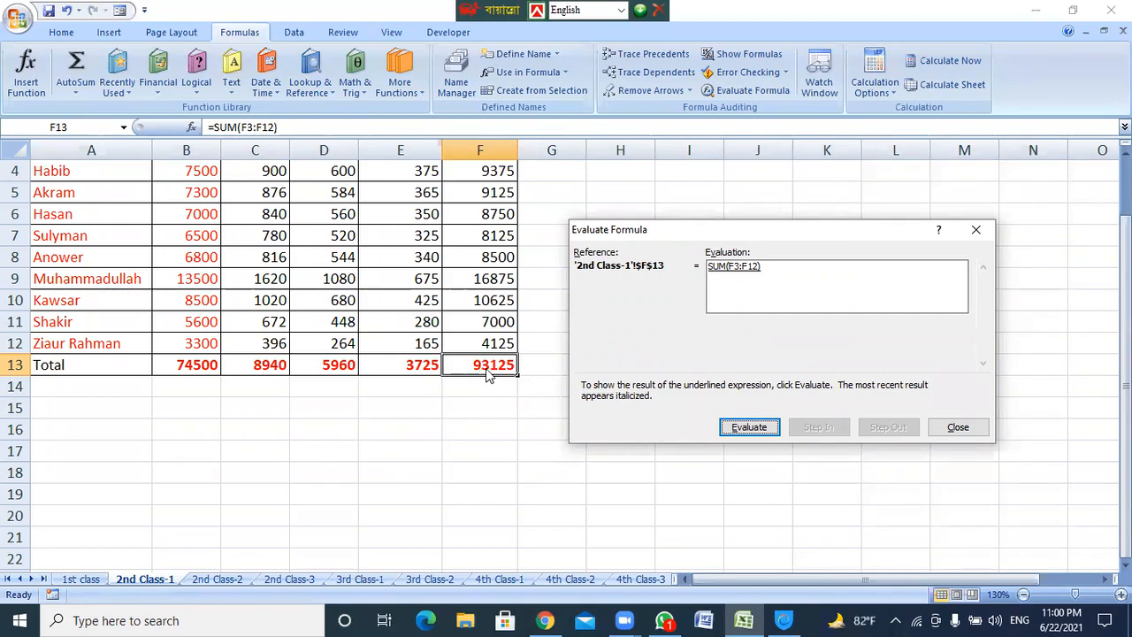
left_click(717, 427)
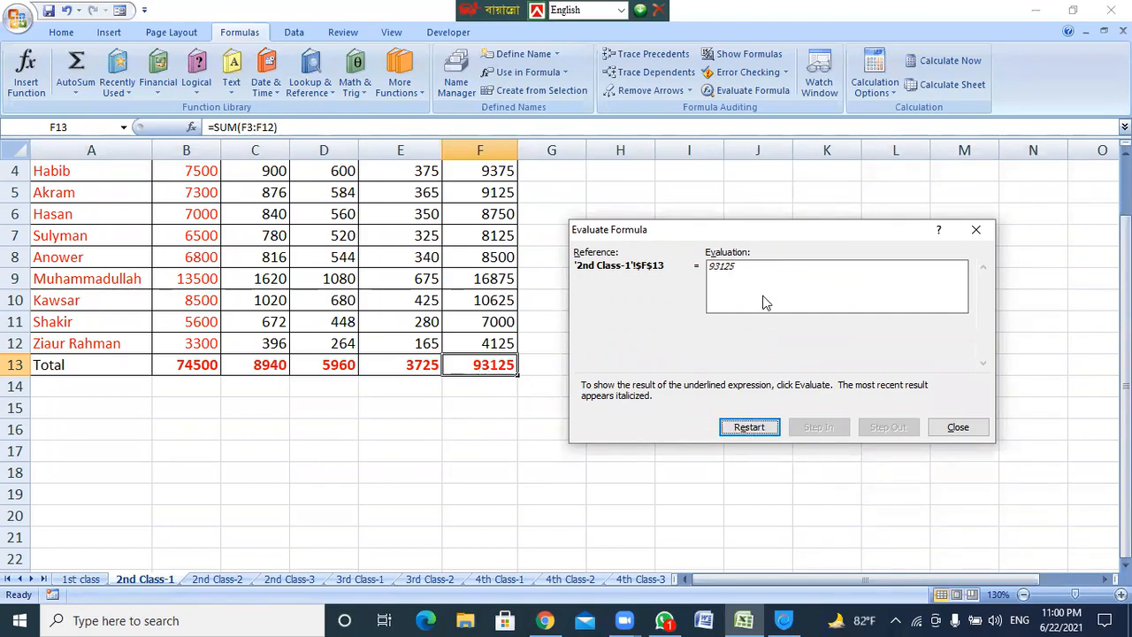
left_click(958, 427)
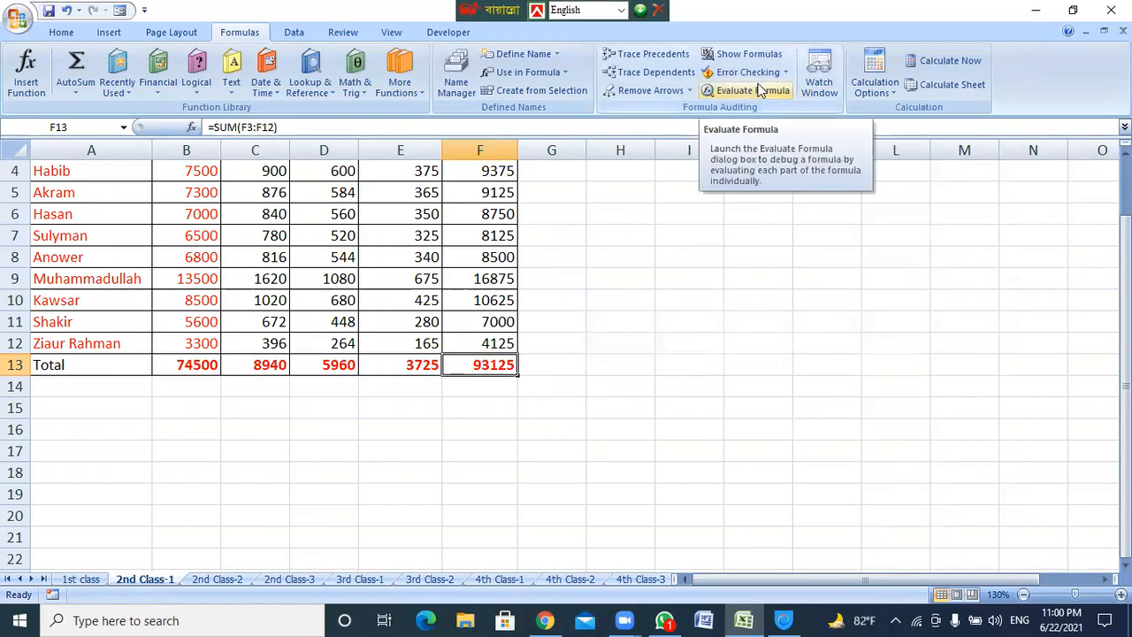
left_click(641, 255)
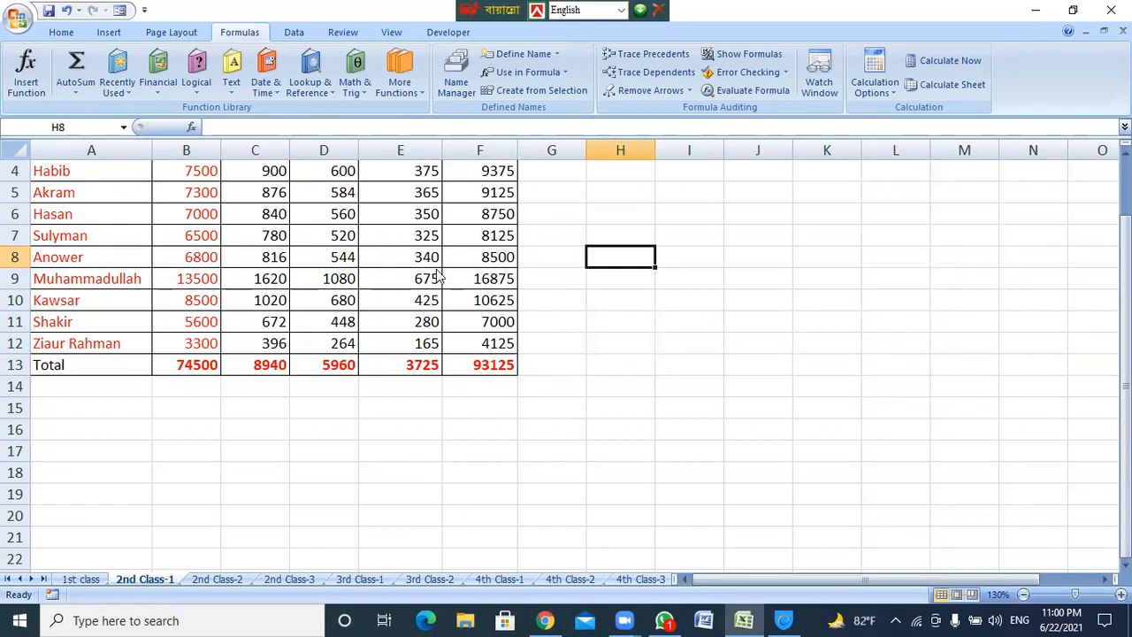
Look through the 4th Class-1, 4th Class-2, 4th Class-3 and 6th Class-1 sheets and bring the last sheet tabs into view.
left_click(500, 579)
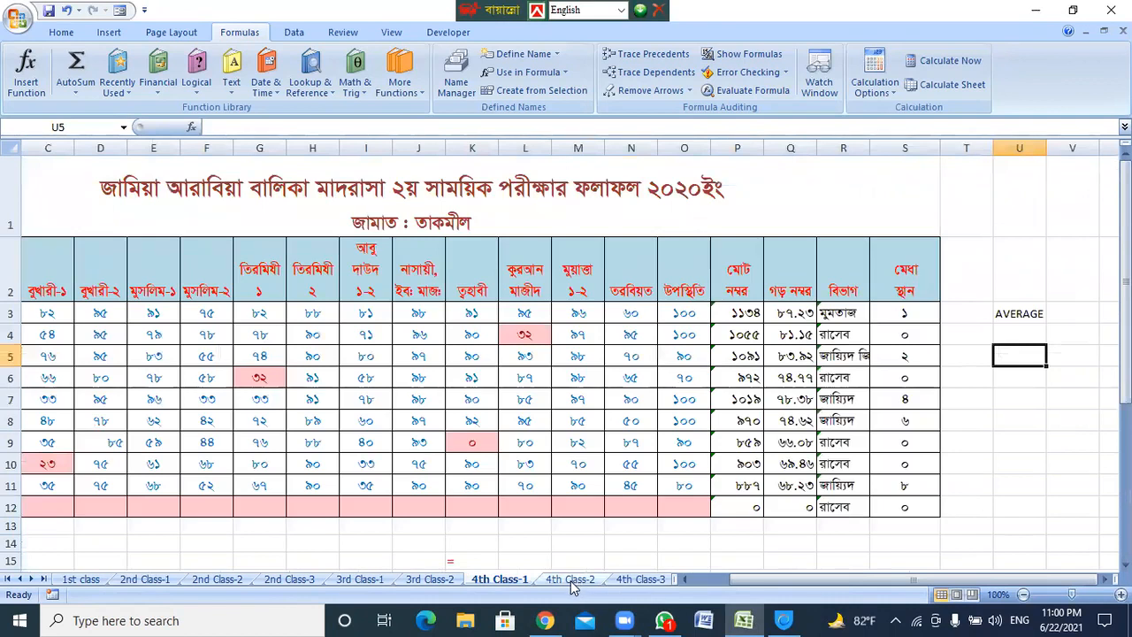
left_click(571, 579)
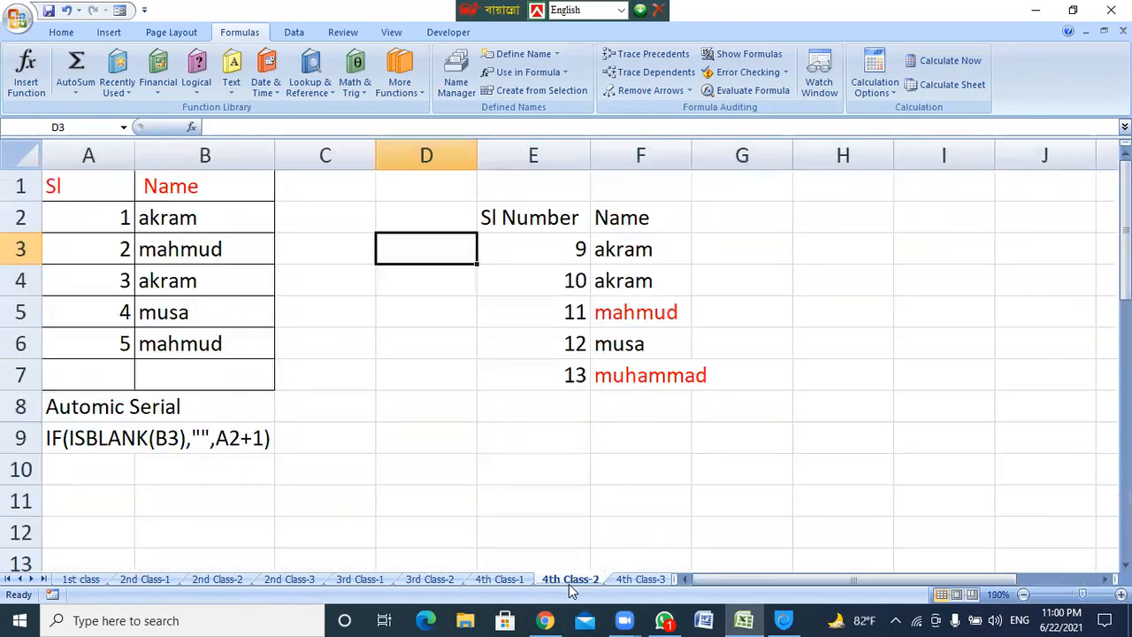
left_click(630, 581)
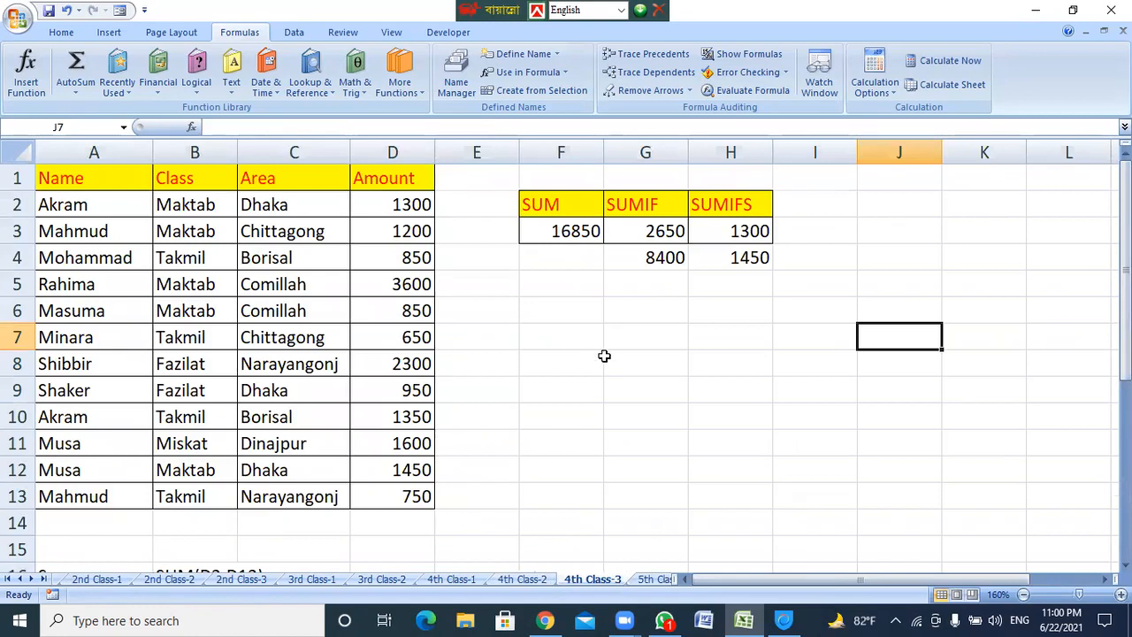
left_click(616, 390)
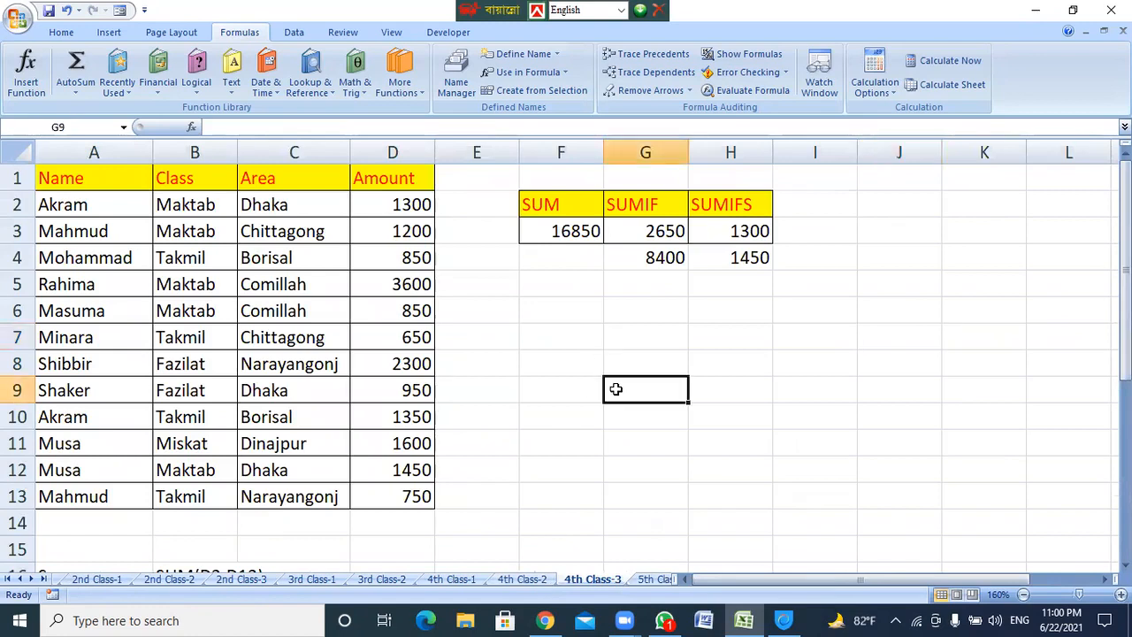
left_click(665, 581)
left_click(659, 582)
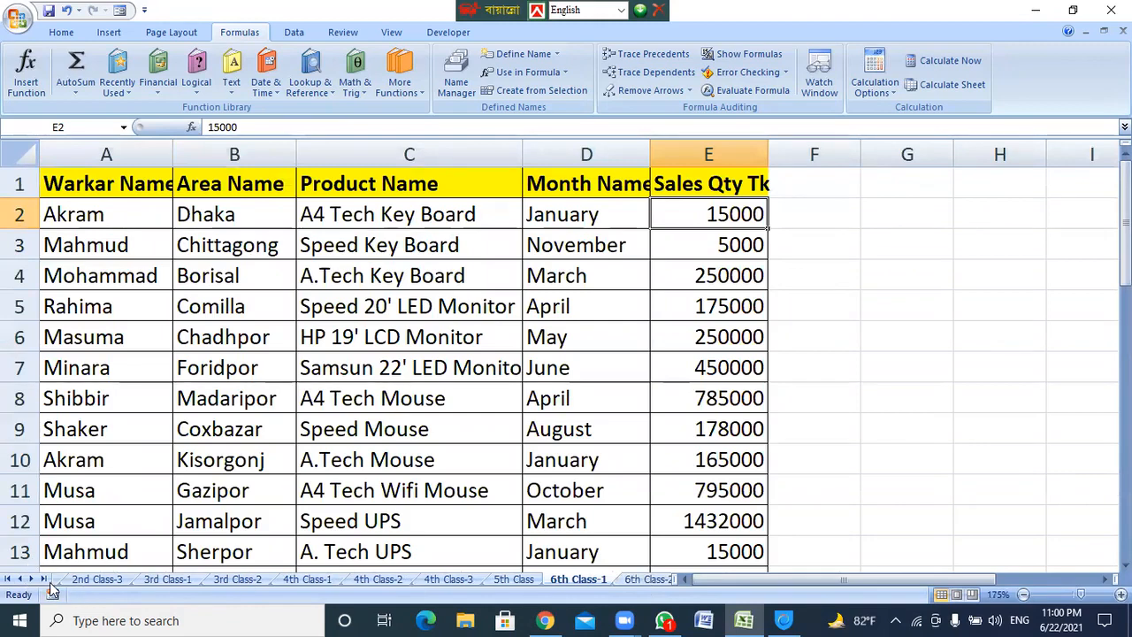
scroll(627, 422, "down", 3)
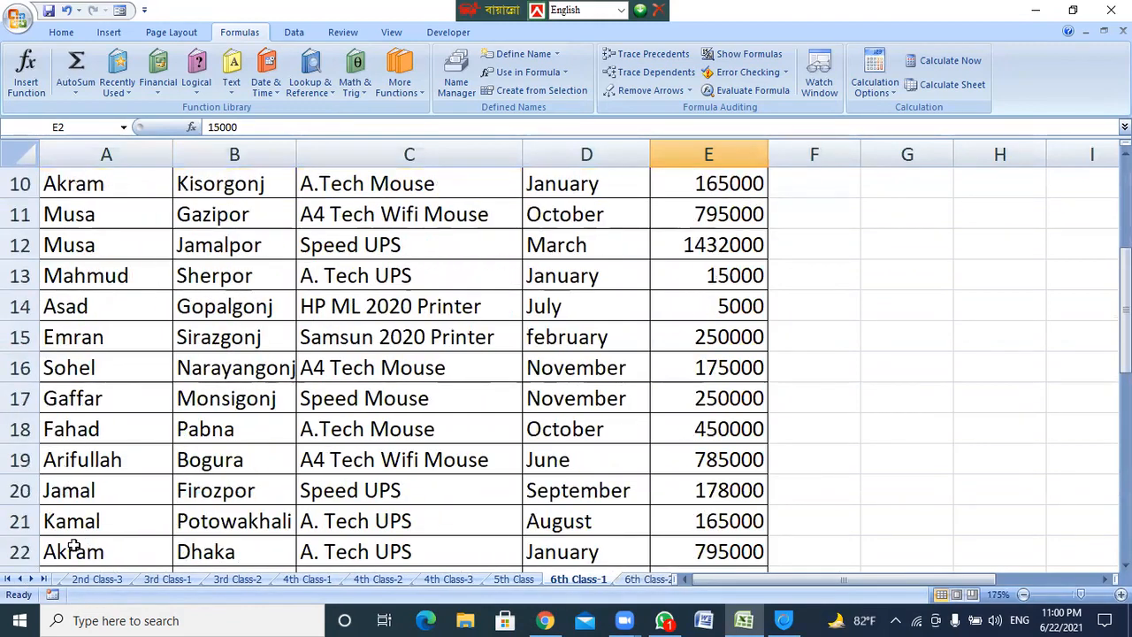
left_click(42, 579)
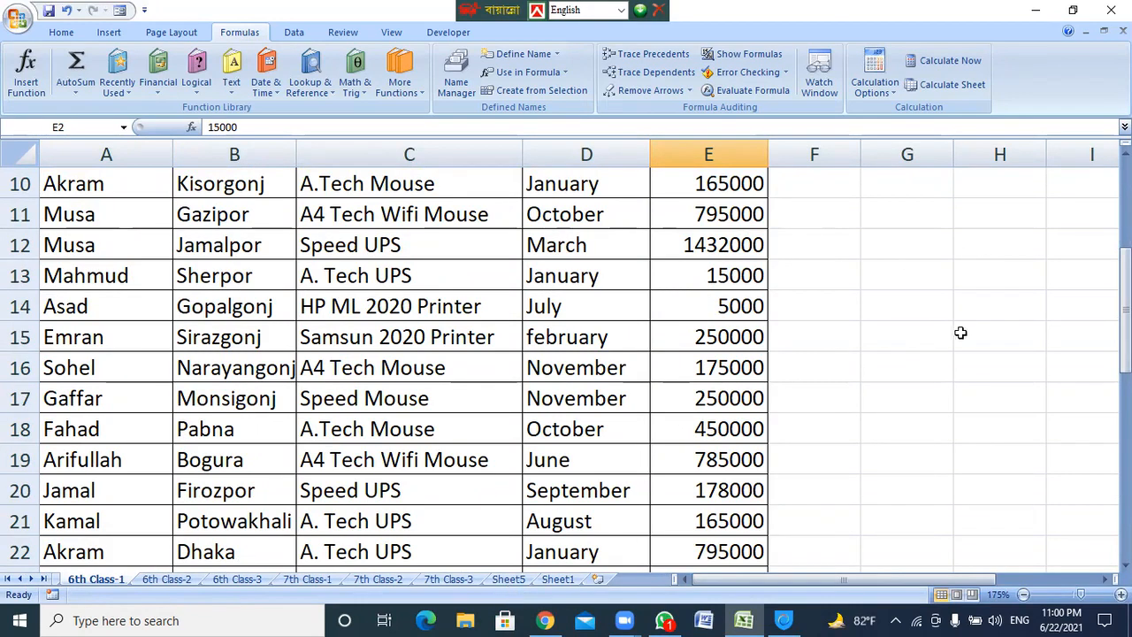
left_click(876, 330)
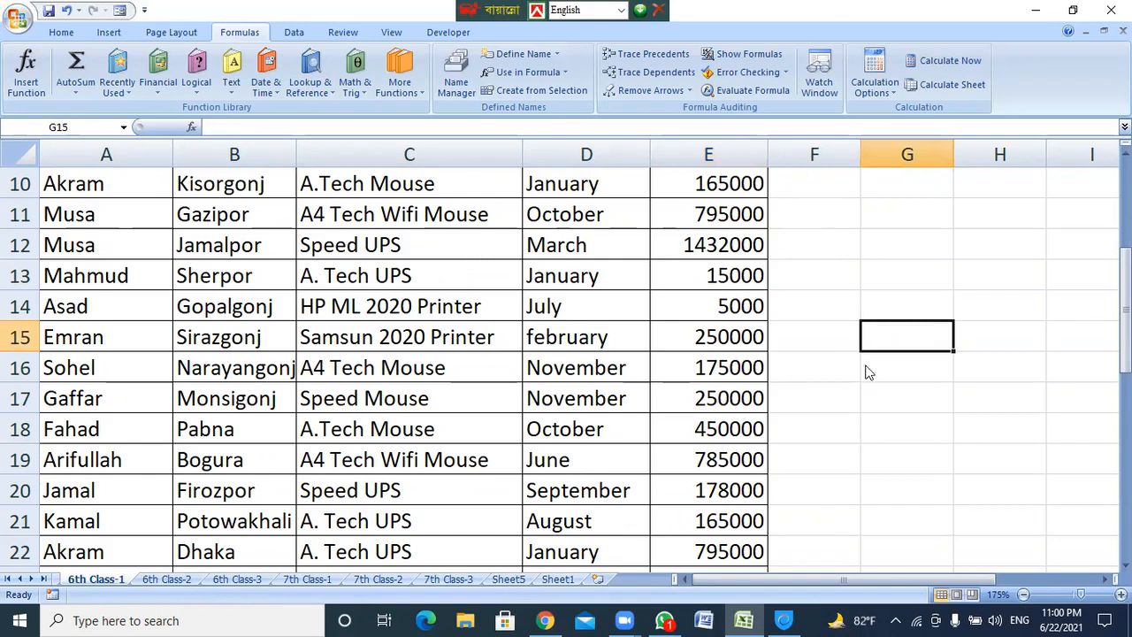
scroll(866, 372, "down", 7, "ctrl")
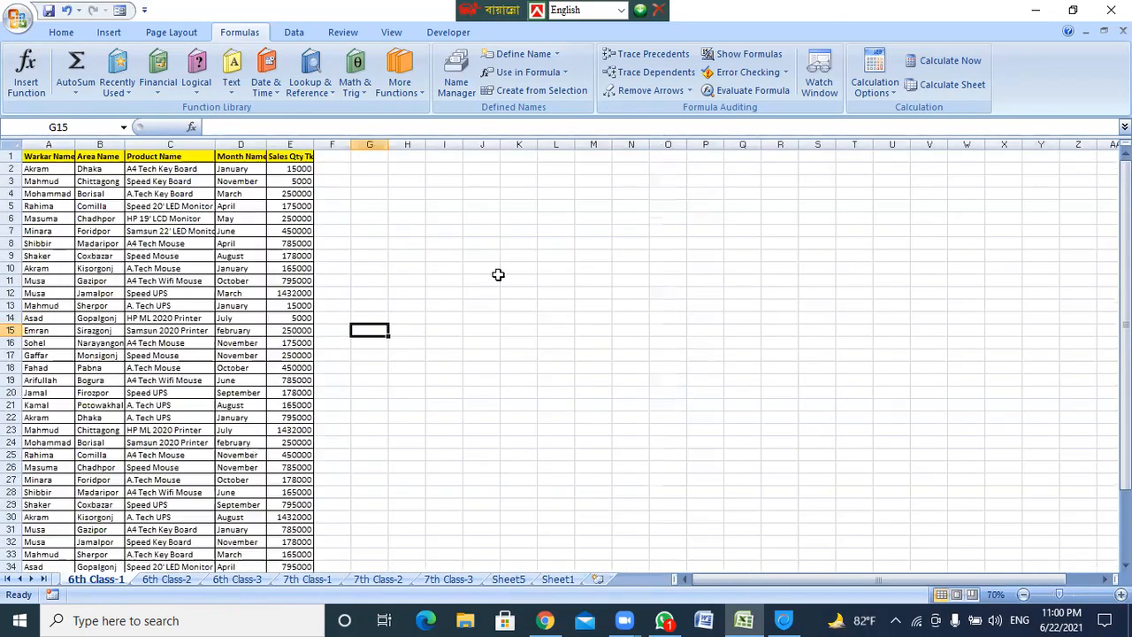
left_click(495, 240)
left_click(571, 432)
left_click(955, 258)
left_click(689, 441)
left_click(584, 258)
left_click(934, 318)
left_click(555, 480)
left_click(445, 268)
scroll(469, 405, "up", 4, "ctrl")
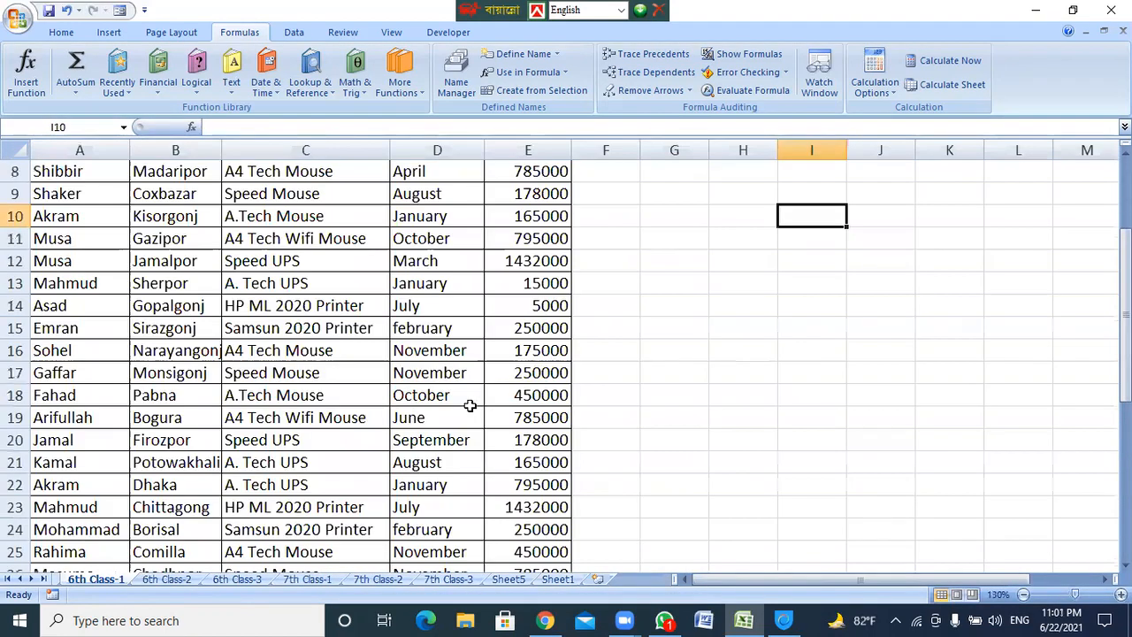
Switch to the 7th Class-2 sheet, open the Watch Window and delete the existing watch on H7.
left_click(445, 581)
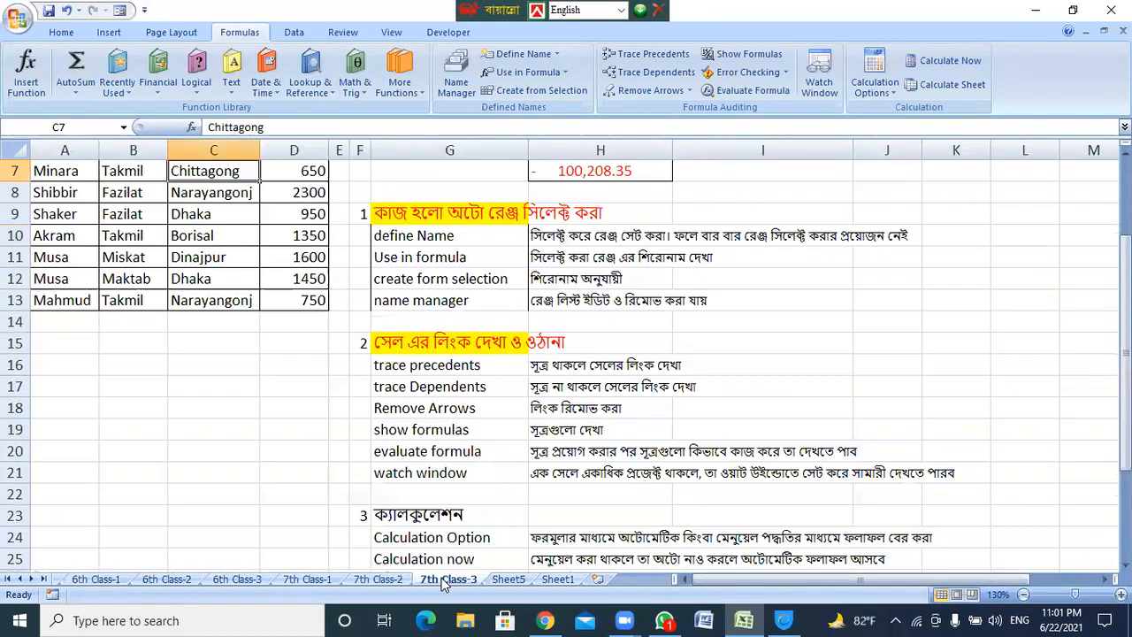
left_click(382, 580)
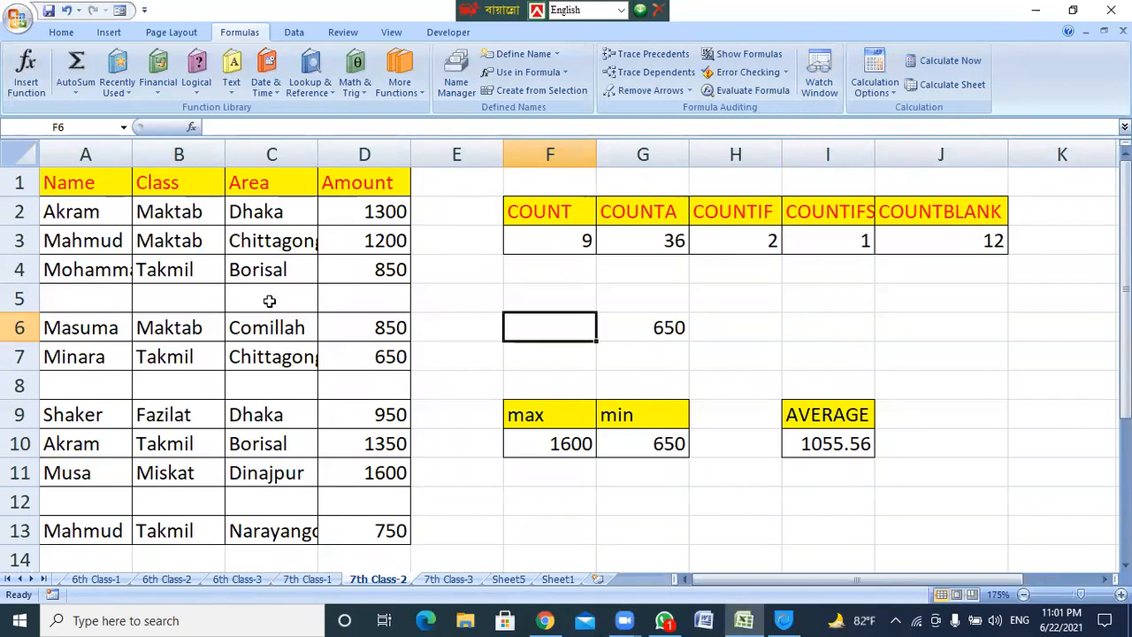
left_click(819, 80)
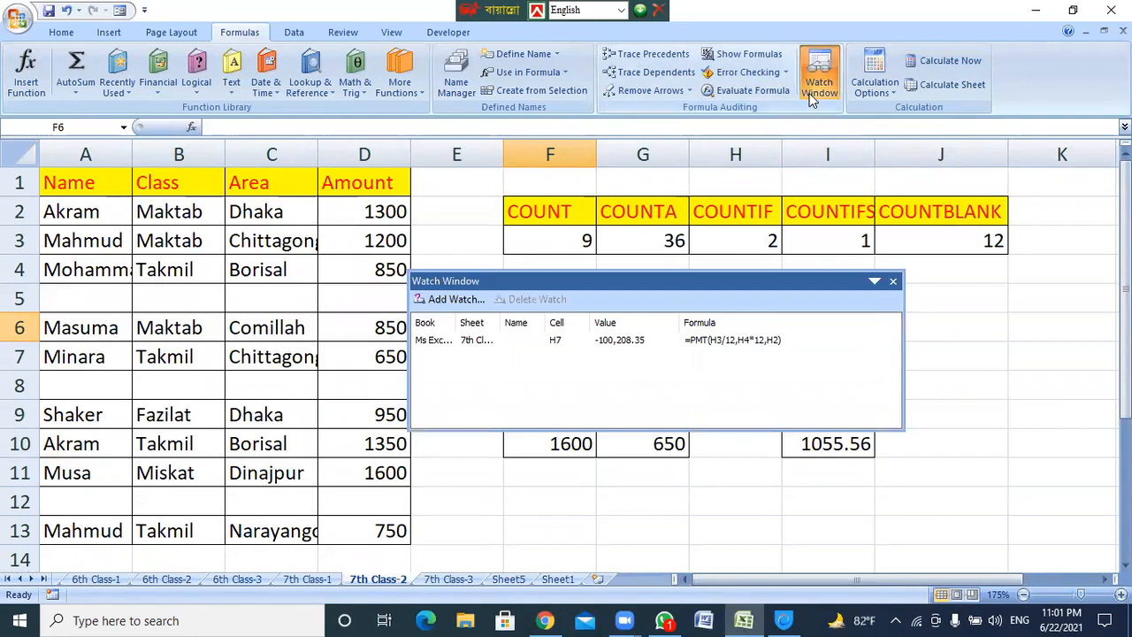
left_click(482, 341)
key("Delete")
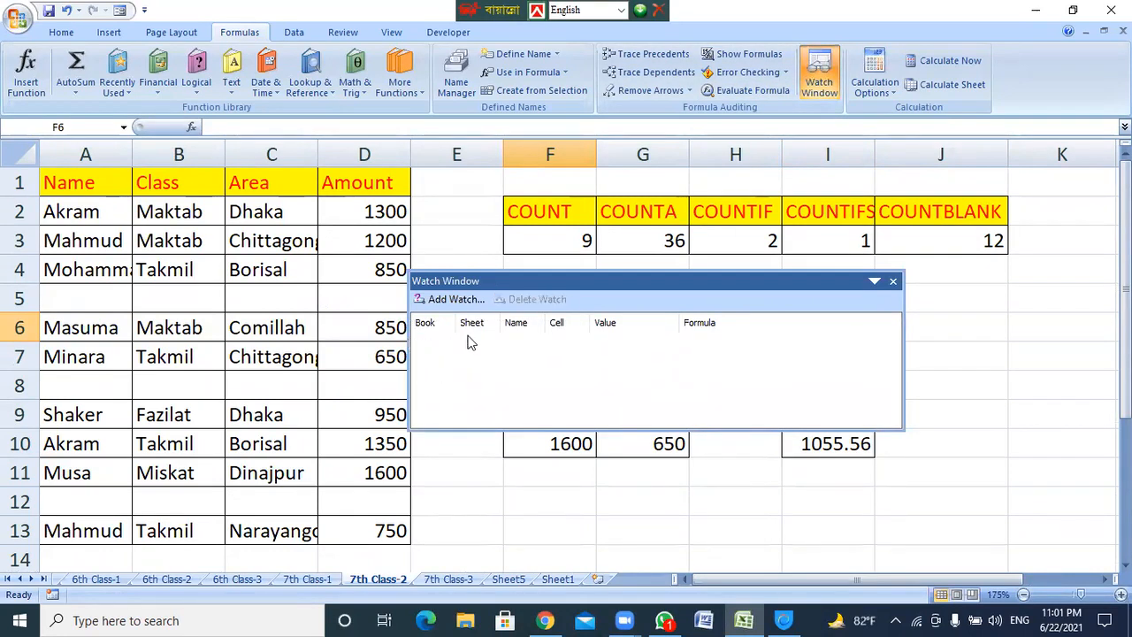
Add a watch on the Amount cell D13 of the 7th Class-2 sheet and move the Watch Window aside.
left_click(455, 301)
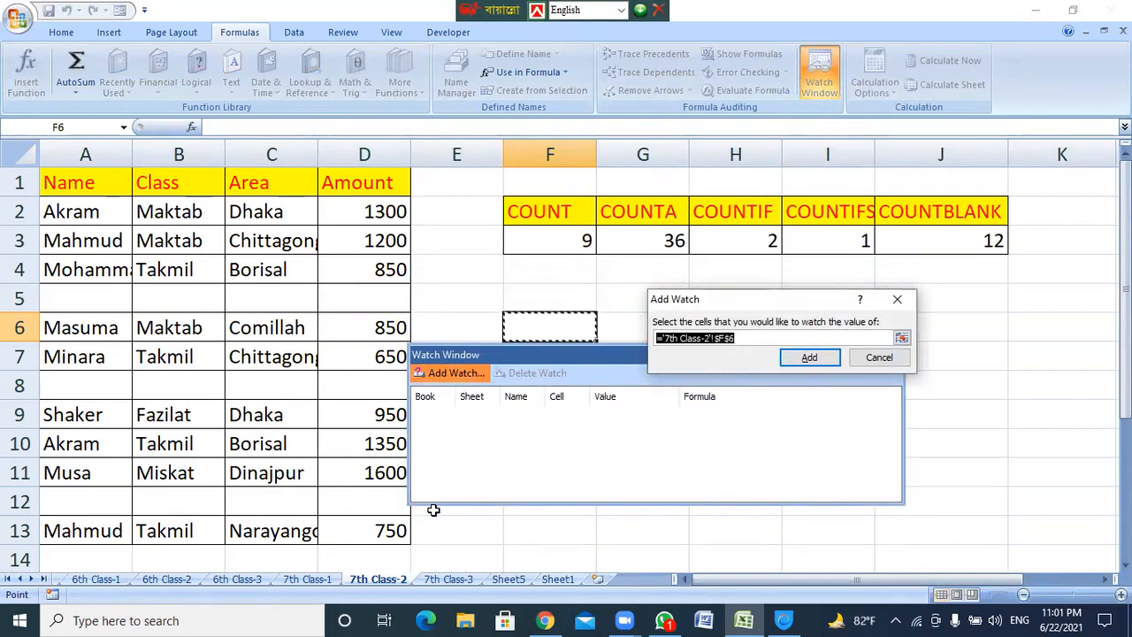
left_click(375, 532)
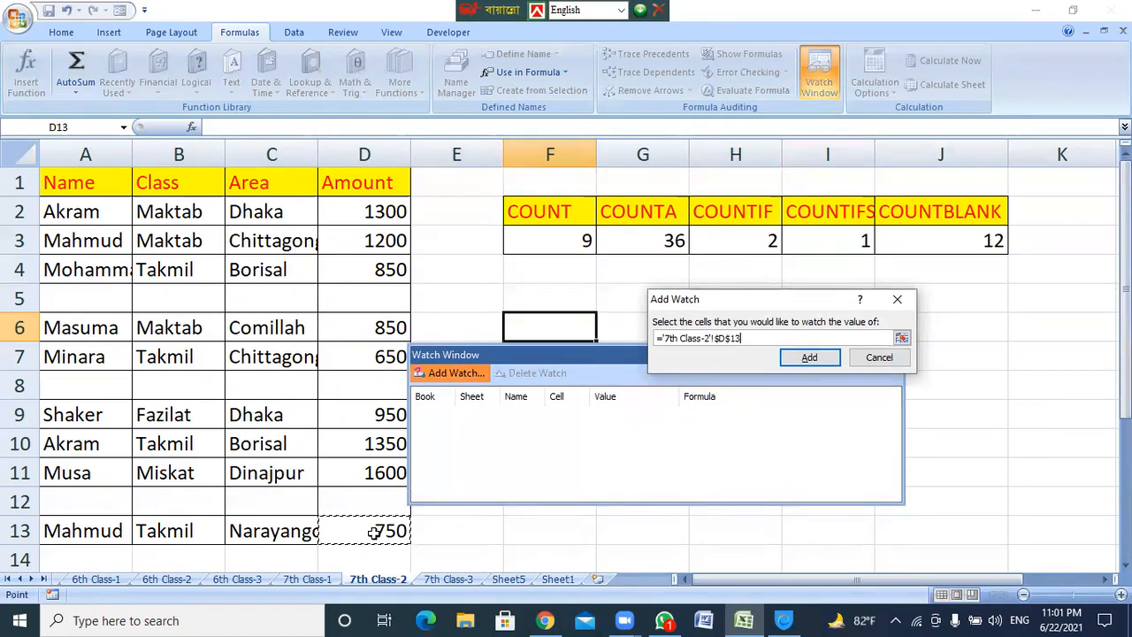
left_click(809, 357)
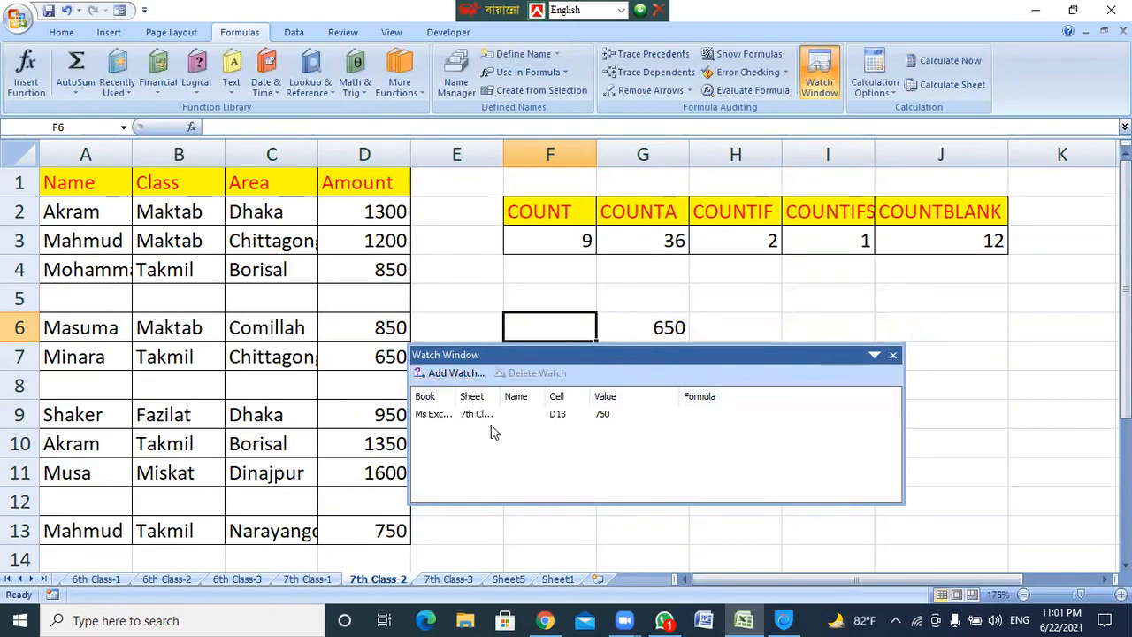
left_click_drag(661, 359, 860, 358)
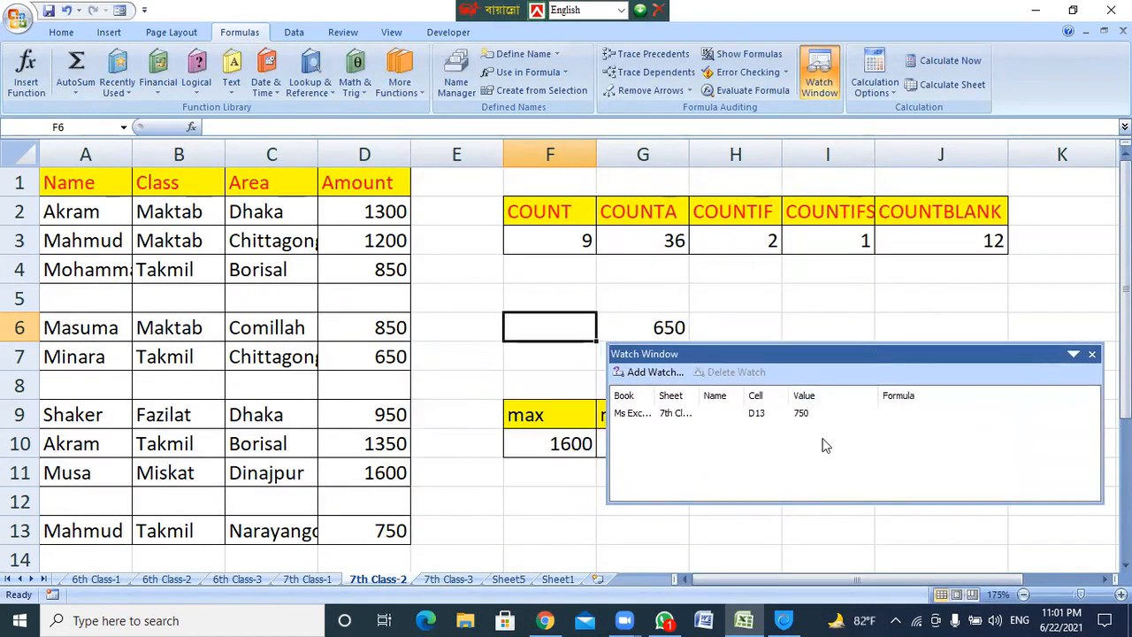
Delete the D13 watch and close the Watch Window.
left_click(794, 416)
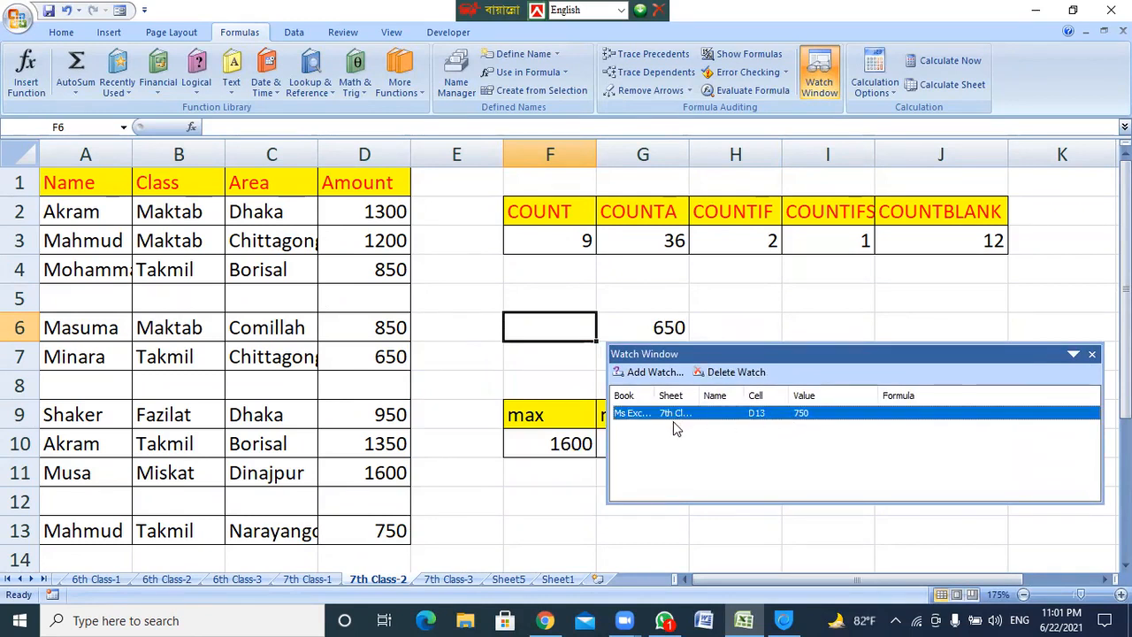
key("Delete")
left_click(1093, 357)
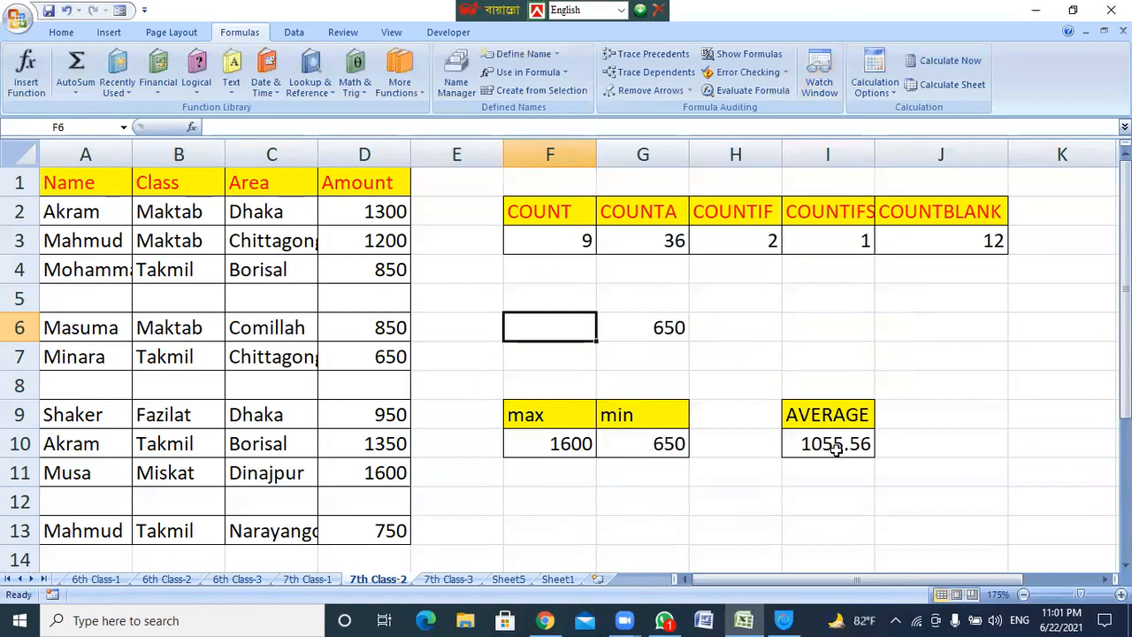
Examine the Amount values in column D of the 7th Class-2 sheet and select the empty cell D14 below them.
left_click(513, 529)
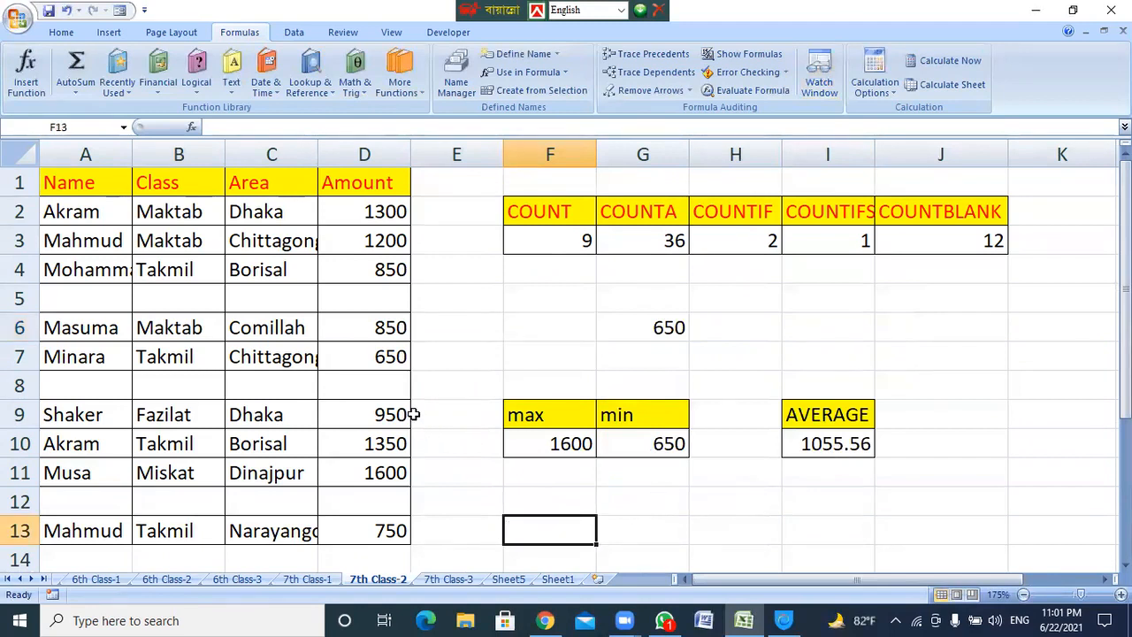
scroll(415, 412, "down", 2)
scroll(432, 412, "up", 1)
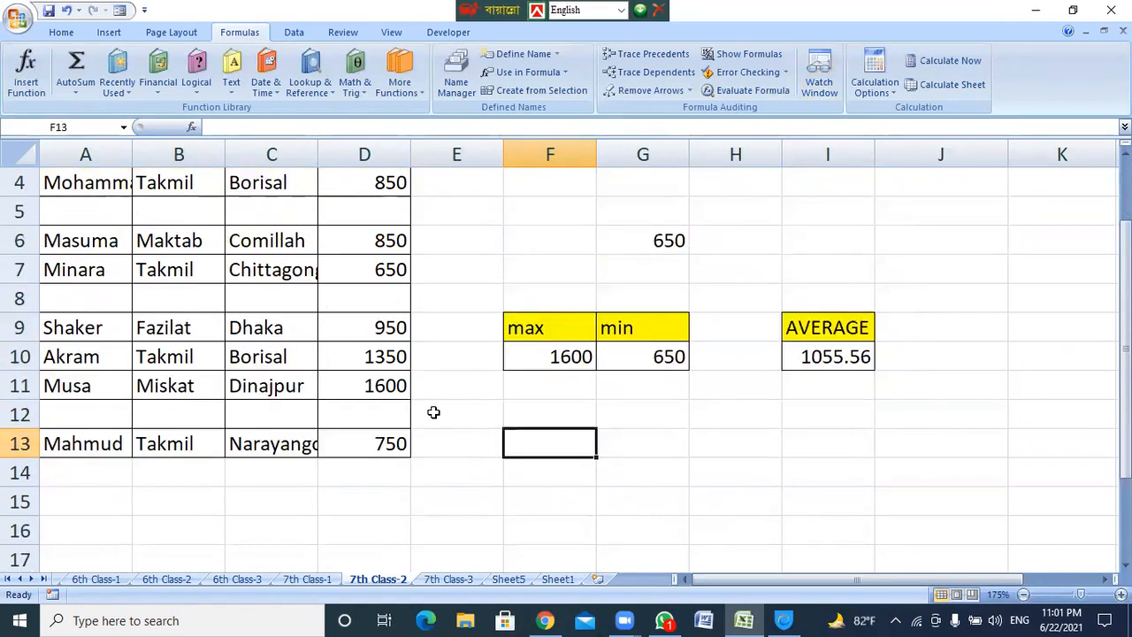
scroll(434, 412, "up", 1)
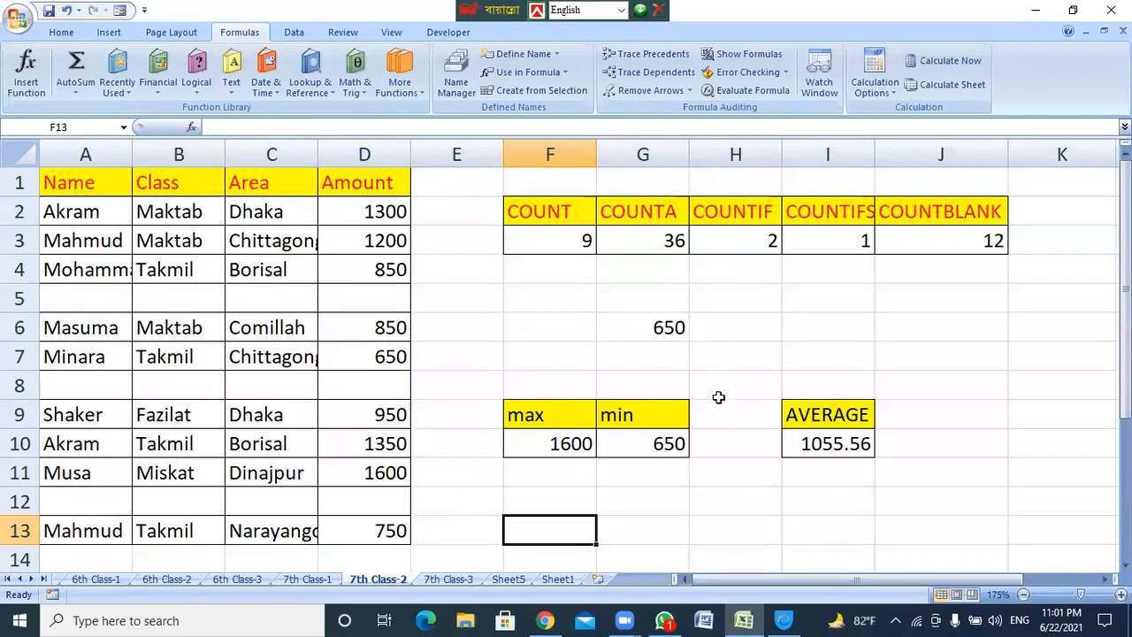
left_click(390, 248)
left_click_drag(389, 248, 389, 363)
left_click(390, 244)
left_click(387, 268)
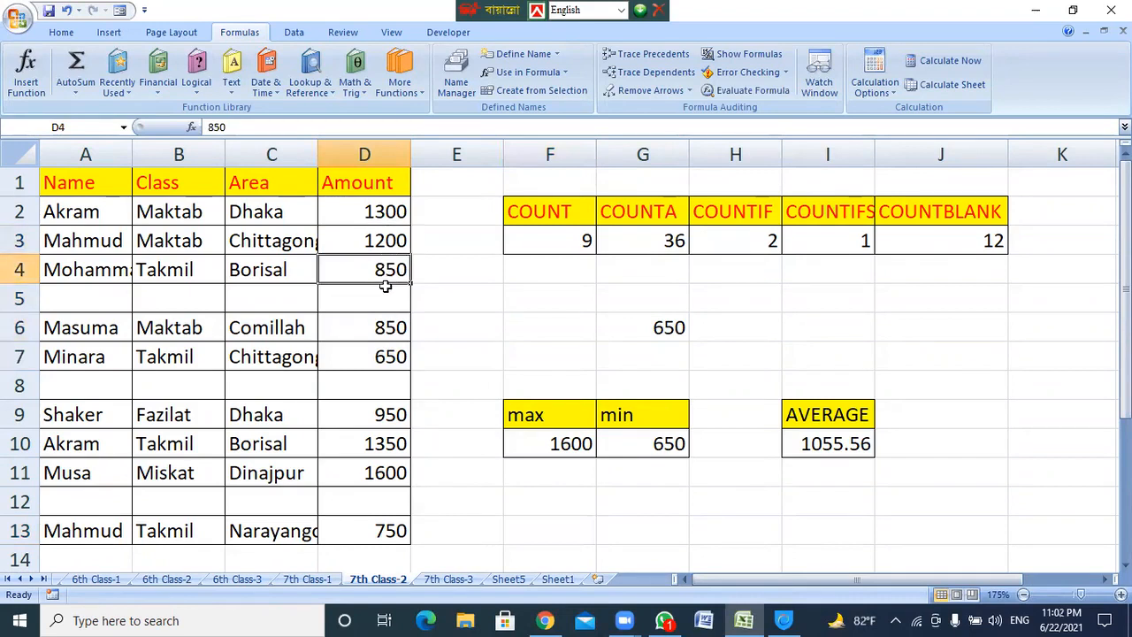
left_click(384, 301)
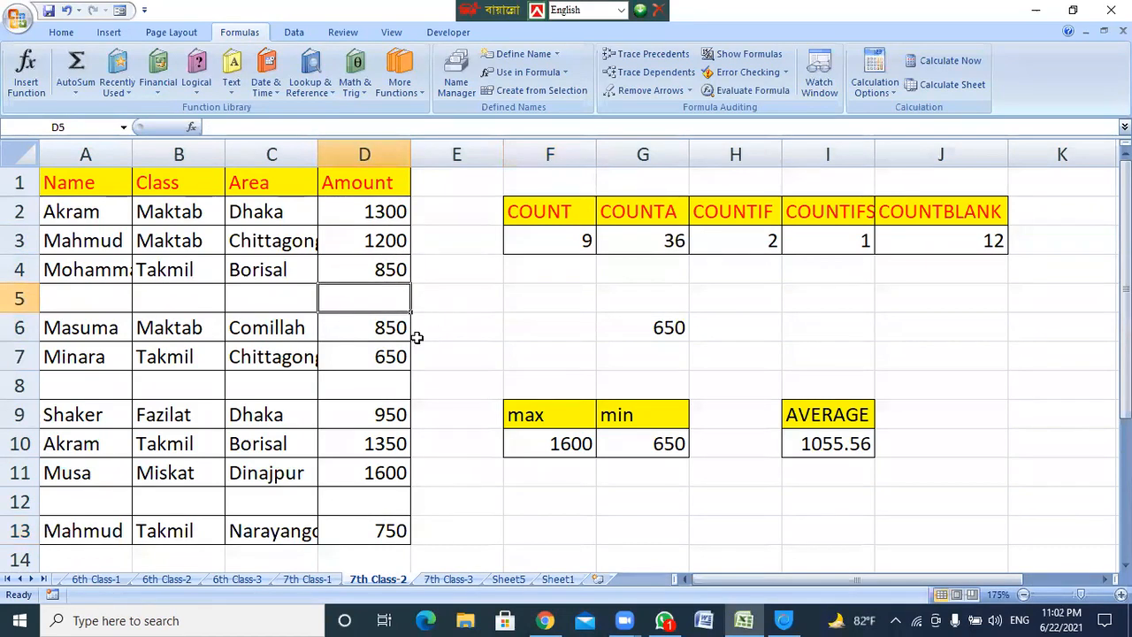
left_click(397, 330)
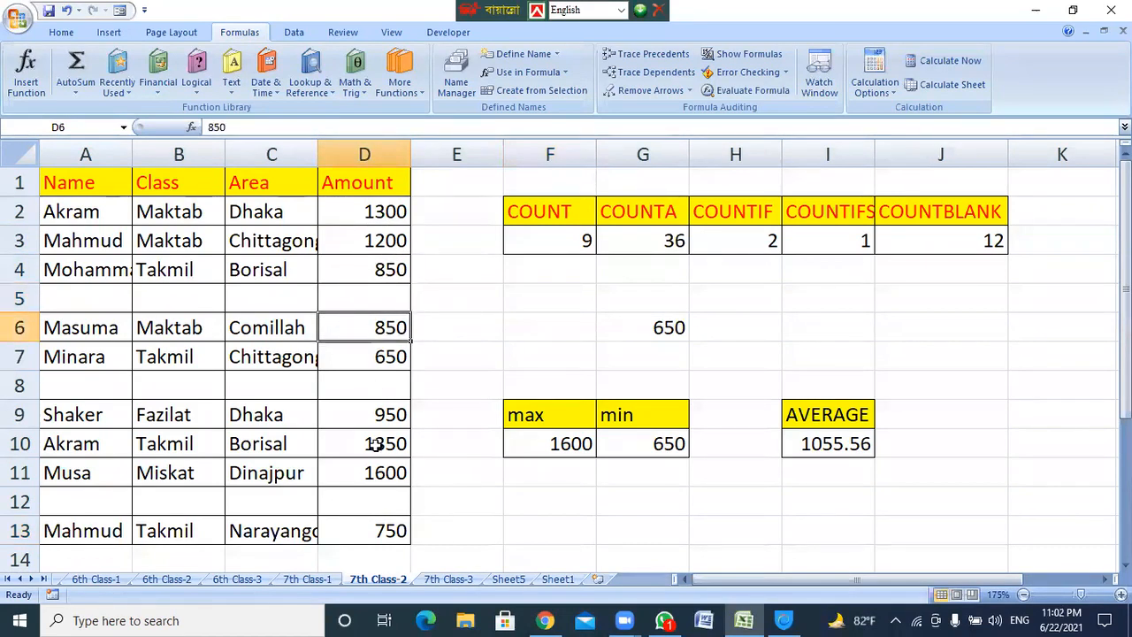
scroll(387, 540, "down", 1)
left_click(364, 475)
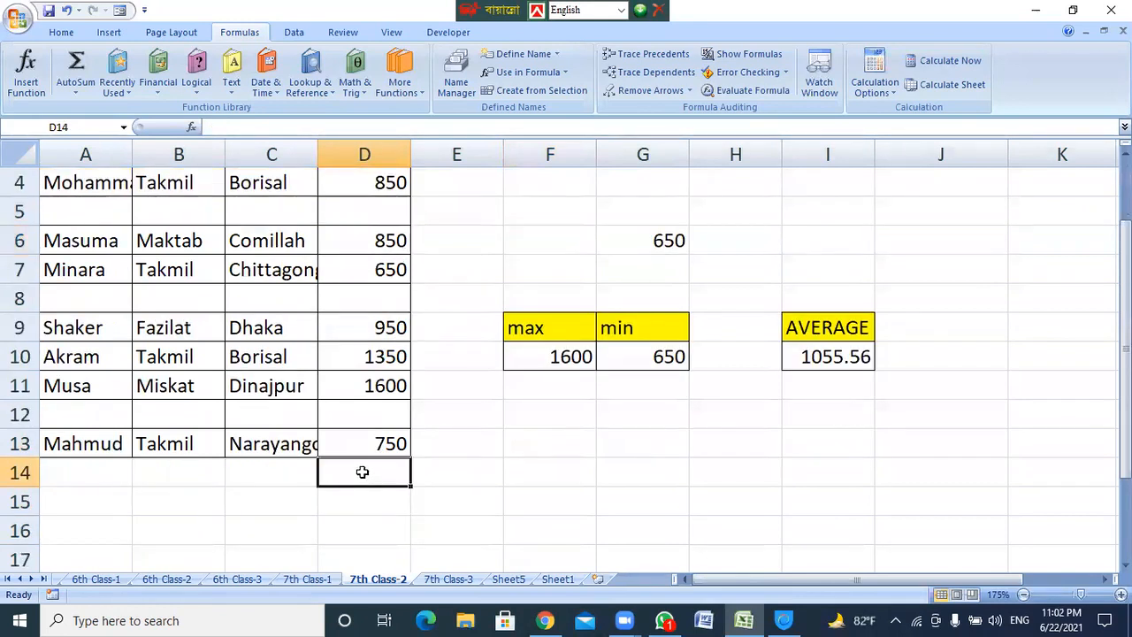
scroll(363, 472, "up", 1)
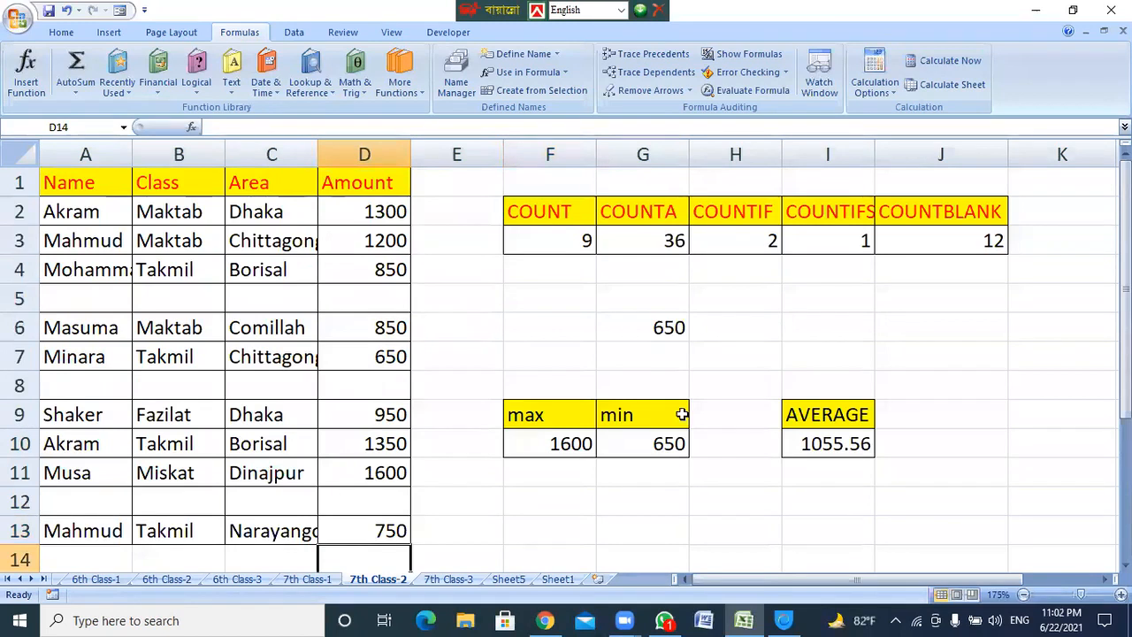
left_click(836, 320)
left_click(448, 320)
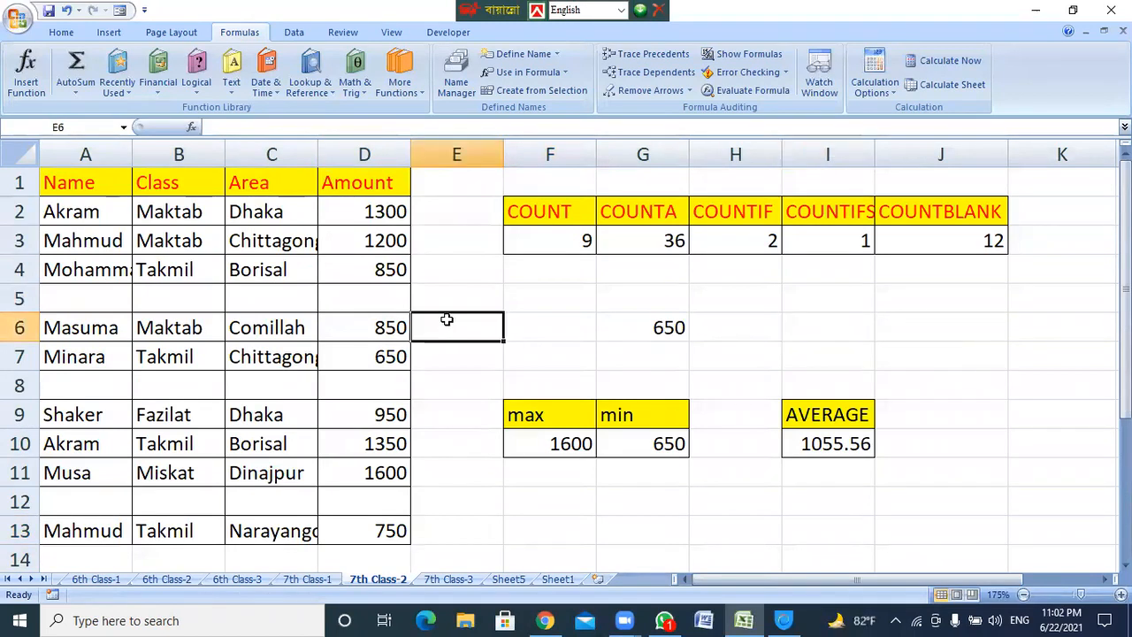
left_click(560, 320)
left_click(476, 300)
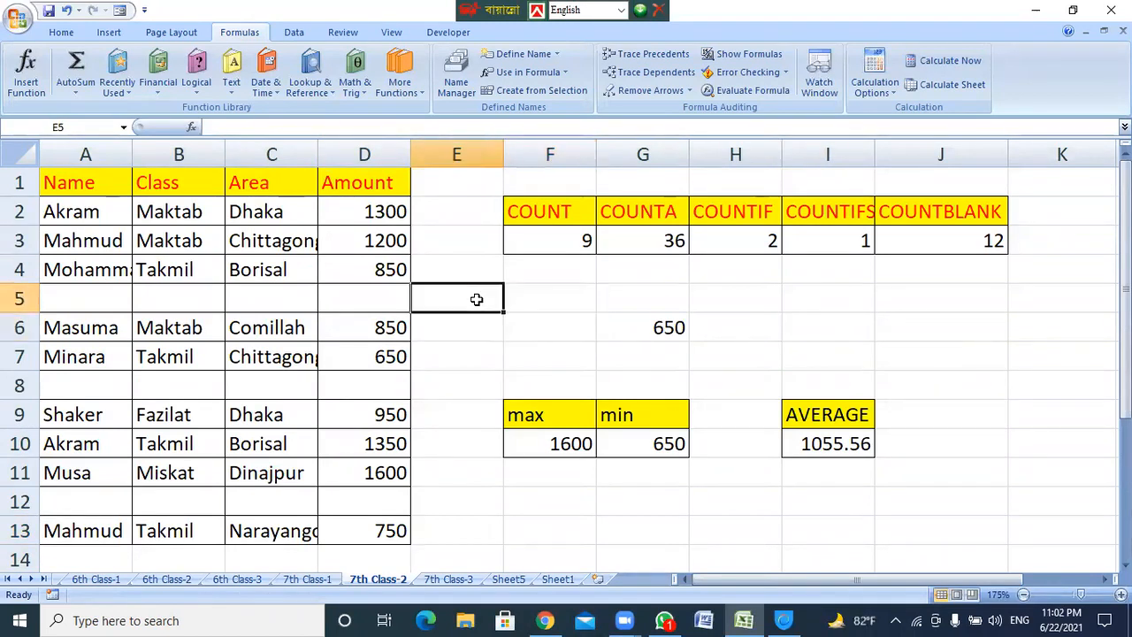
left_click_drag(476, 299, 521, 327)
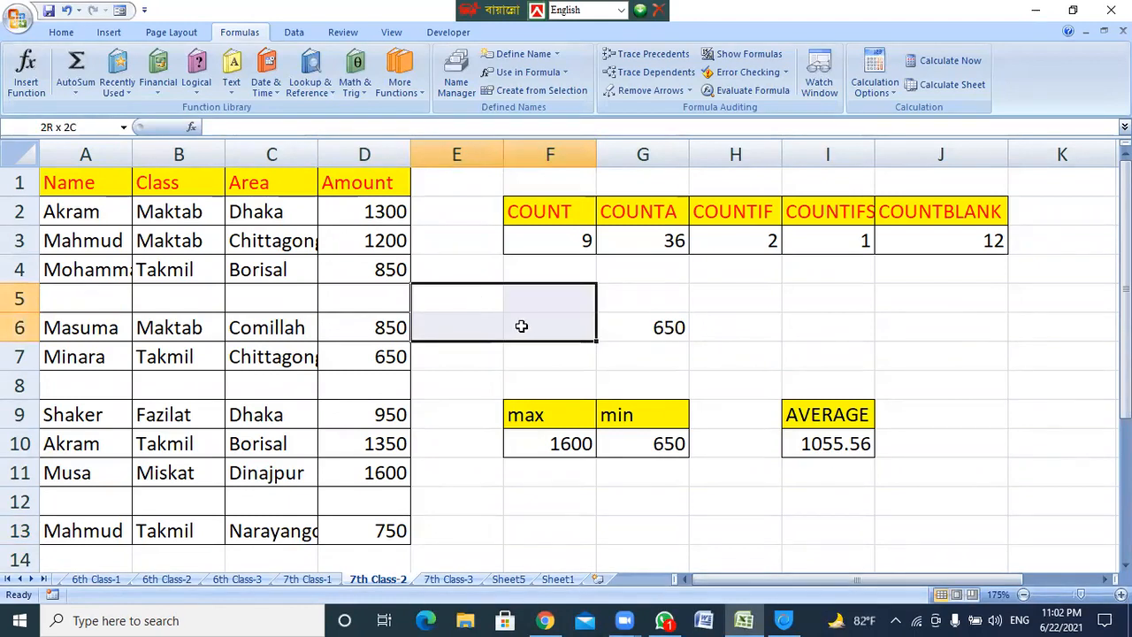
left_click(523, 326)
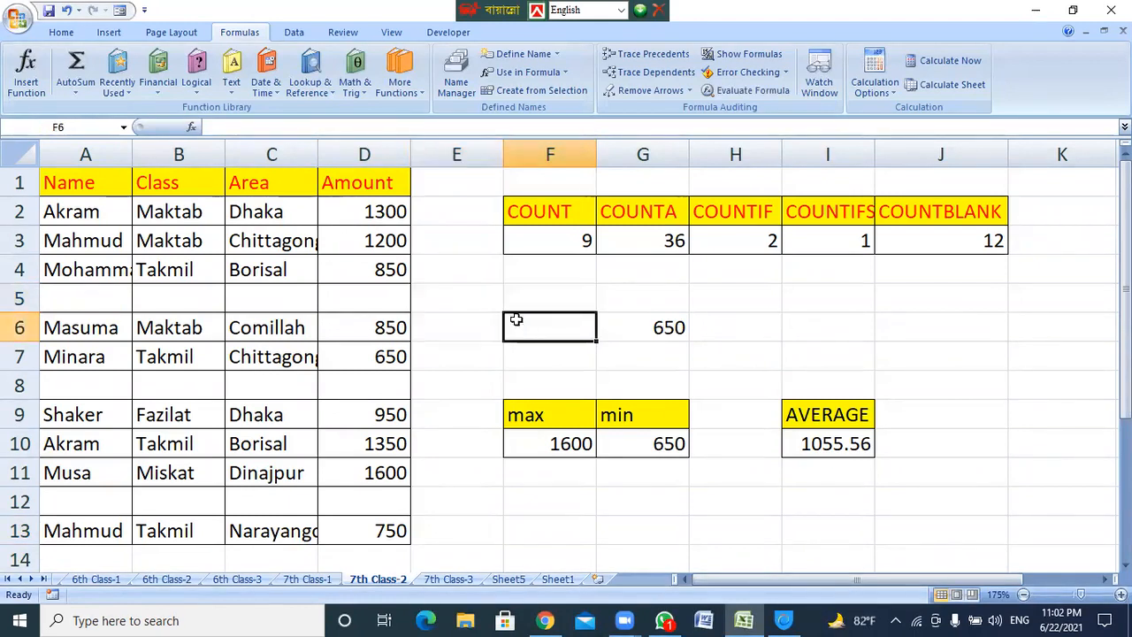
left_click(478, 297)
left_click_drag(389, 219, 389, 530)
scroll(397, 502, "down", 1)
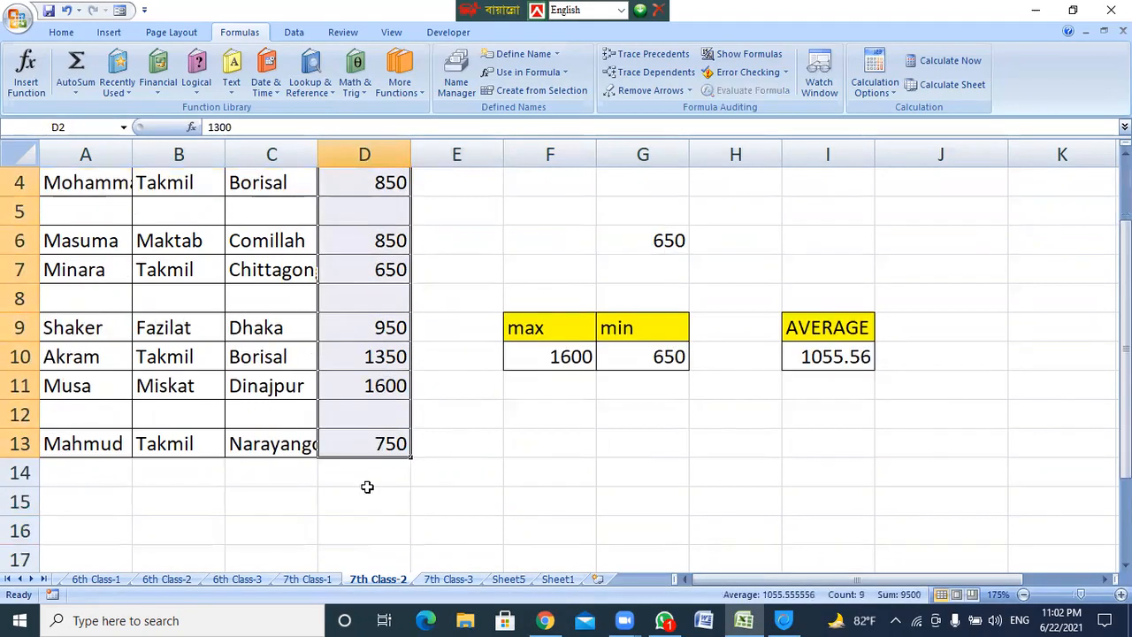
left_click(367, 475)
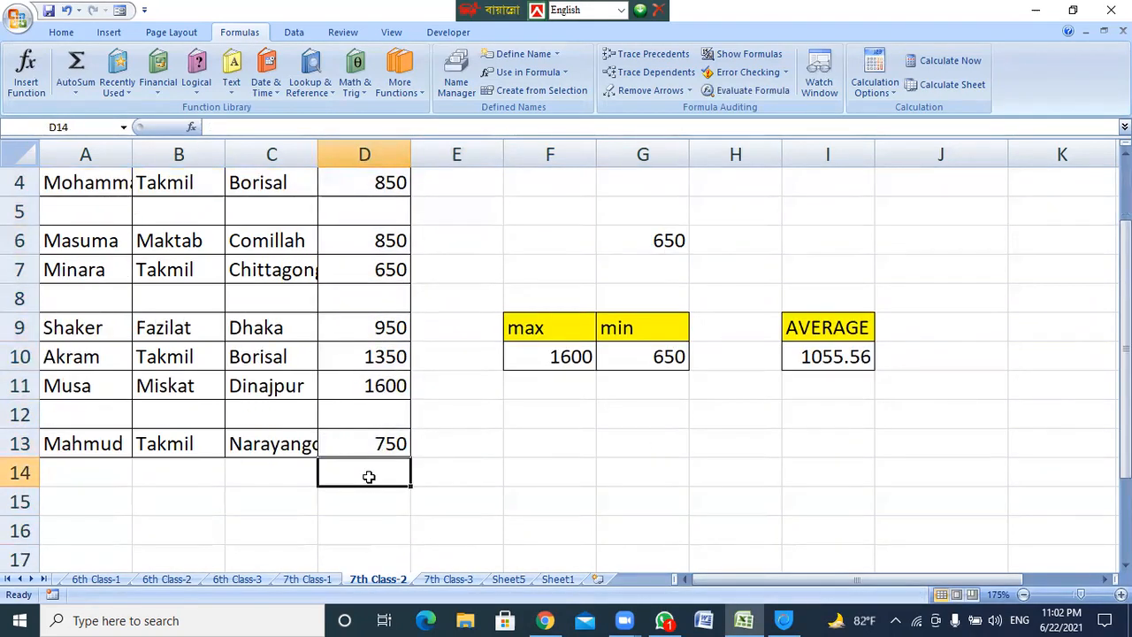
scroll(368, 476, "up", 1)
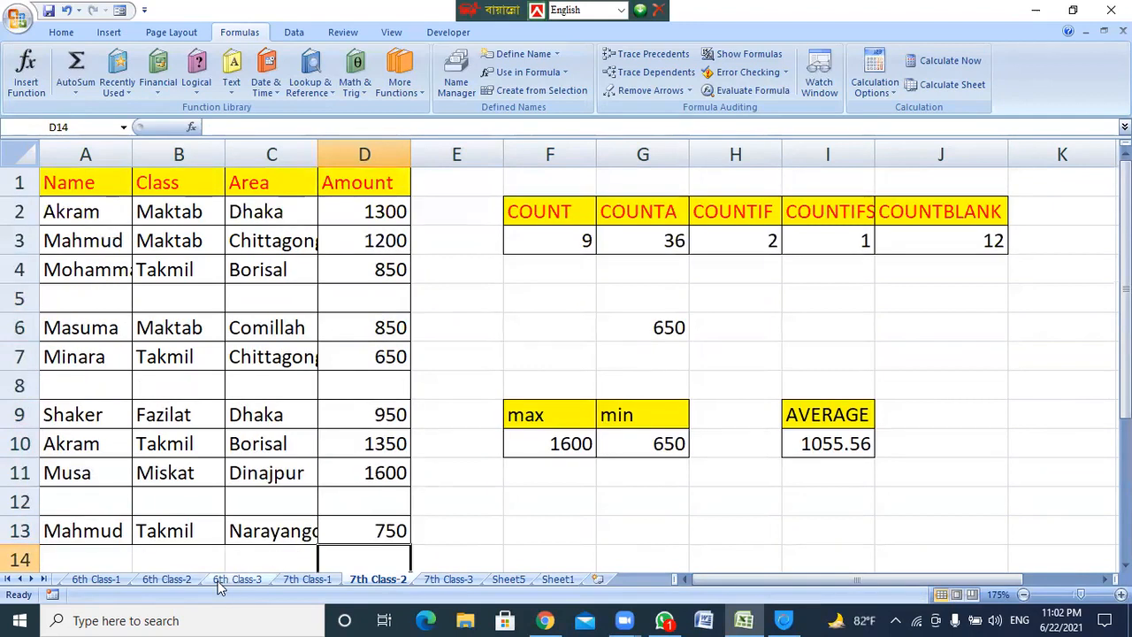
Go to the 3rd Class-1 sheet near the start of the workbook and select the first Amount cell, D2.
left_click(168, 580)
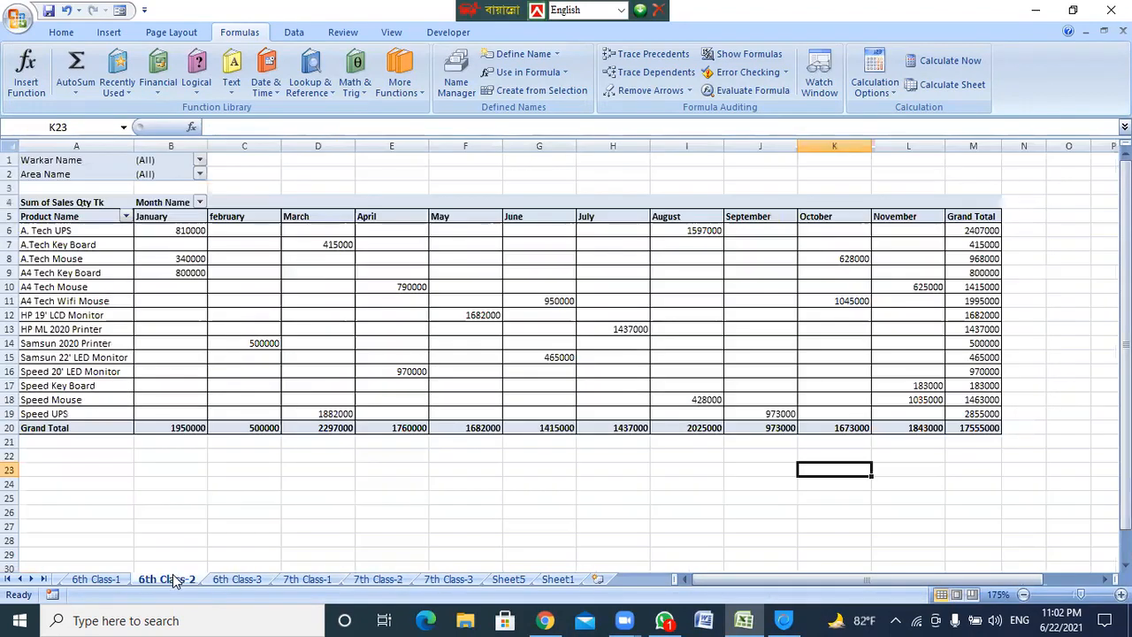
left_click(82, 581)
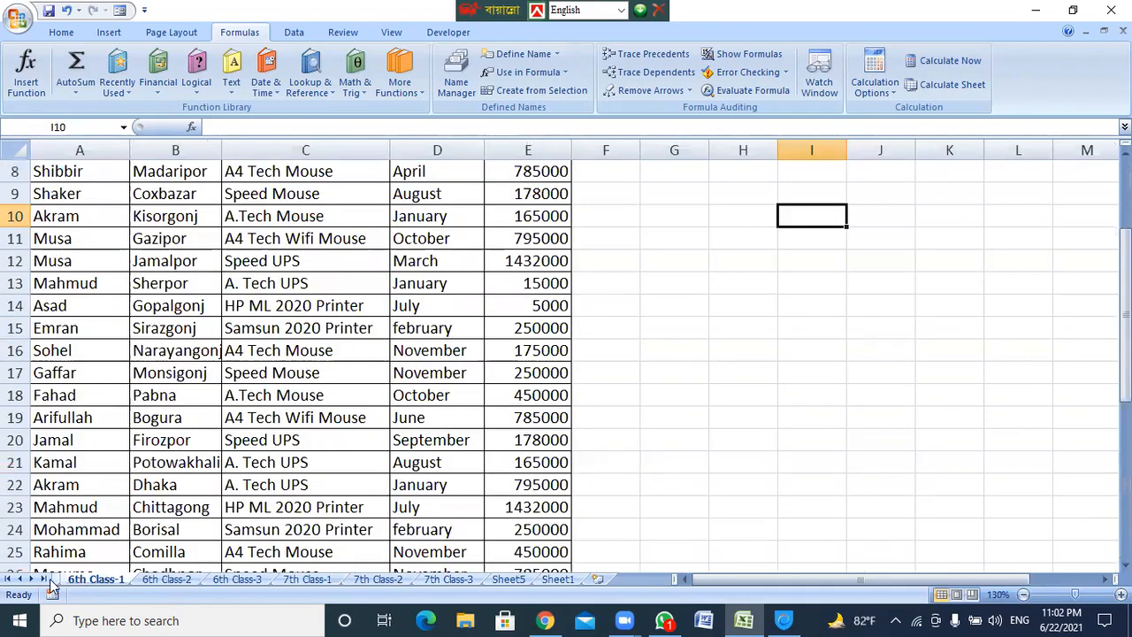
left_click(10, 580)
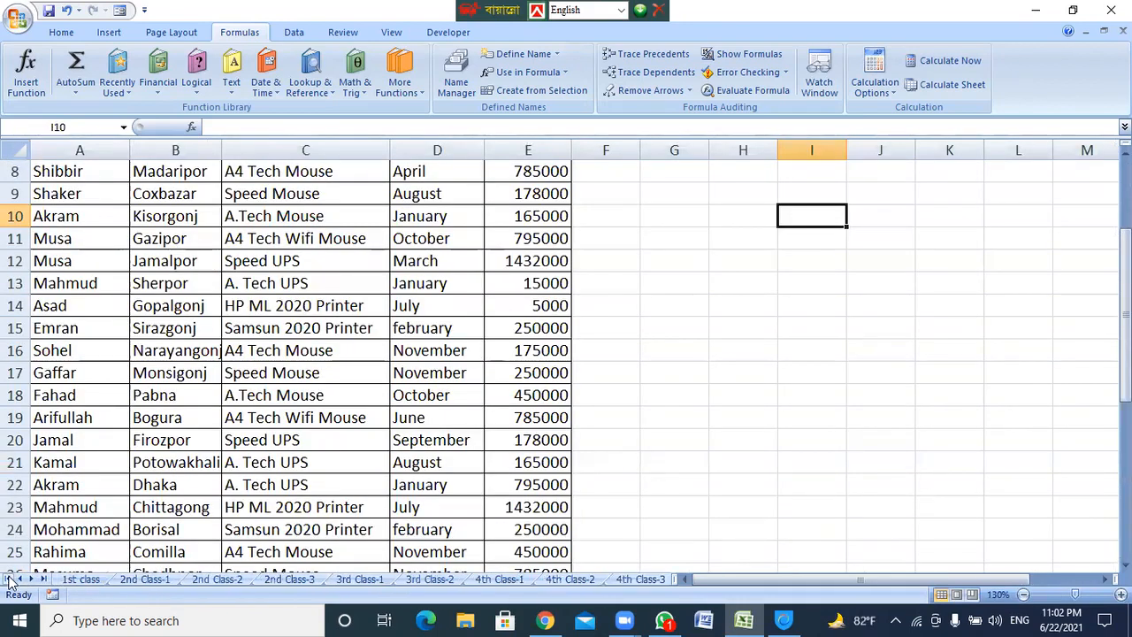
left_click(436, 582)
left_click(356, 582)
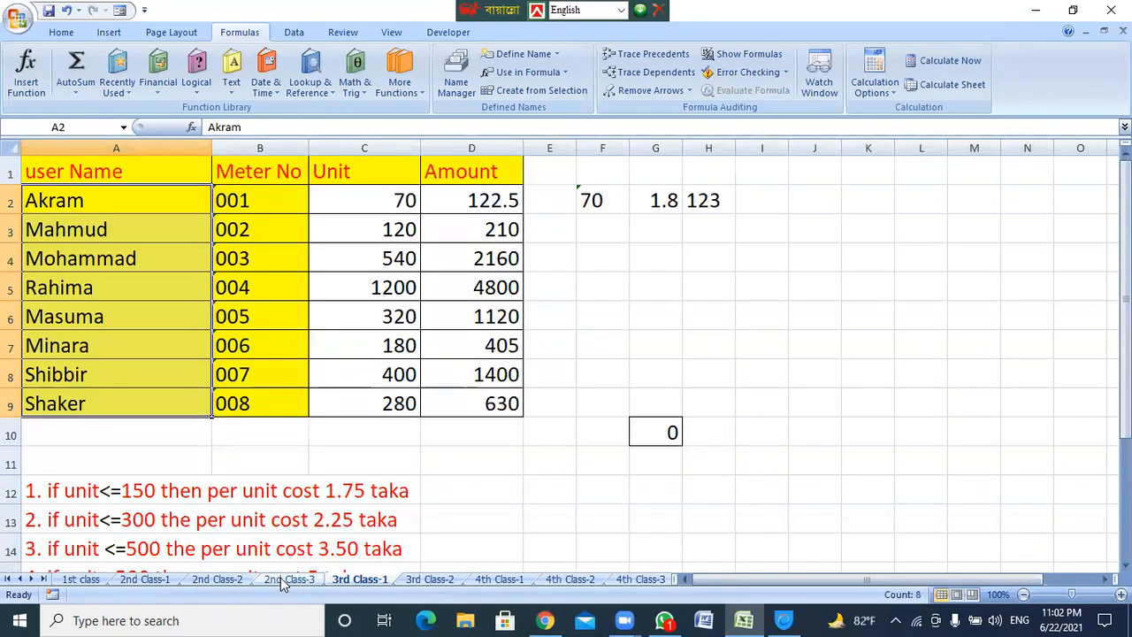
left_click(511, 200)
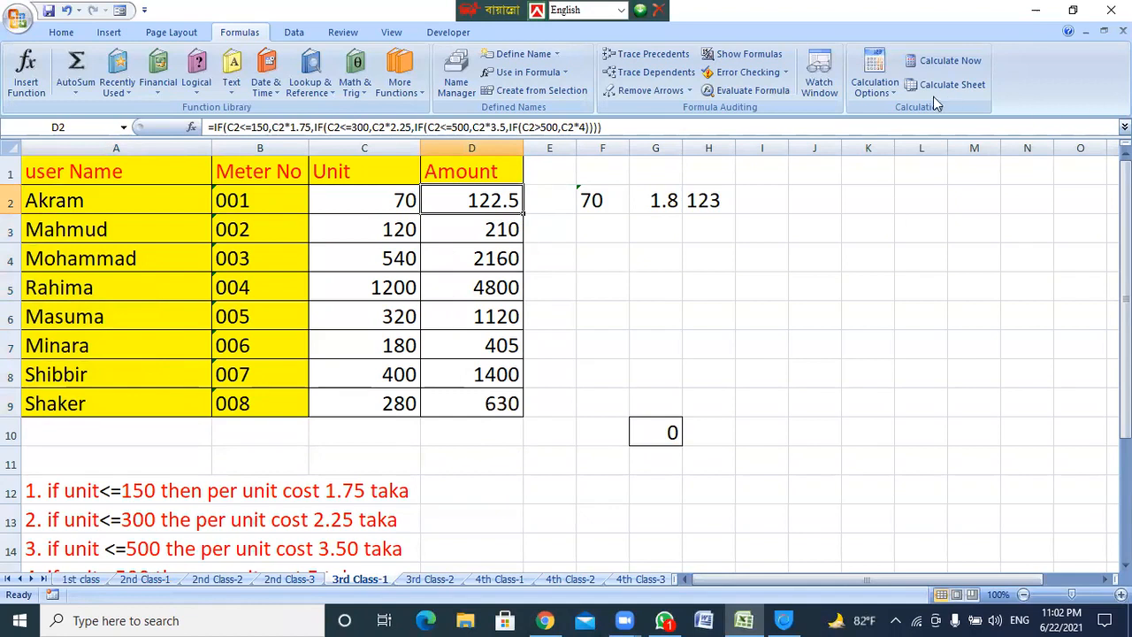
Set the calculation mode to Manual and fill the Amount formula from D2 down to D9, checking row 3.
left_click(878, 89)
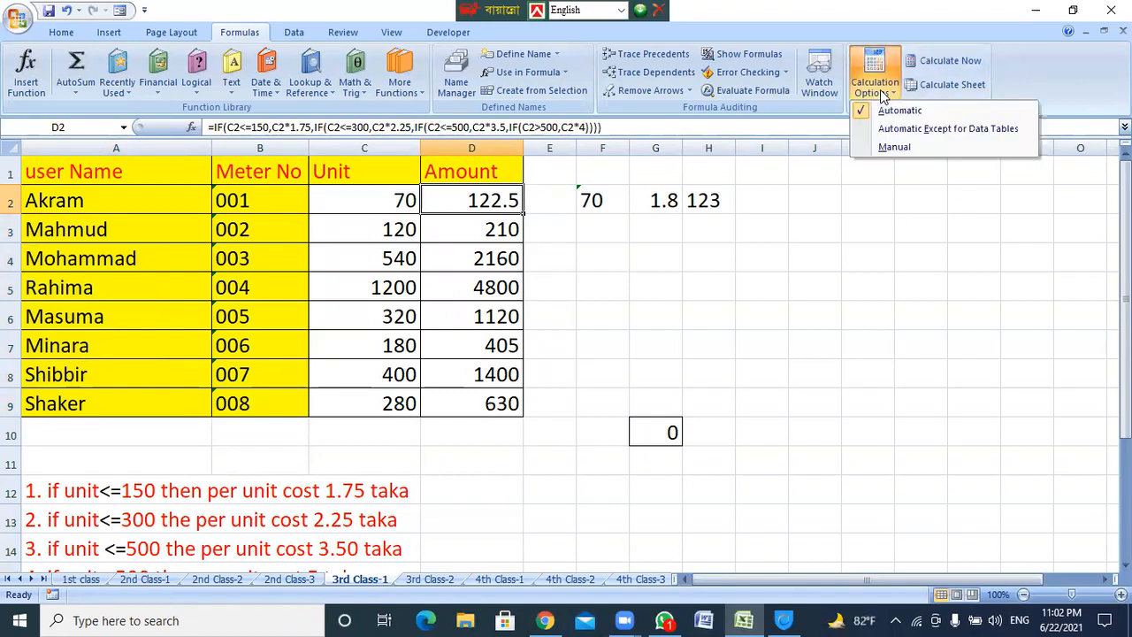
left_click(895, 146)
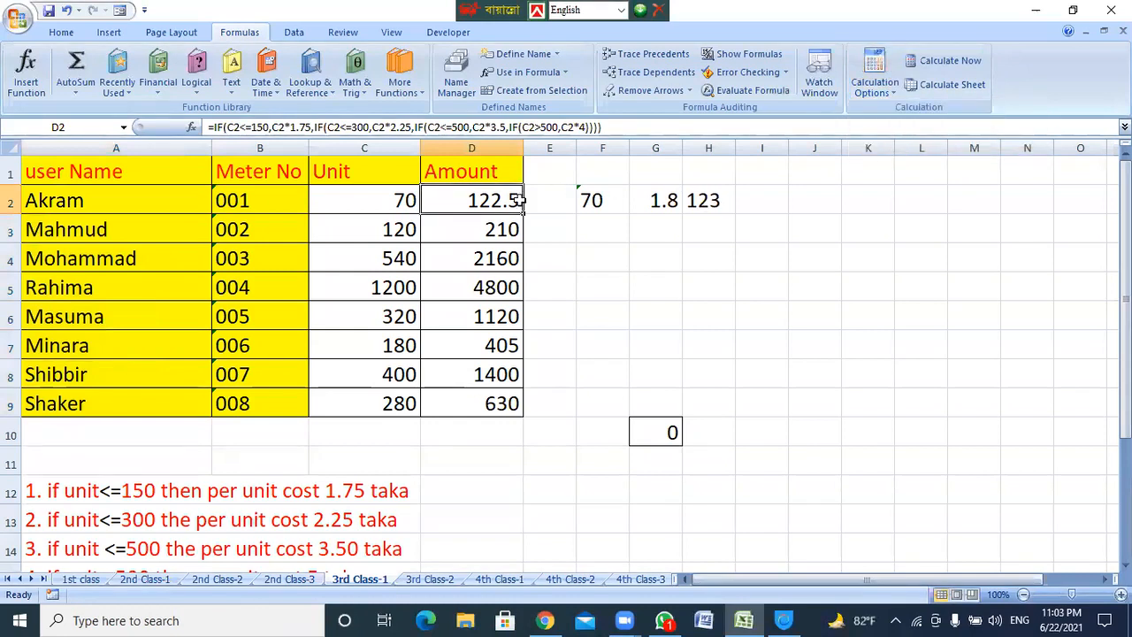
left_click_drag(523, 214, 523, 415)
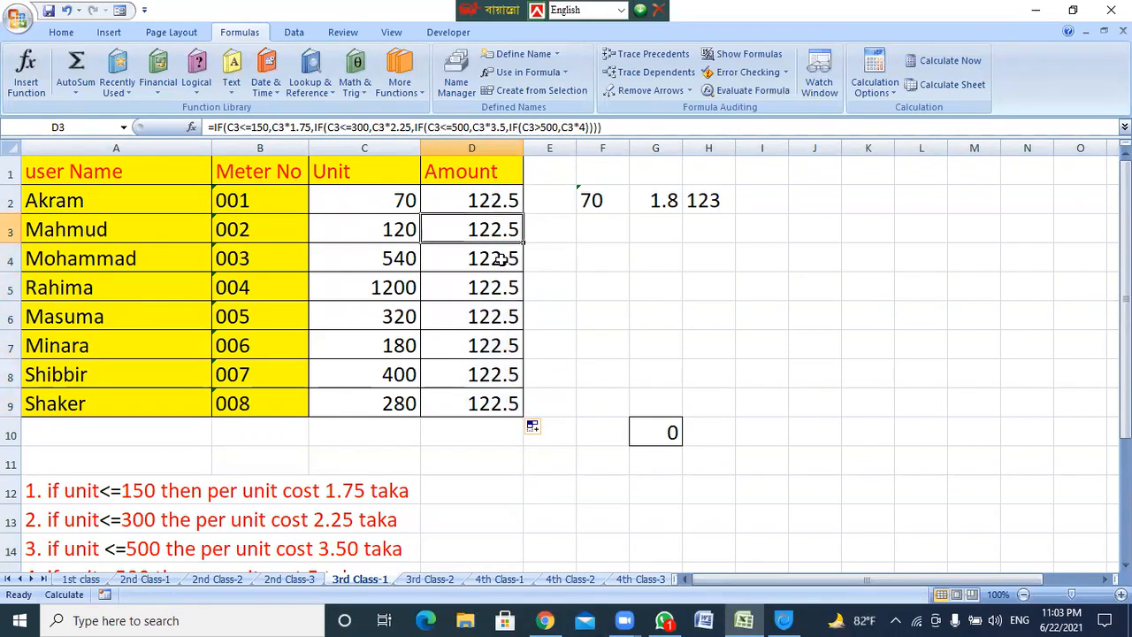
left_click(361, 231)
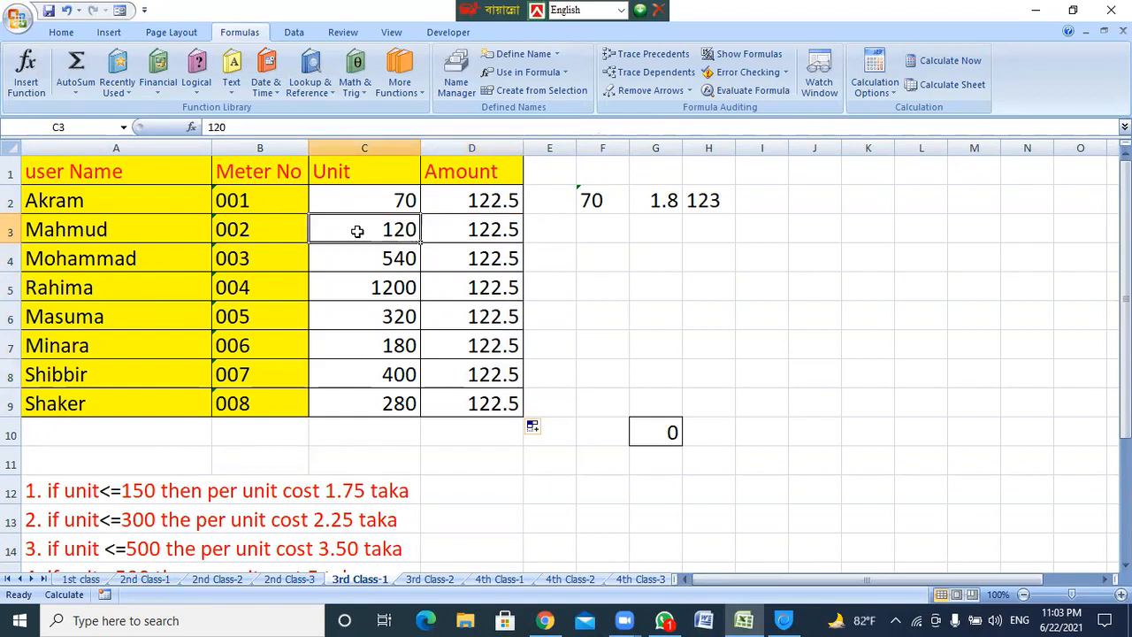
left_click(490, 234)
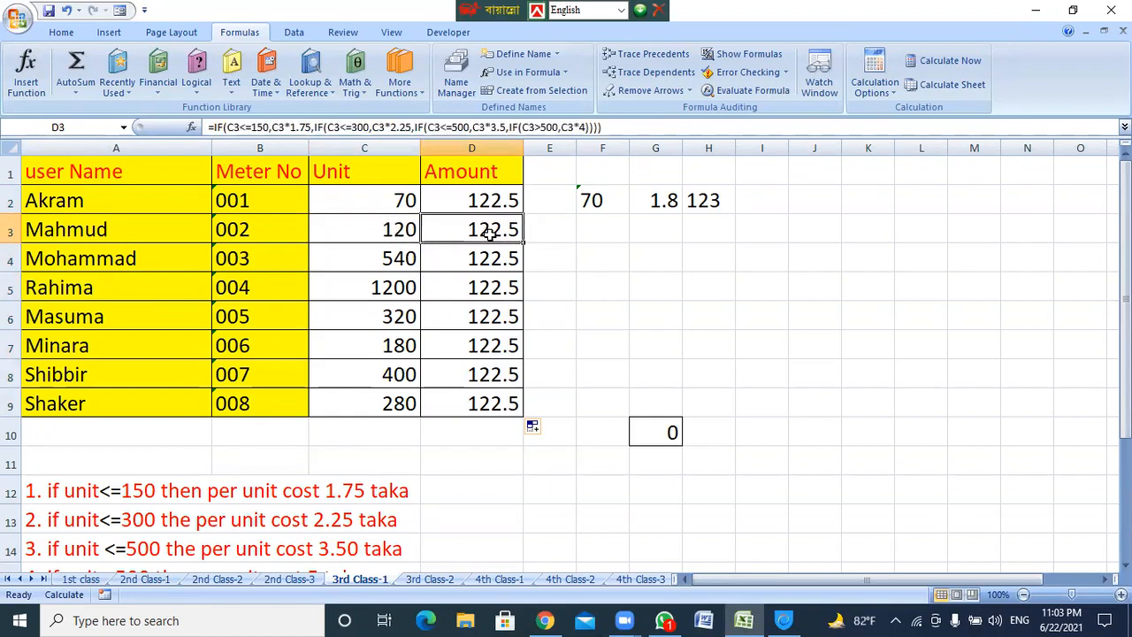
Select Amount cell D2 and set the calculation mode back to Automatic.
left_click(496, 203)
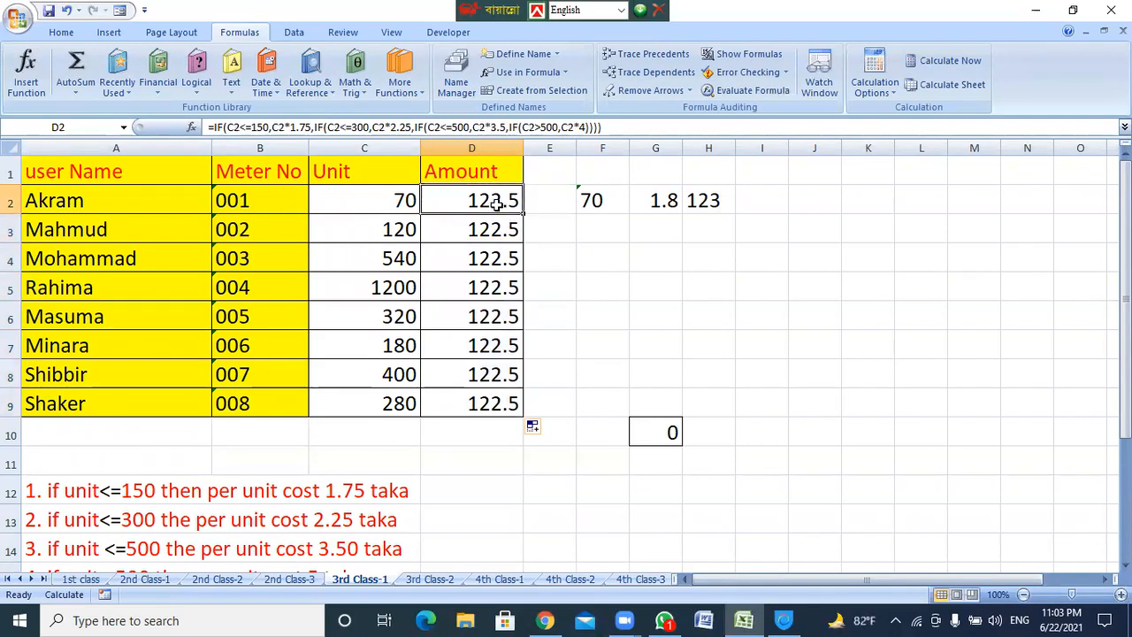
left_click(875, 87)
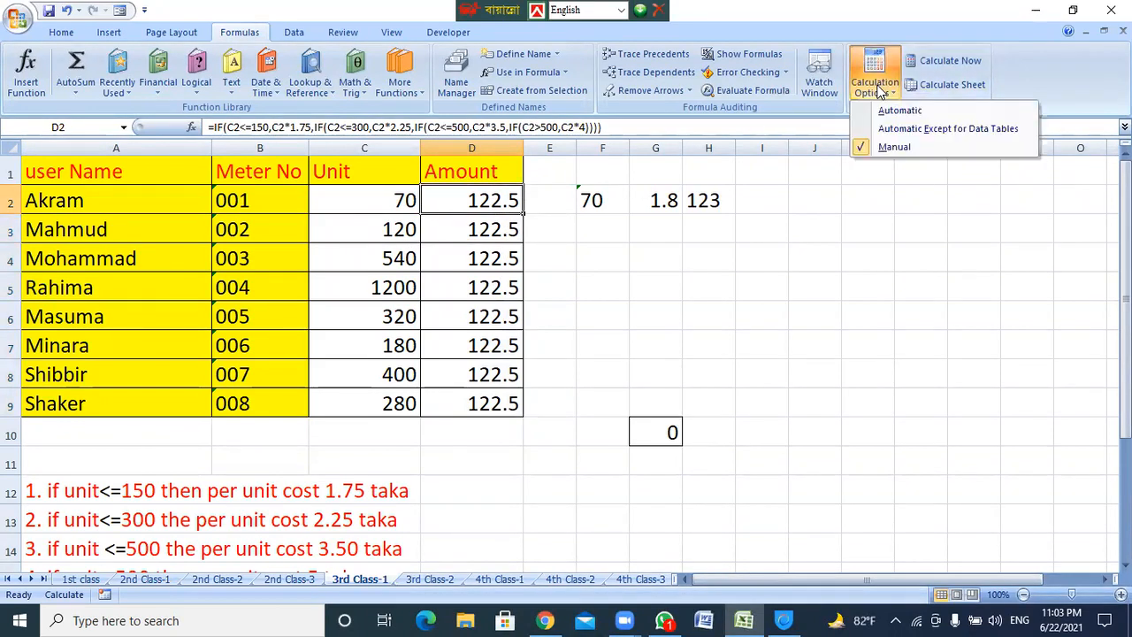
left_click(891, 117)
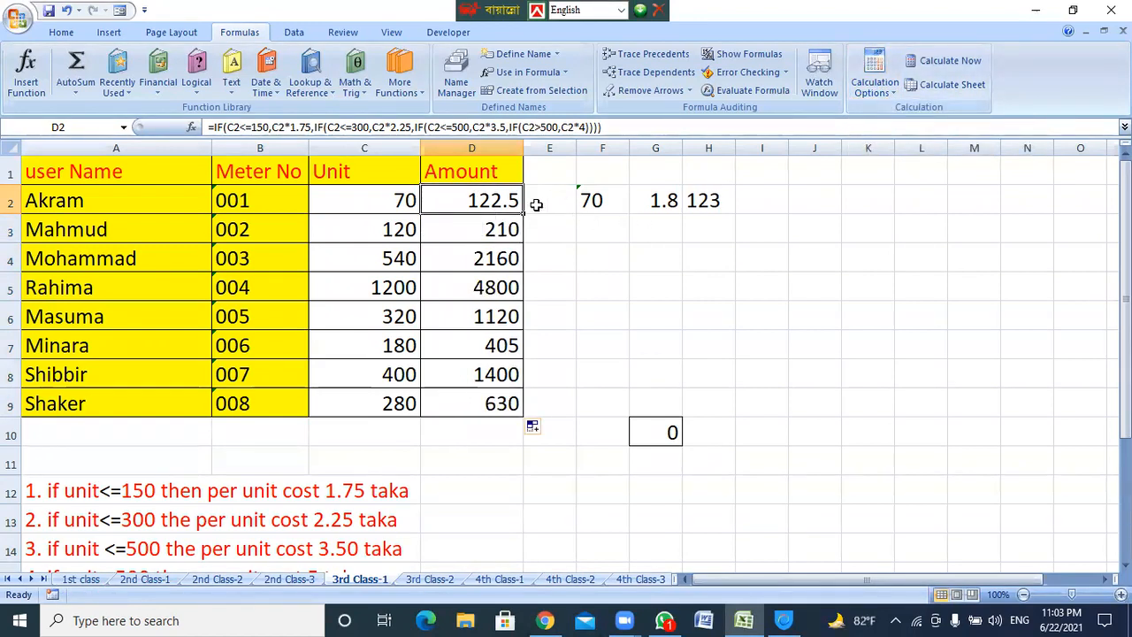
Refill the Amount formula from D2 to D9 under Manual calculation and update the results with Calculate Now.
left_click(875, 87)
left_click(869, 147)
left_click_drag(522, 210, 522, 413)
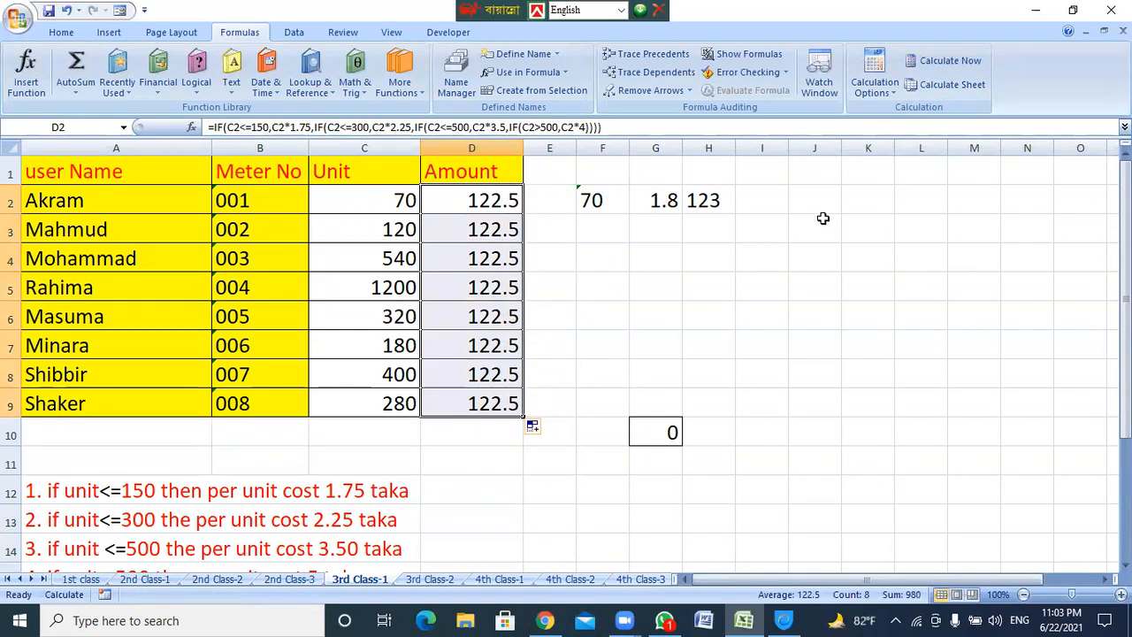
left_click(958, 61)
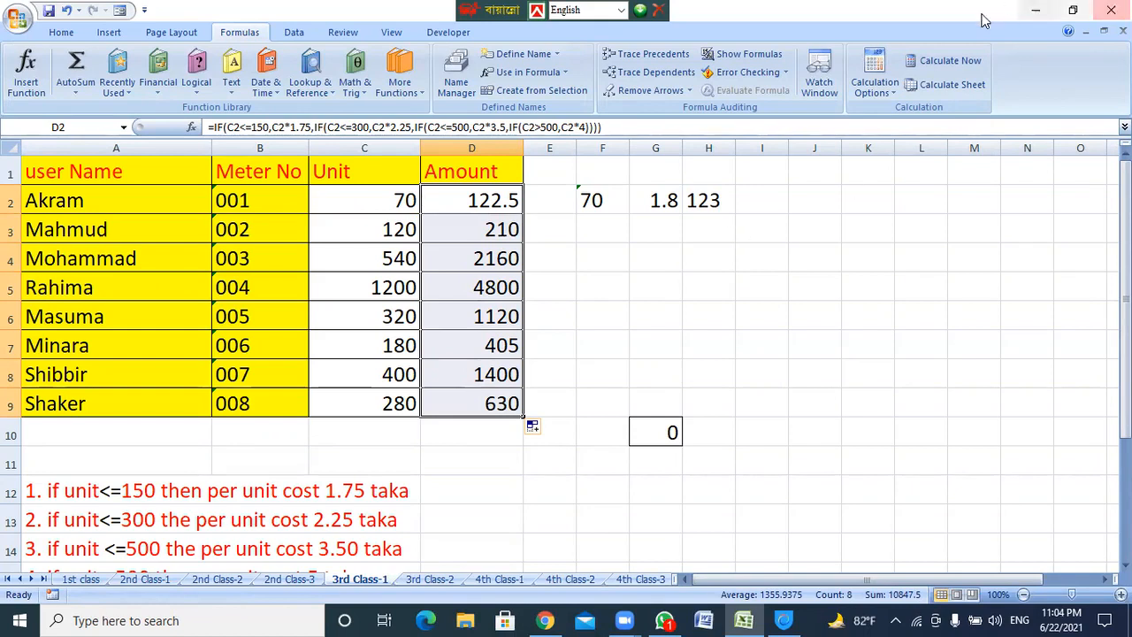
Return the calculation mode to Automatic and fill the Amount formula from D2 down to D9 again.
left_click(872, 92)
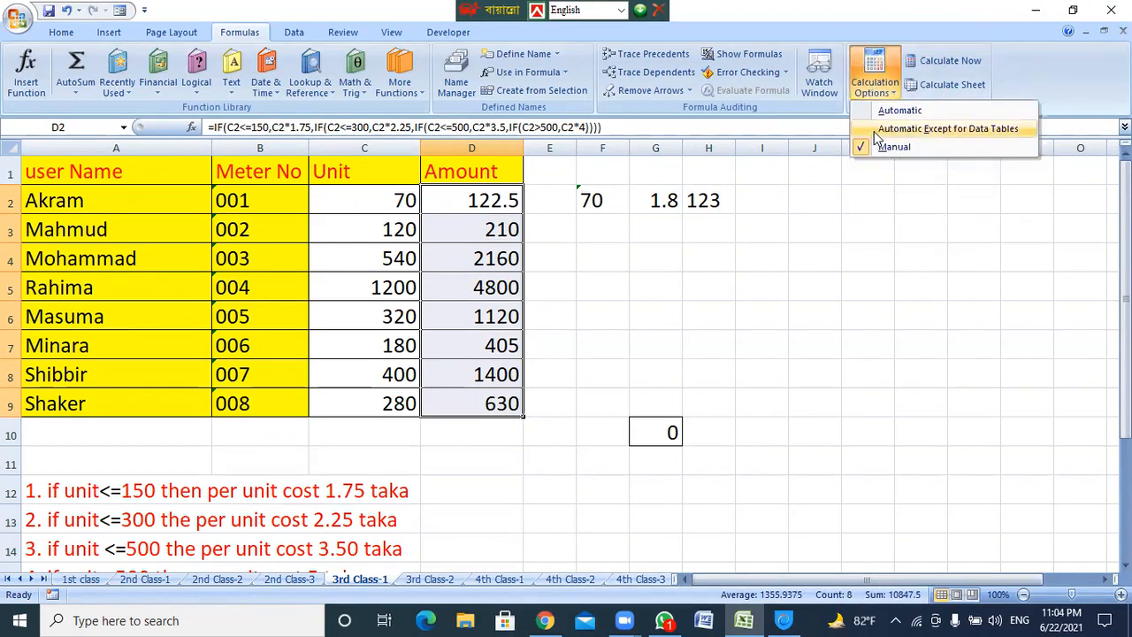
left_click(881, 113)
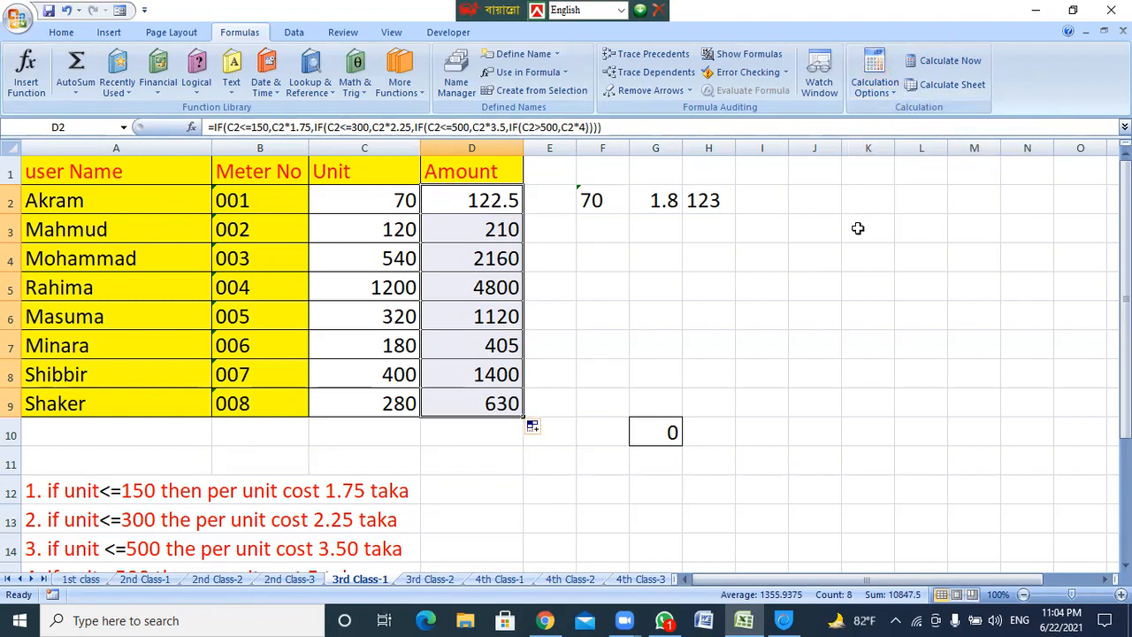
left_click(522, 209)
left_click_drag(523, 210, 521, 413)
left_click(636, 329)
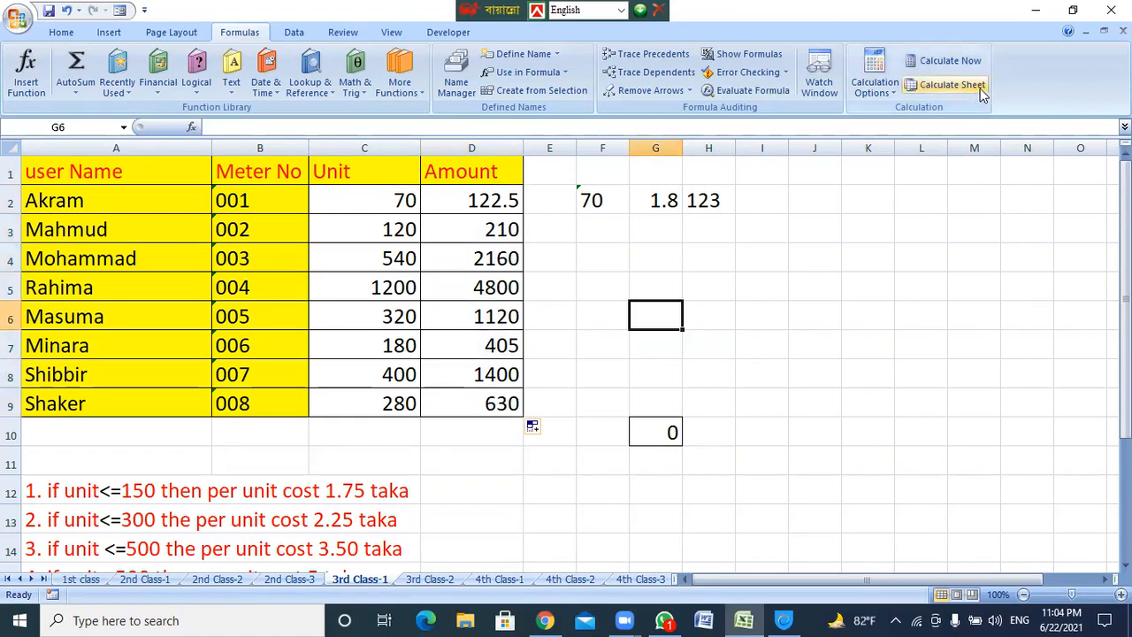
Open the Watch Window from the 3rd Class-1 sheet.
left_click(817, 67)
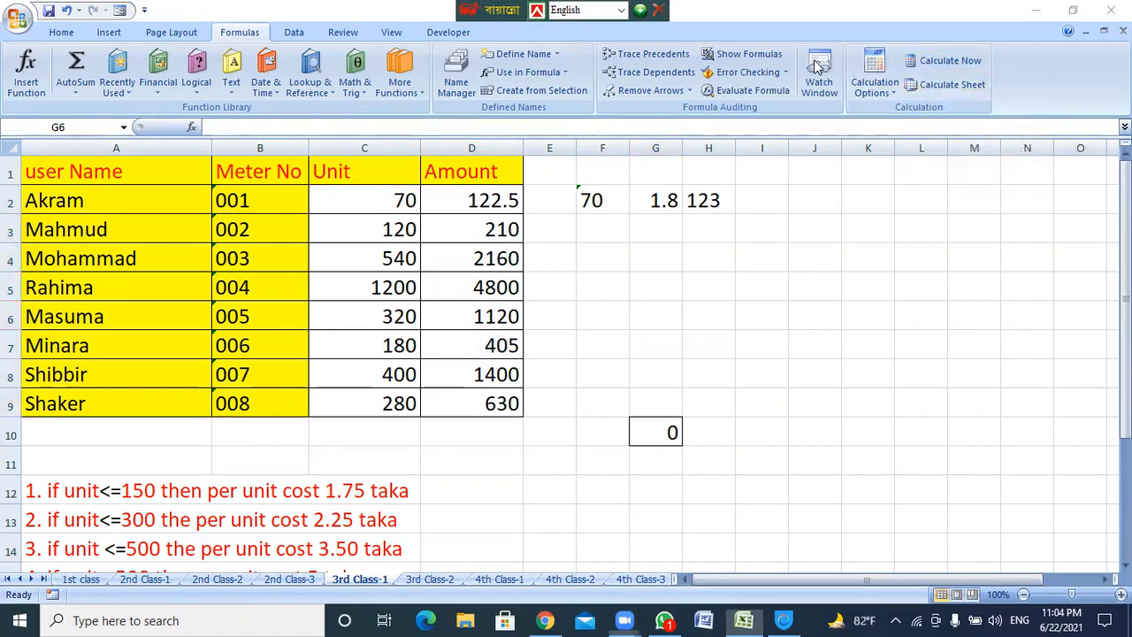